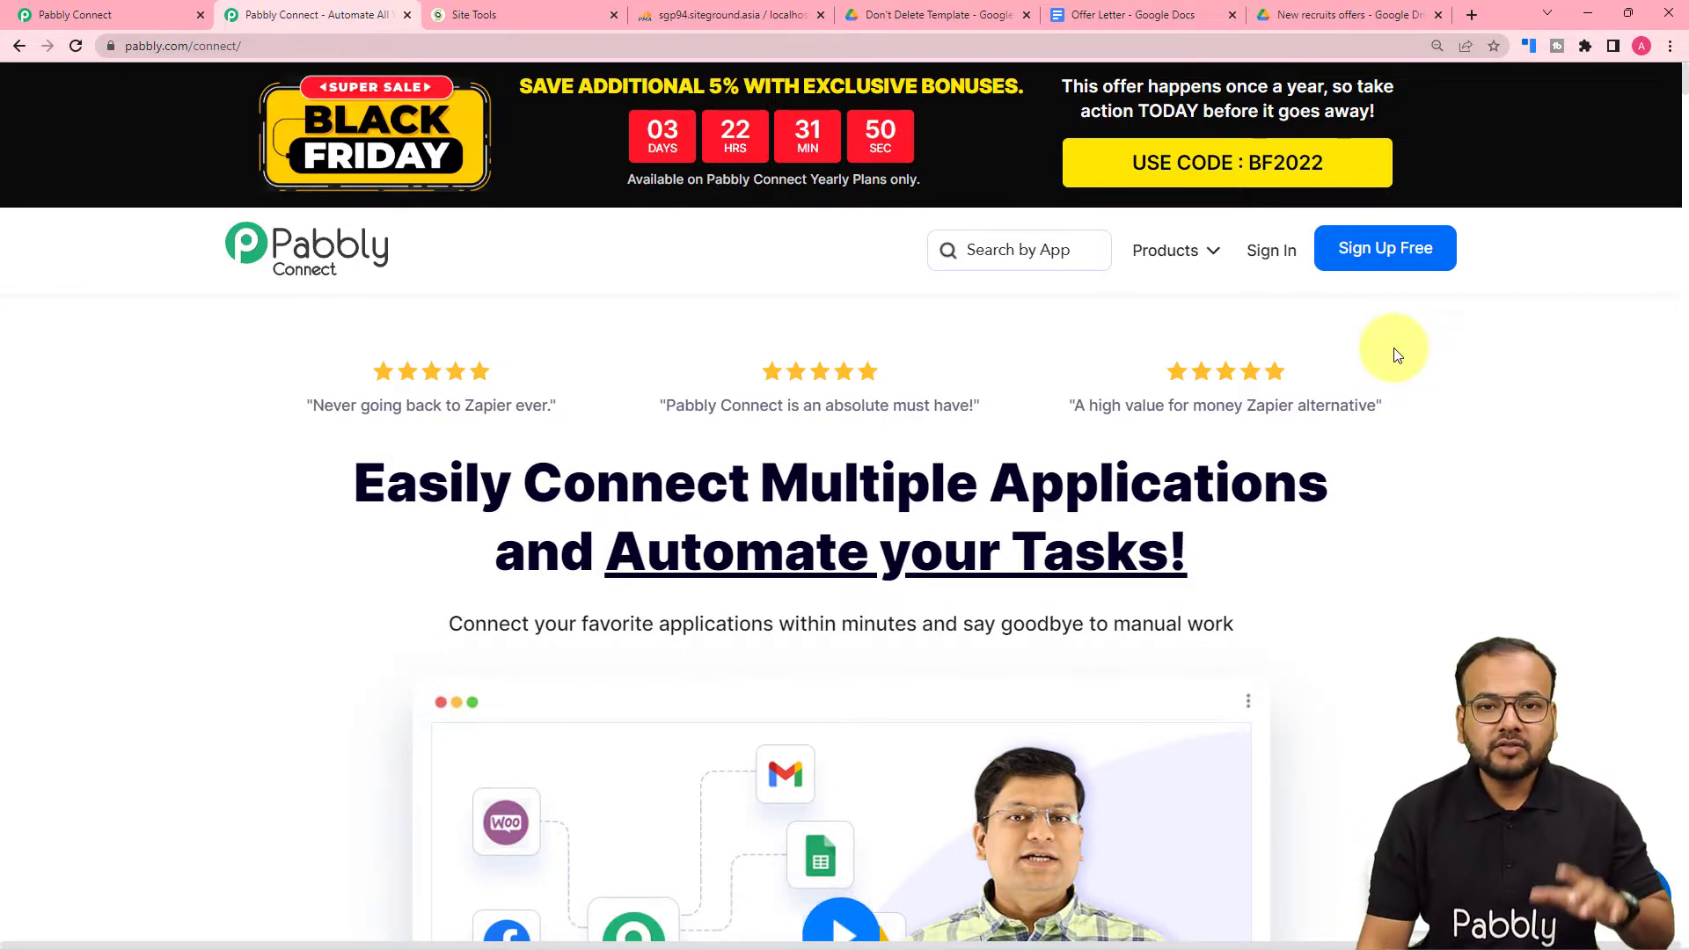
Switch to the Pabbly Connect dashboard and create a new workflow named "MySQL to Gmail"
left_click(146, 9)
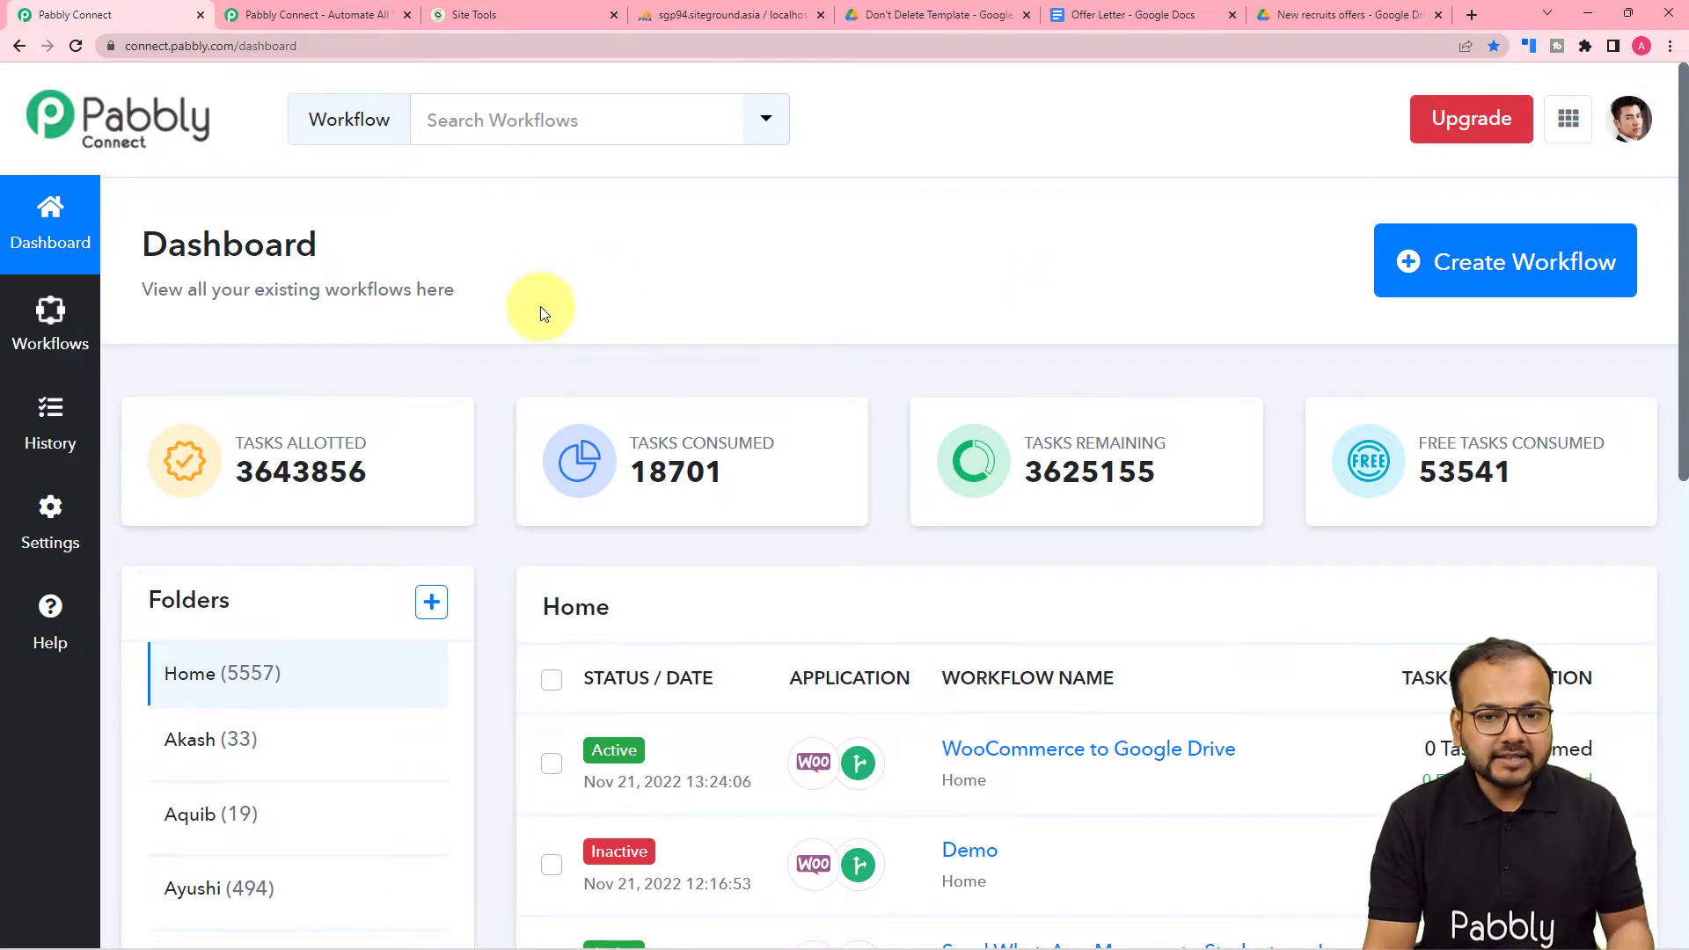
left_click(1540, 264)
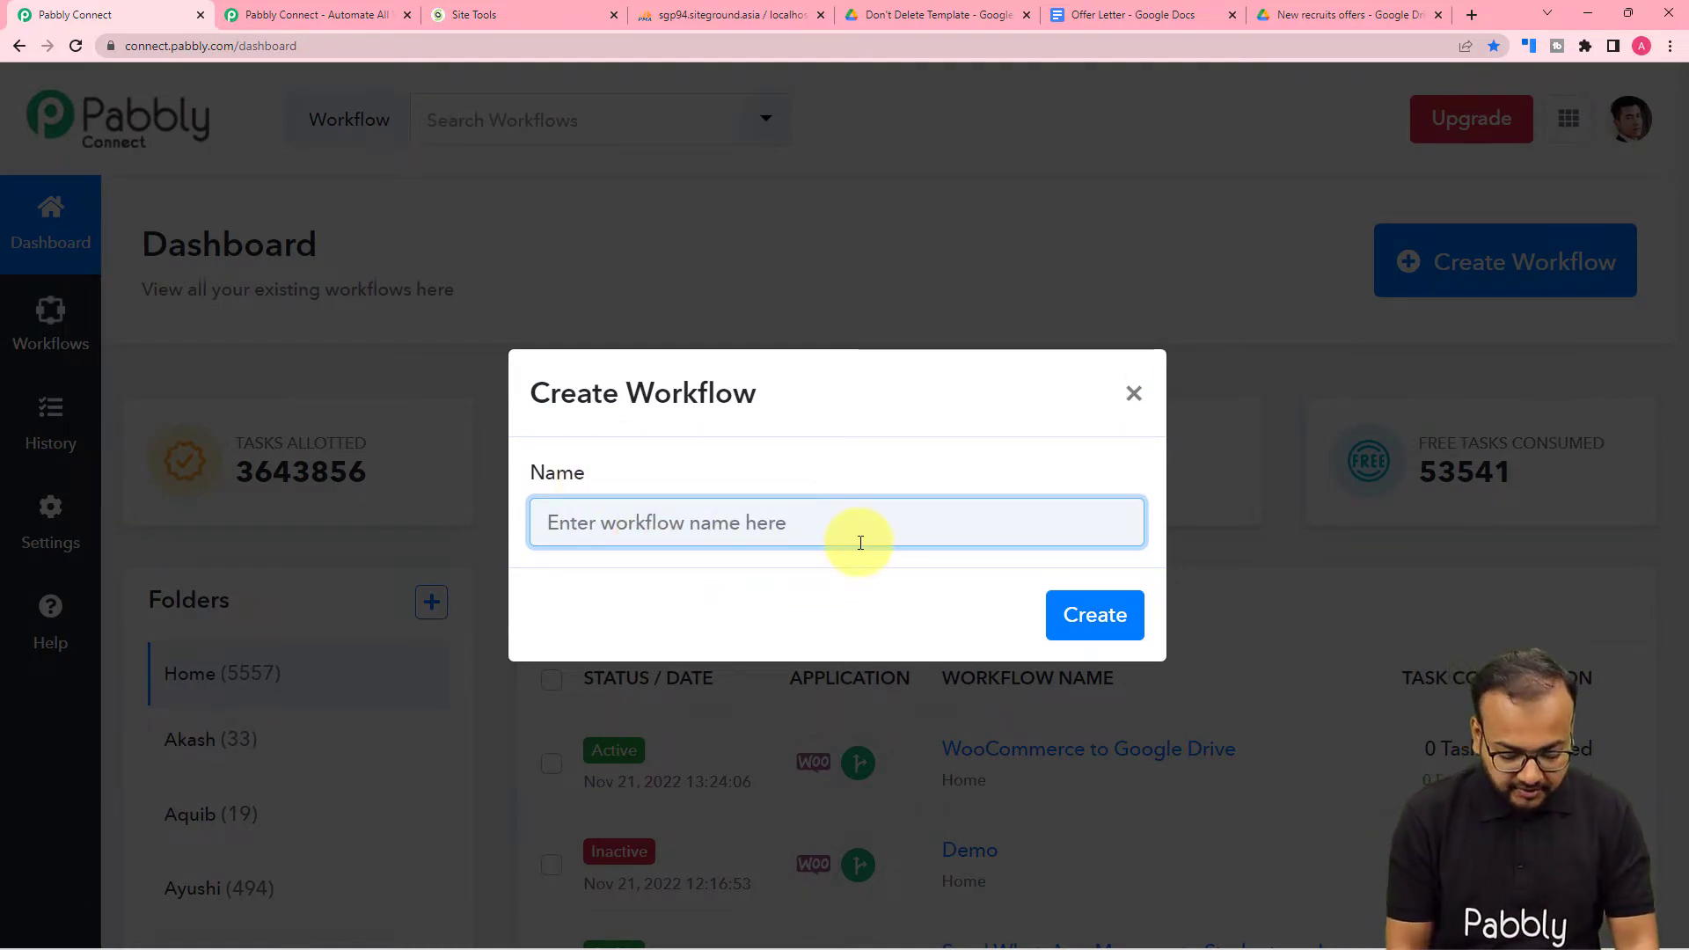
type("MySQL to Gmail")
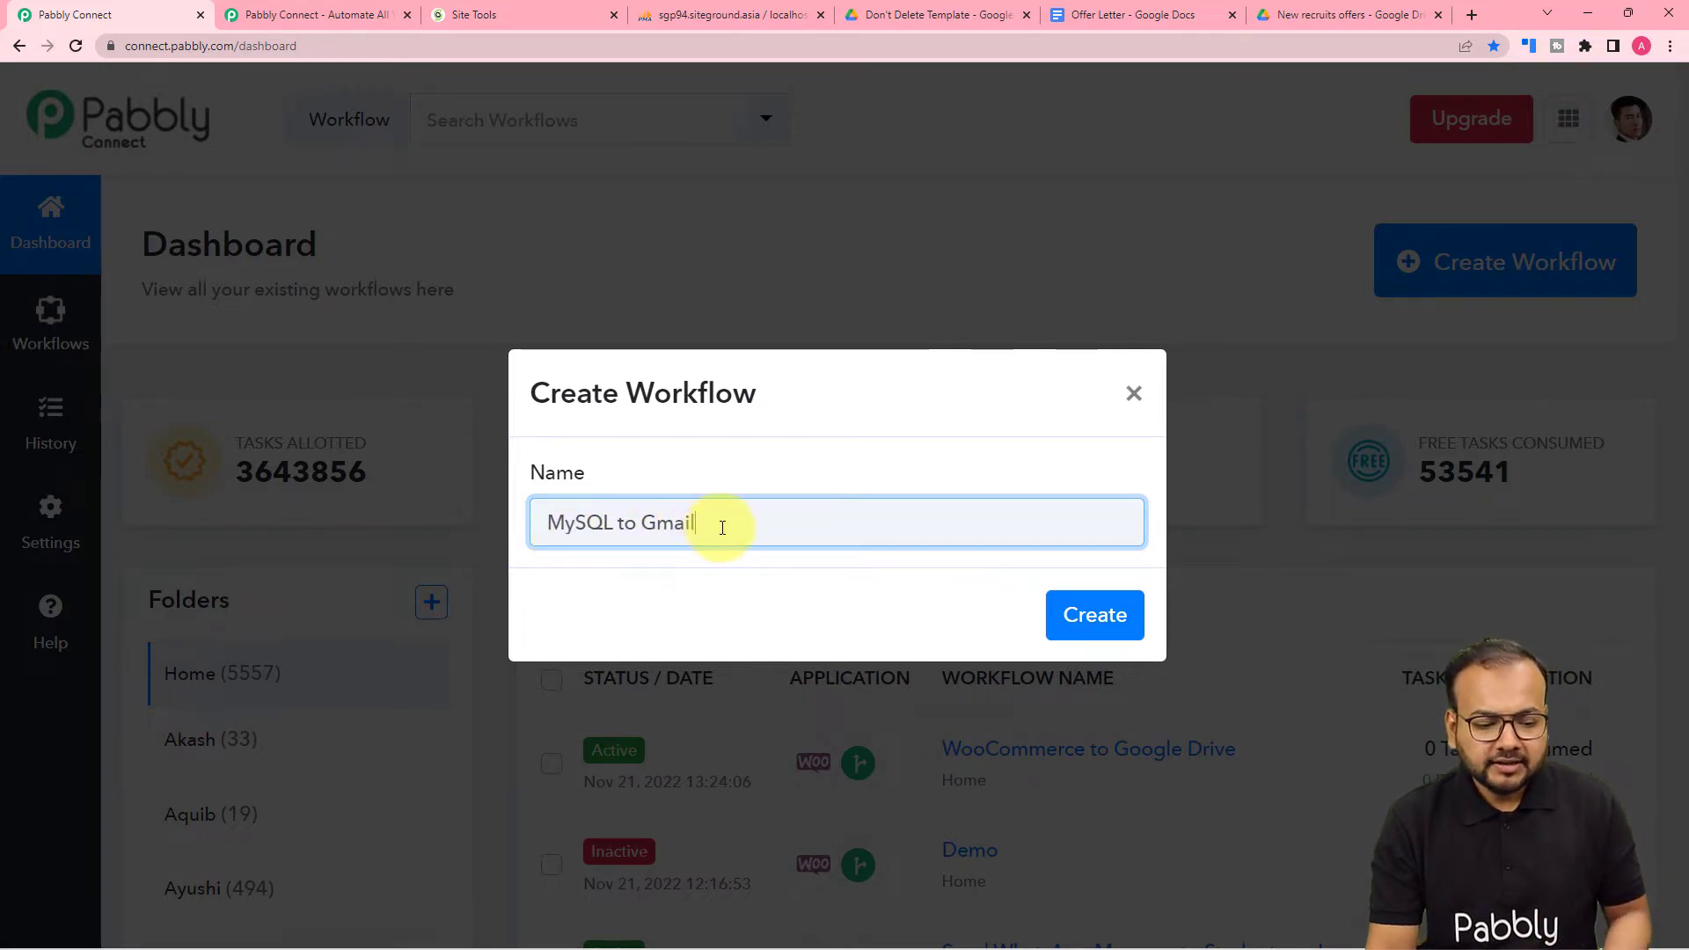
left_click(1062, 613)
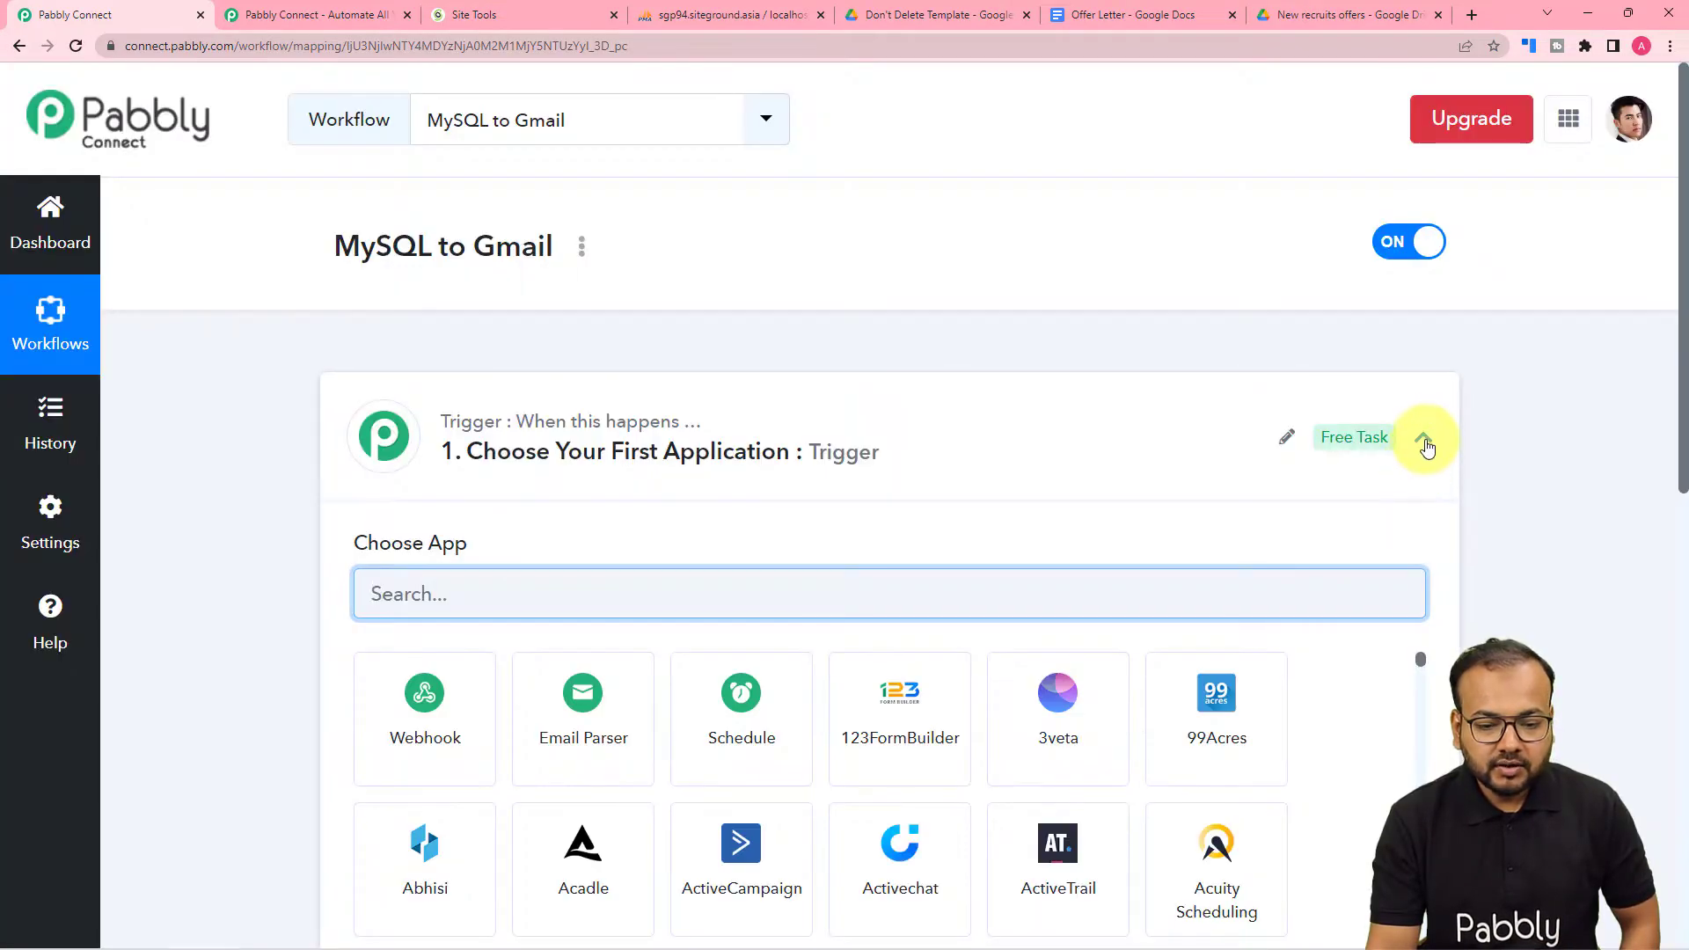
left_click(1422, 438)
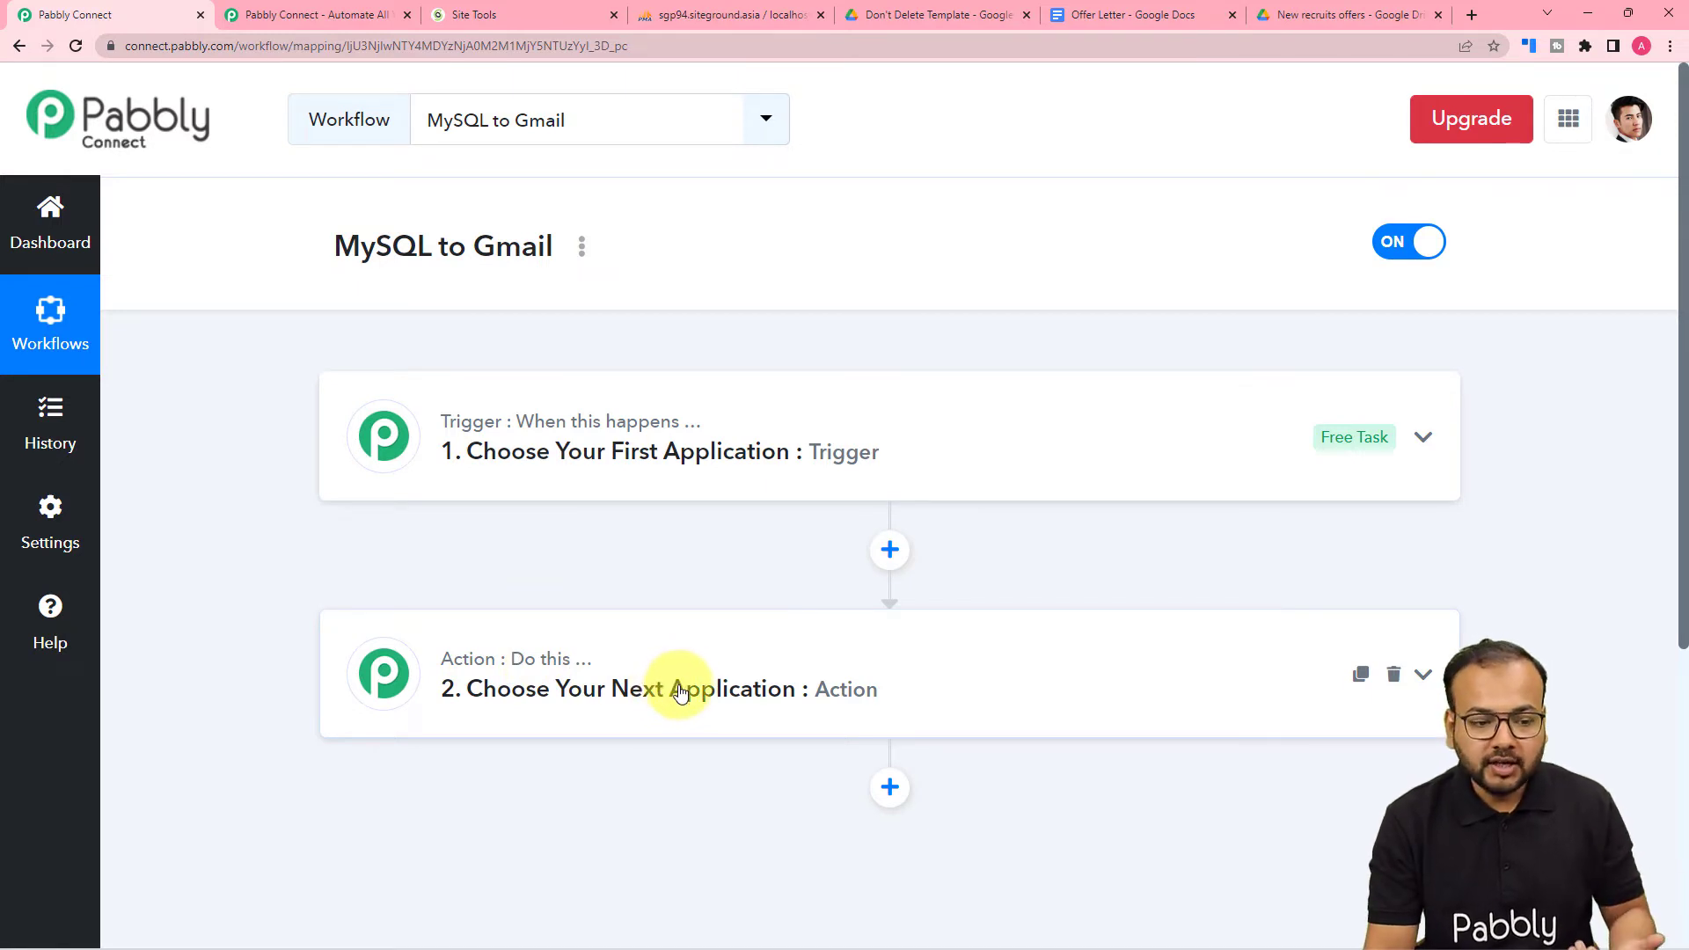
left_click(566, 454)
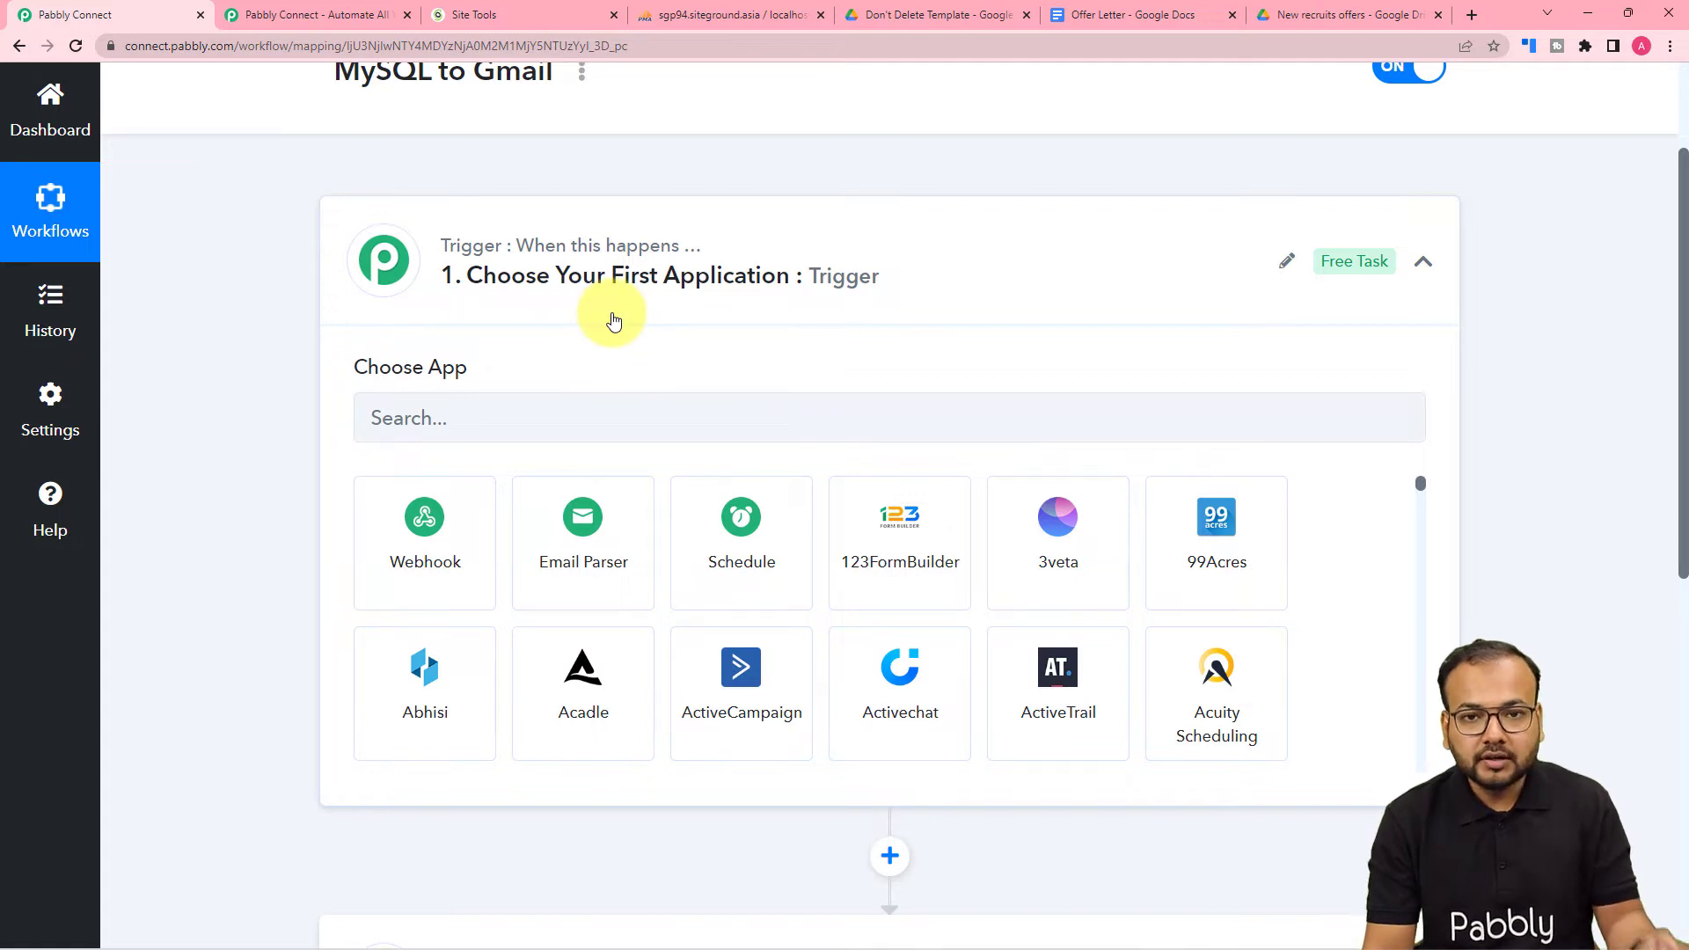
scroll(614, 321, "down", 5)
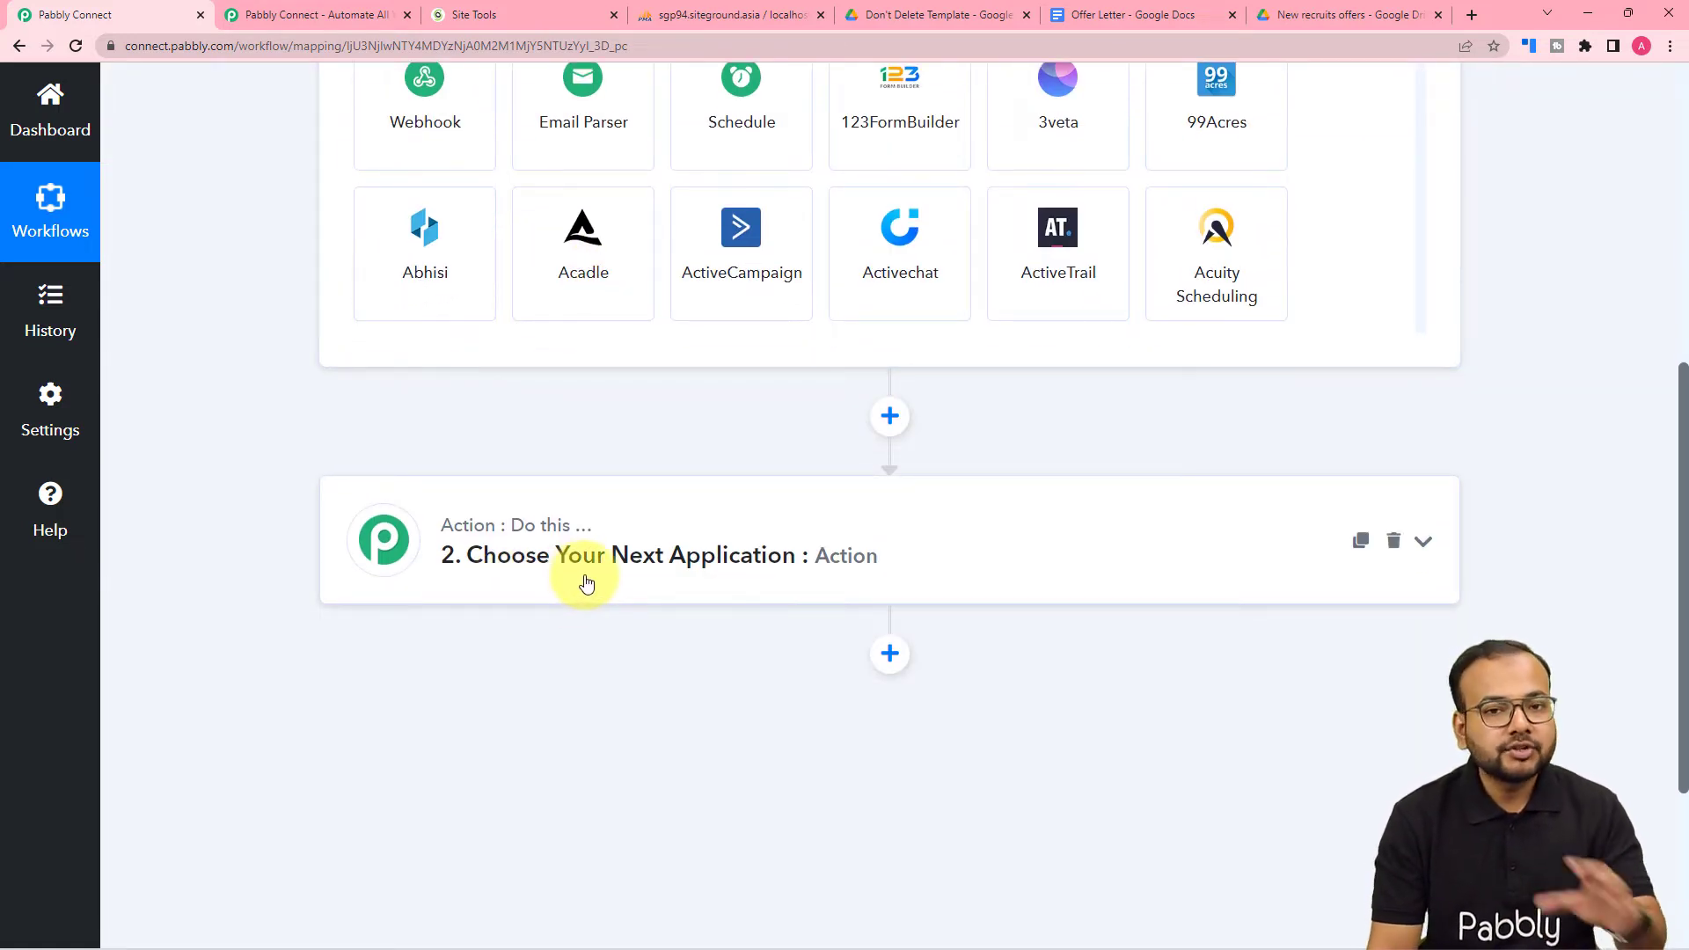
scroll(586, 583, "up", 8)
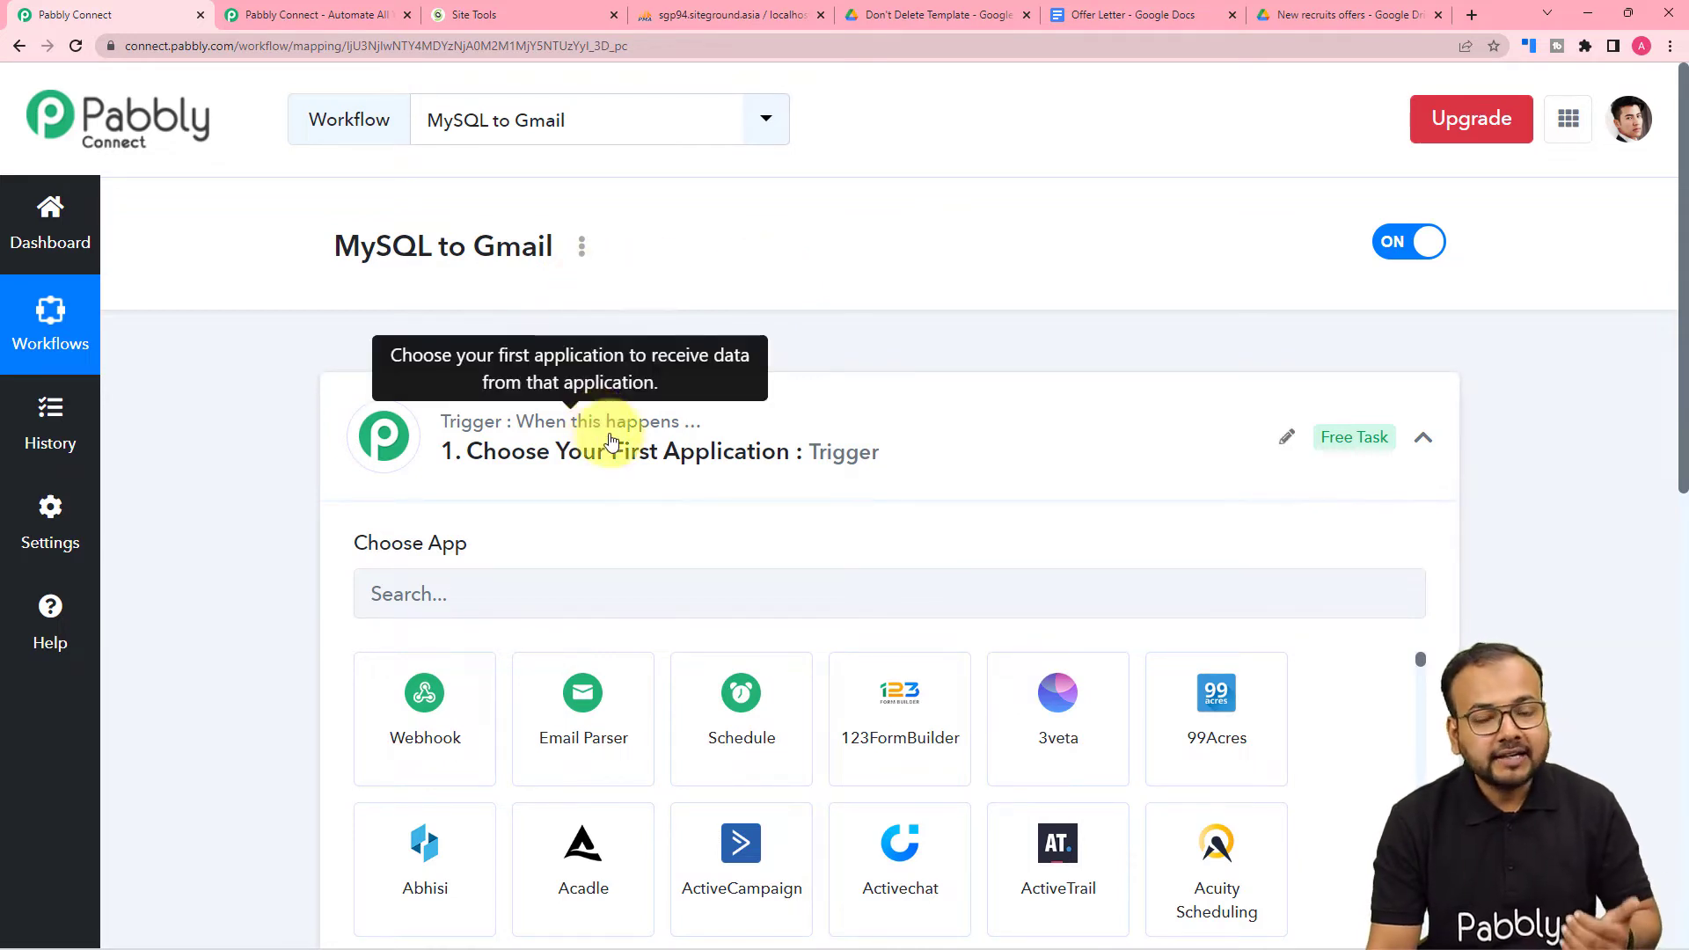
Set MySQL as the workflow's trigger app with the trigger event New Row in a Table
left_click(602, 605)
type("my")
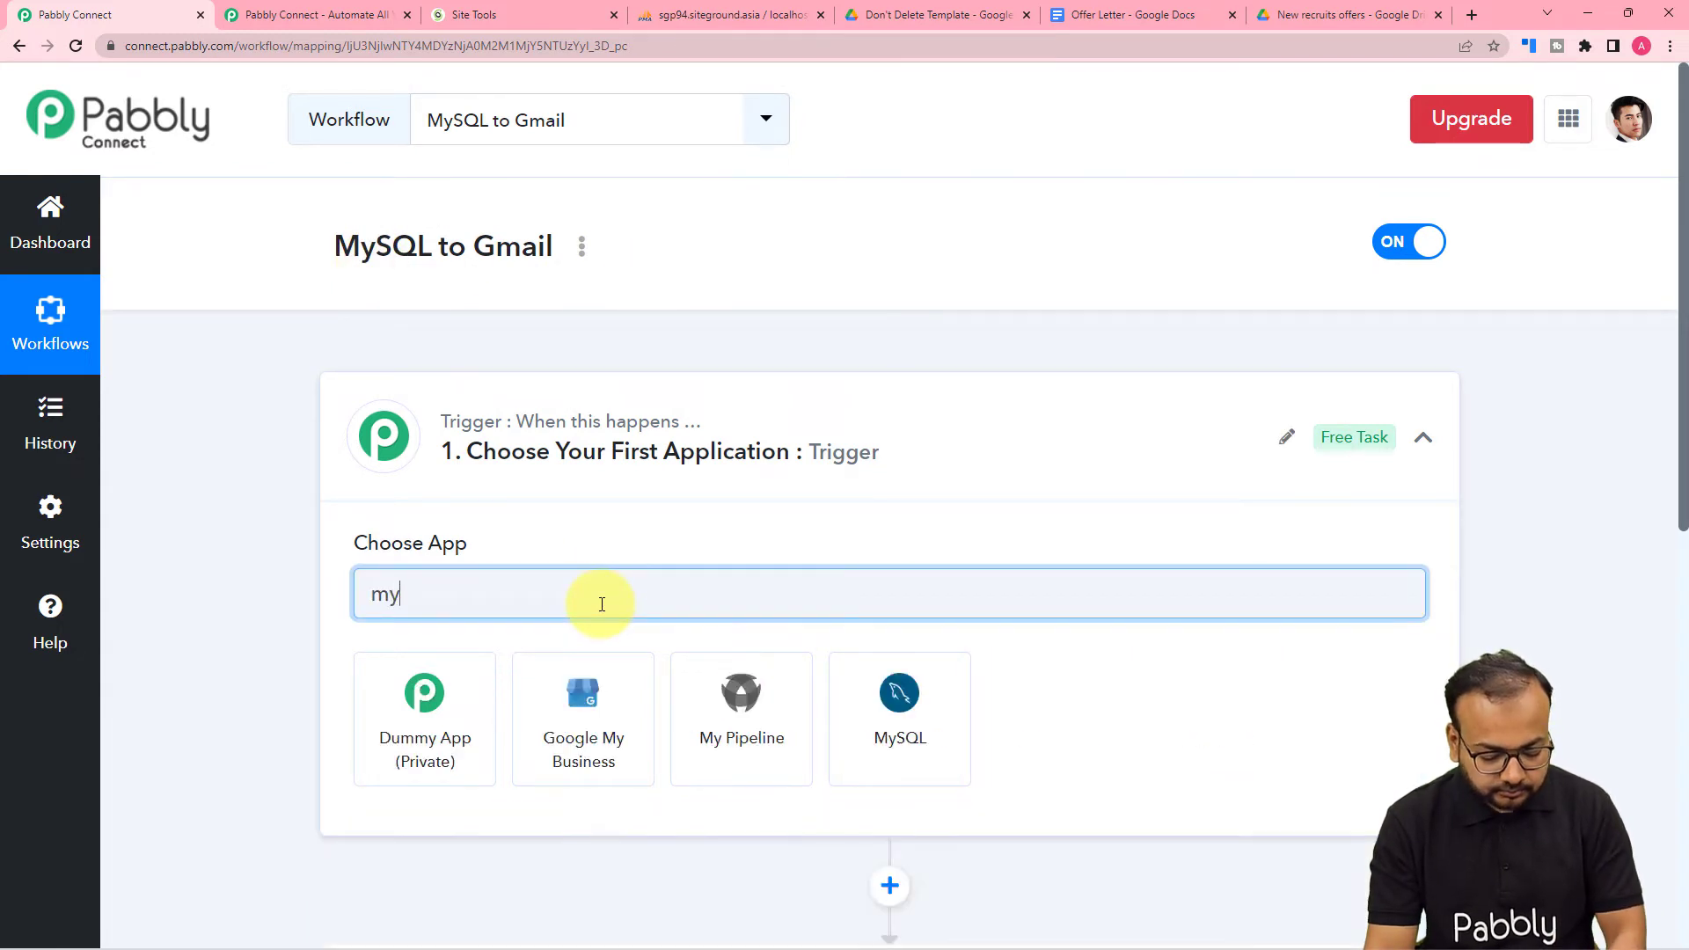
left_click(899, 750)
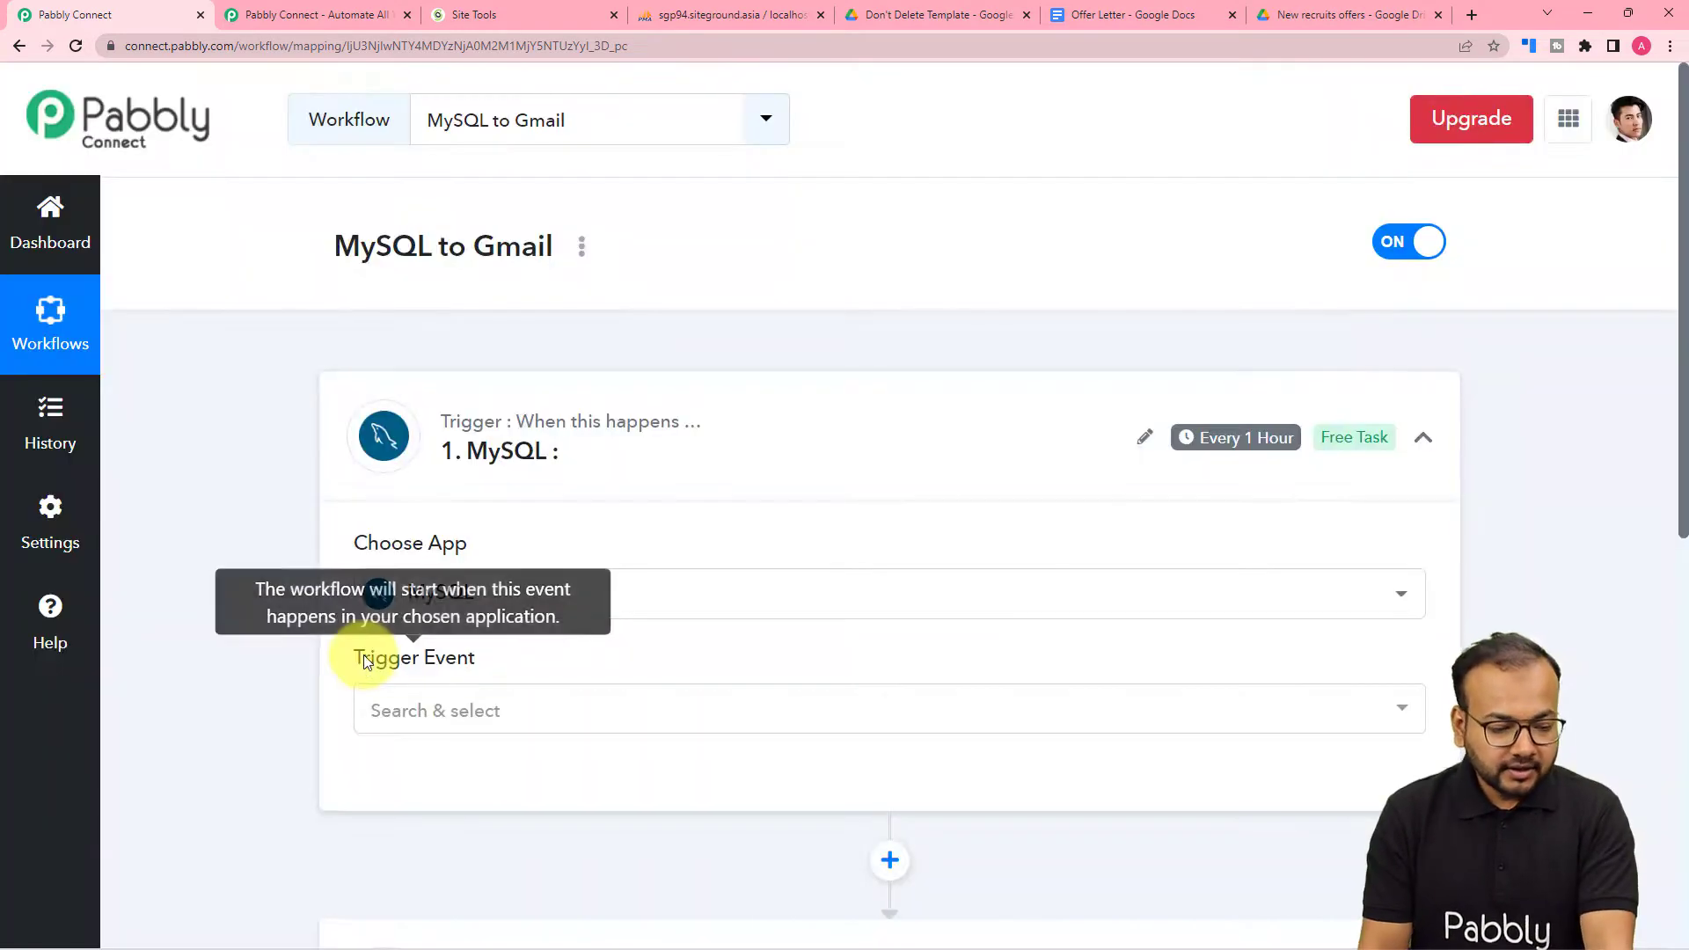
scroll(364, 655, "down", 2)
scroll(366, 662, "down", 1)
left_click(426, 449)
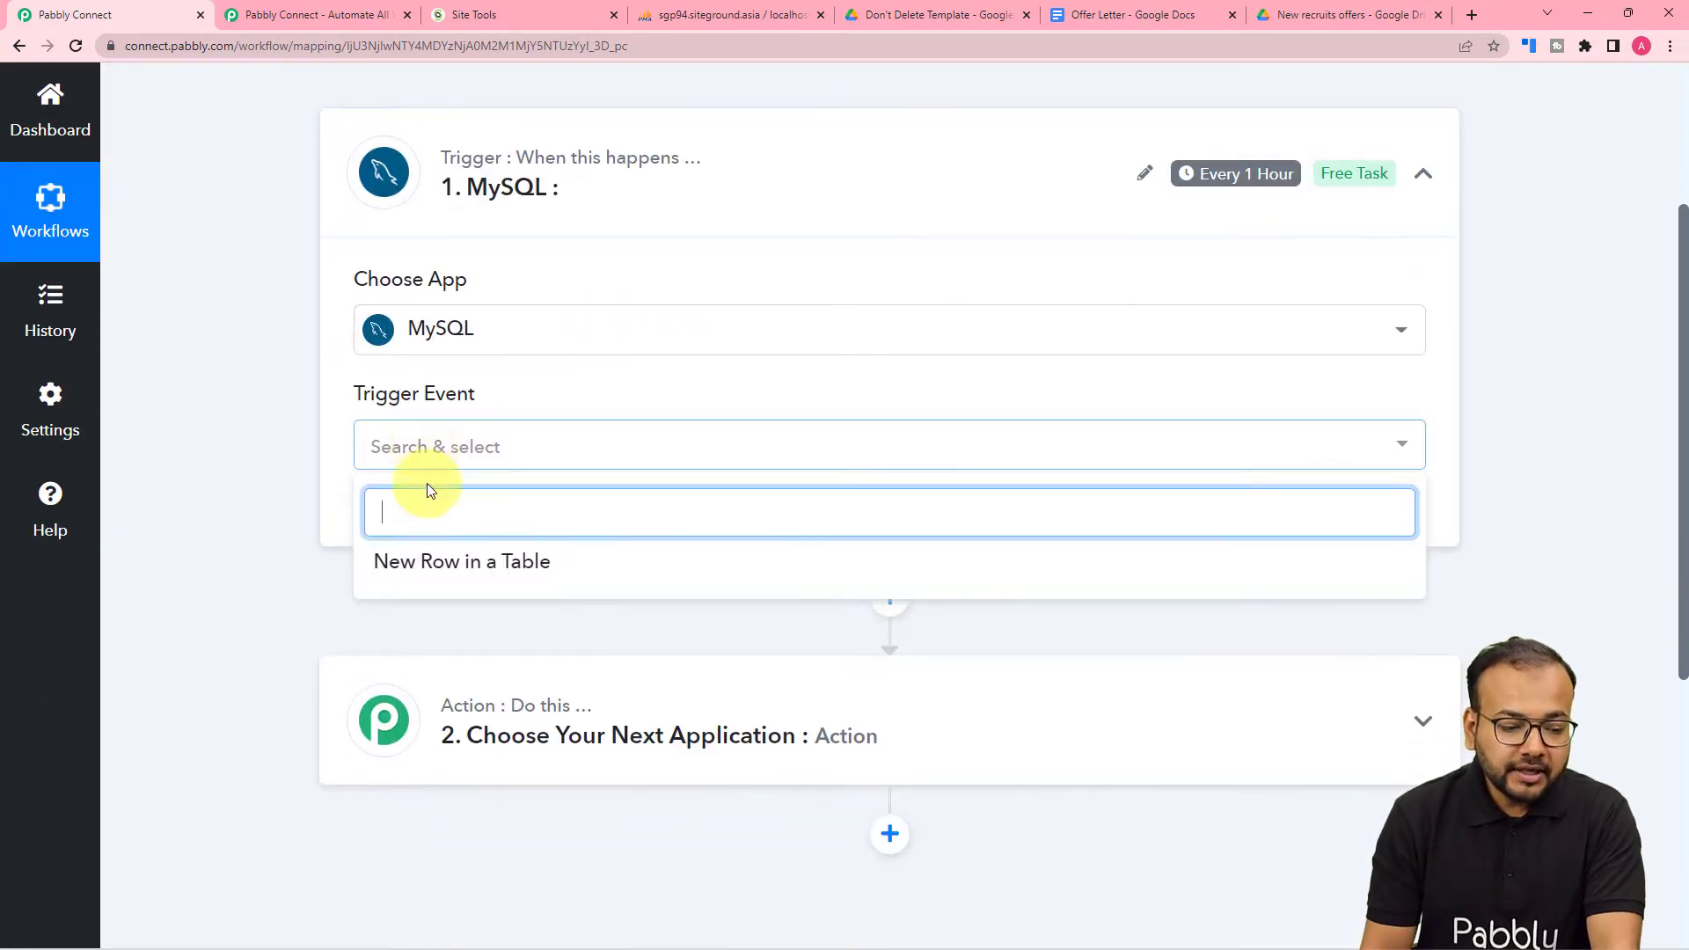
left_click(448, 563)
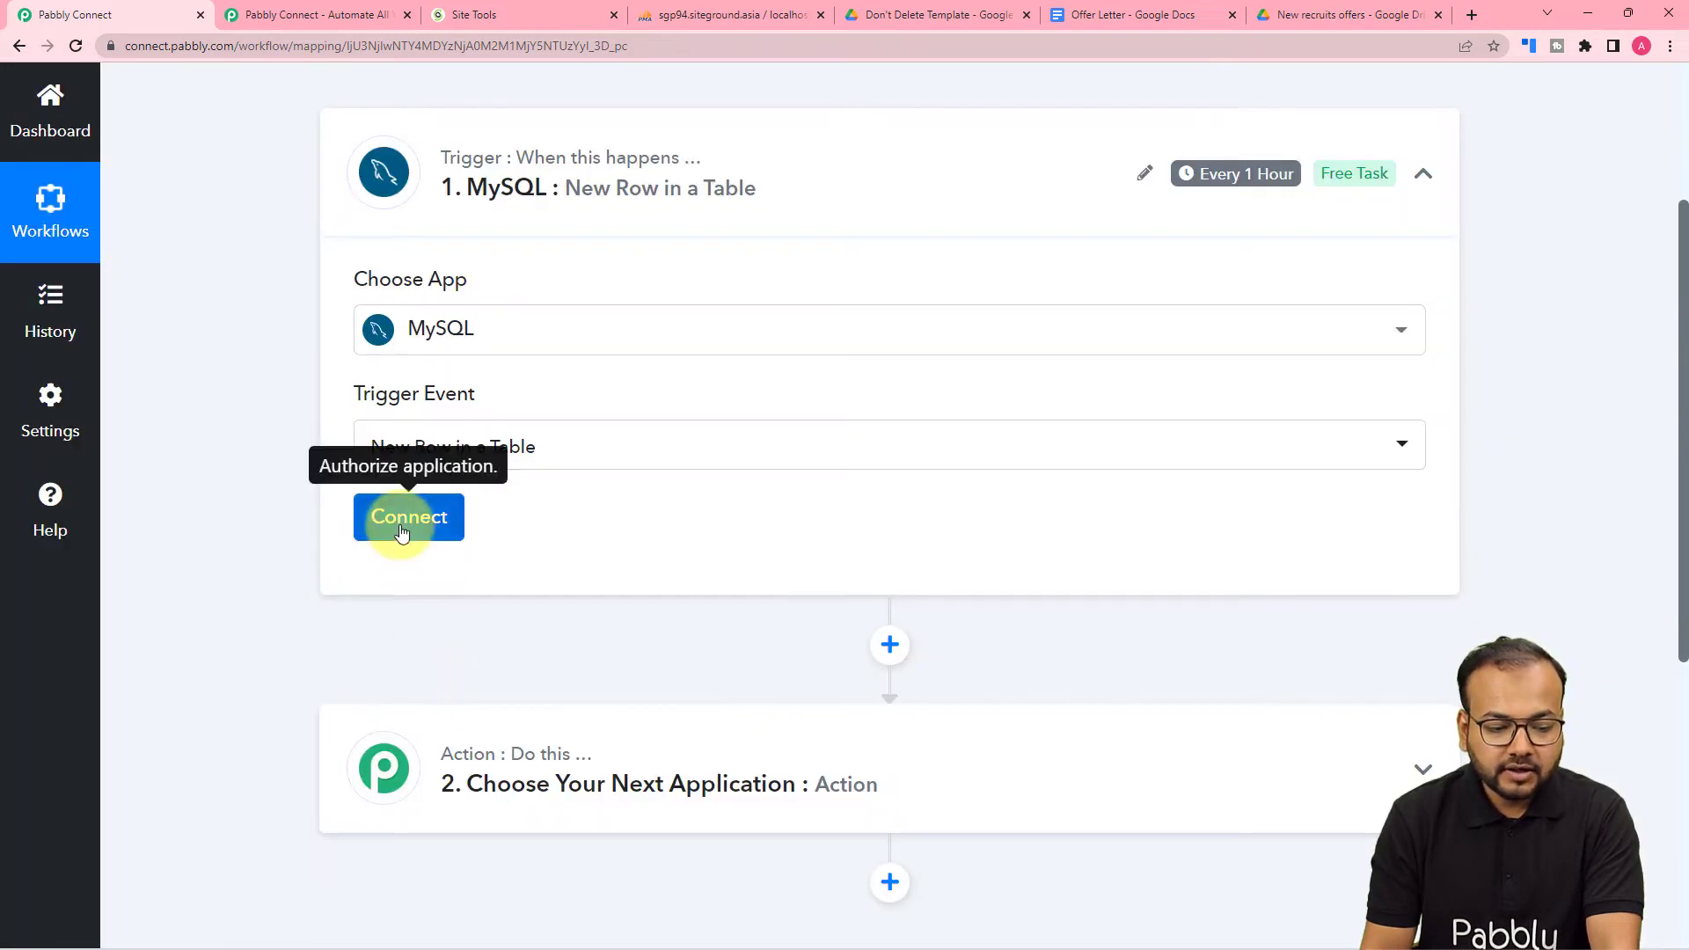
Start adding a new MySQL connection for the trigger and review which connection details it requires
left_click(426, 535)
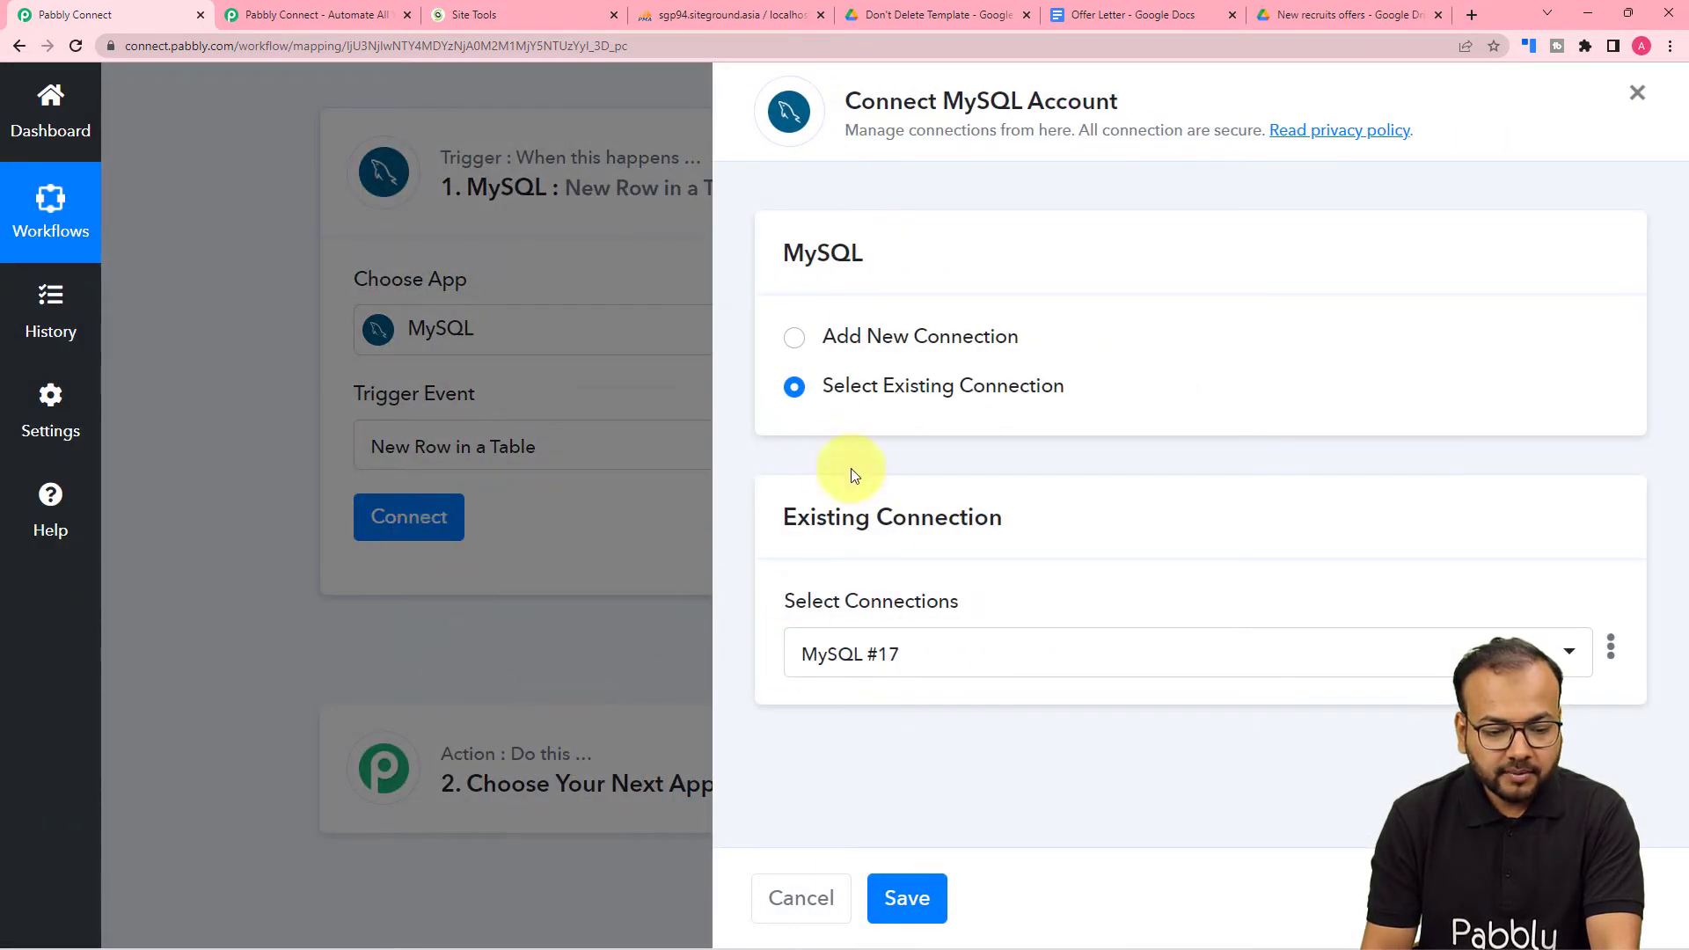
left_click(877, 356)
scroll(945, 554, "down", 2)
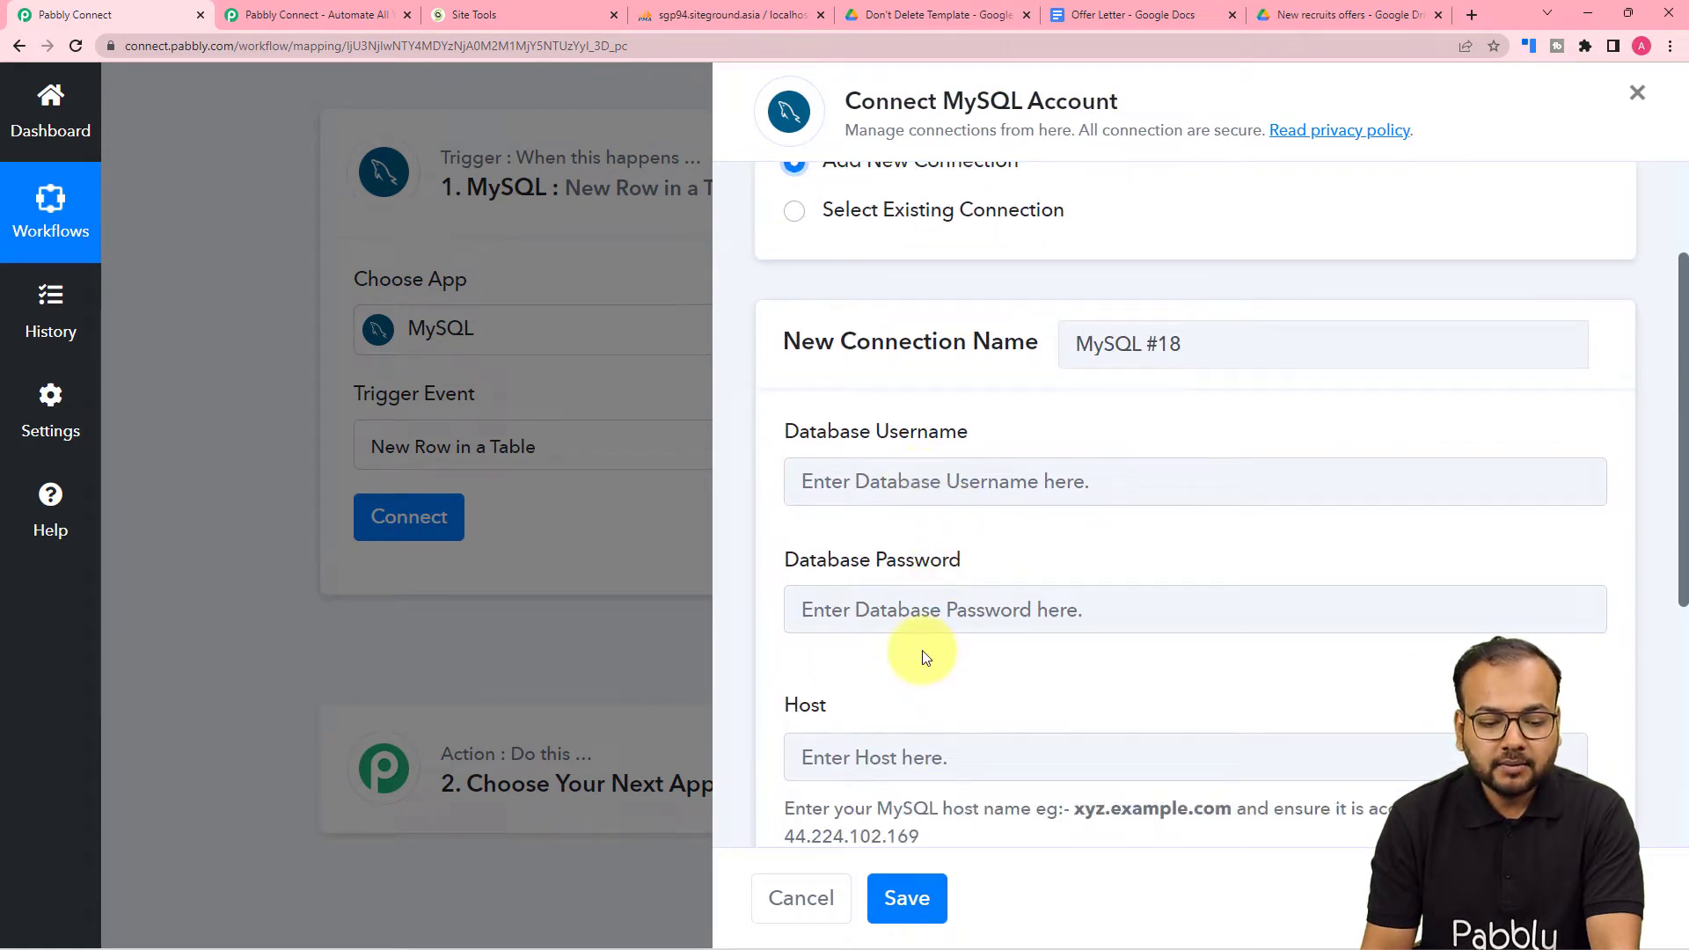
scroll(903, 615, "down", 5)
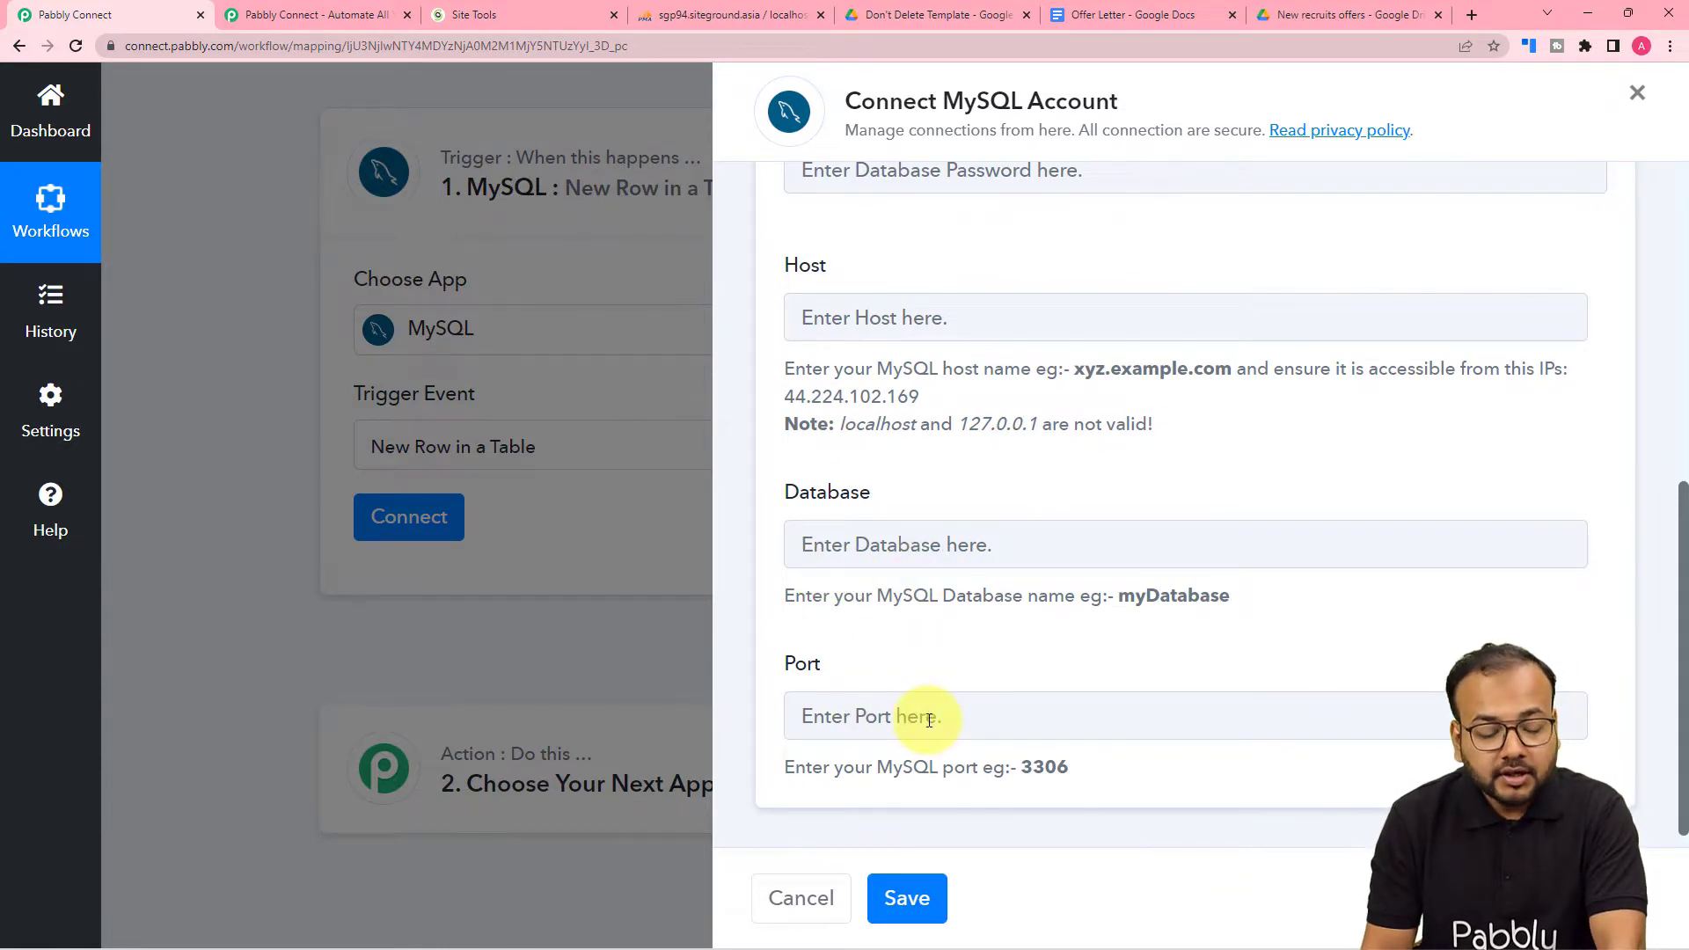
scroll(929, 720, "up", 5)
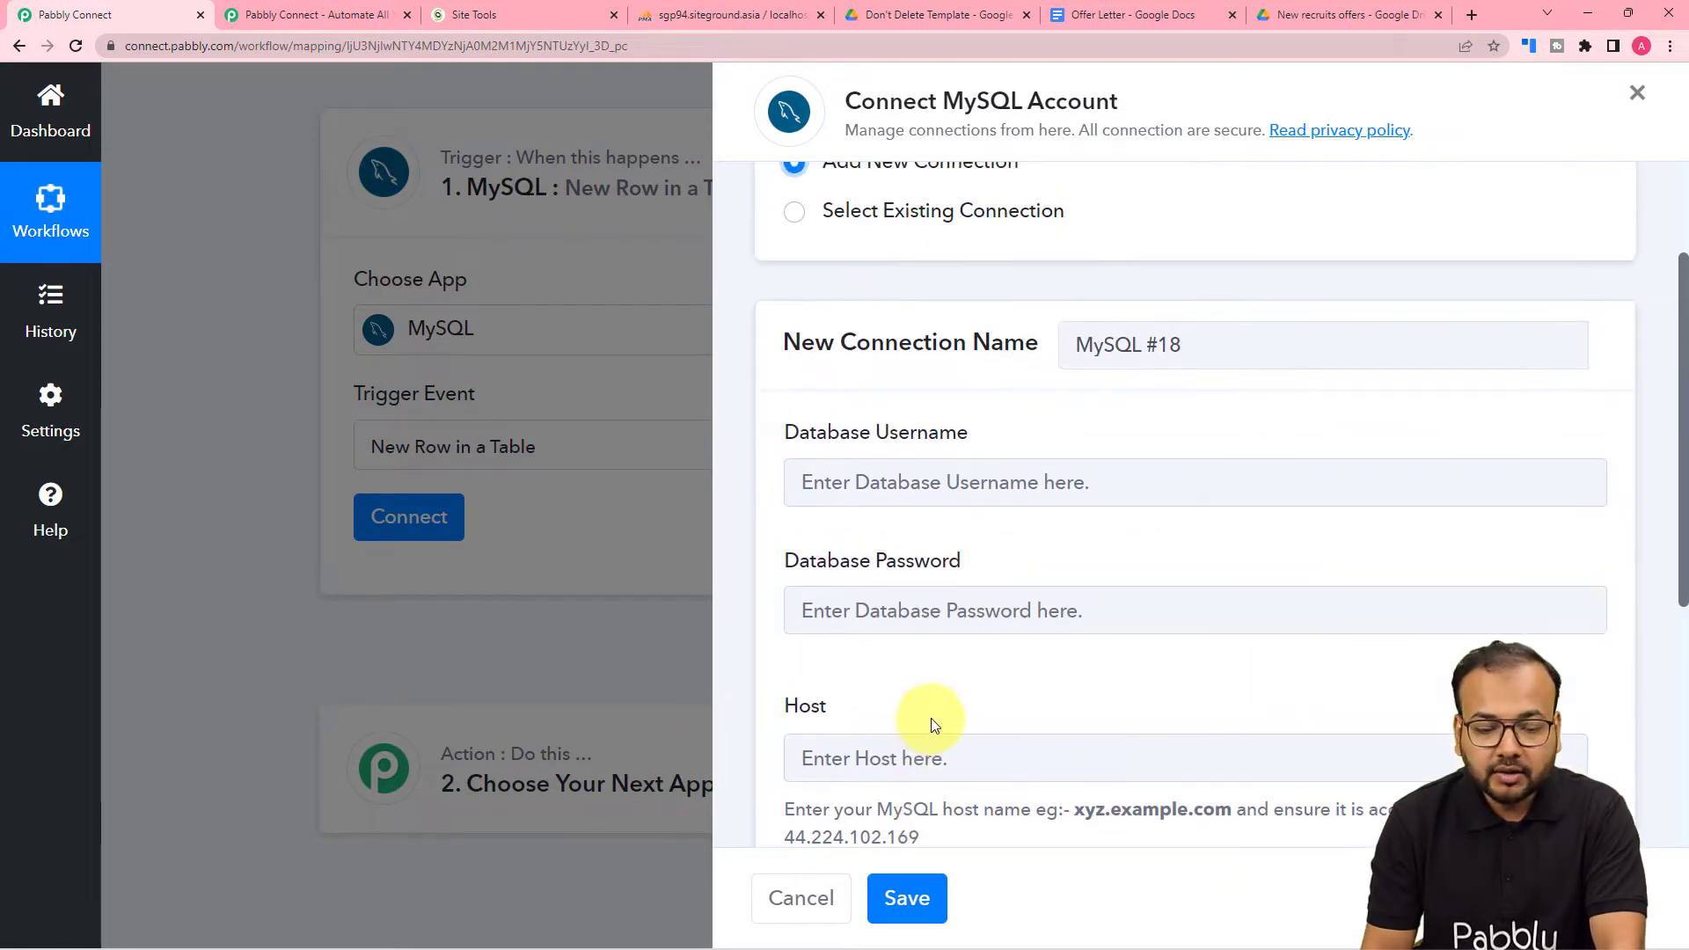
scroll(932, 718, "up", 2)
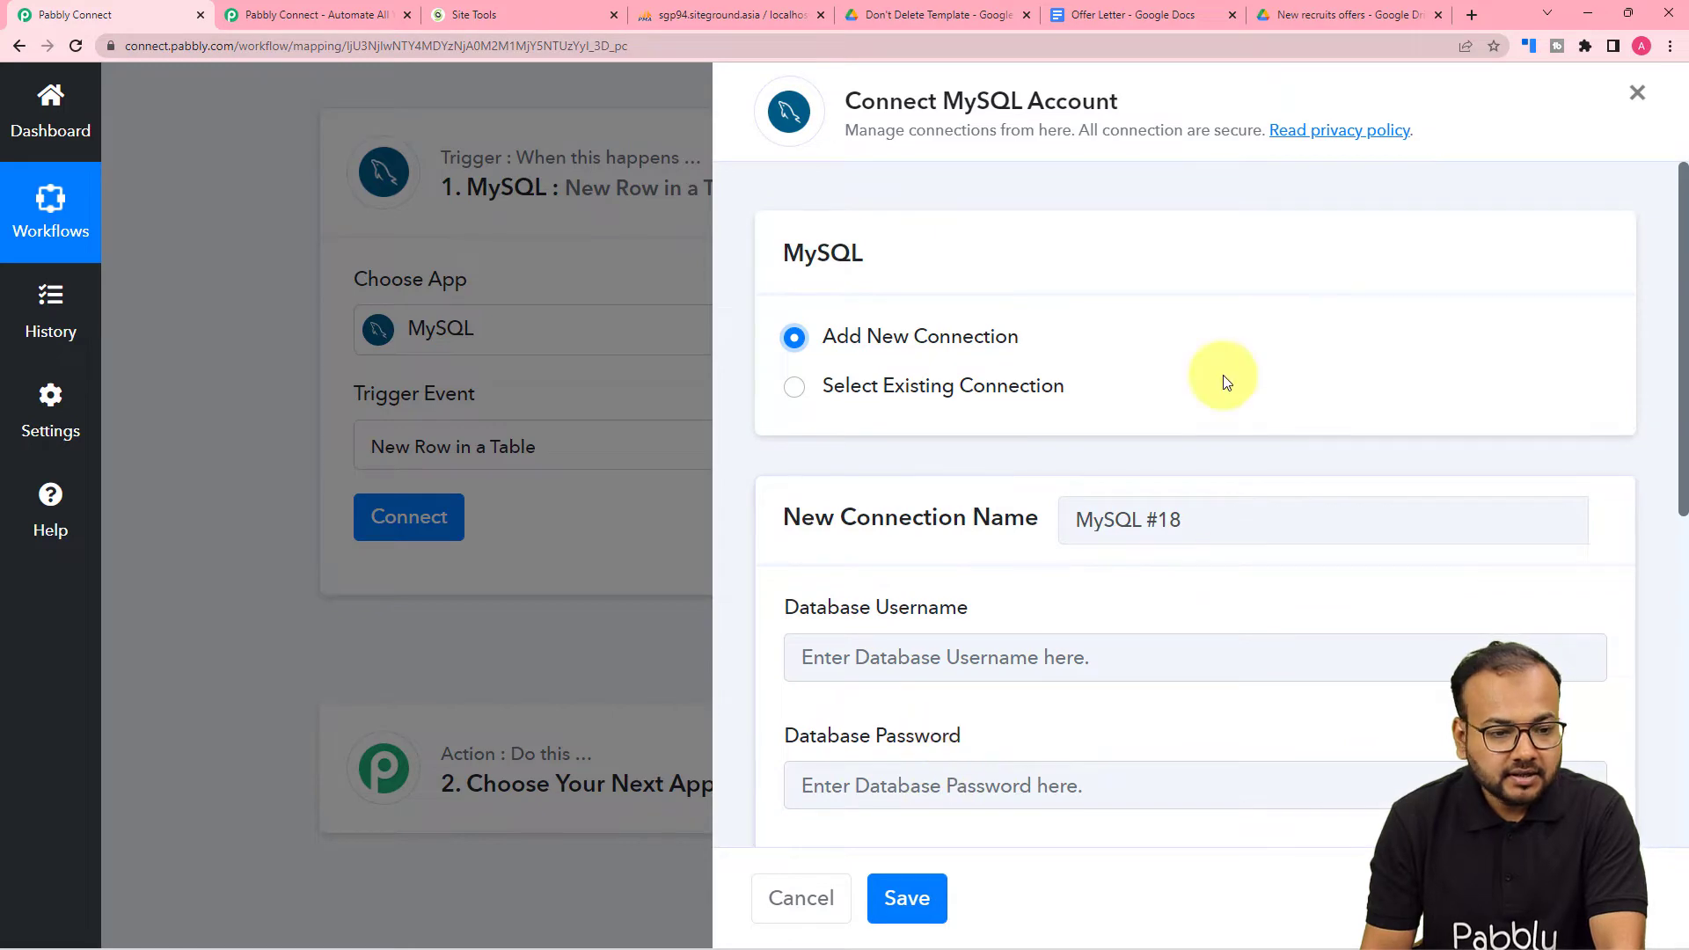
Copy the host name sgp94.siteground.asia from the phpMyAdmin address and paste it as the MySQL connection's Host in Pabbly Connect
left_click(714, 13)
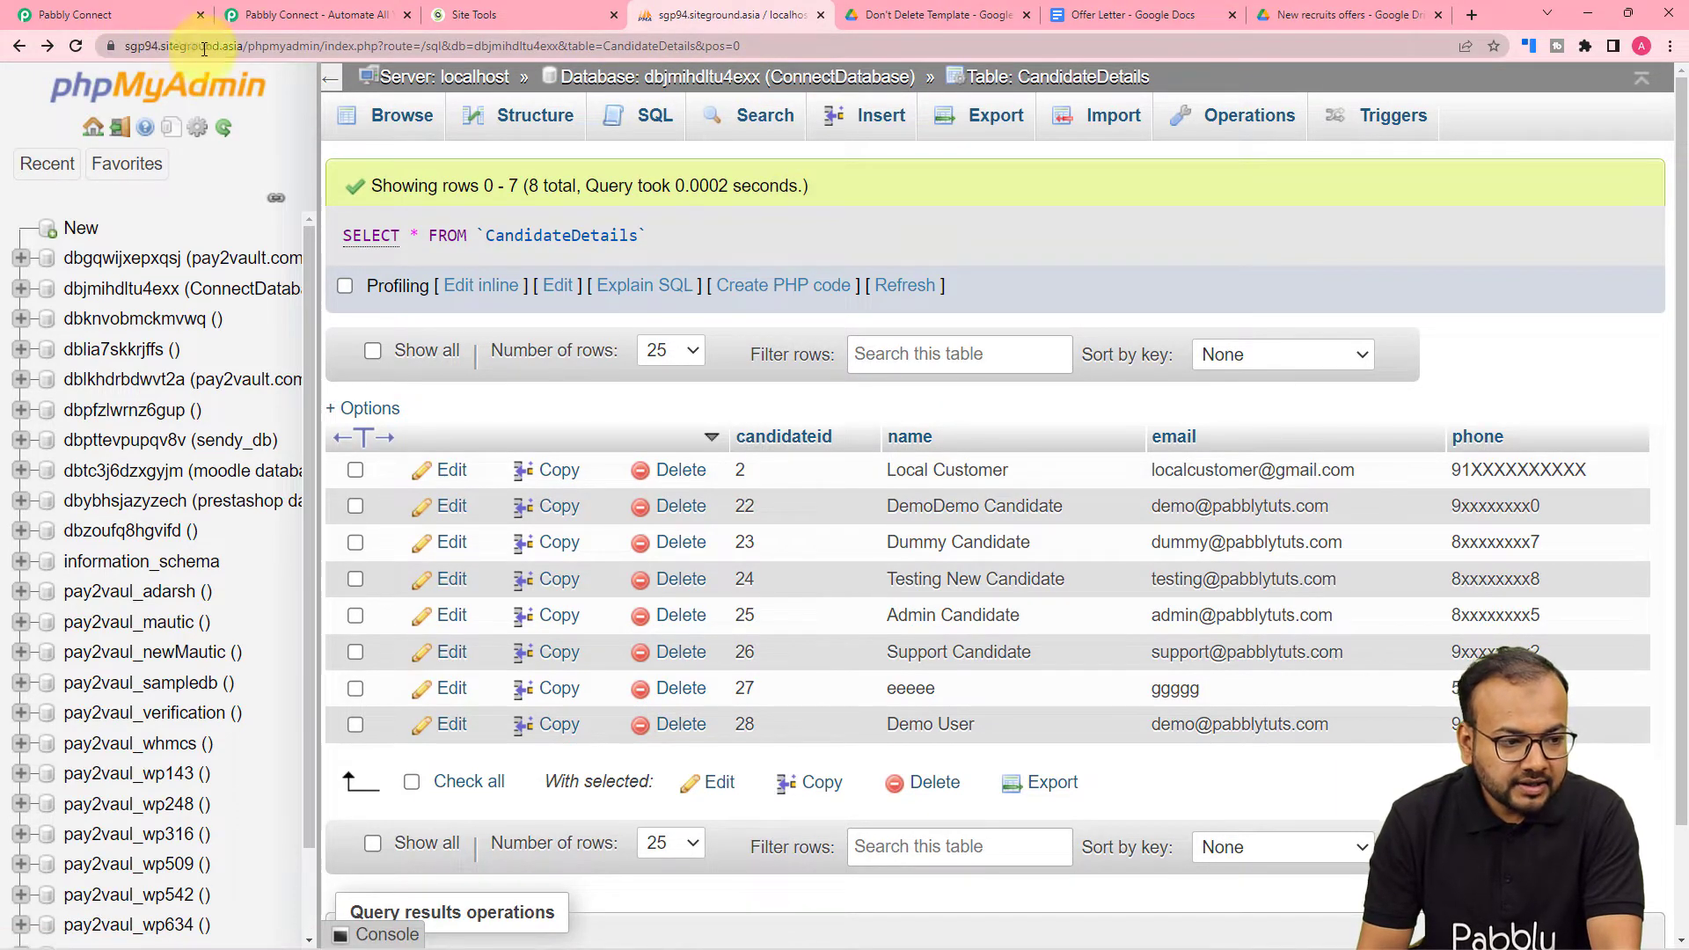
left_click(241, 50)
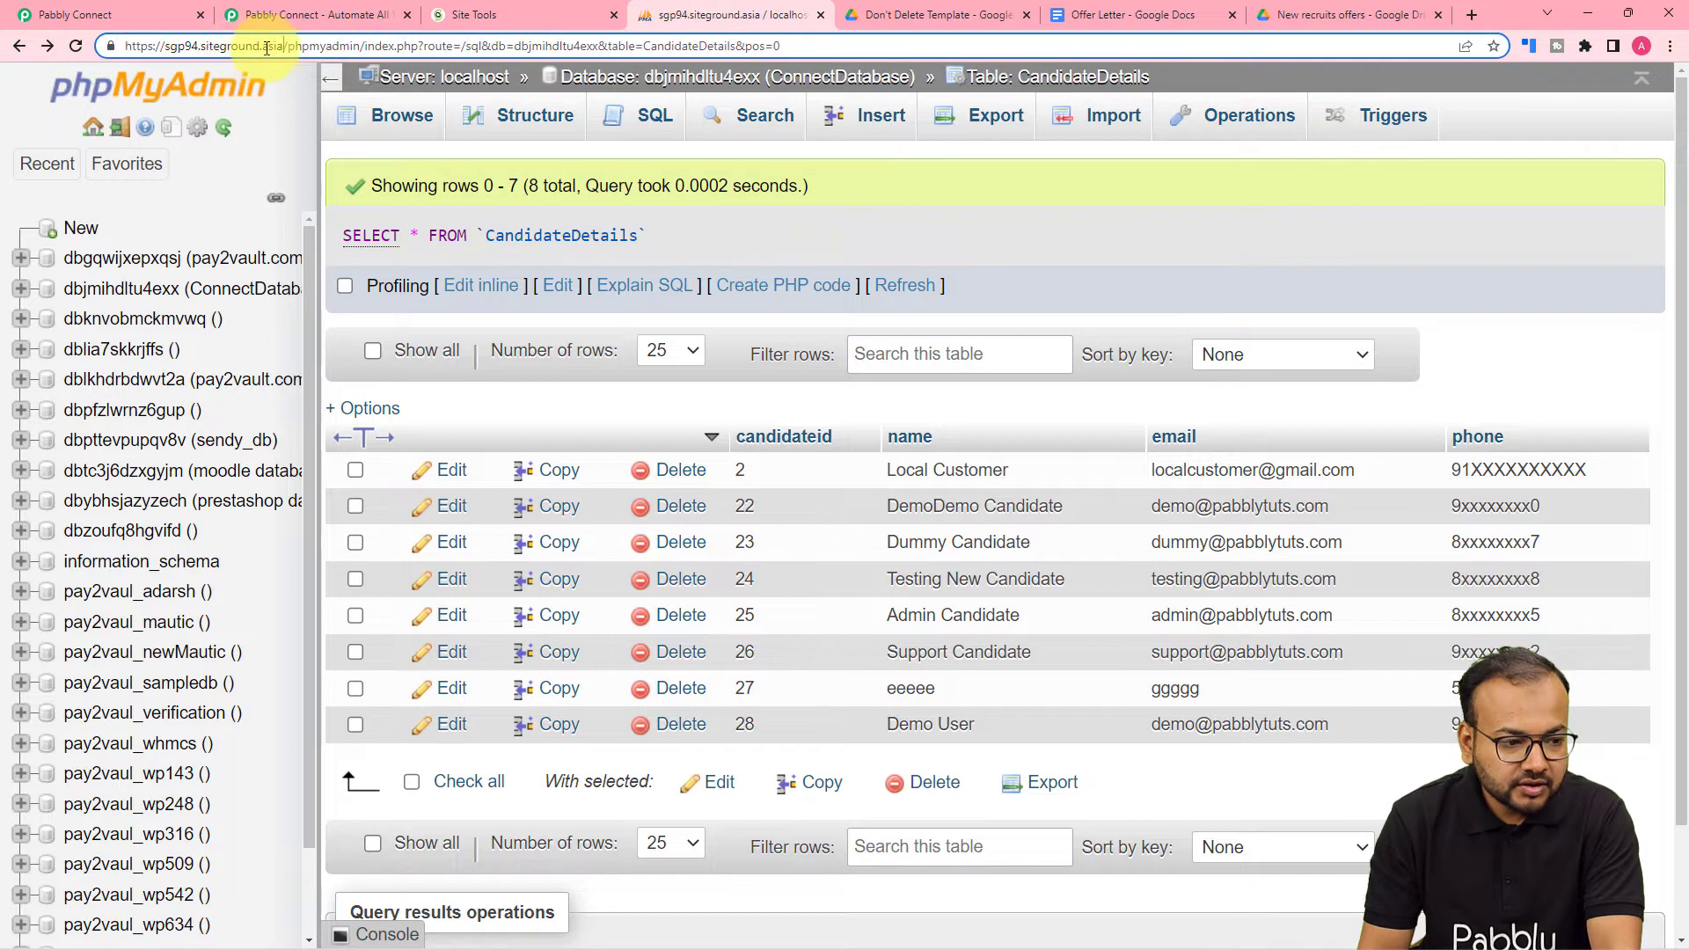
left_click_drag(281, 49, 159, 54)
key("ctrl+c")
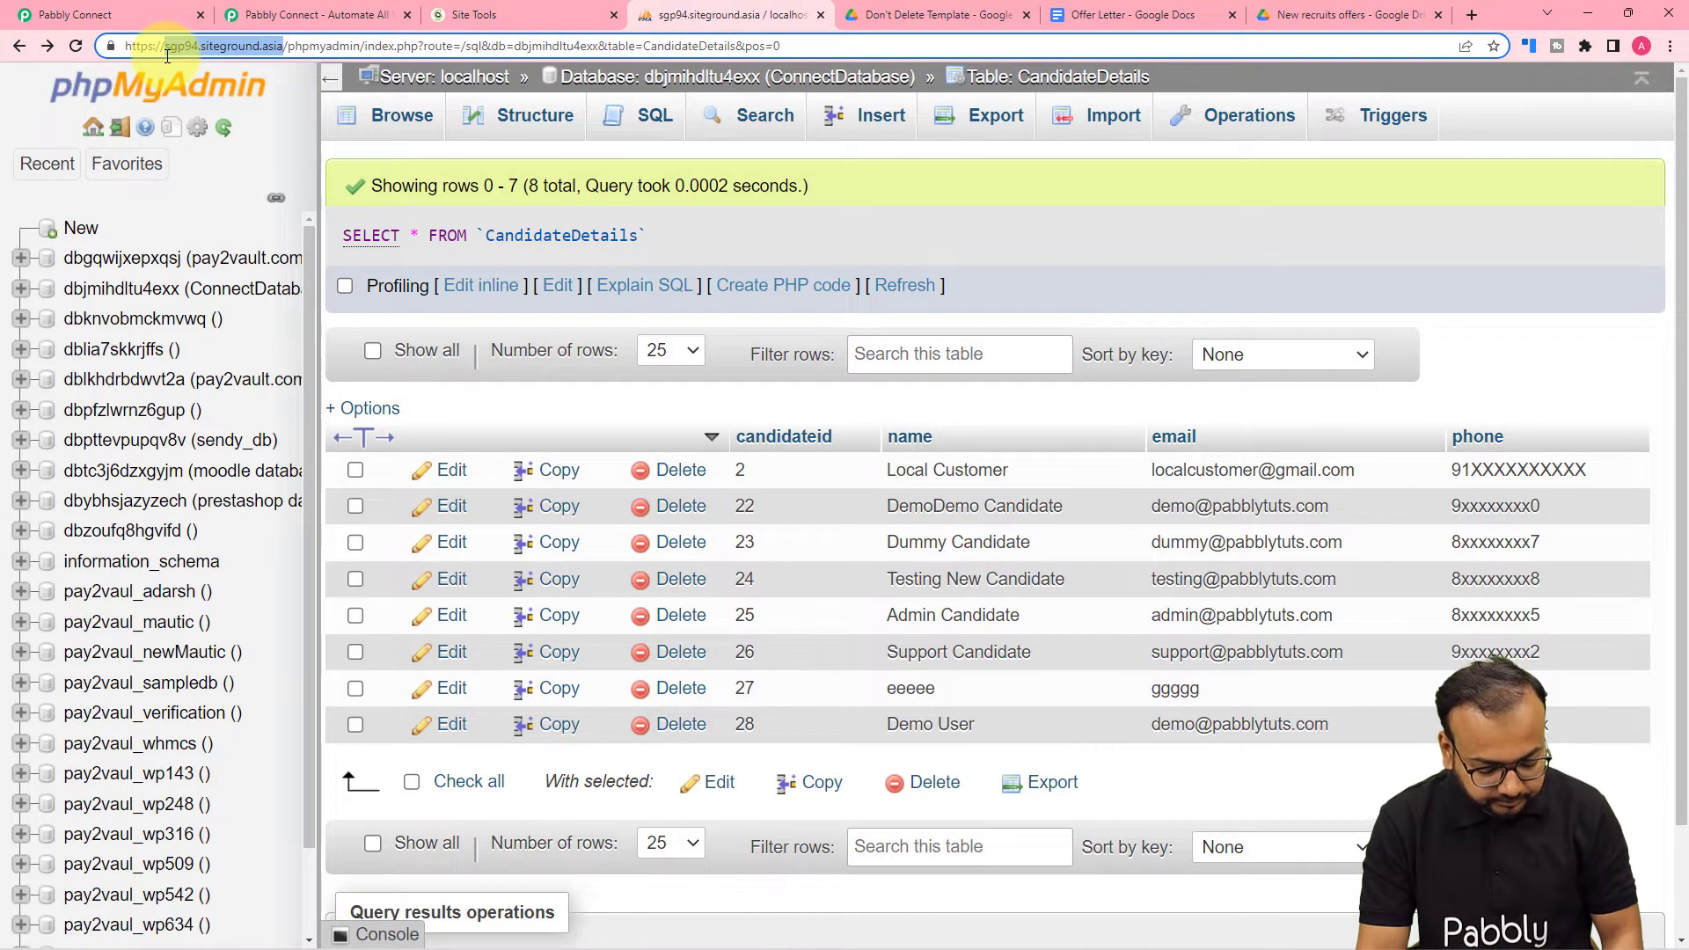
left_click(114, 14)
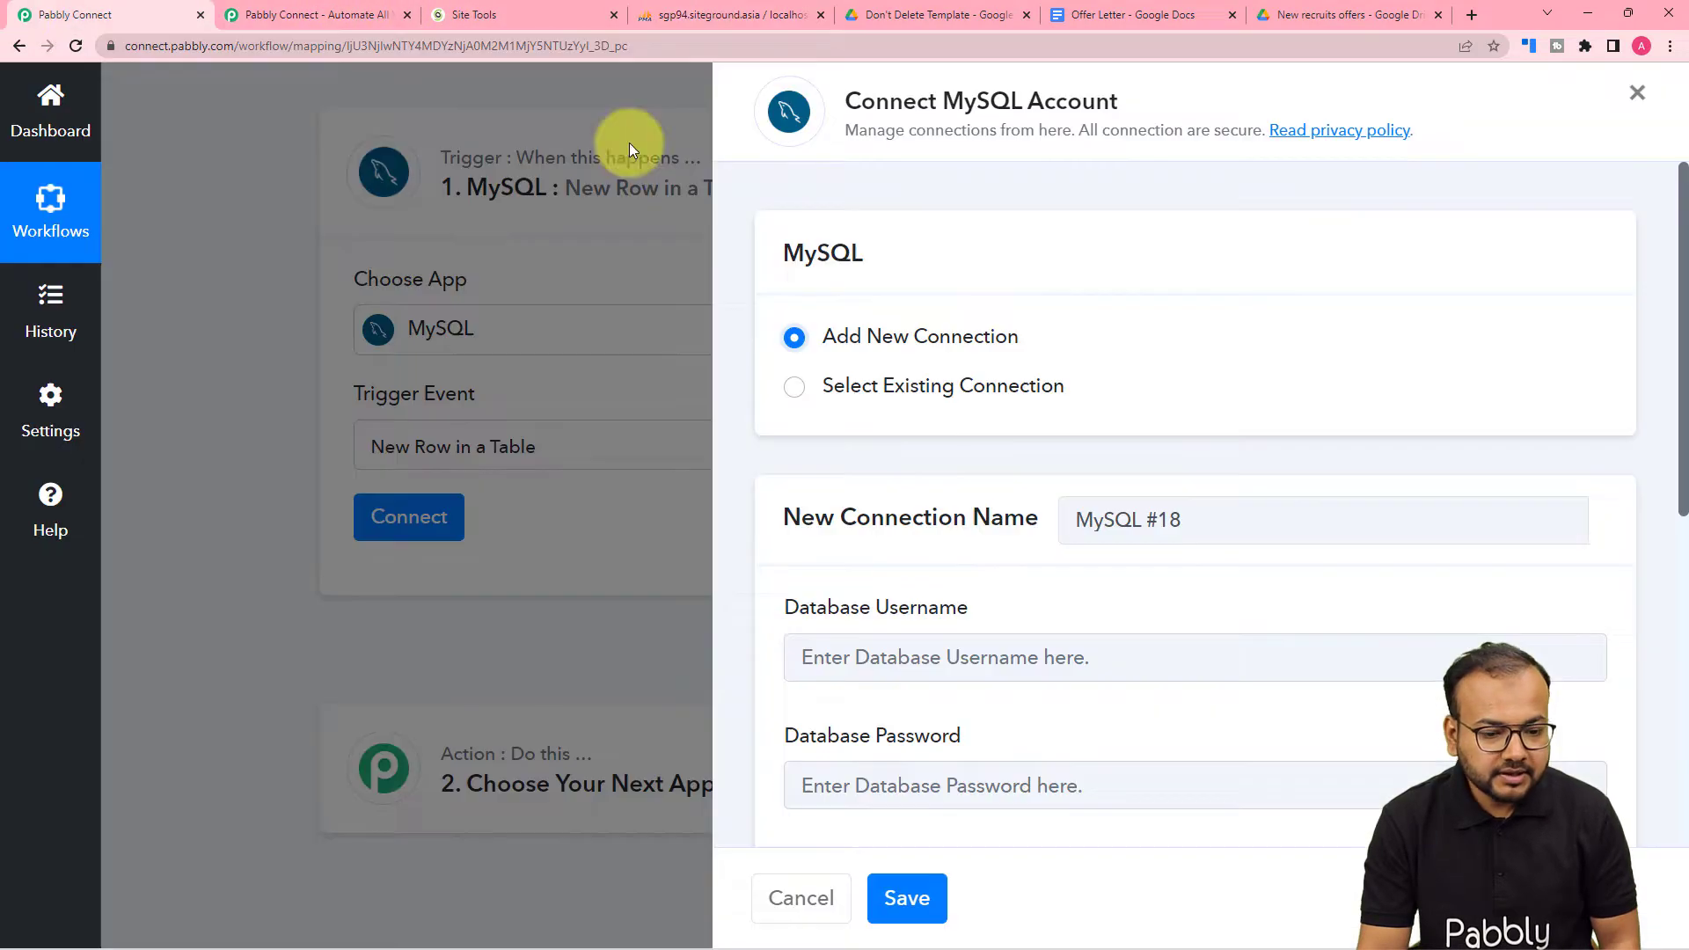
scroll(939, 685, "down", 3)
left_click(940, 675)
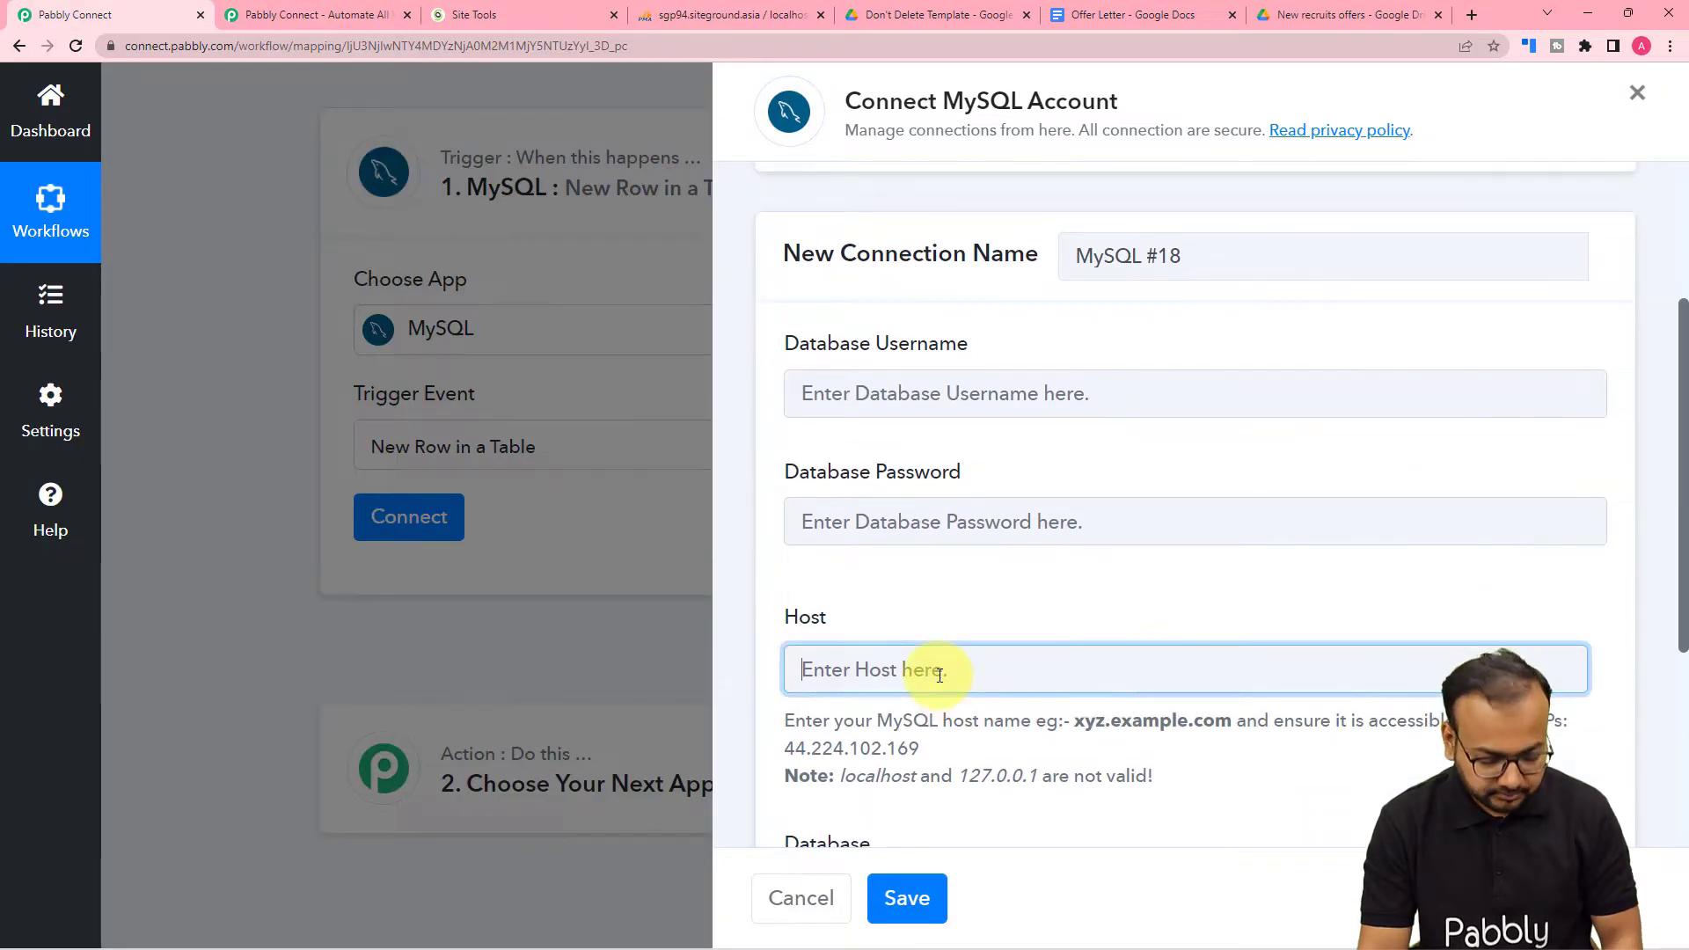
key("ctrl+v")
Complete the connection with port 3306, database dbjmihdltu4exx, the database username and the database password, and save it
scroll(1069, 710, "down", 2)
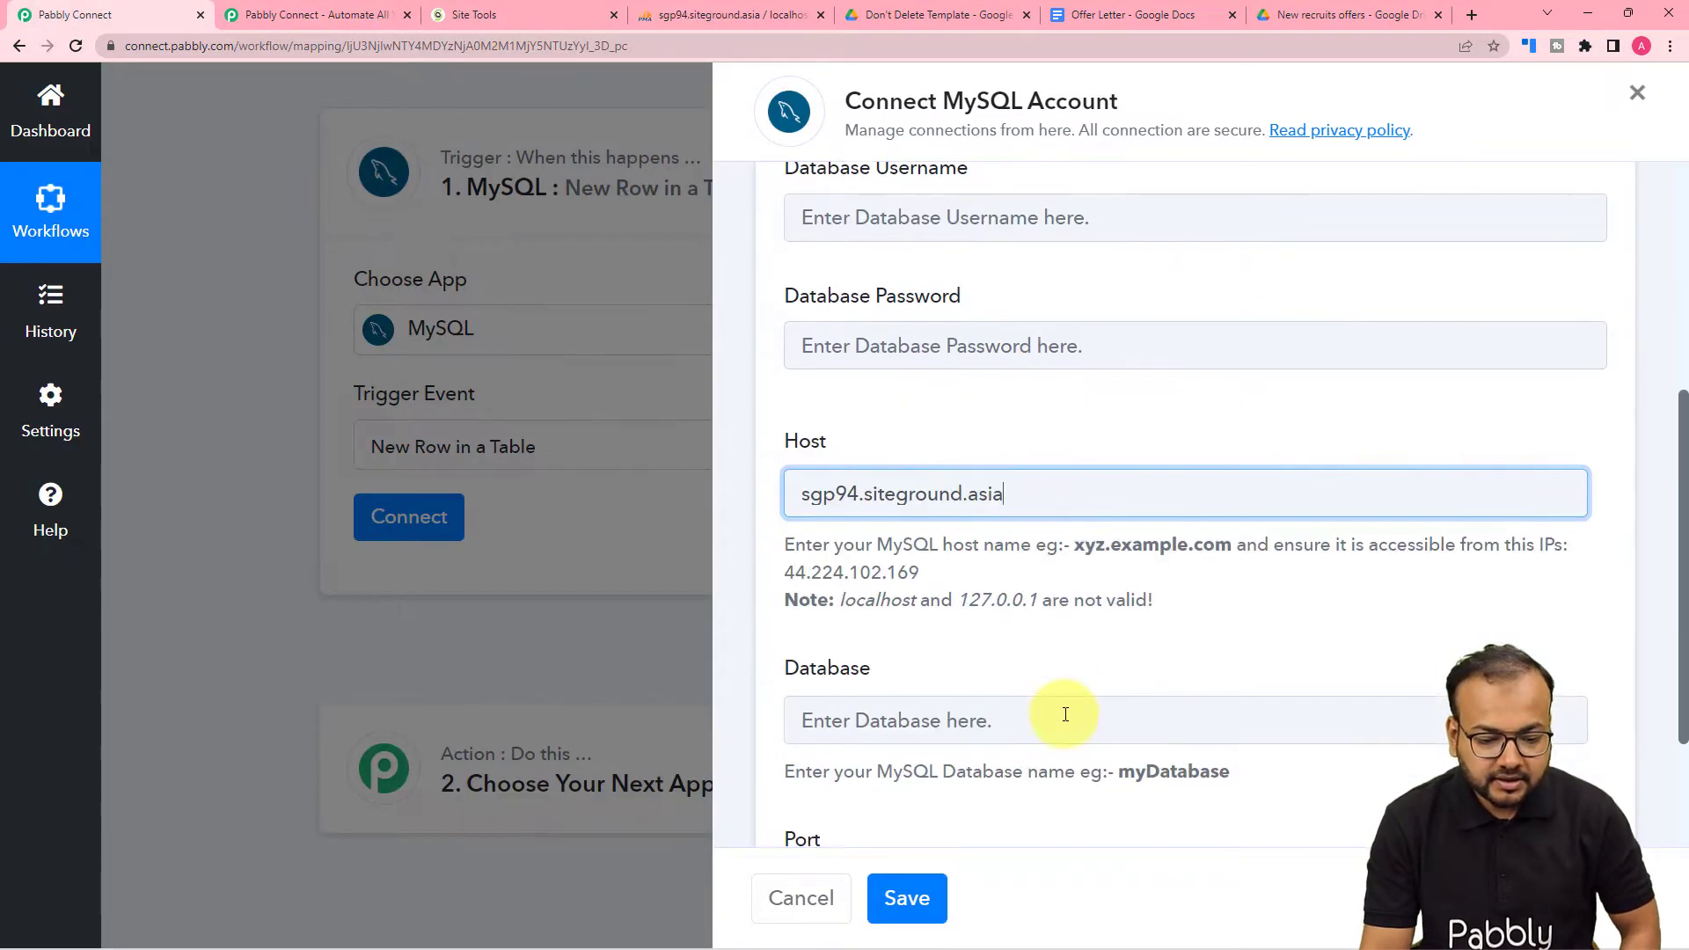
scroll(1064, 715, "down", 2)
left_click(1039, 726)
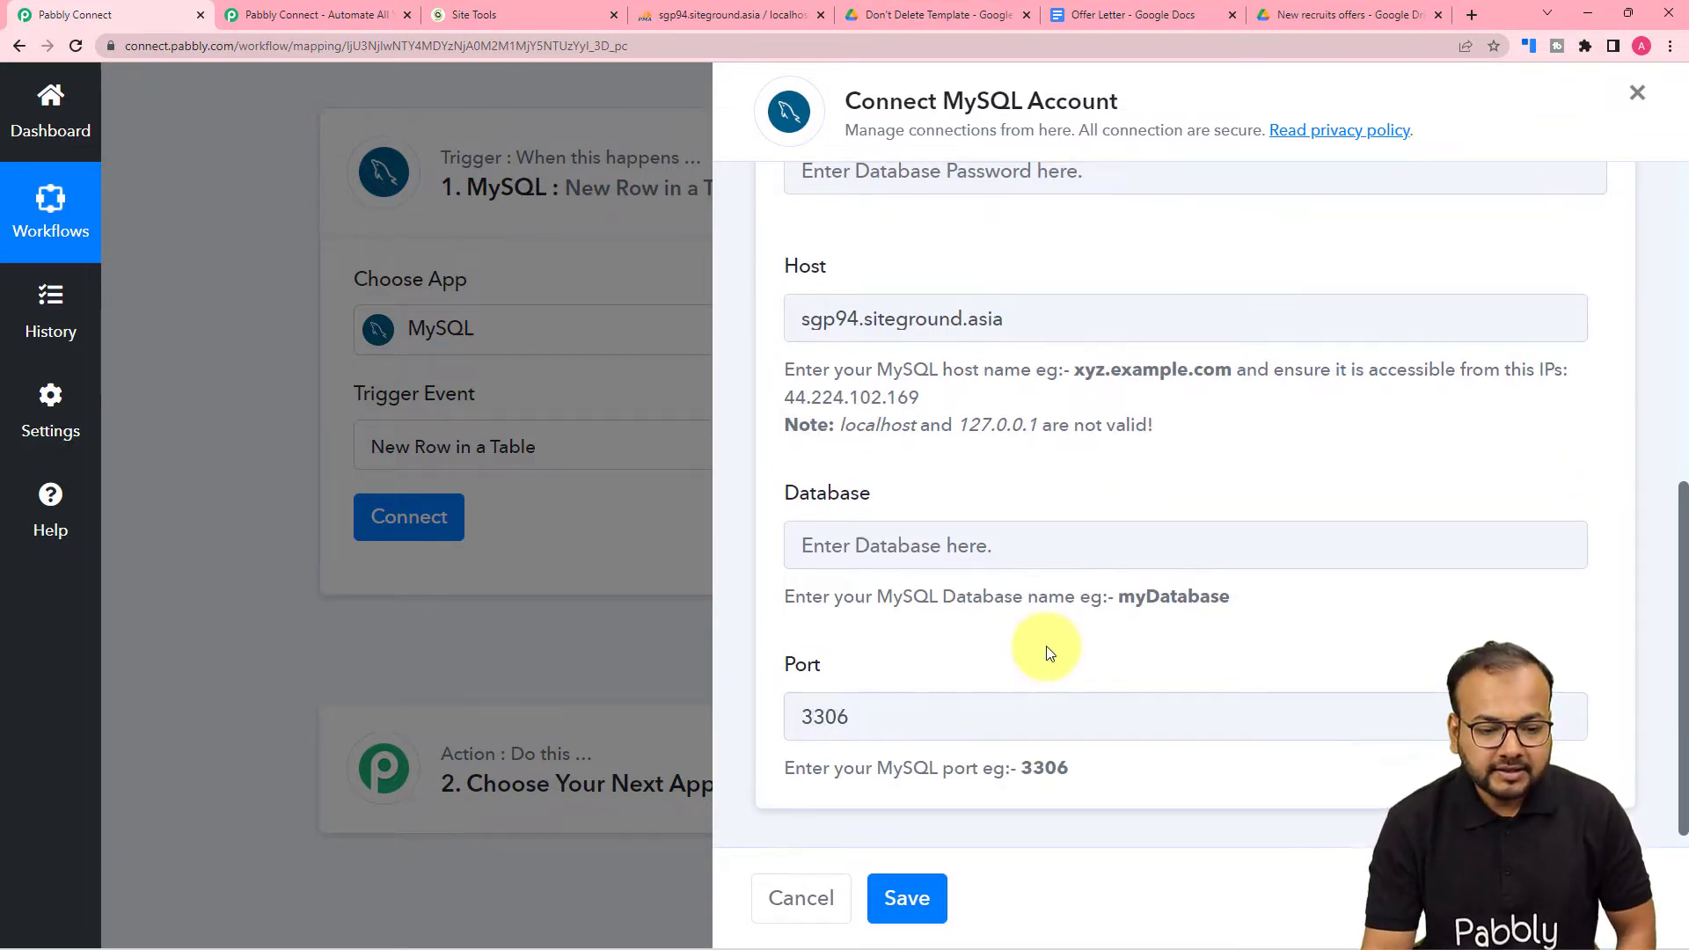
scroll(1049, 651, "up", 5)
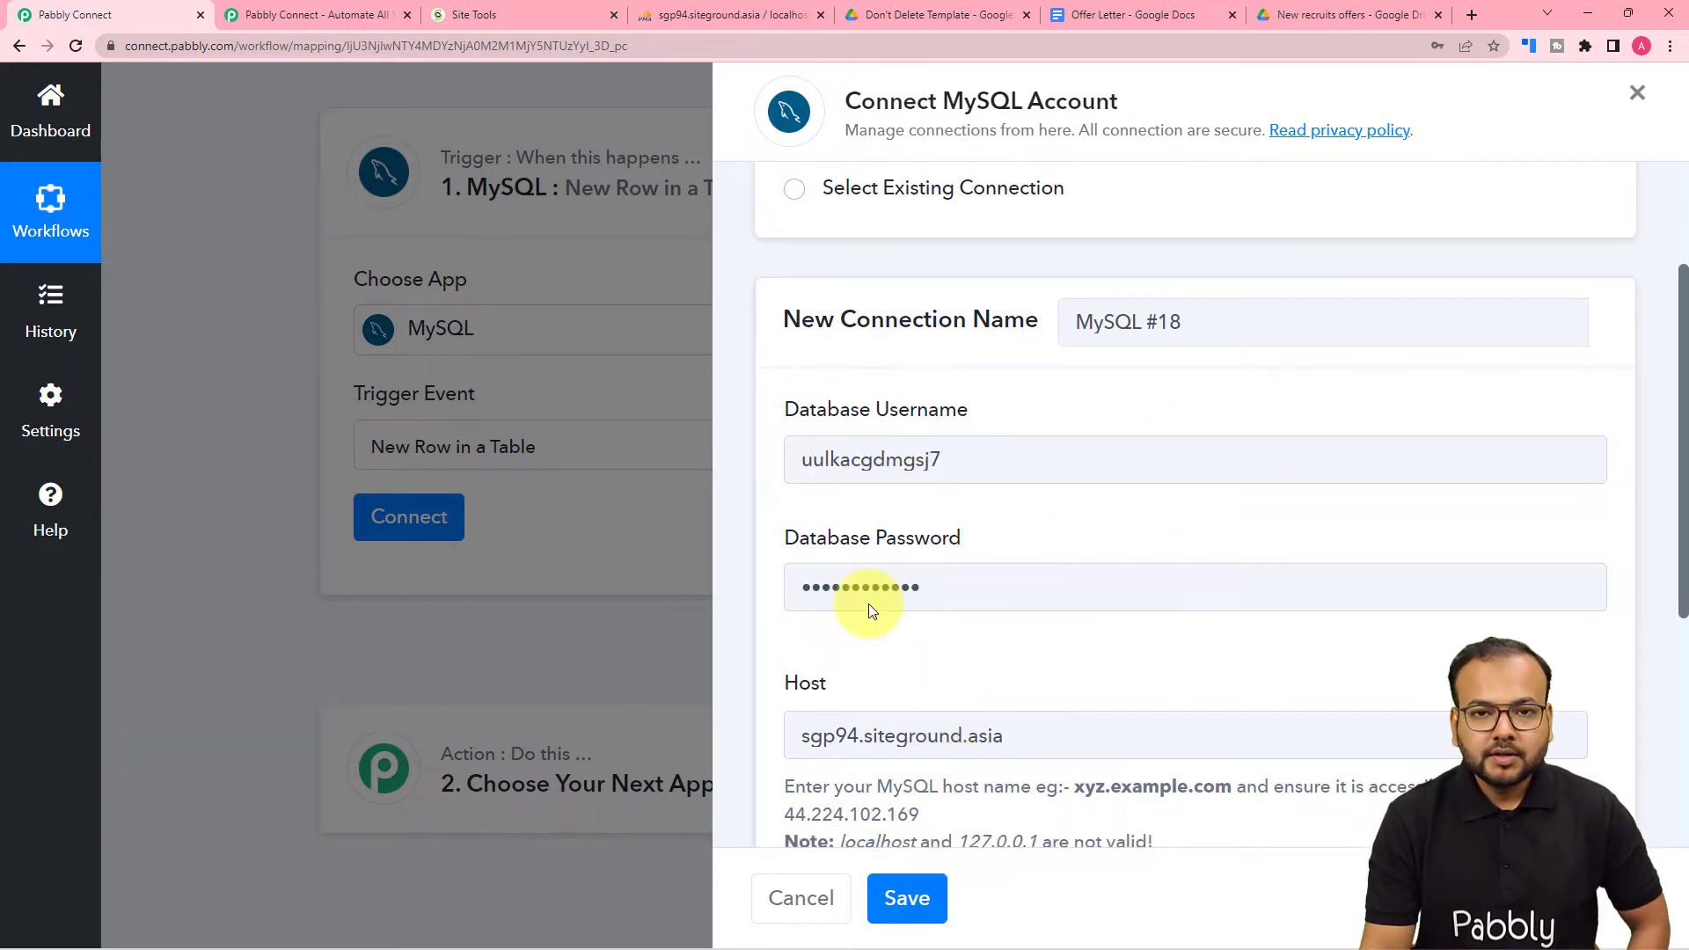
scroll(851, 479, "down", 1)
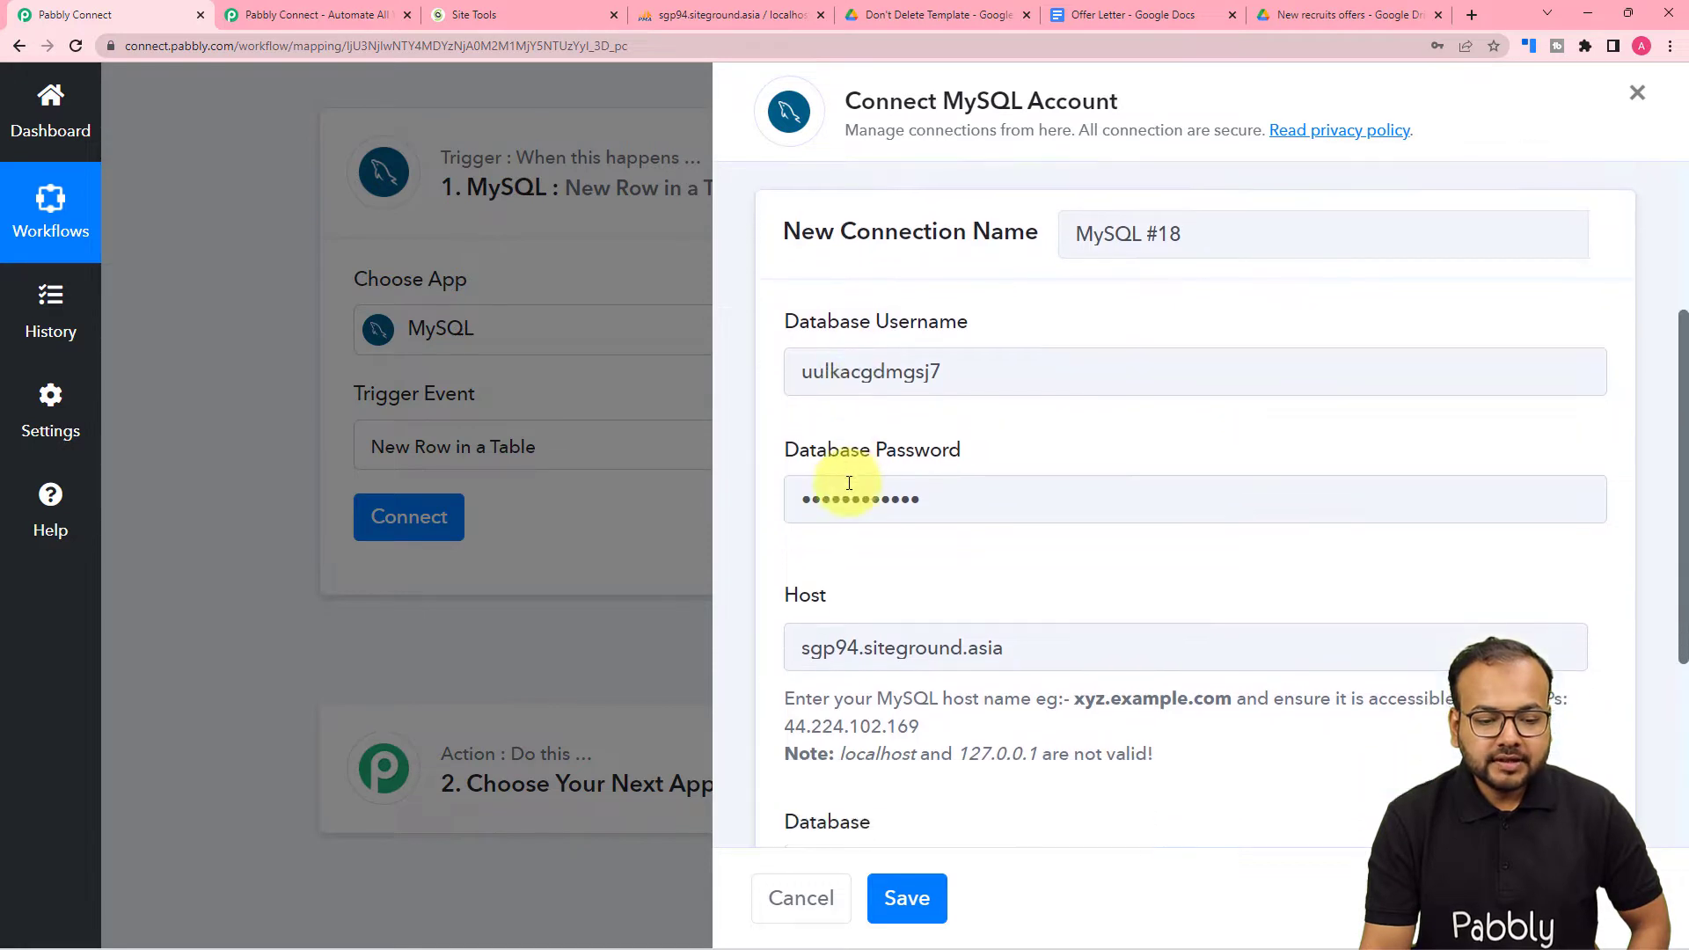
scroll(849, 482, "down", 4)
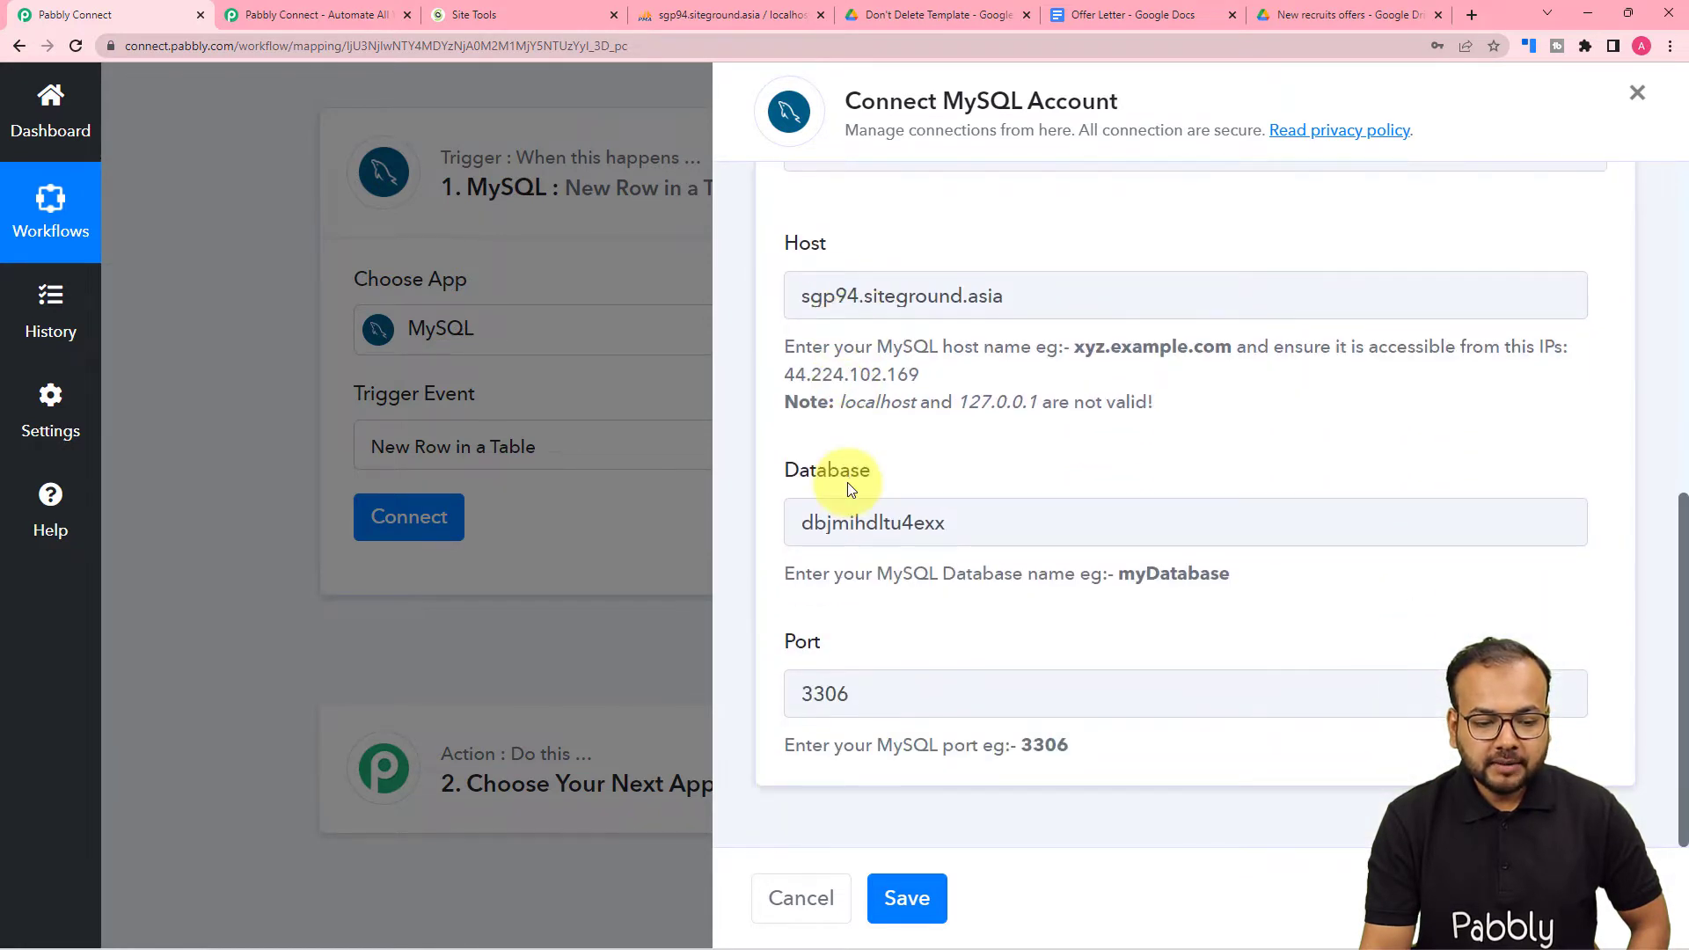
left_click(919, 901)
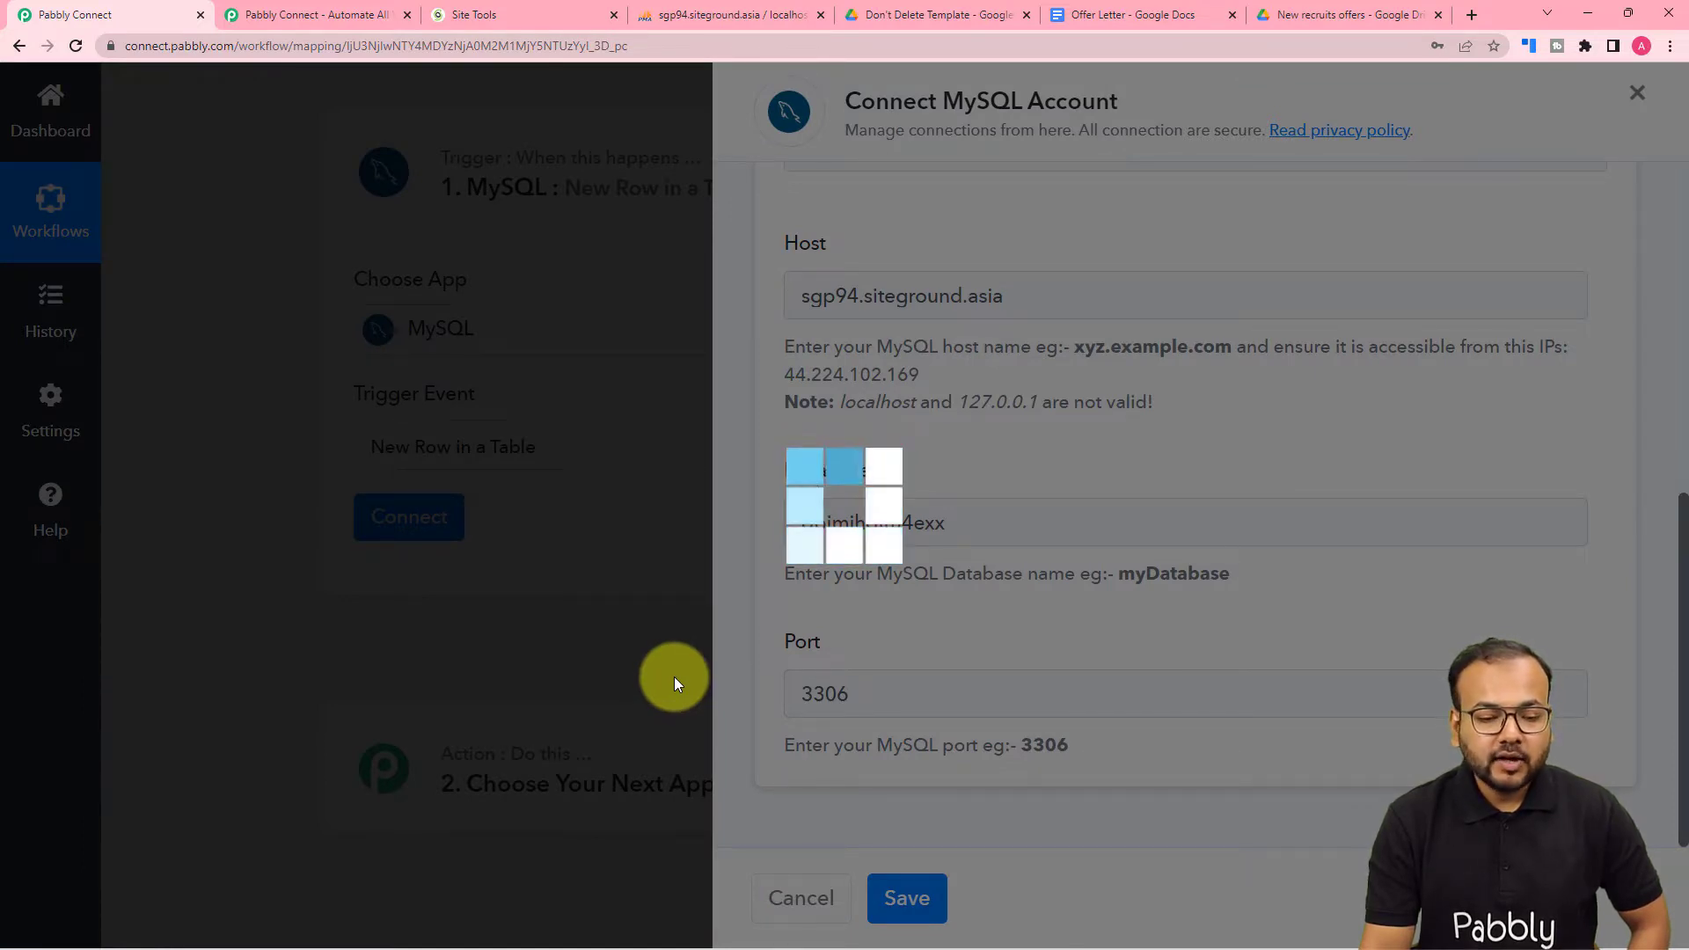
Set the trigger's table to CandidateDetails and its unique column to candidateid, checking the table name against phpMyAdmin
scroll(673, 677, "down", 2)
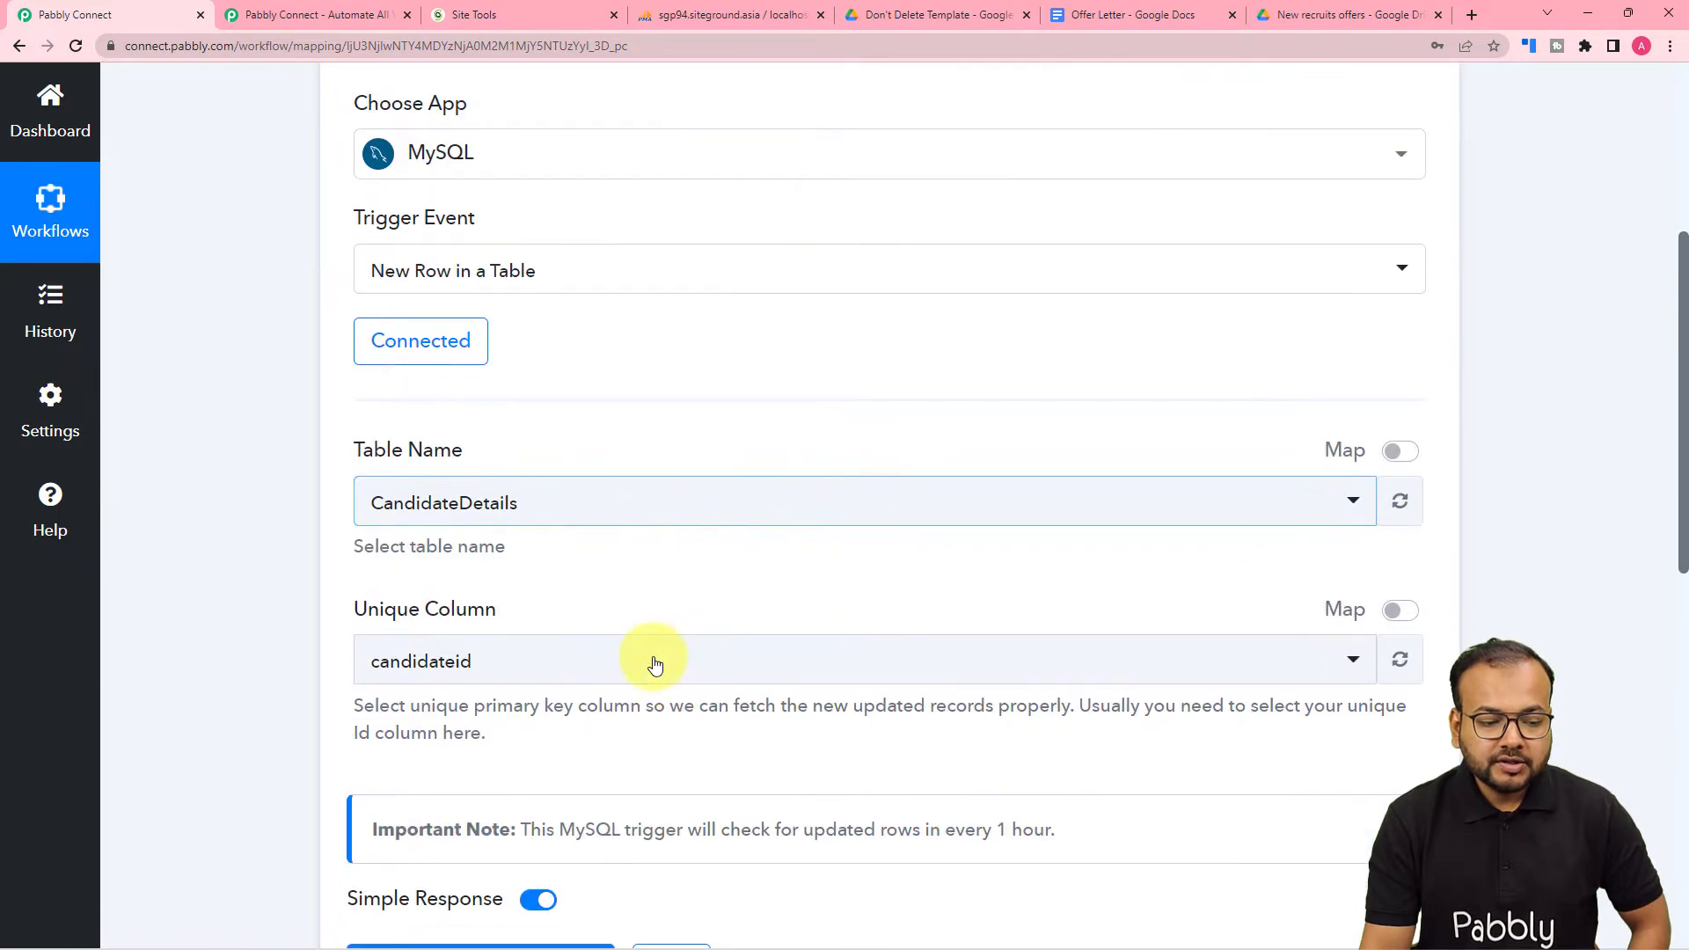
scroll(294, 477, "down", 2)
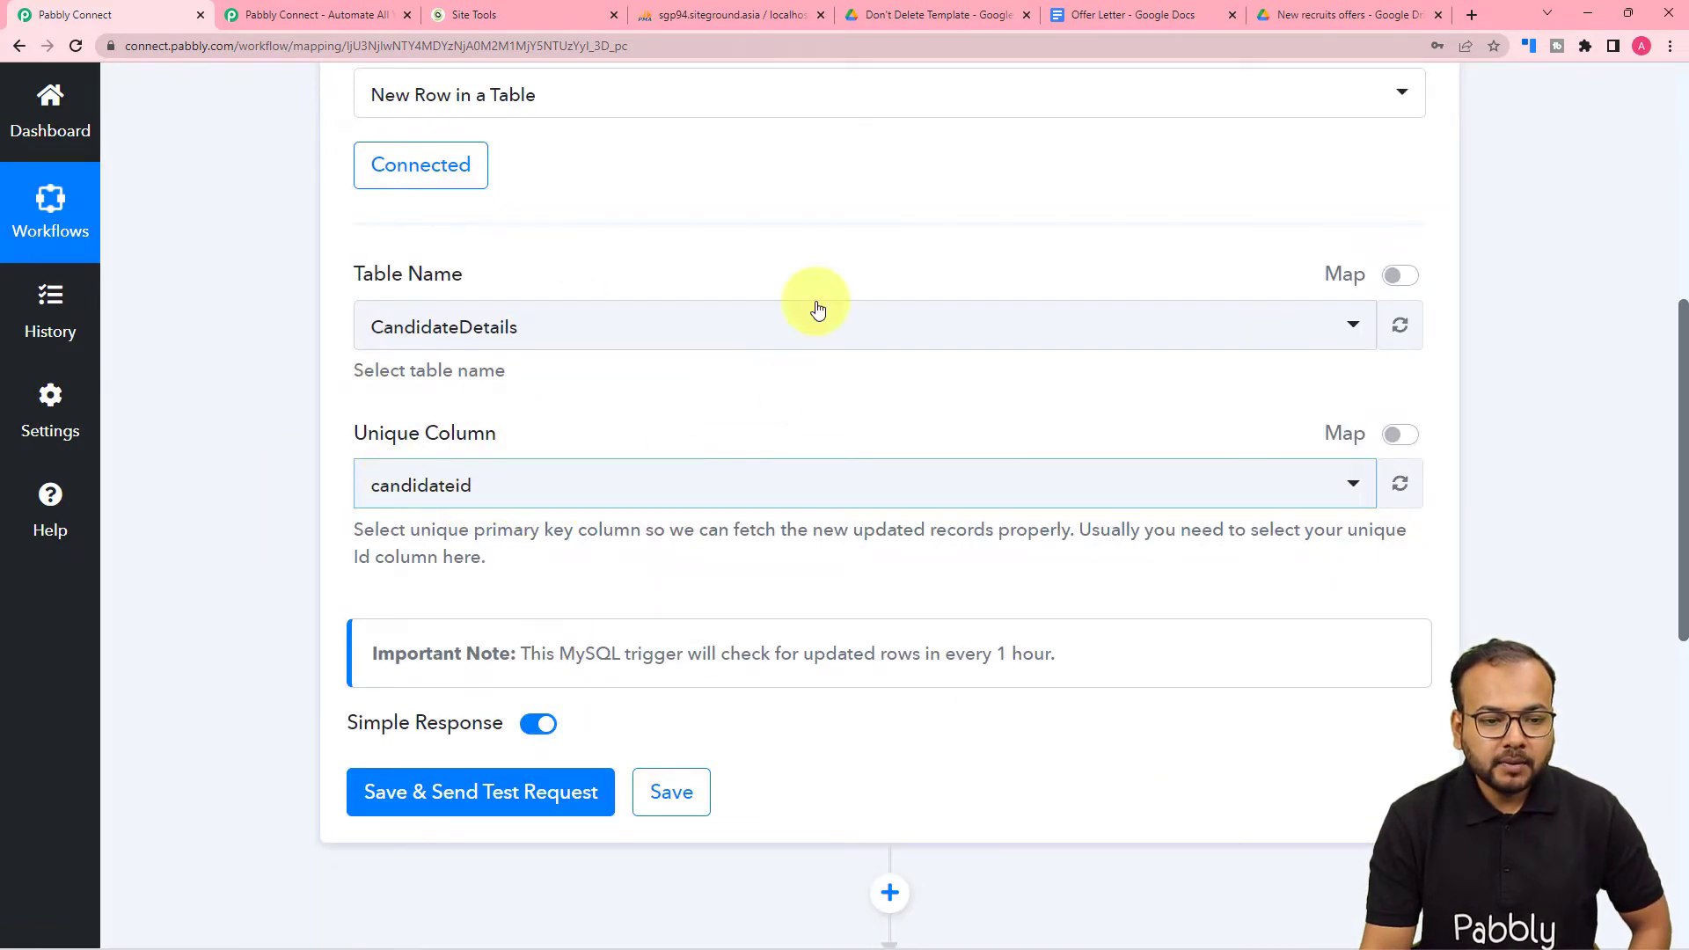
left_click(683, 17)
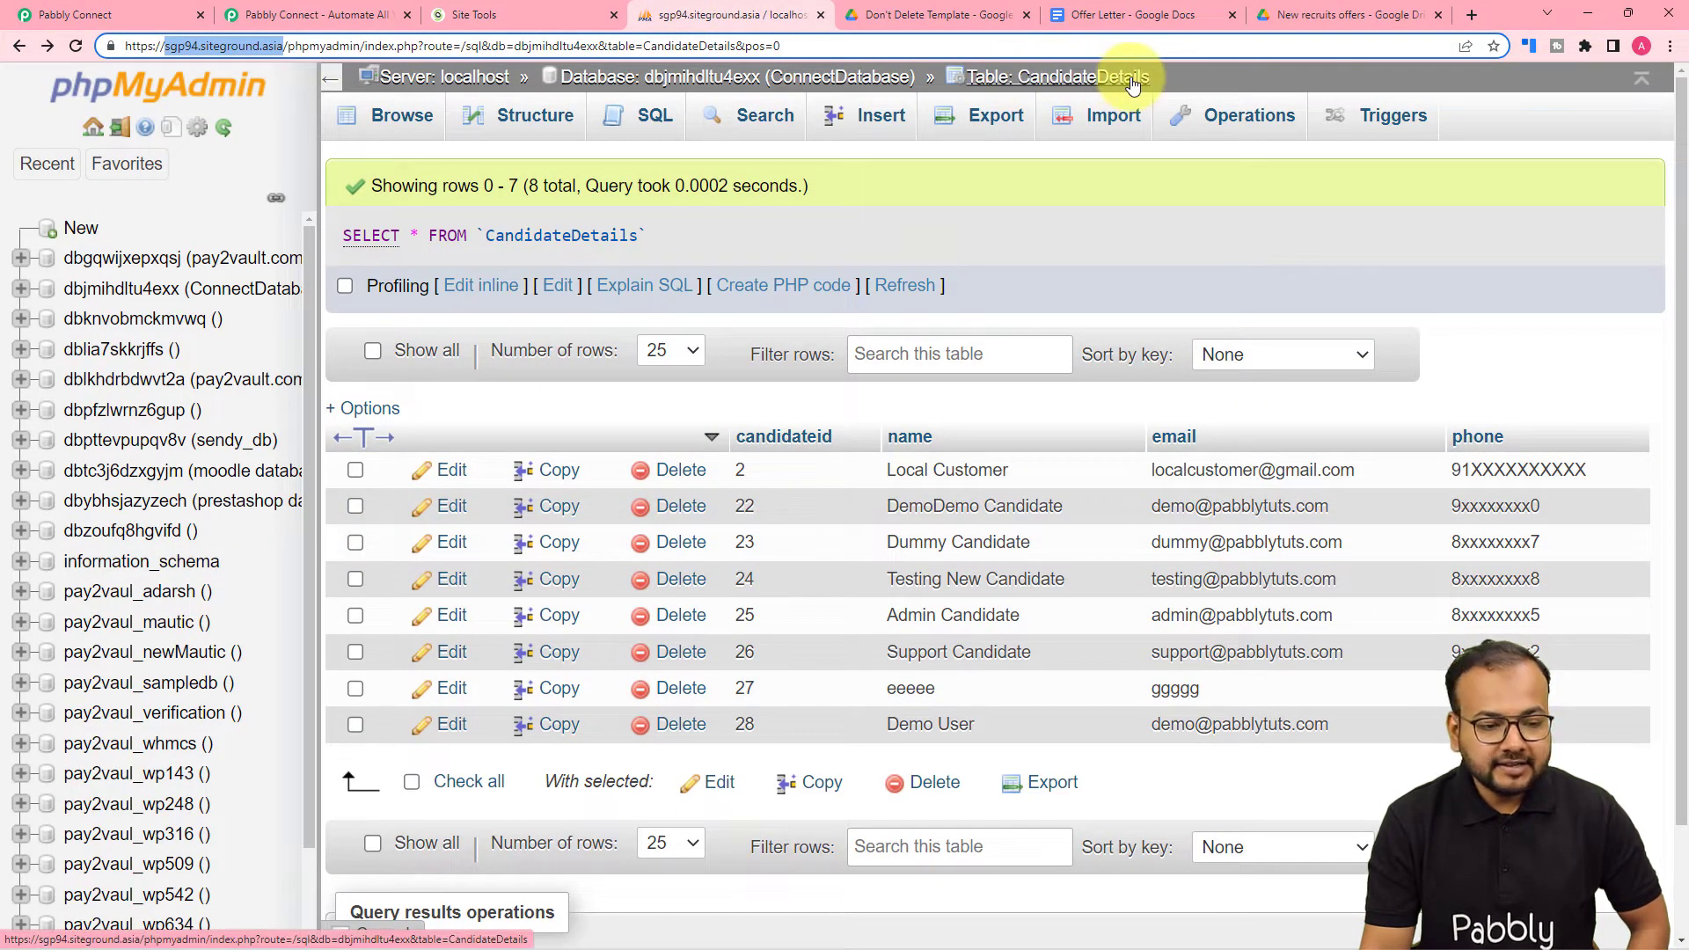
left_click(107, 8)
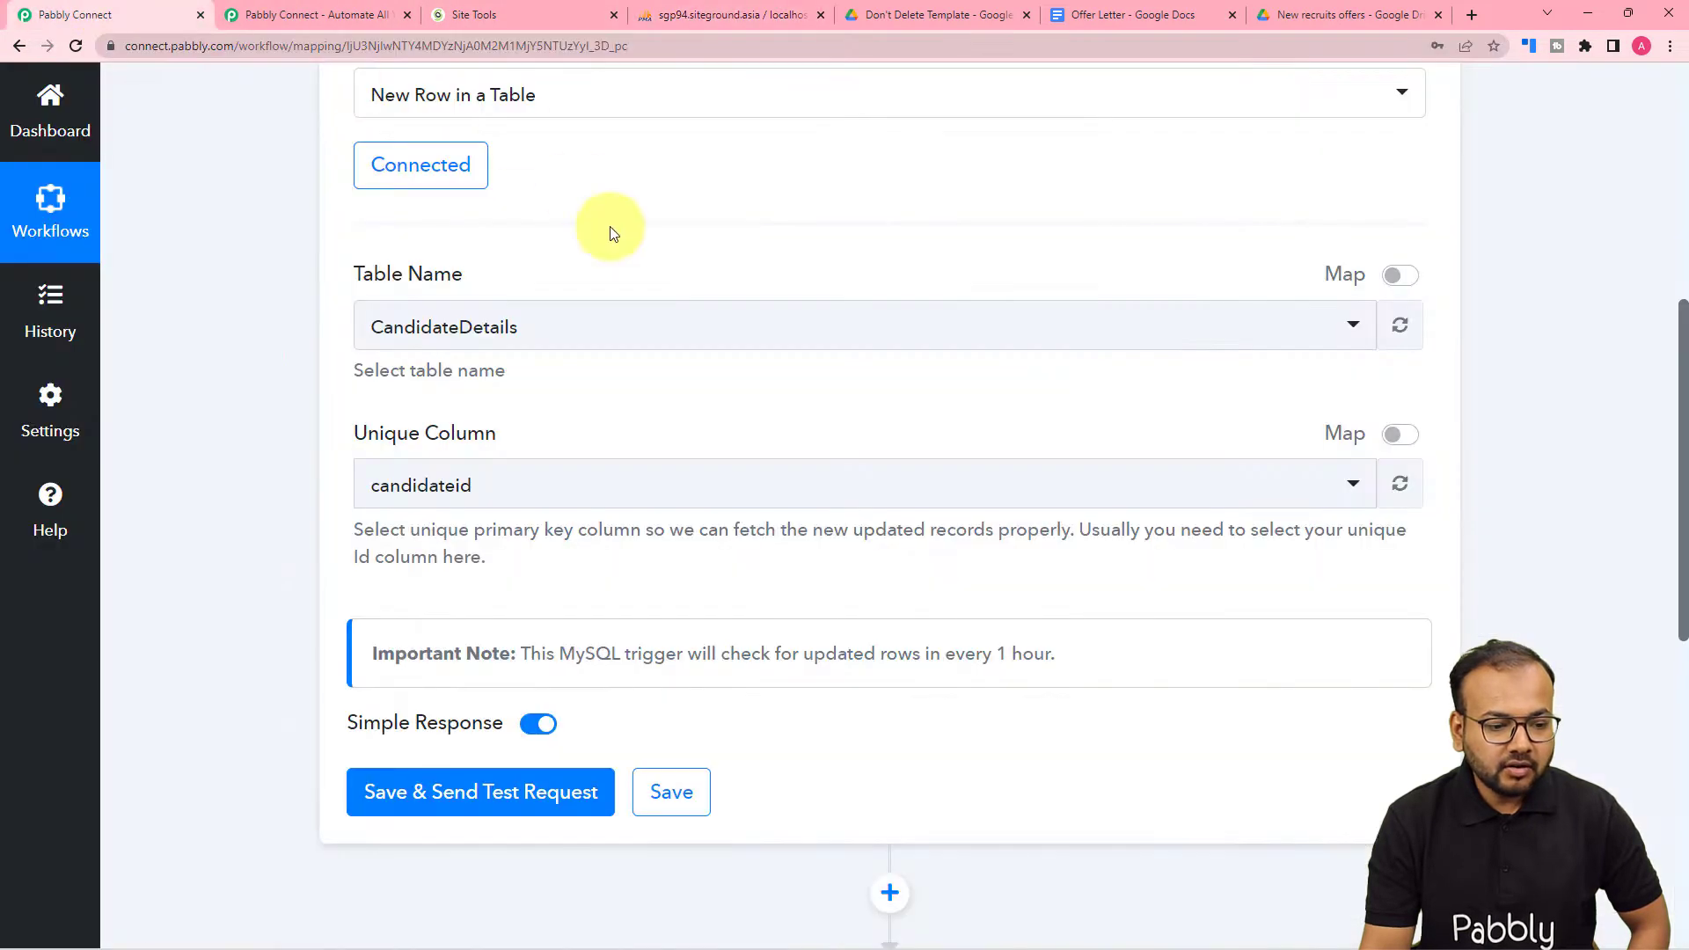
left_click(509, 349)
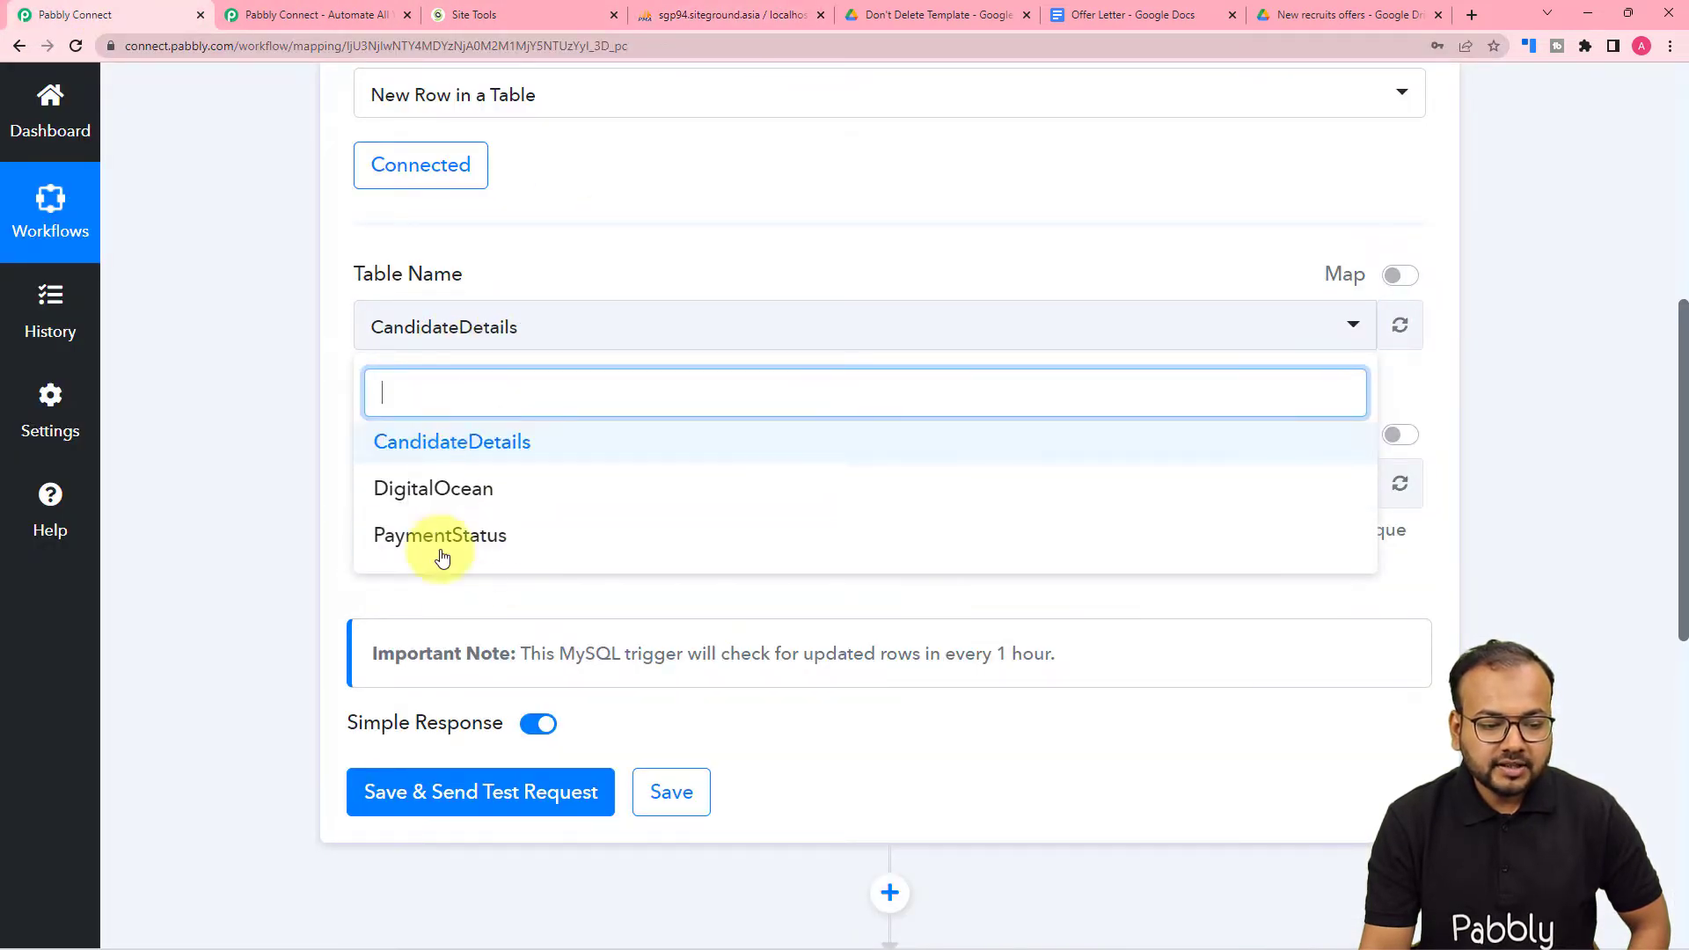
left_click(300, 444)
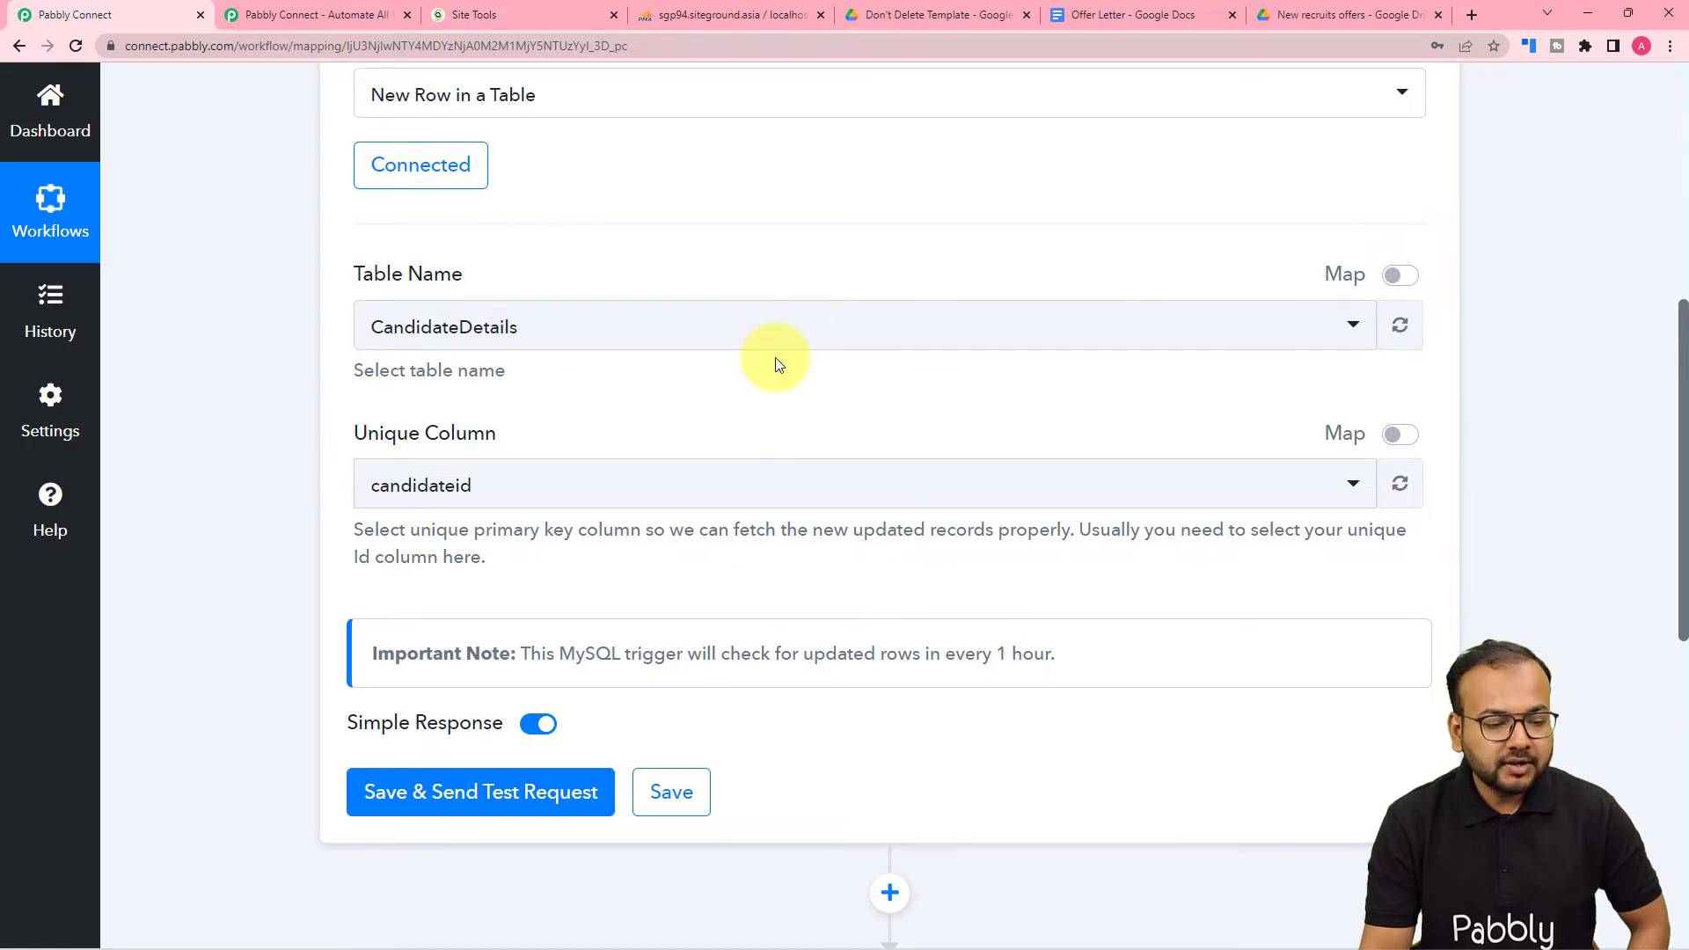
scroll(774, 357, "down", 2)
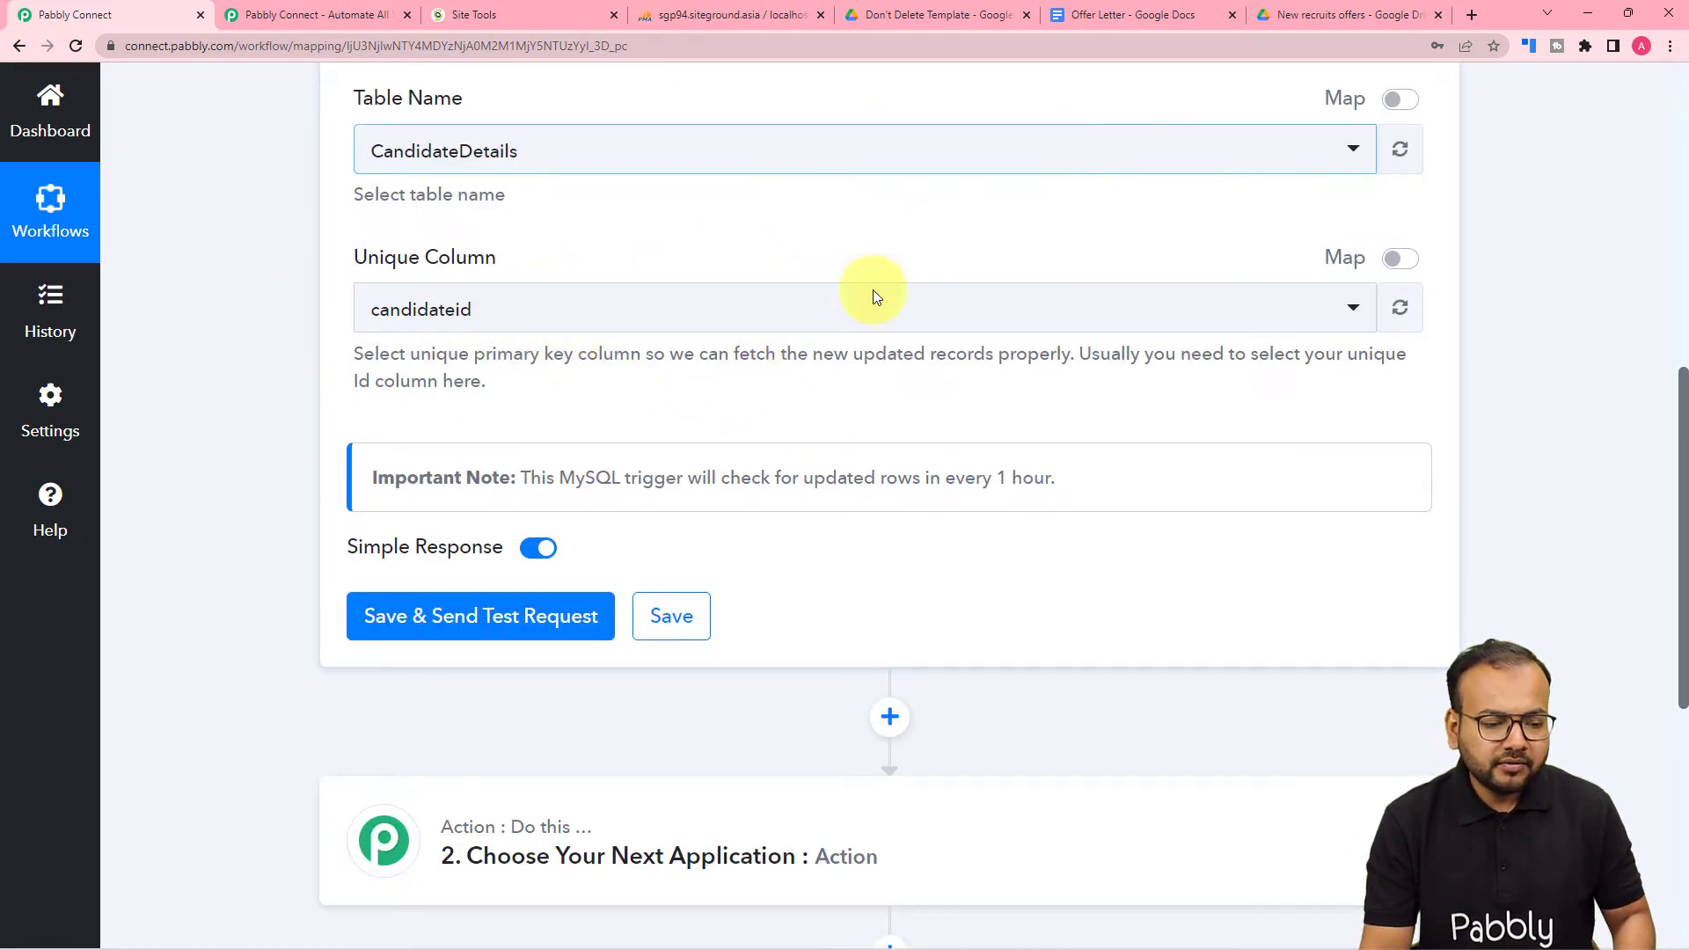
Check the rows of the CandidateDetails table in phpMyAdmin, save the MySQL trigger with a test request, and review the received response
scroll(581, 456, "down", 2)
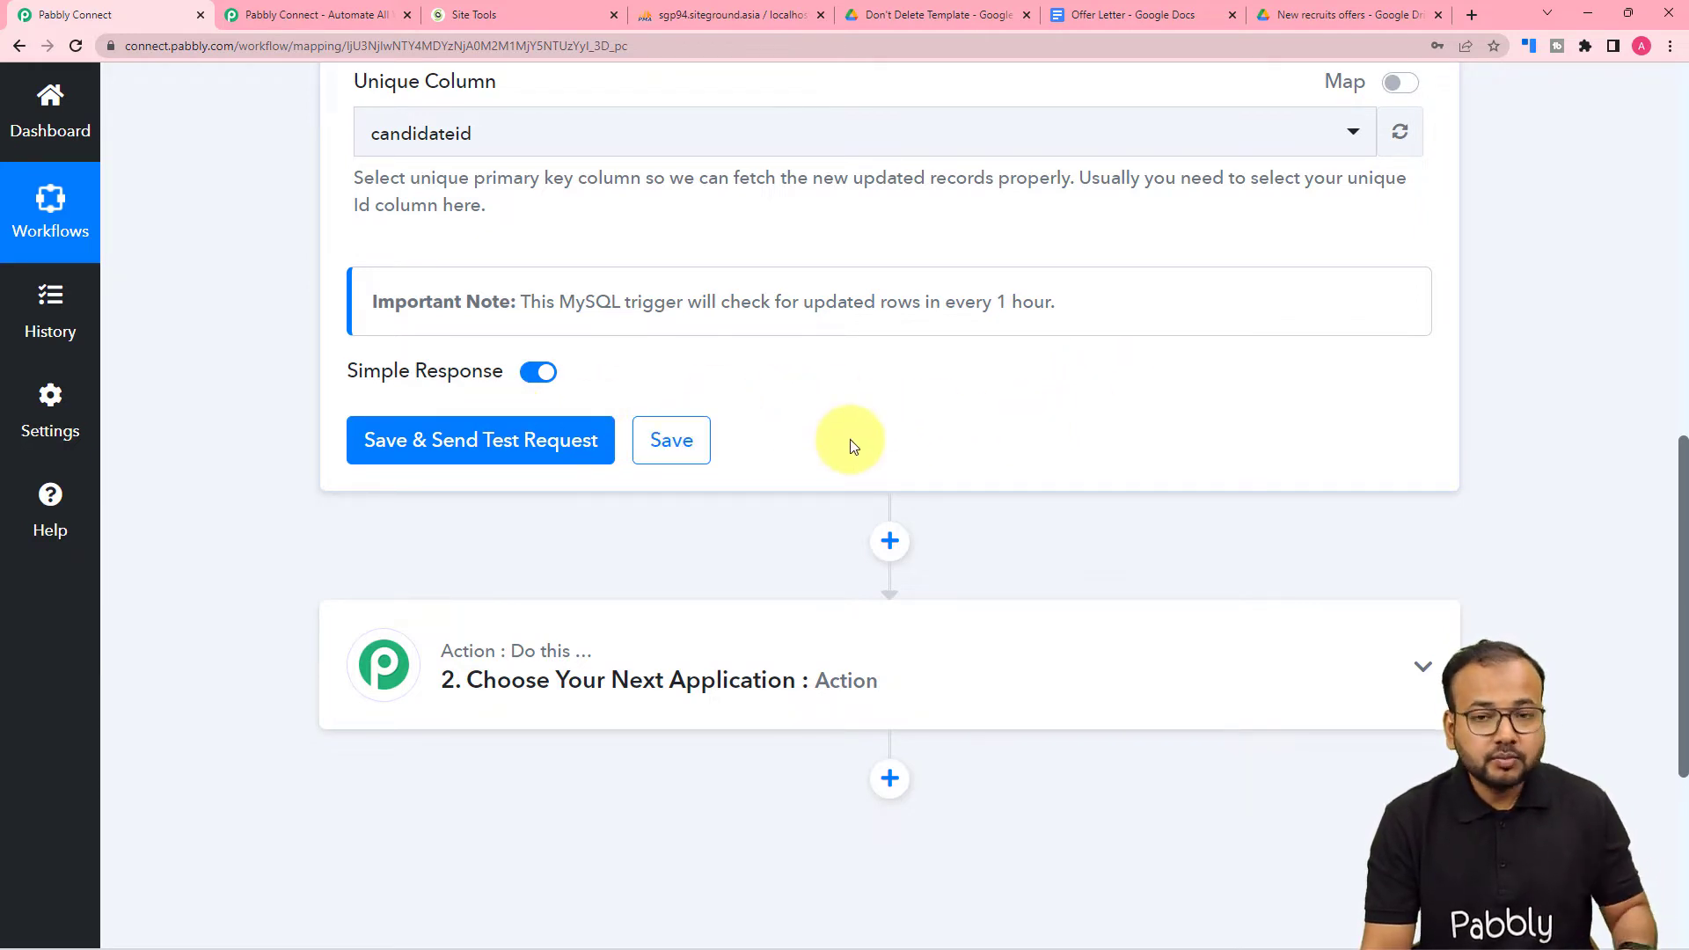
left_click(668, 21)
scroll(764, 341, "down", 2)
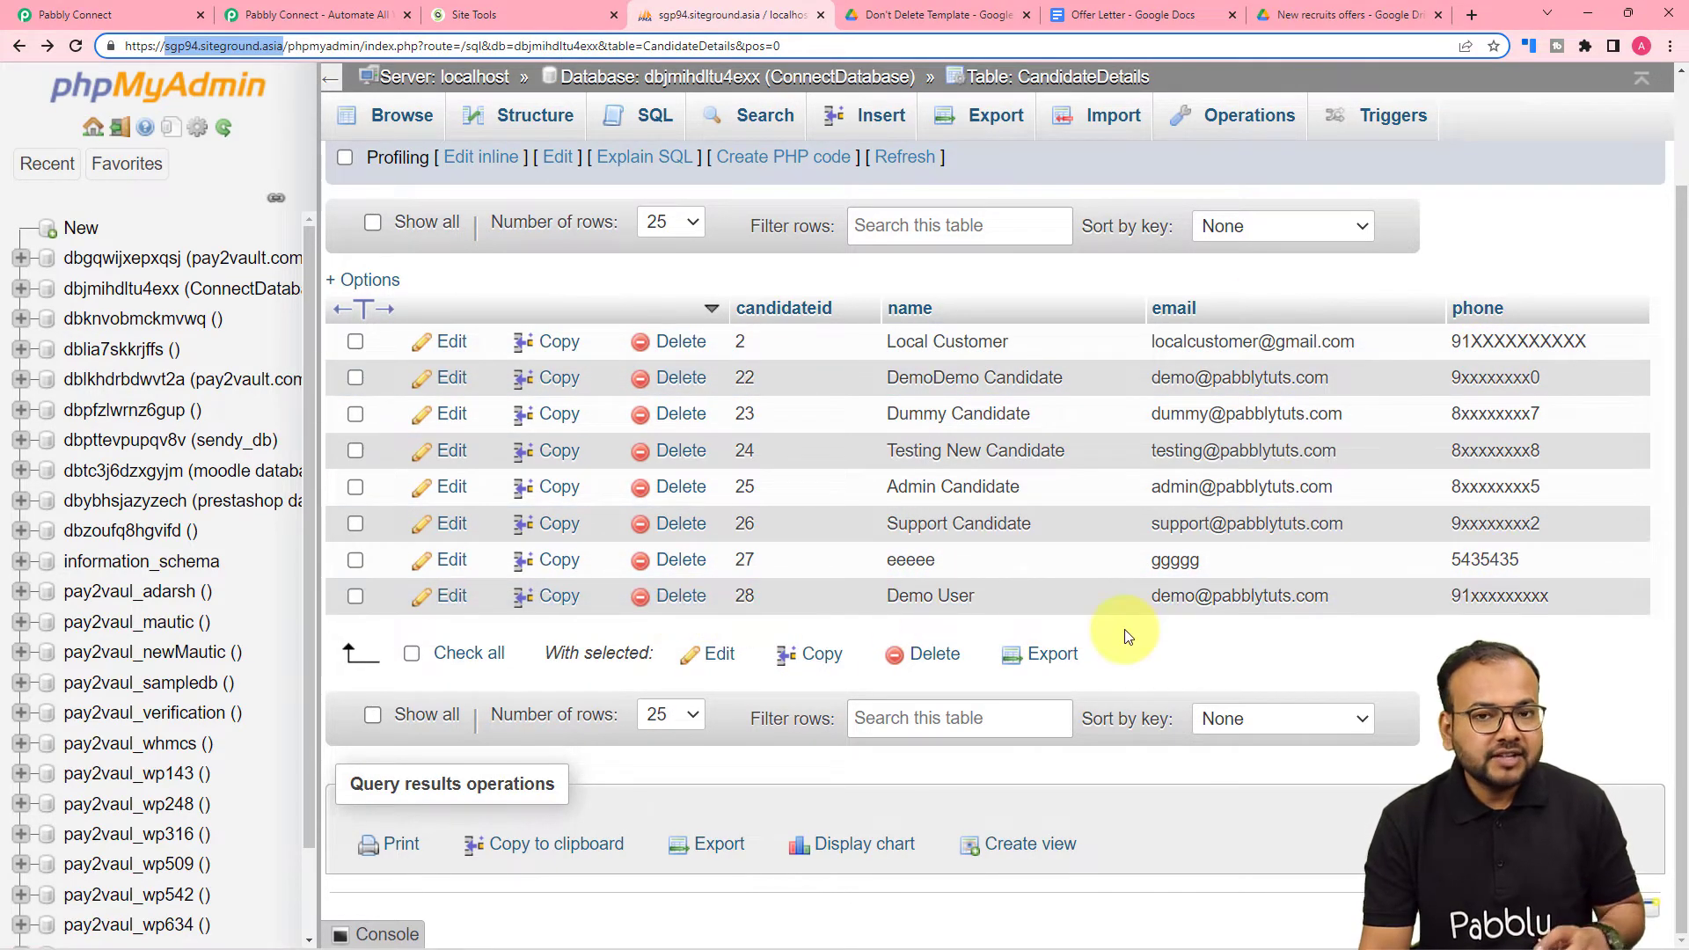
left_click(88, 15)
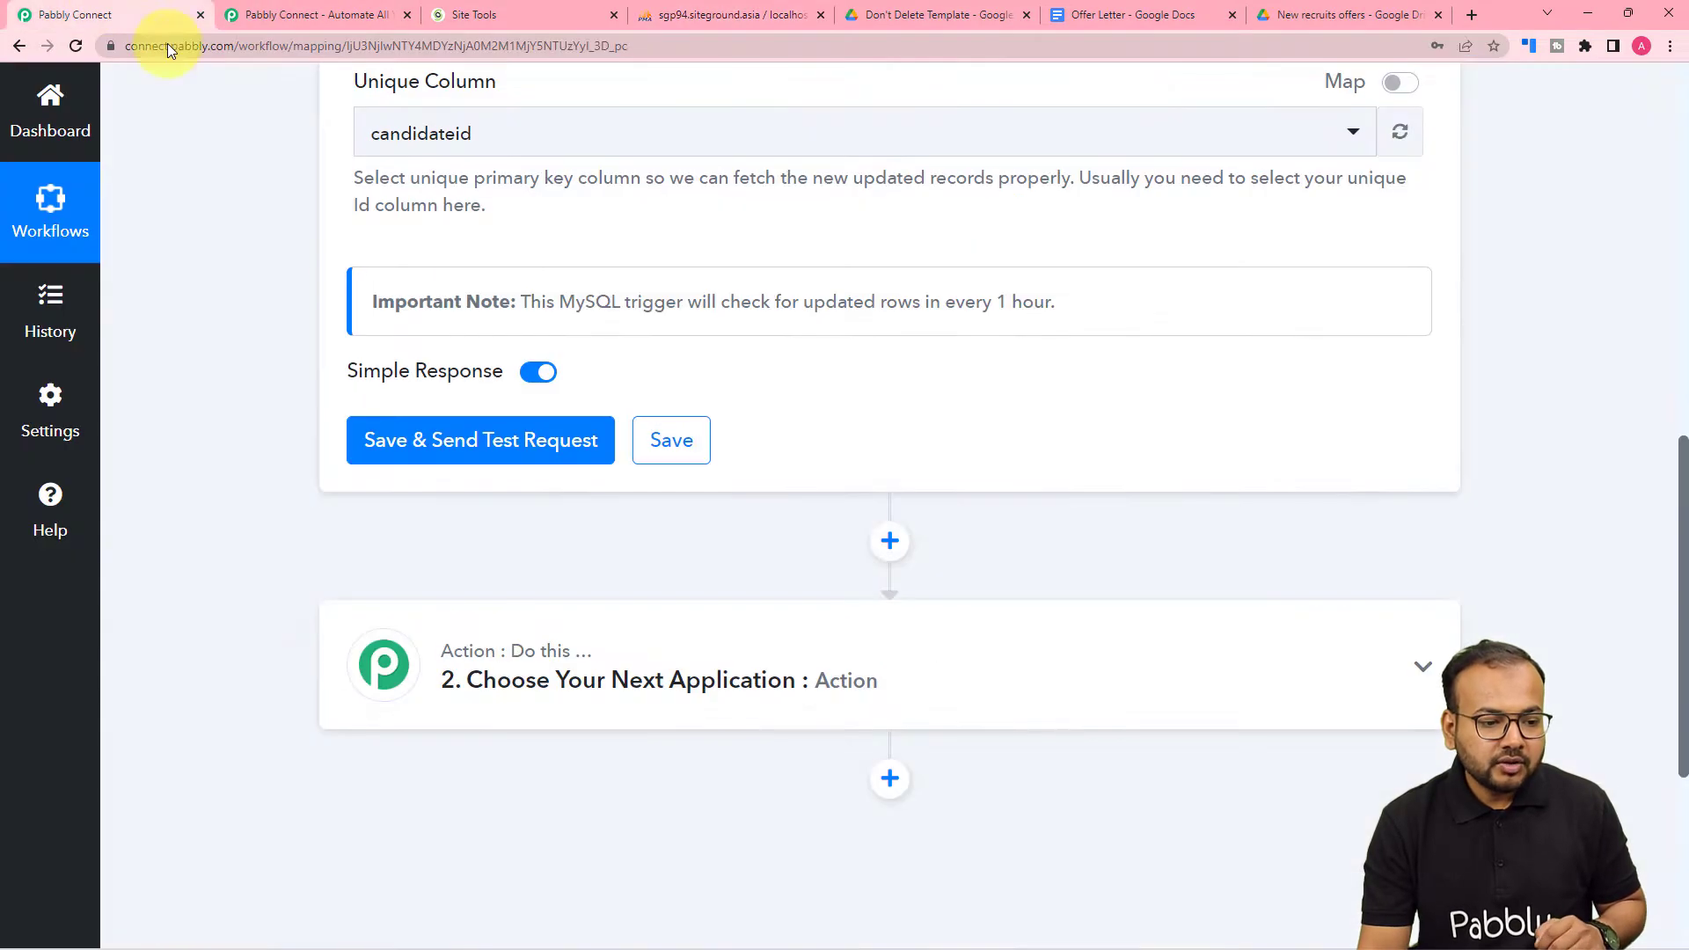
left_click(478, 449)
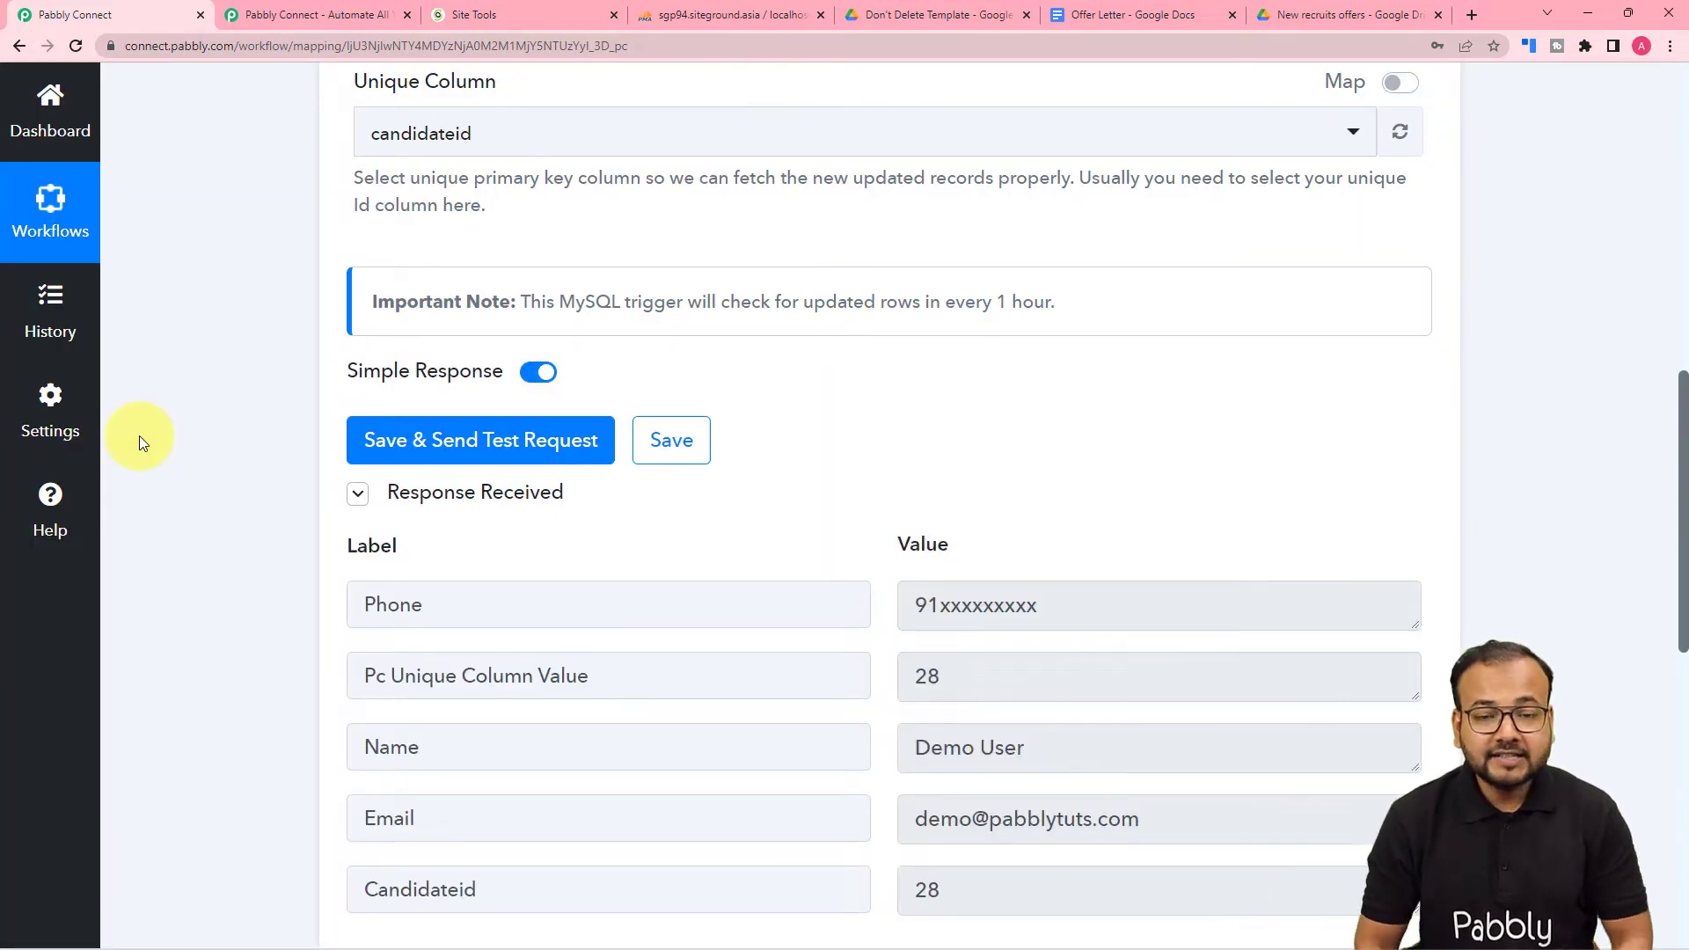
scroll(139, 440, "down", 4)
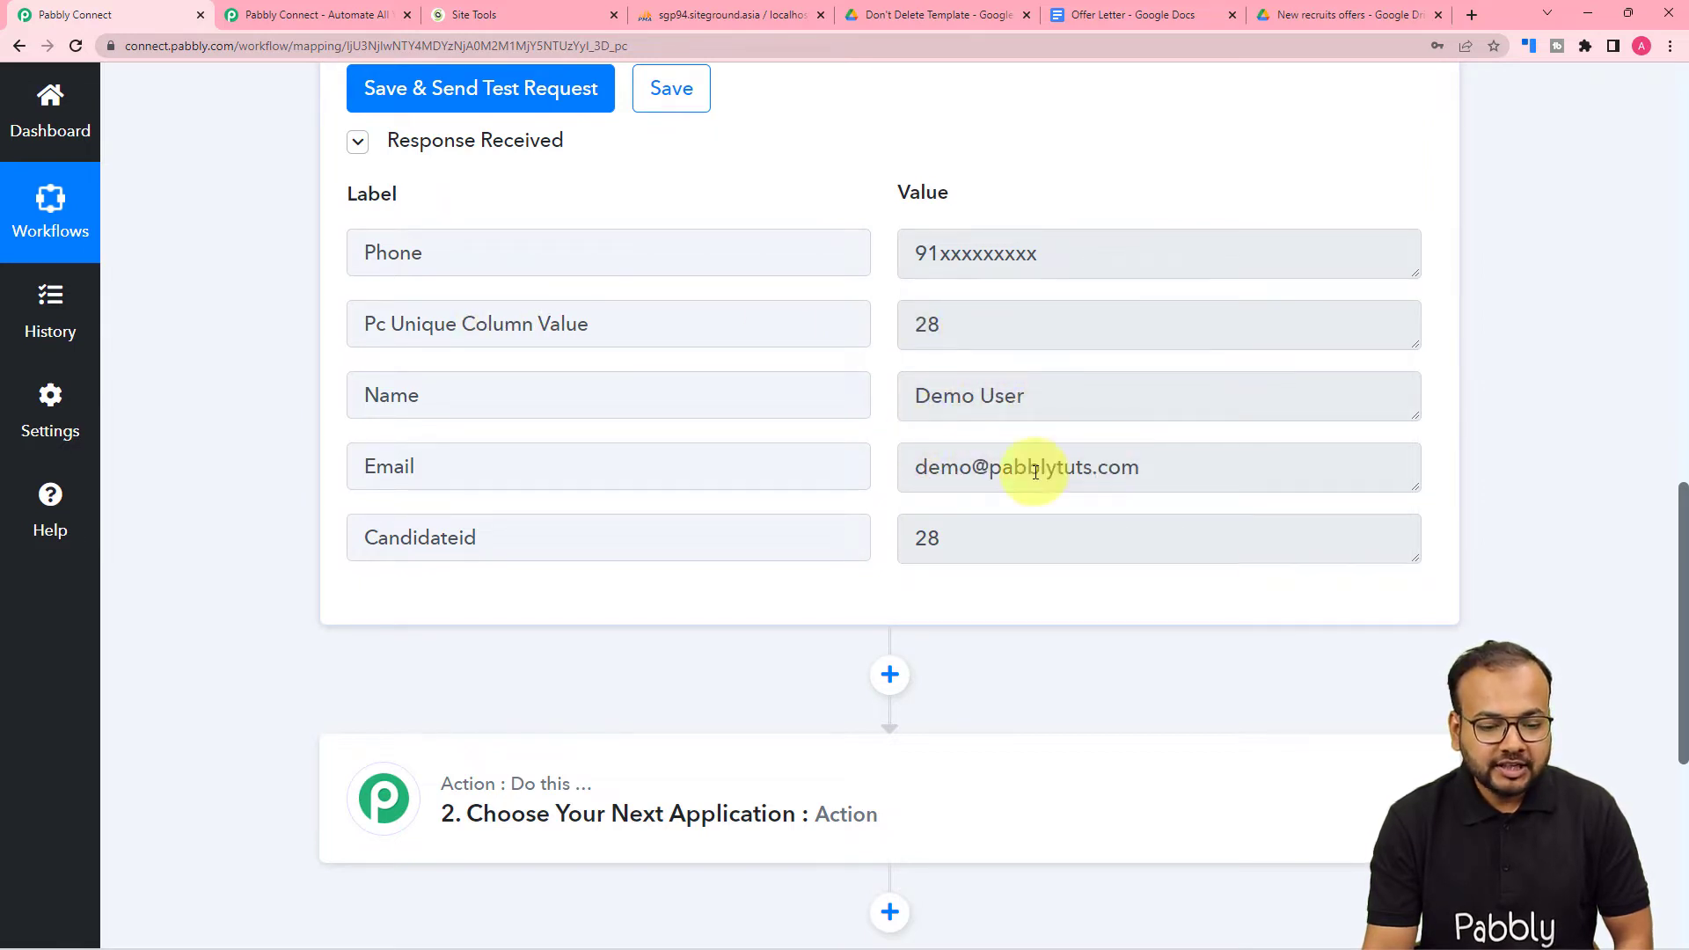
scroll(784, 537, "down", 1)
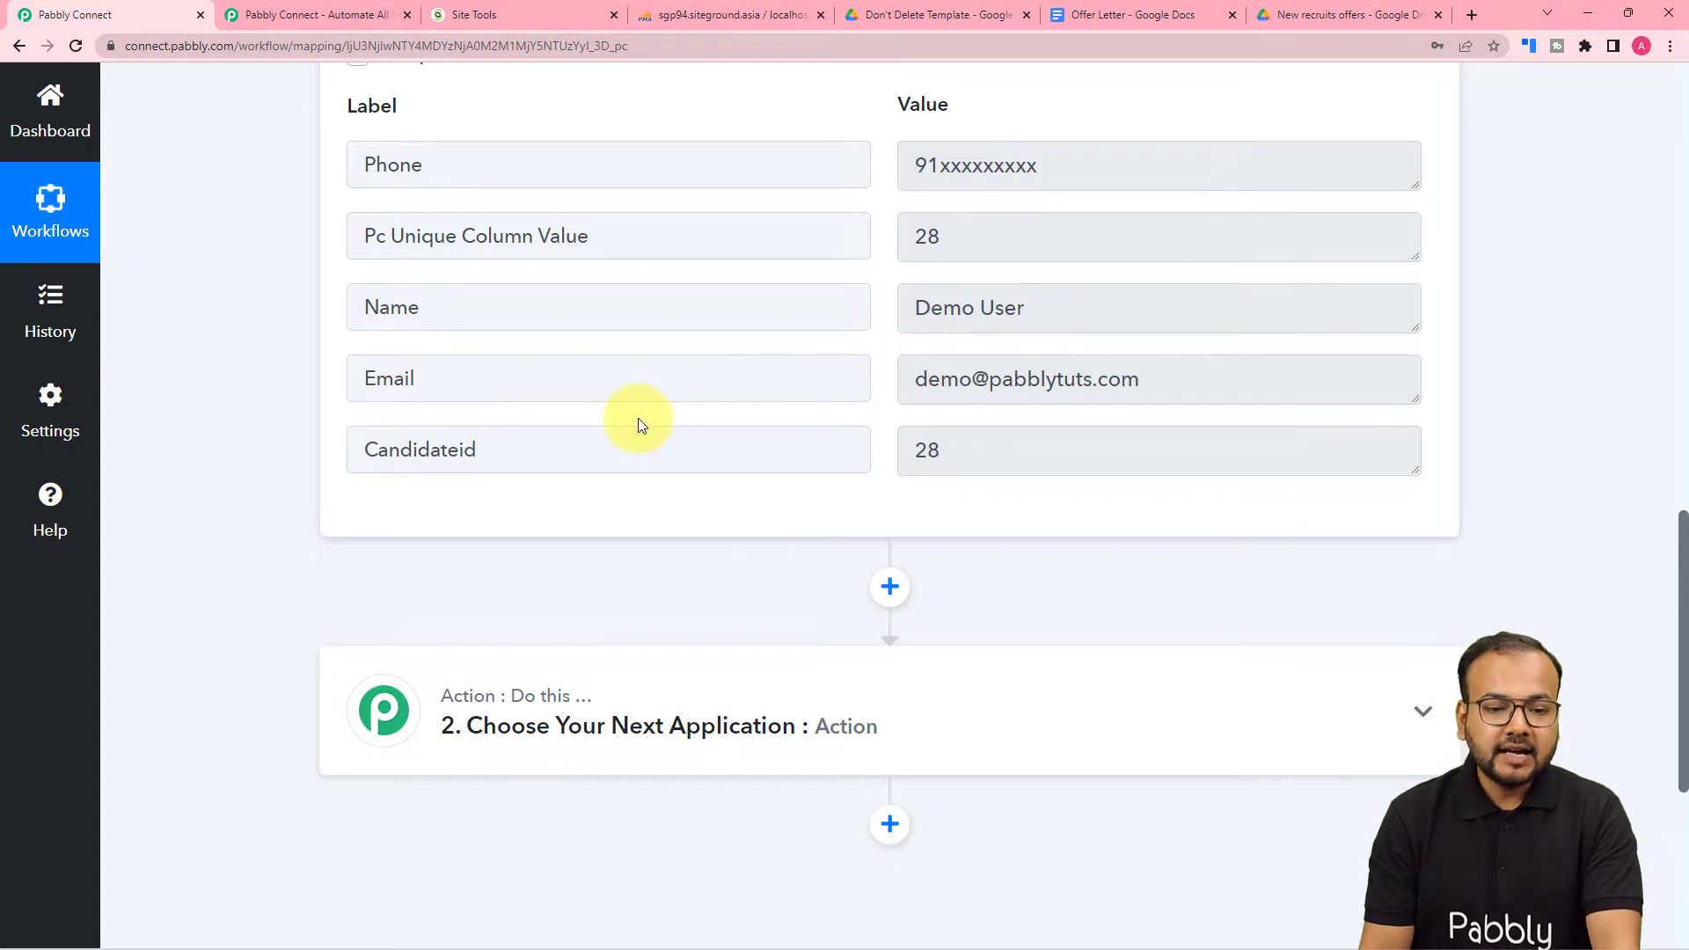
scroll(637, 425, "down", 1)
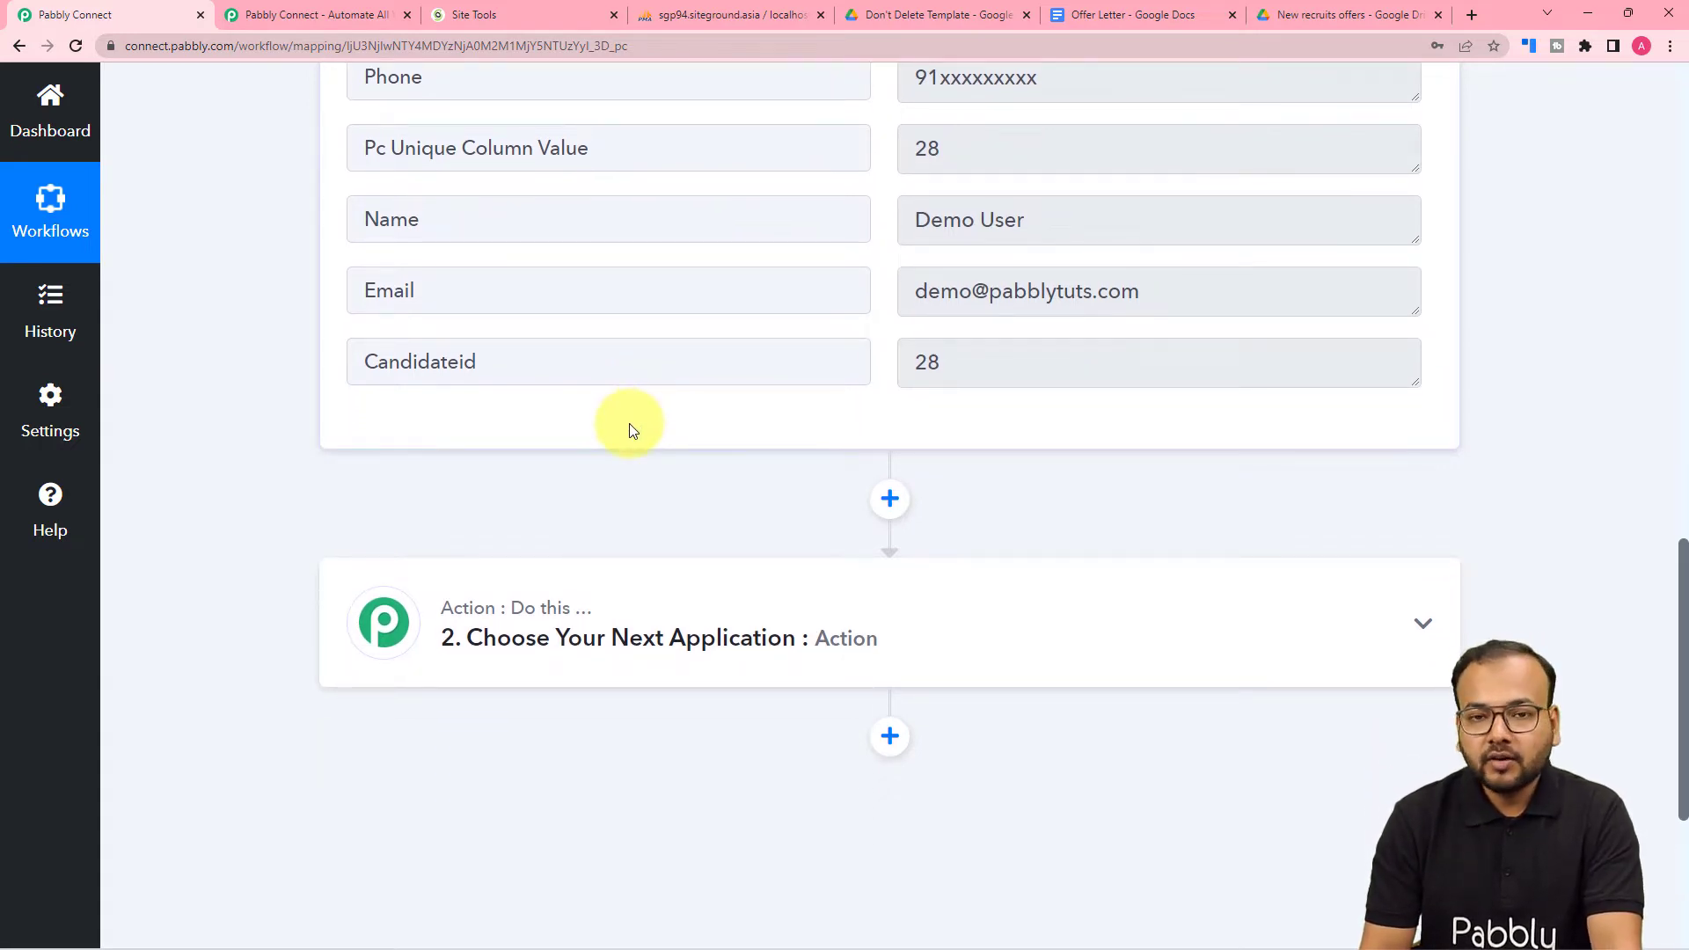
scroll(630, 430, "down", 1)
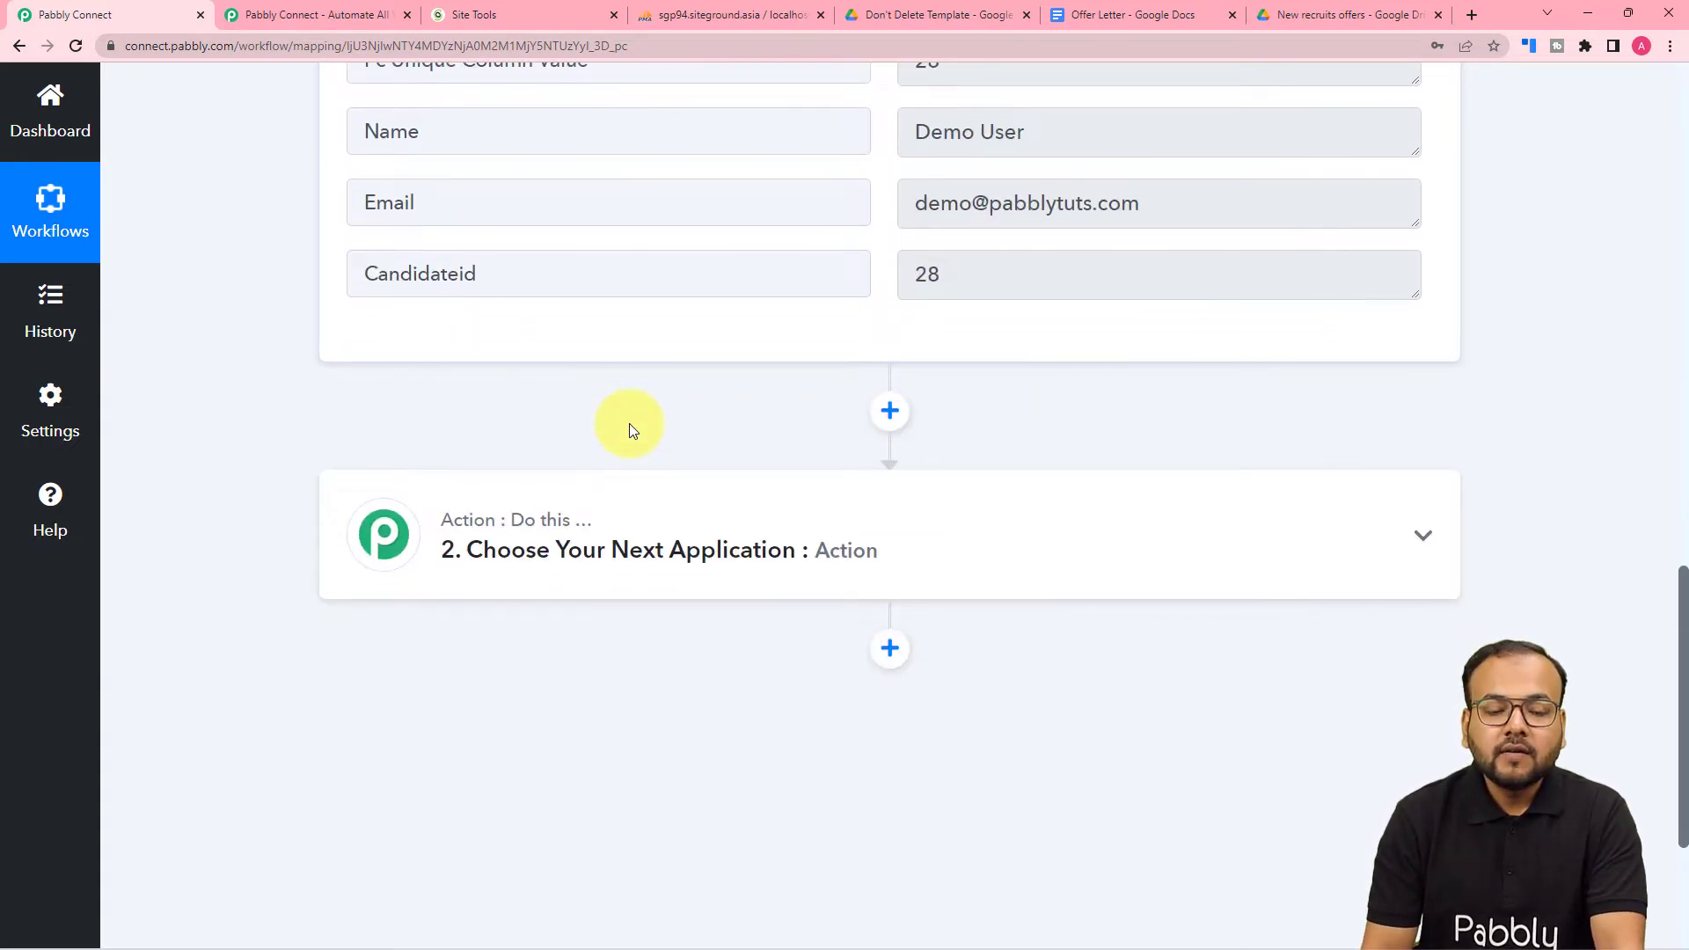
scroll(630, 429, "down", 1)
scroll(630, 429, "down", 1)
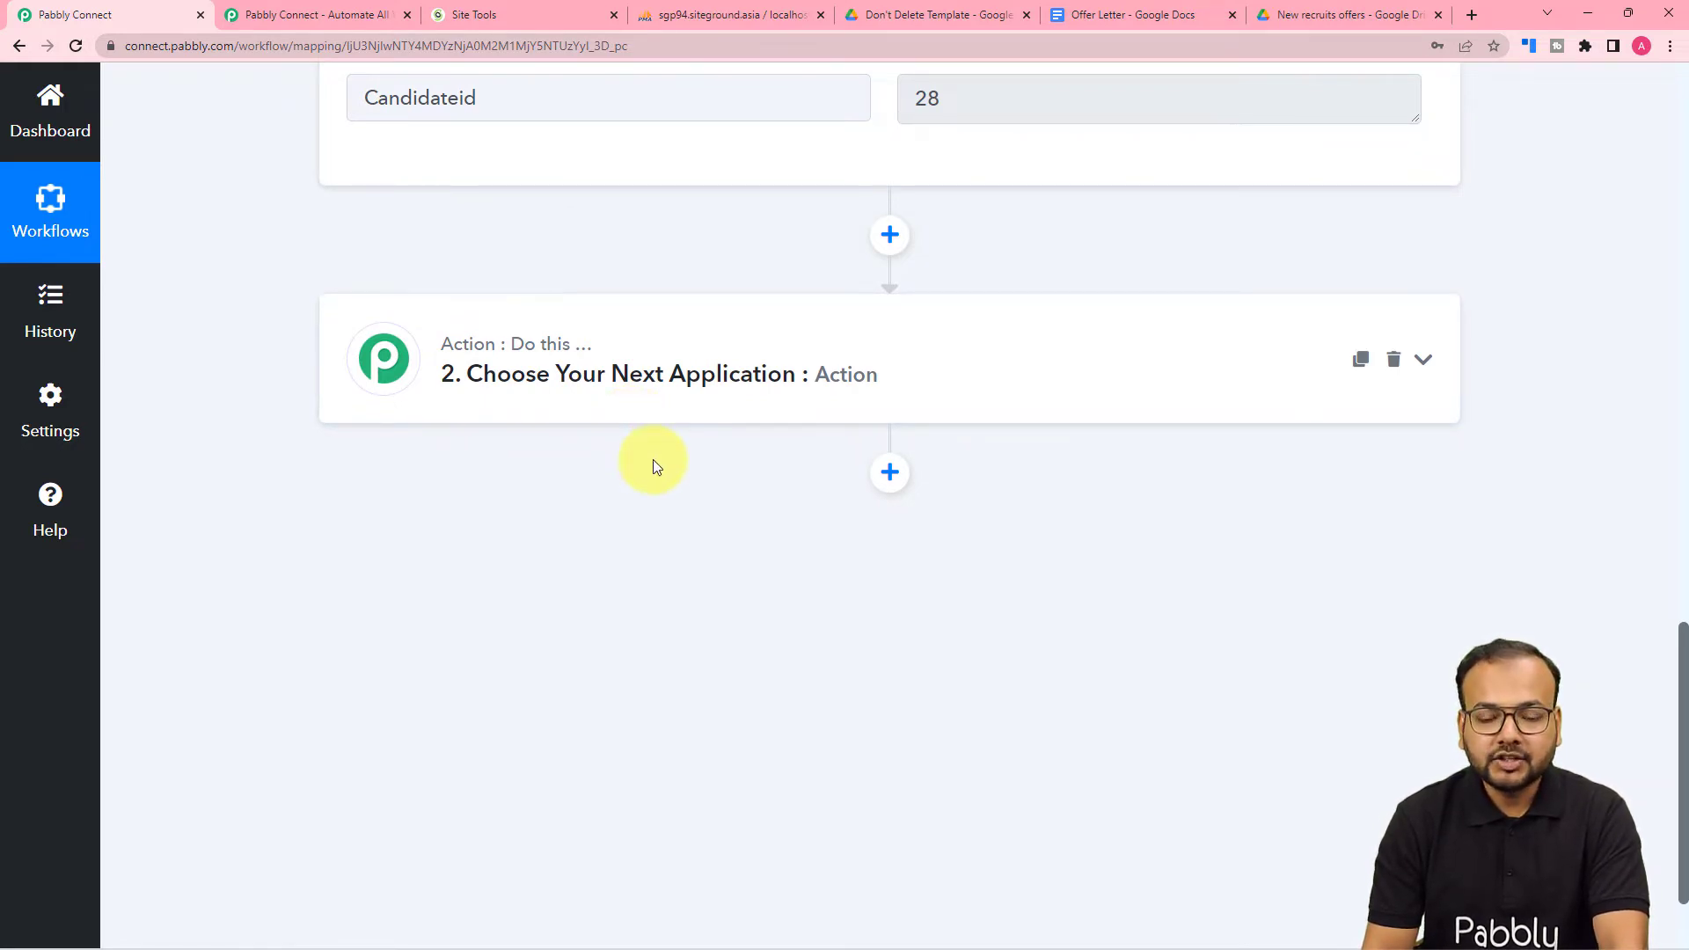
Examine the Offer Letter template in Google Docs, noting its placeholder tags for employee name, company and position
left_click(1139, 19)
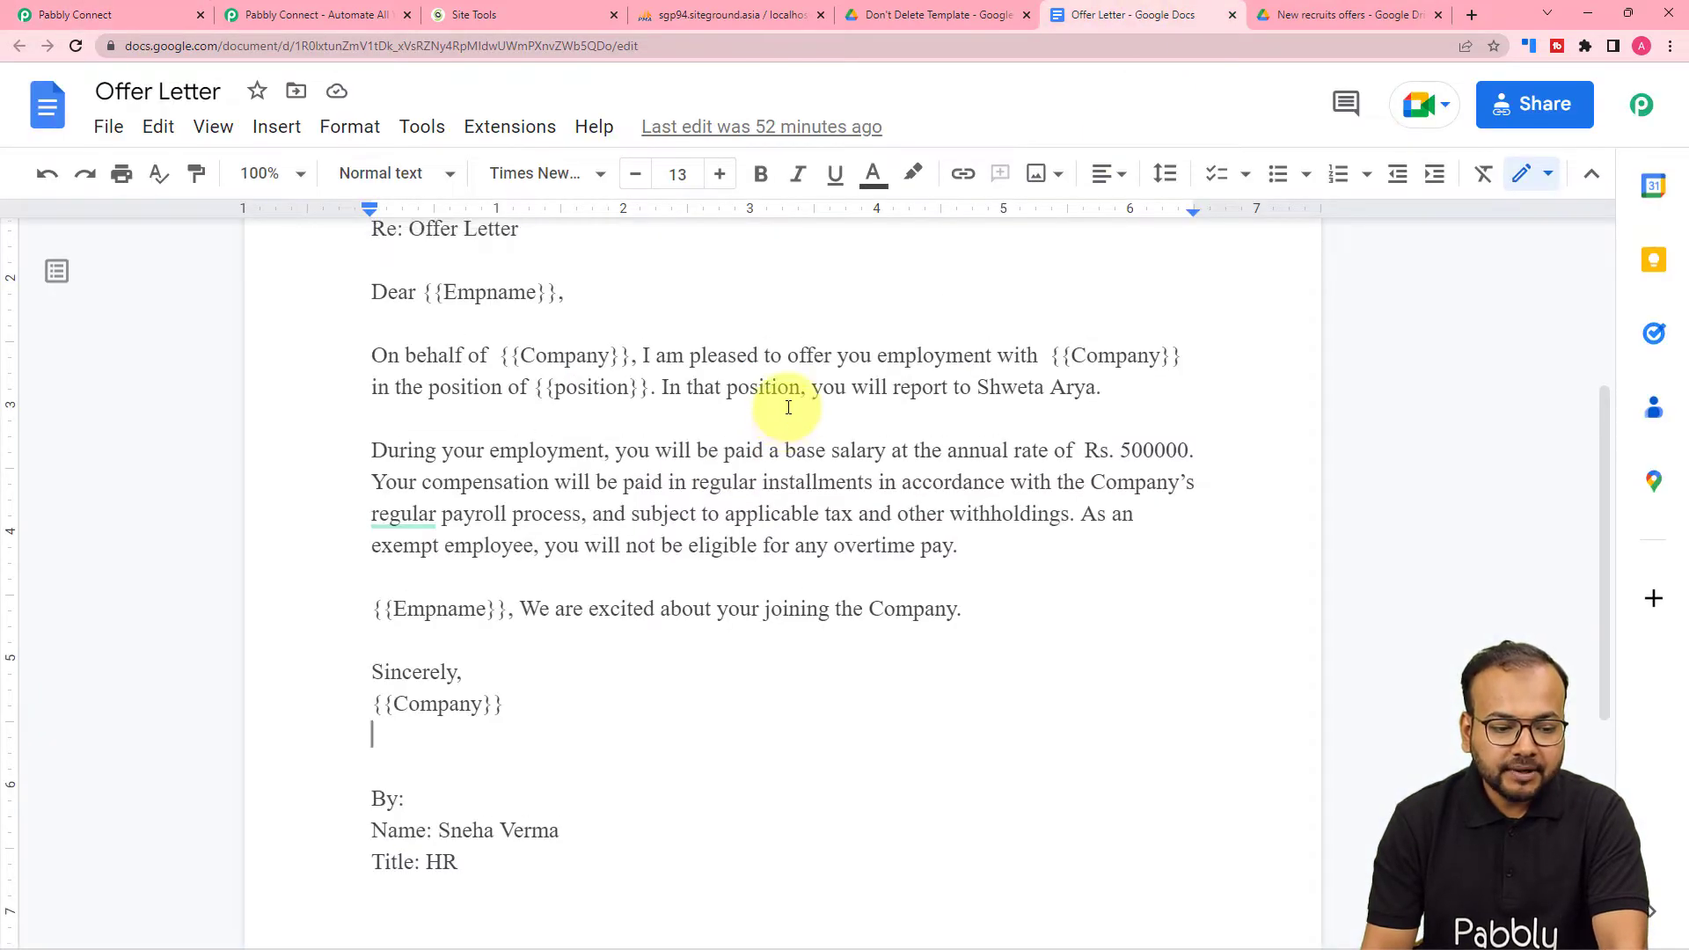
scroll(784, 404, "up", 3)
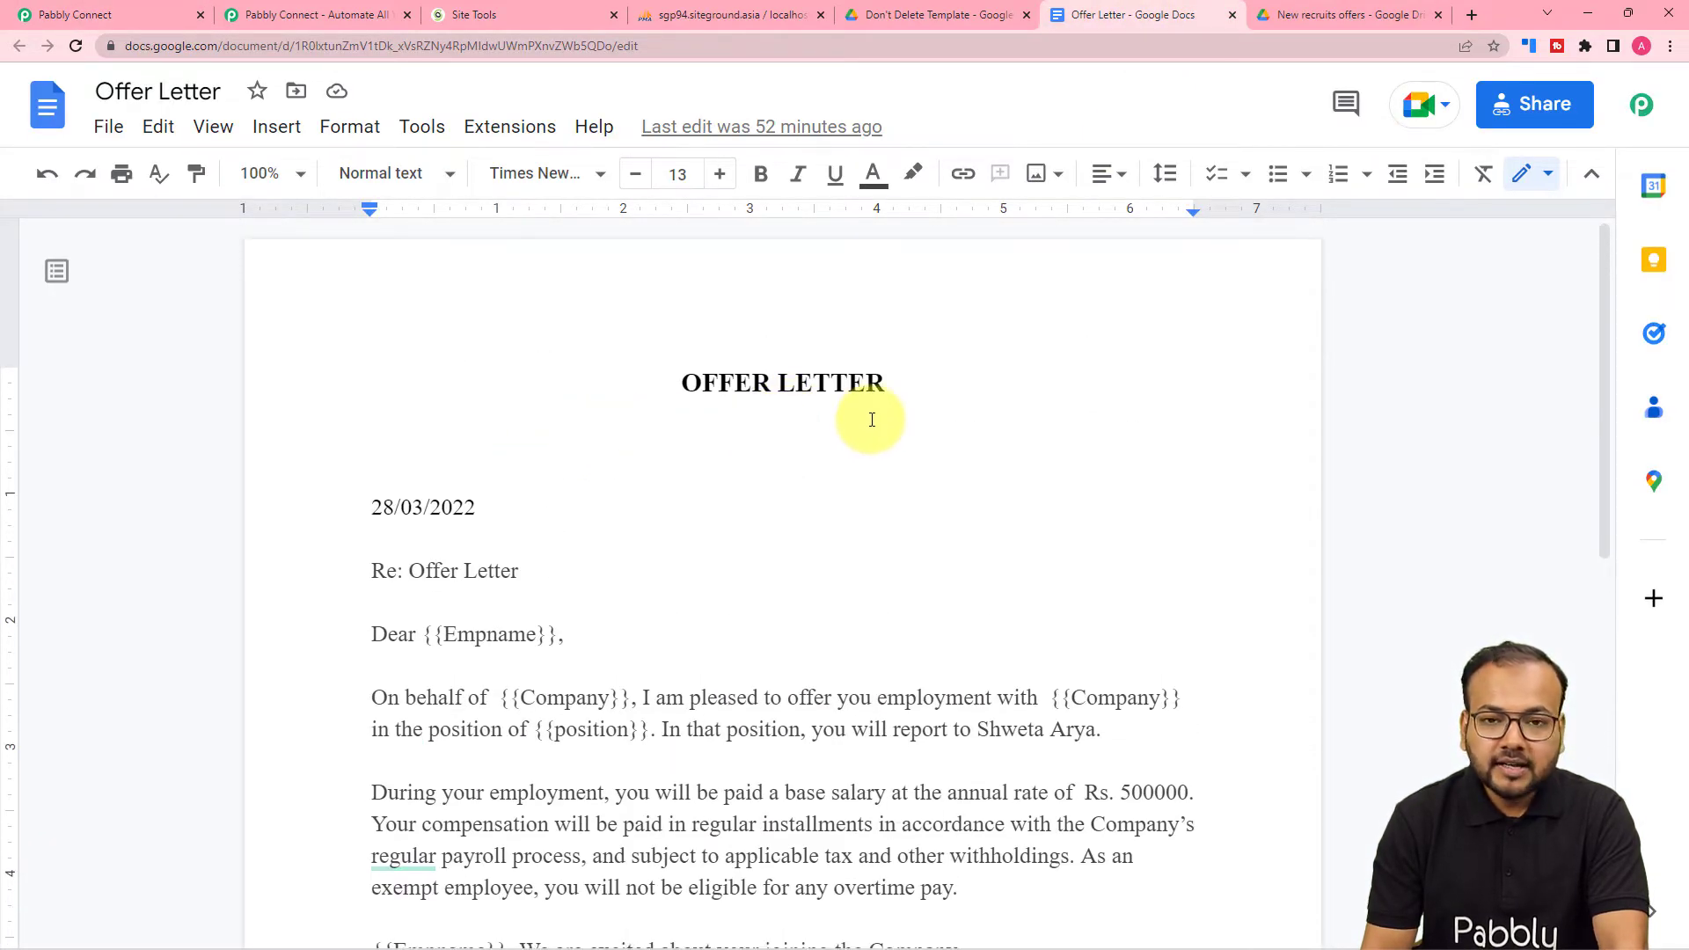
scroll(613, 509, "down", 2)
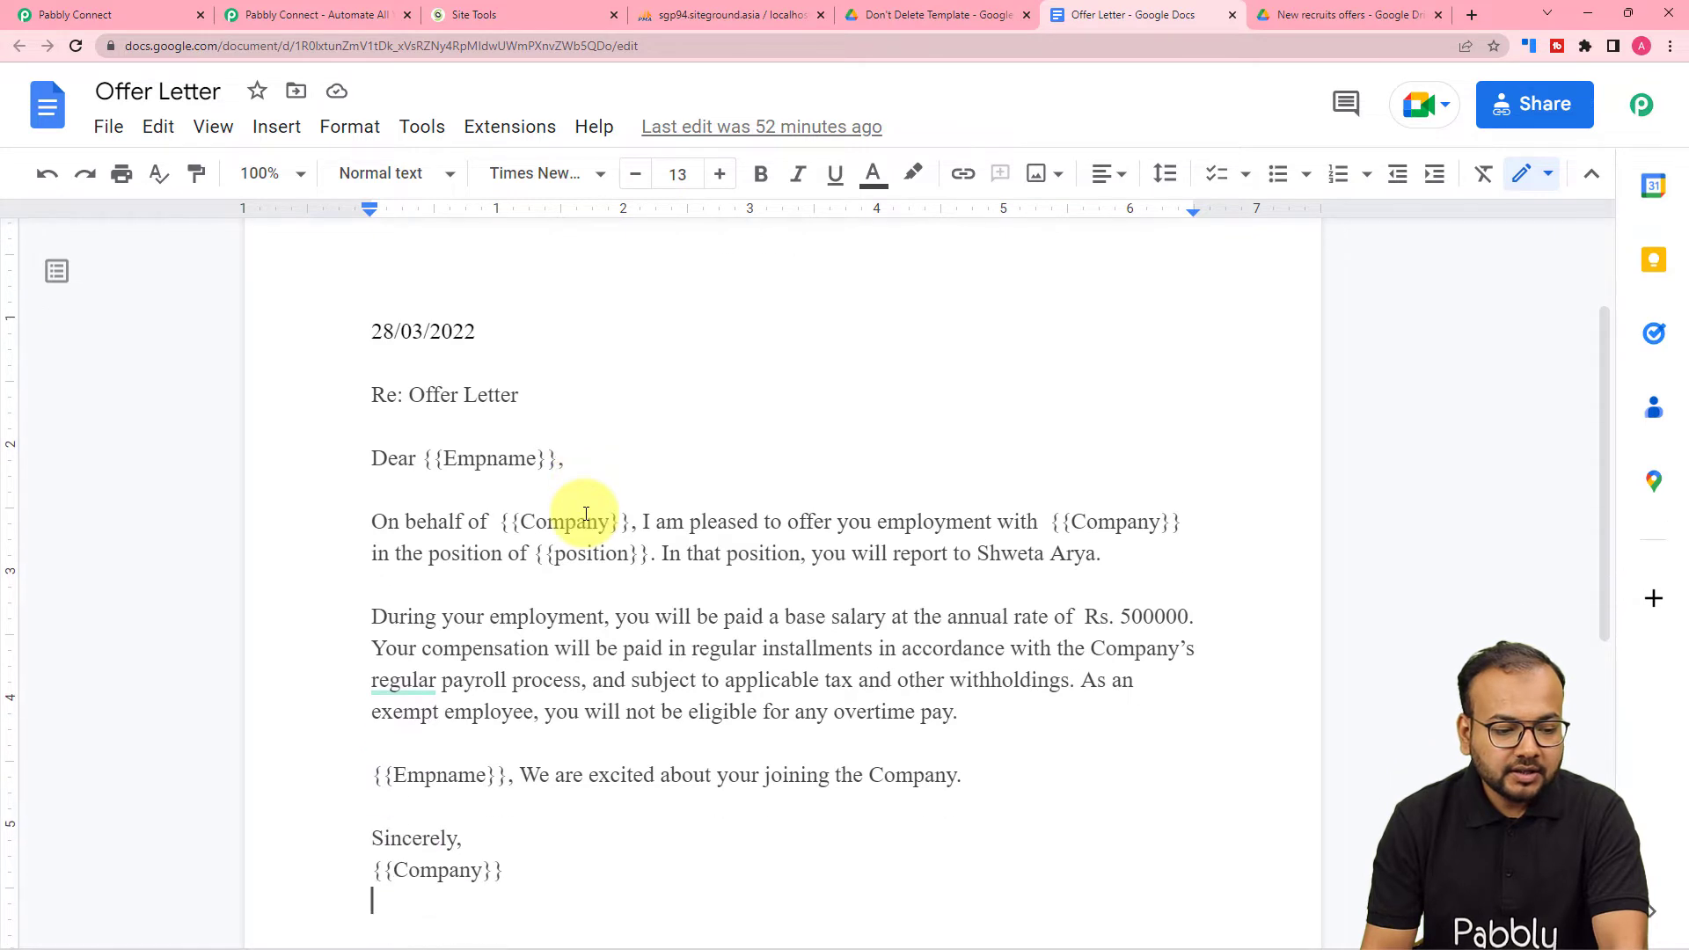
scroll(586, 514, "down", 2)
scroll(586, 514, "up", 2)
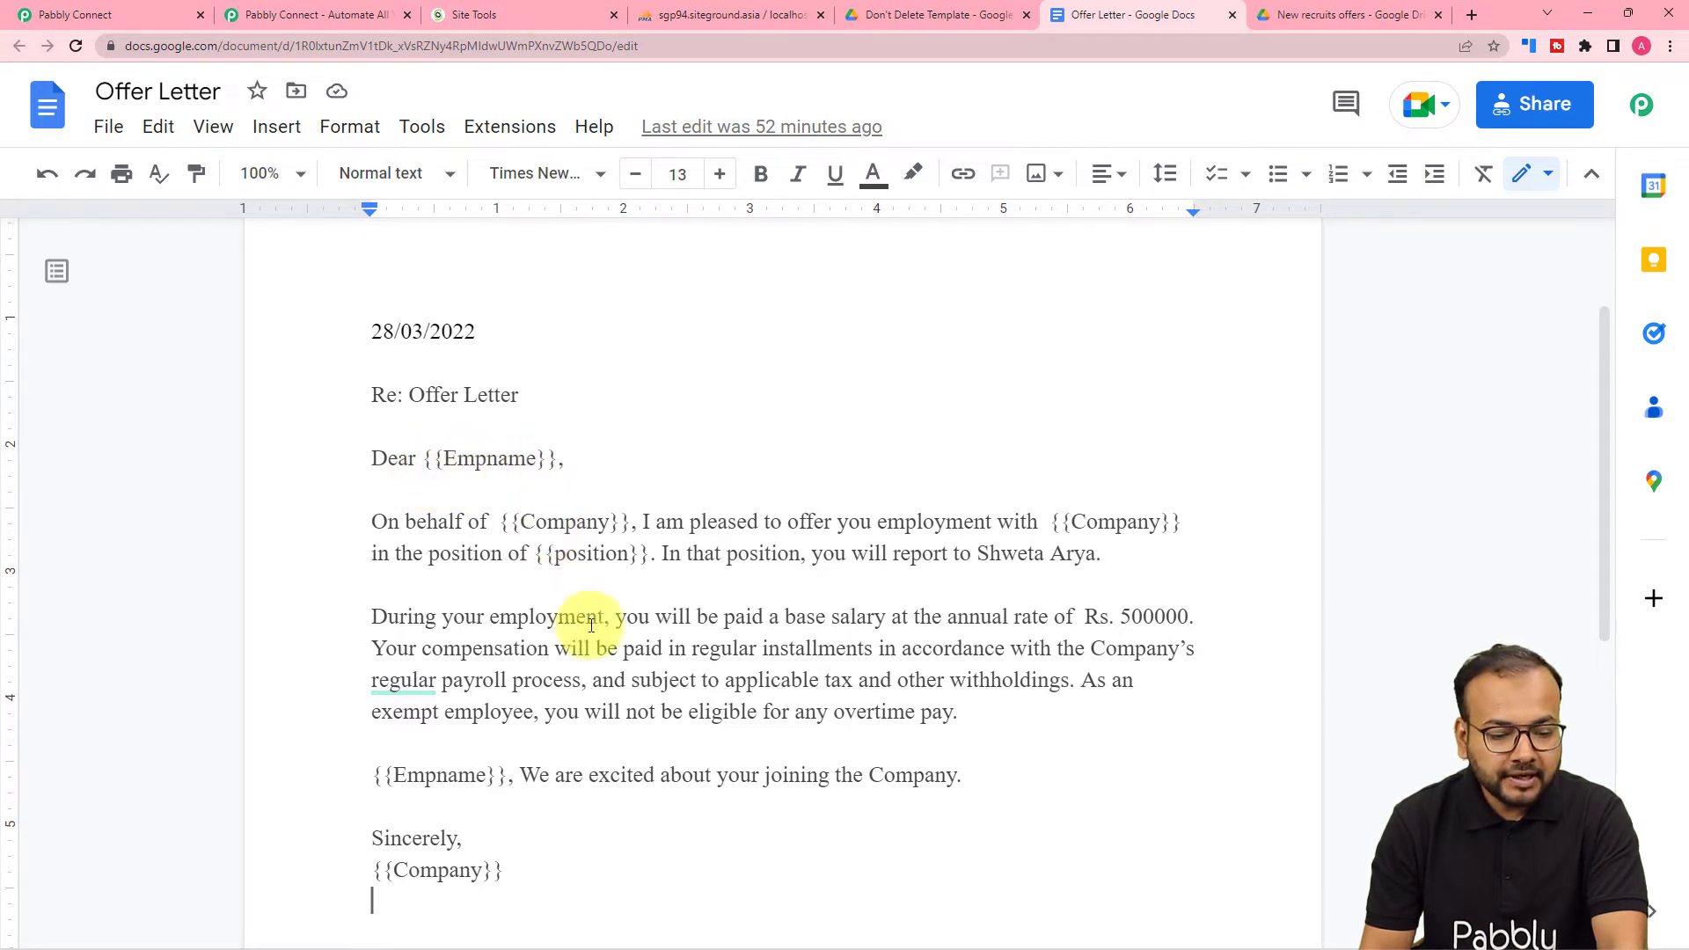
scroll(616, 585, "down", 1)
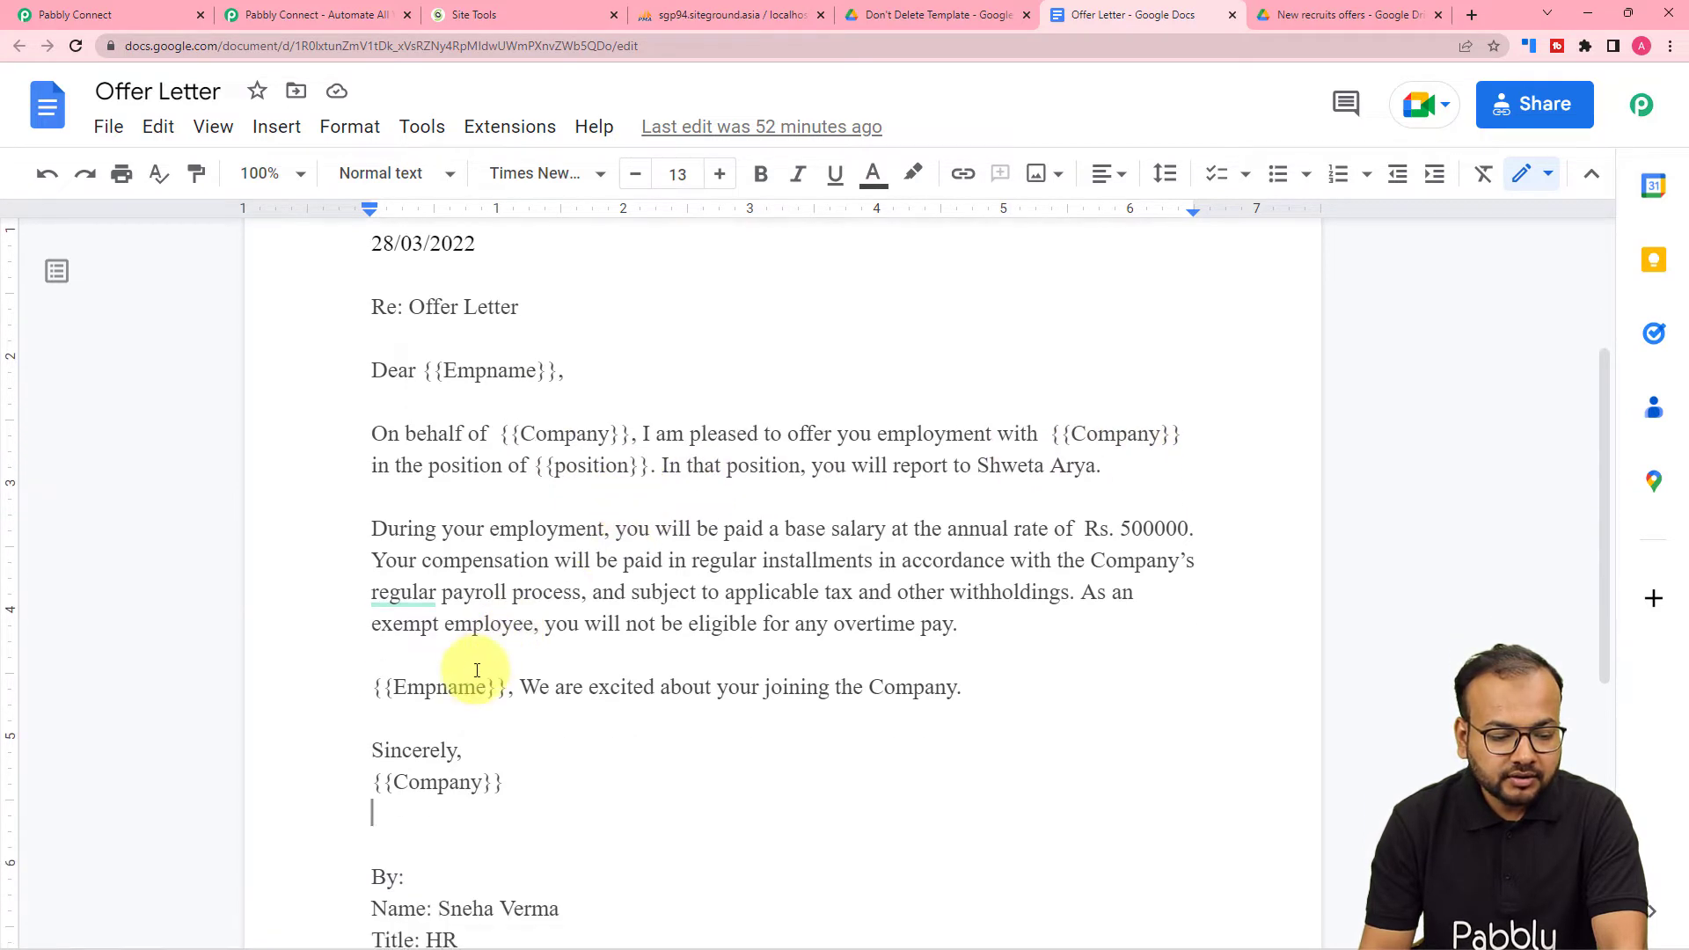
scroll(440, 779, "down", 1)
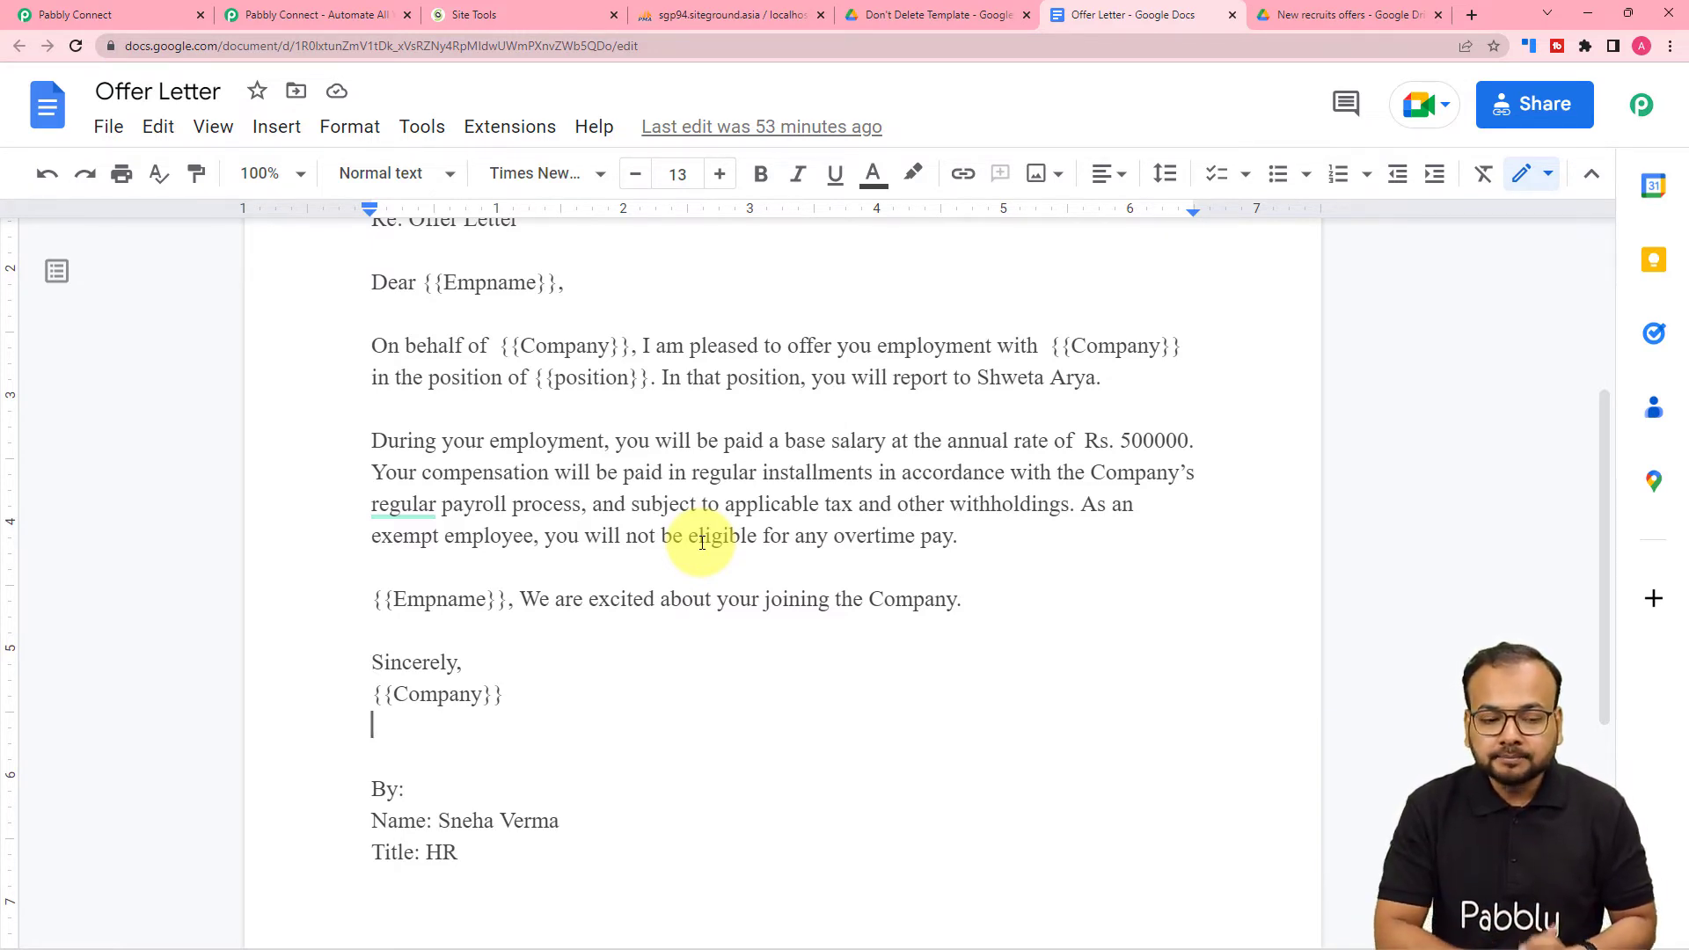
scroll(718, 588, "up", 2)
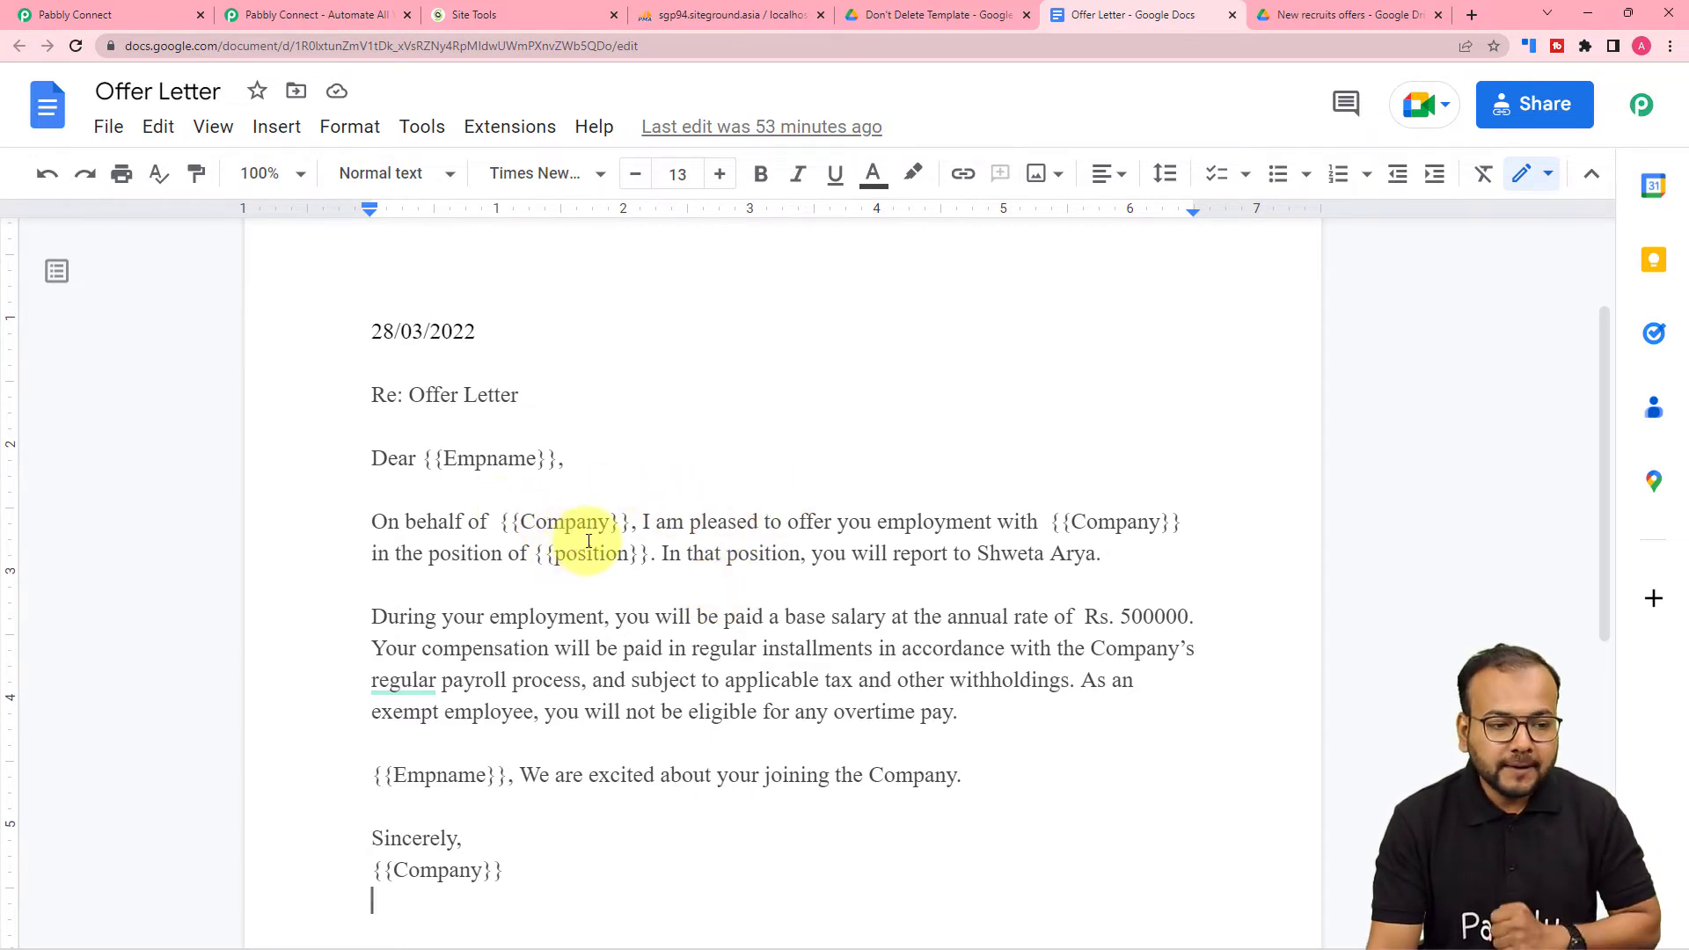
In the Pabbly Connect workflow, set the second step's app to Google Docs with the action event Create Document from Template
left_click(130, 14)
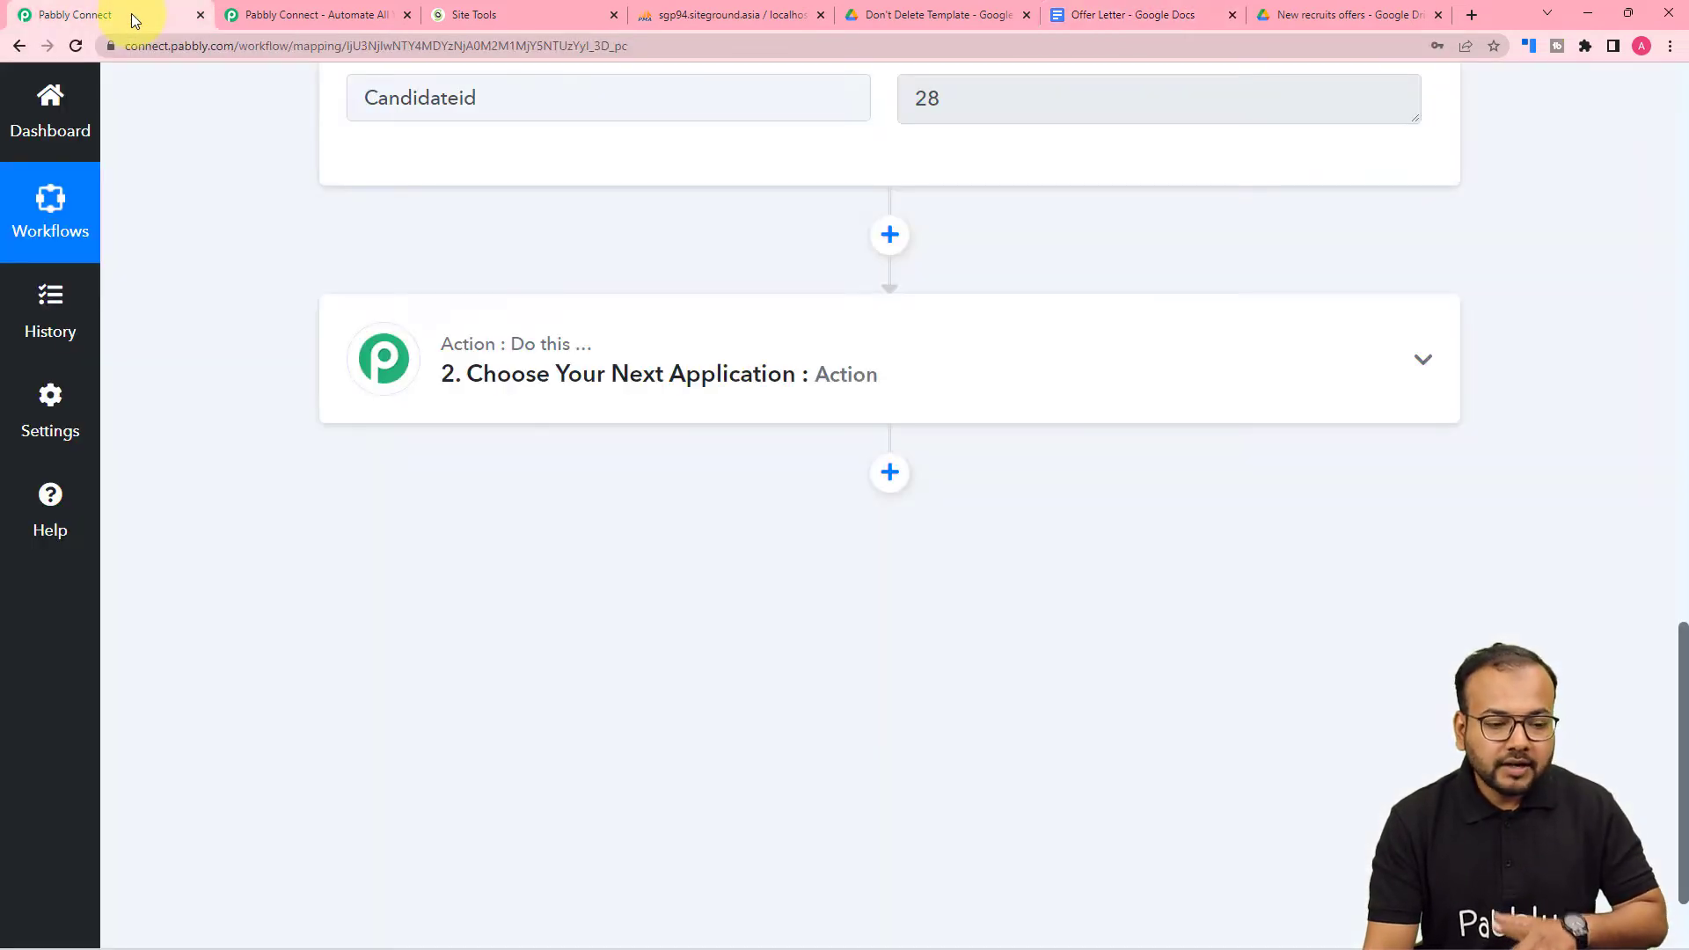
left_click(611, 388)
scroll(603, 381, "down", 1)
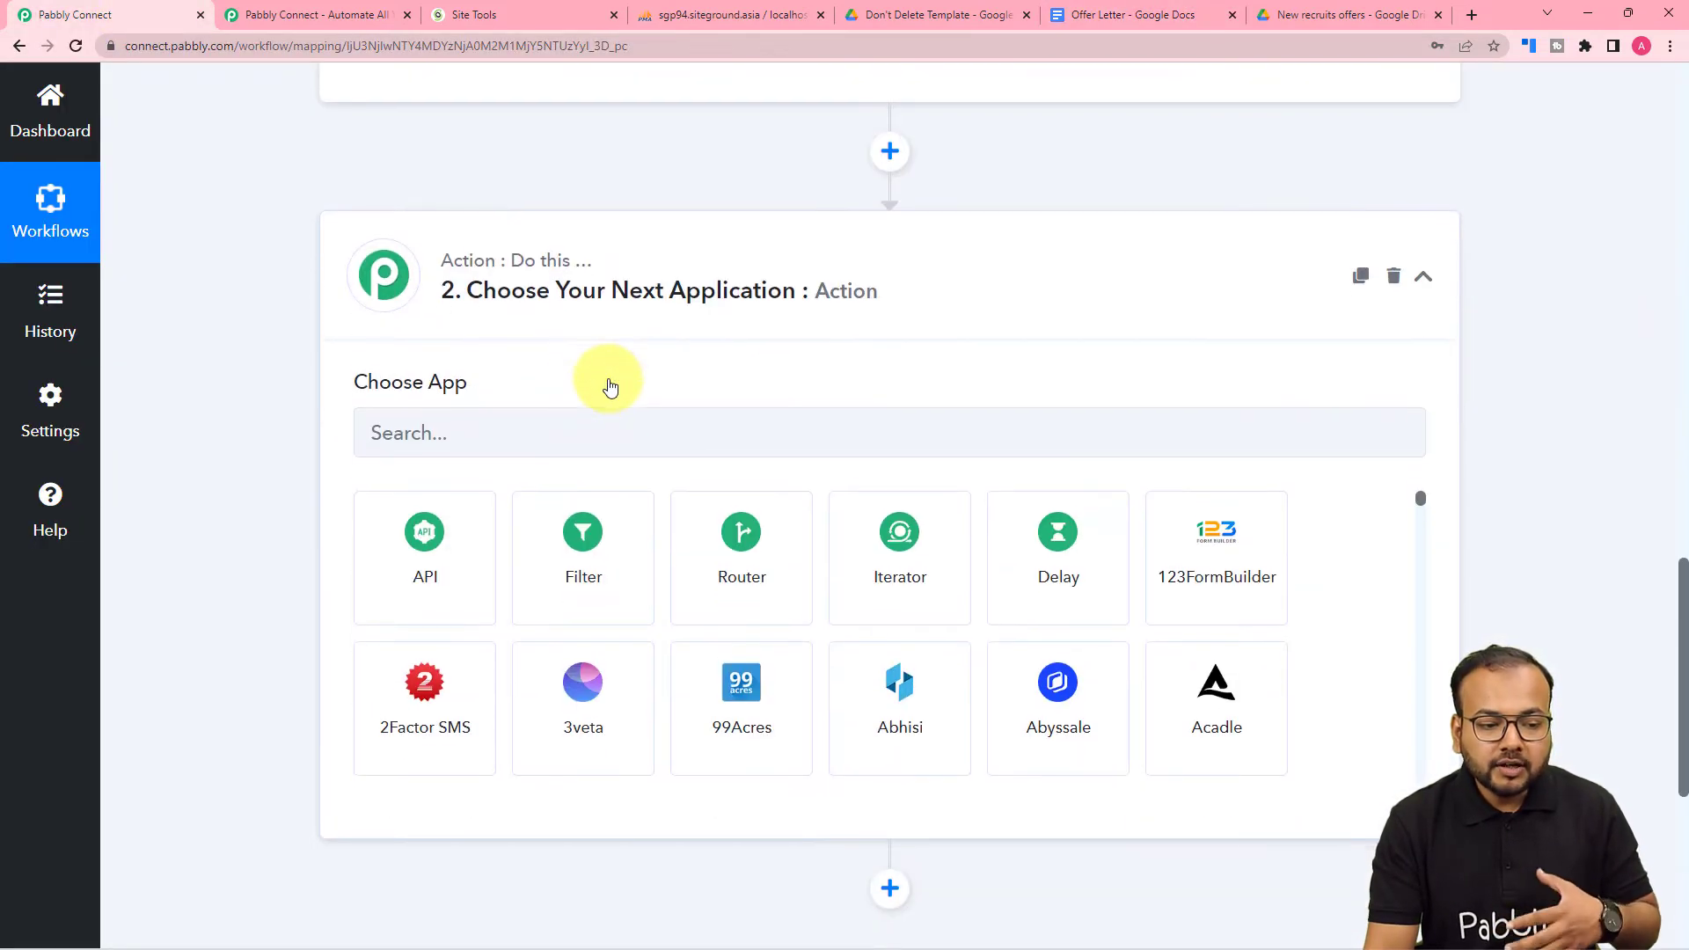
left_click(559, 440)
type("goo")
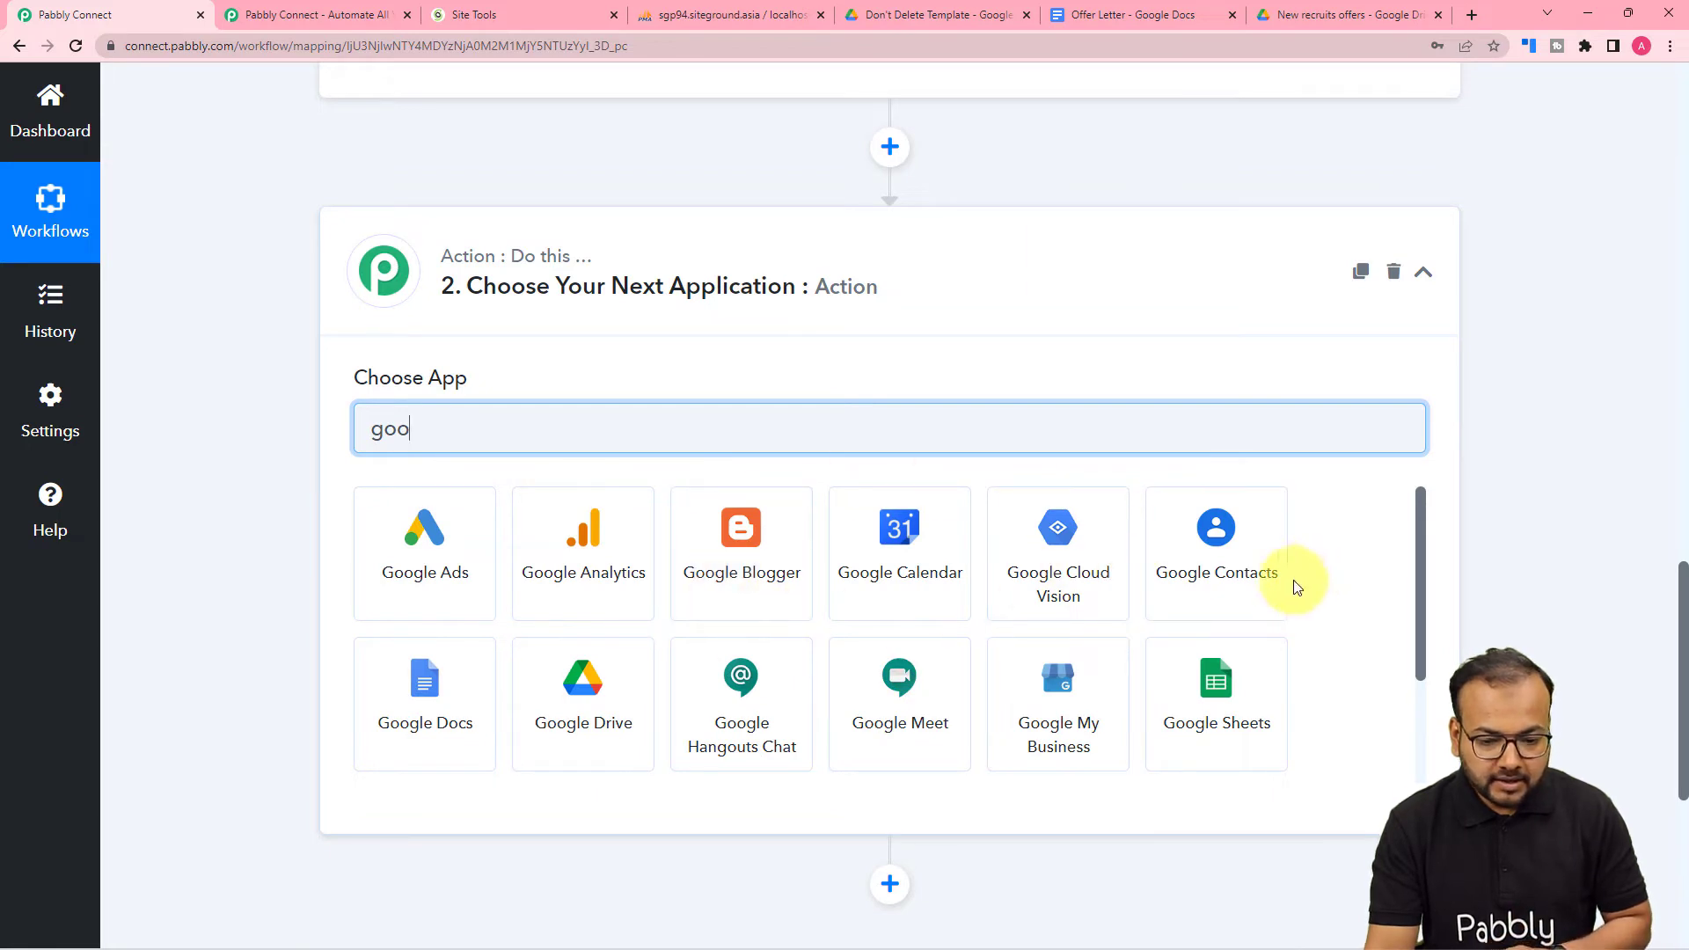
left_click(573, 668)
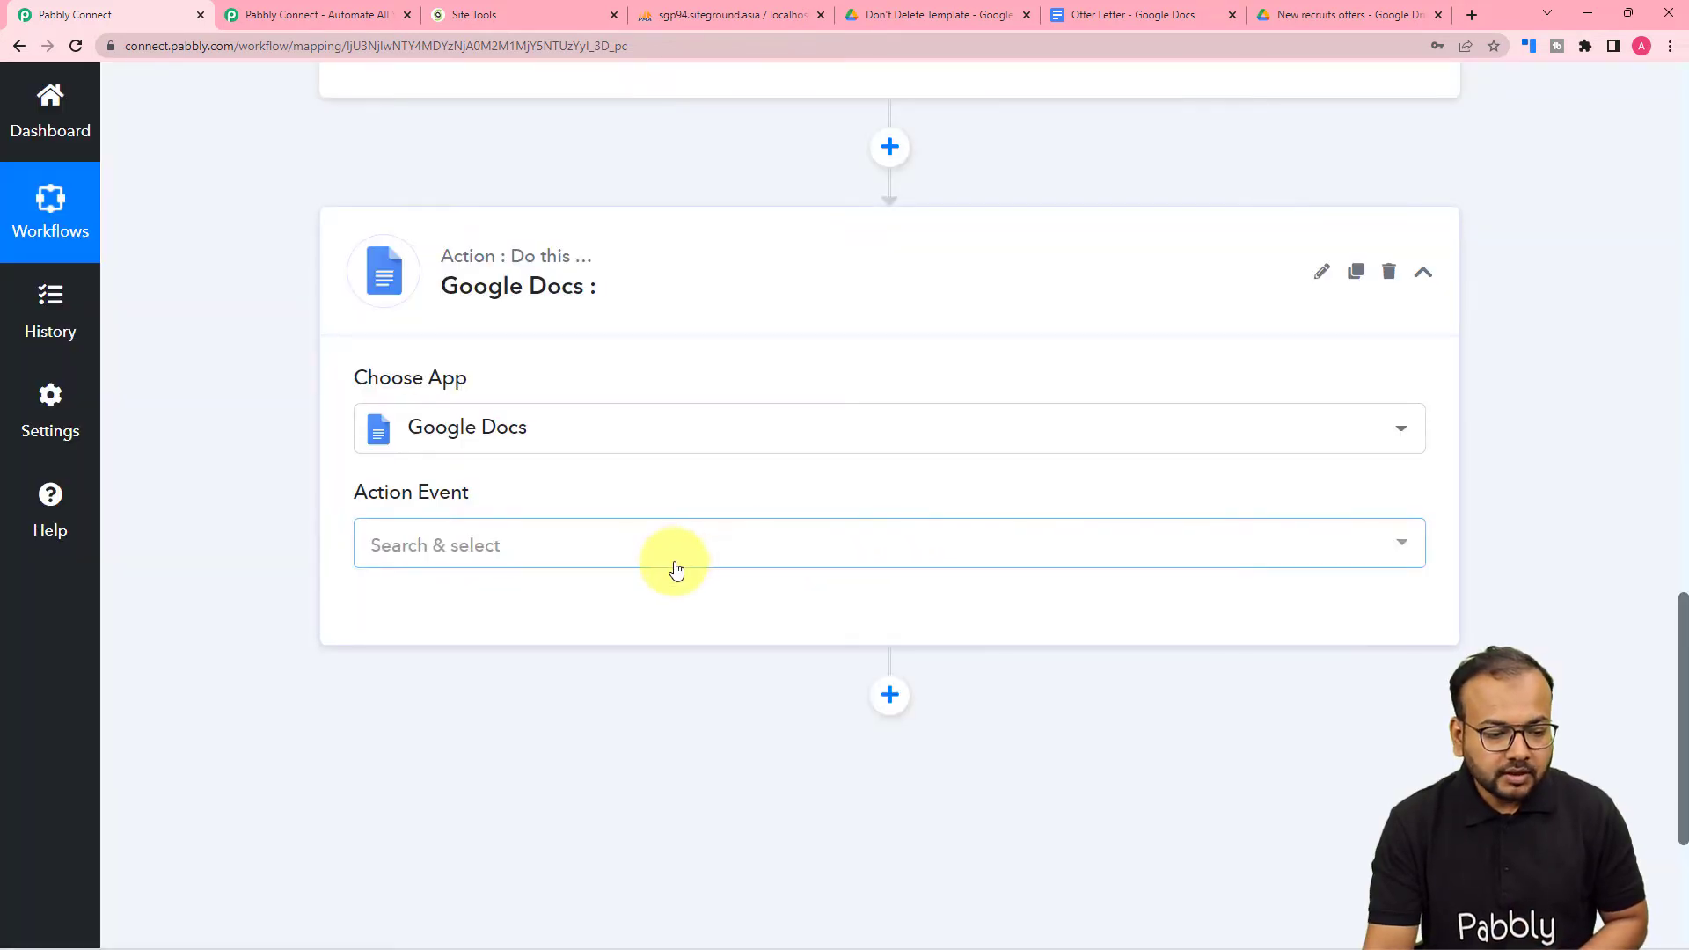
left_click(676, 567)
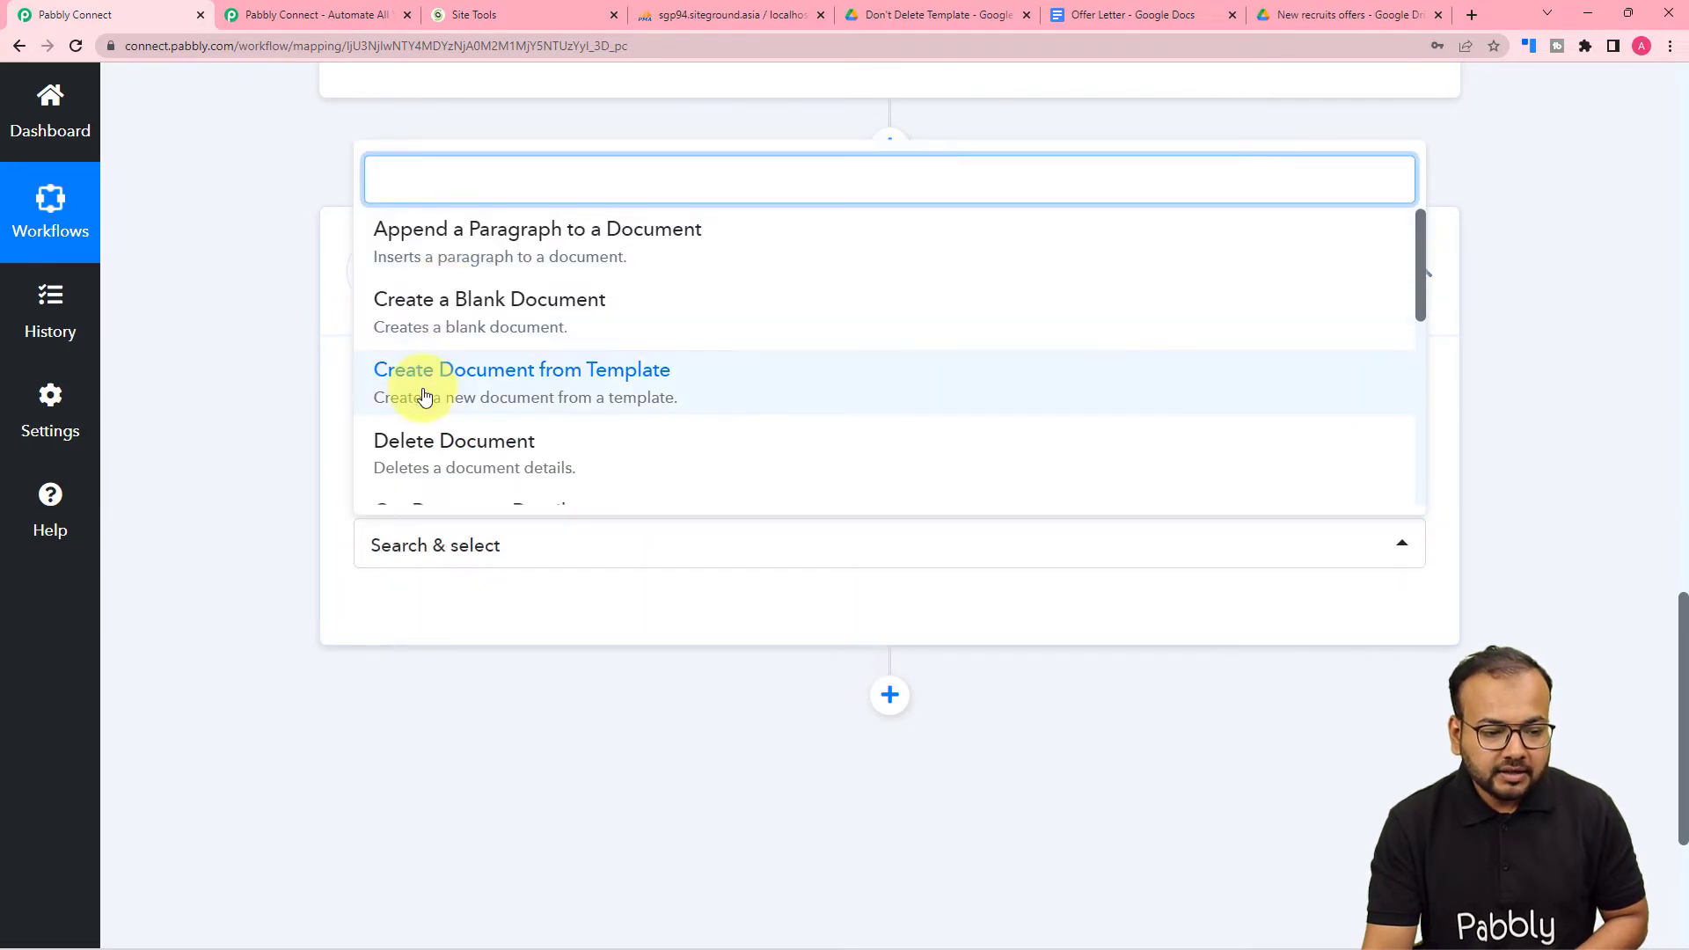
left_click(626, 380)
Add a new Google Docs connection named Google Docs #131 by signing in with the Google account and granting Pabbly Connect access
left_click(406, 613)
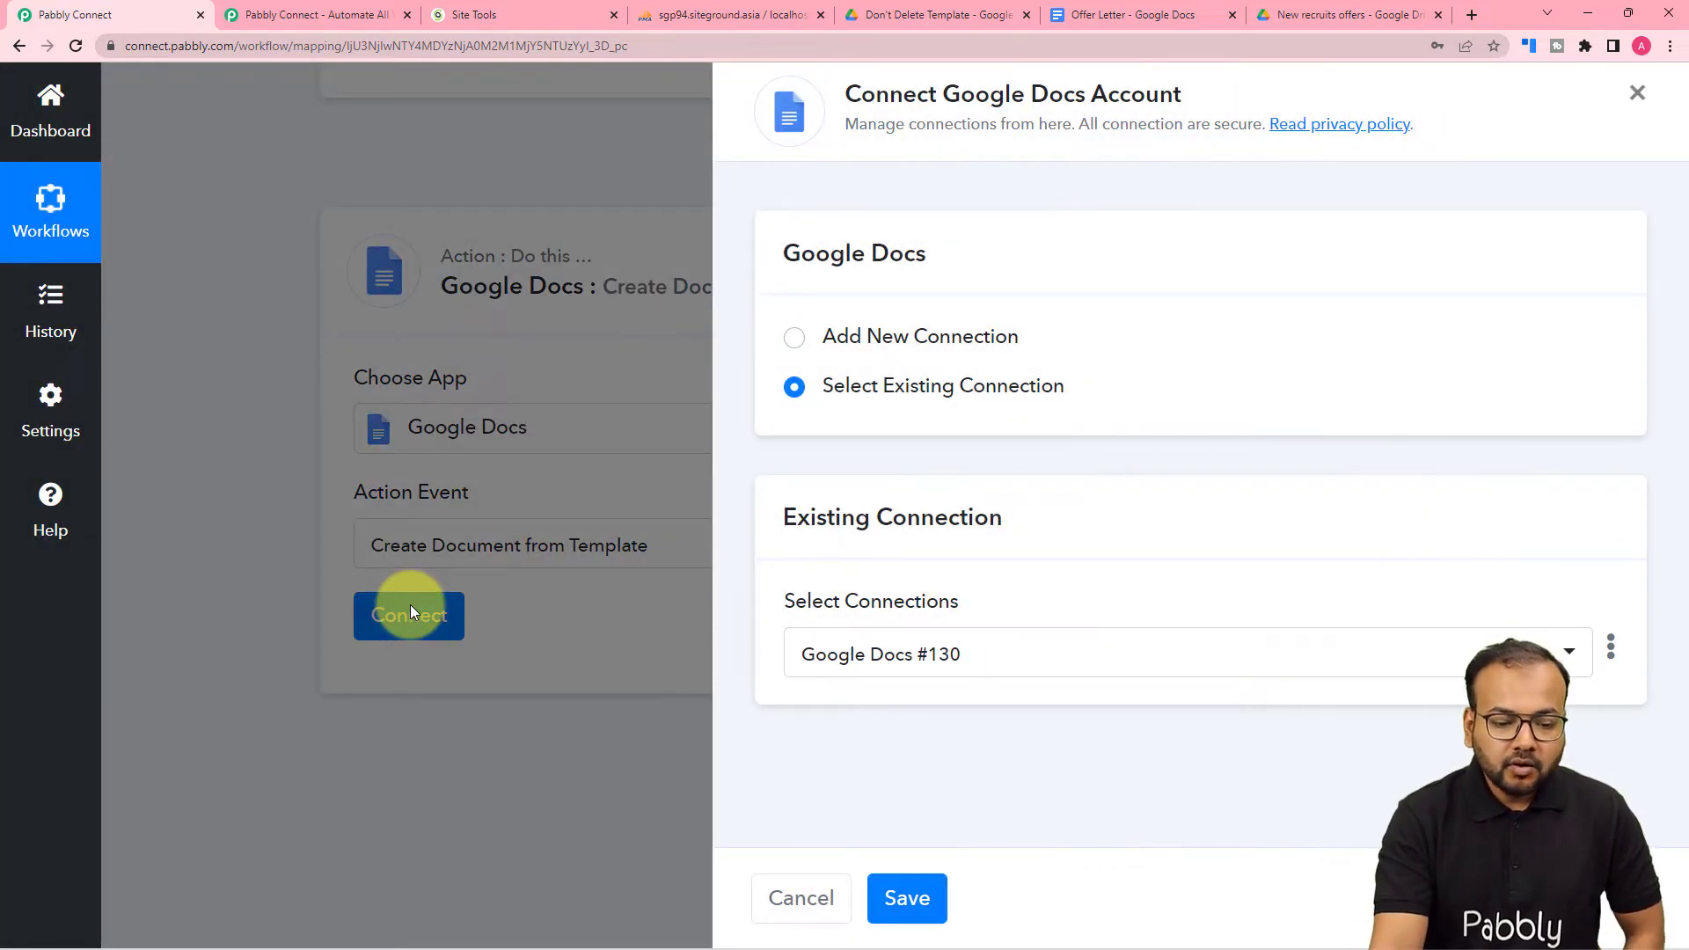
left_click(794, 337)
left_click(903, 633)
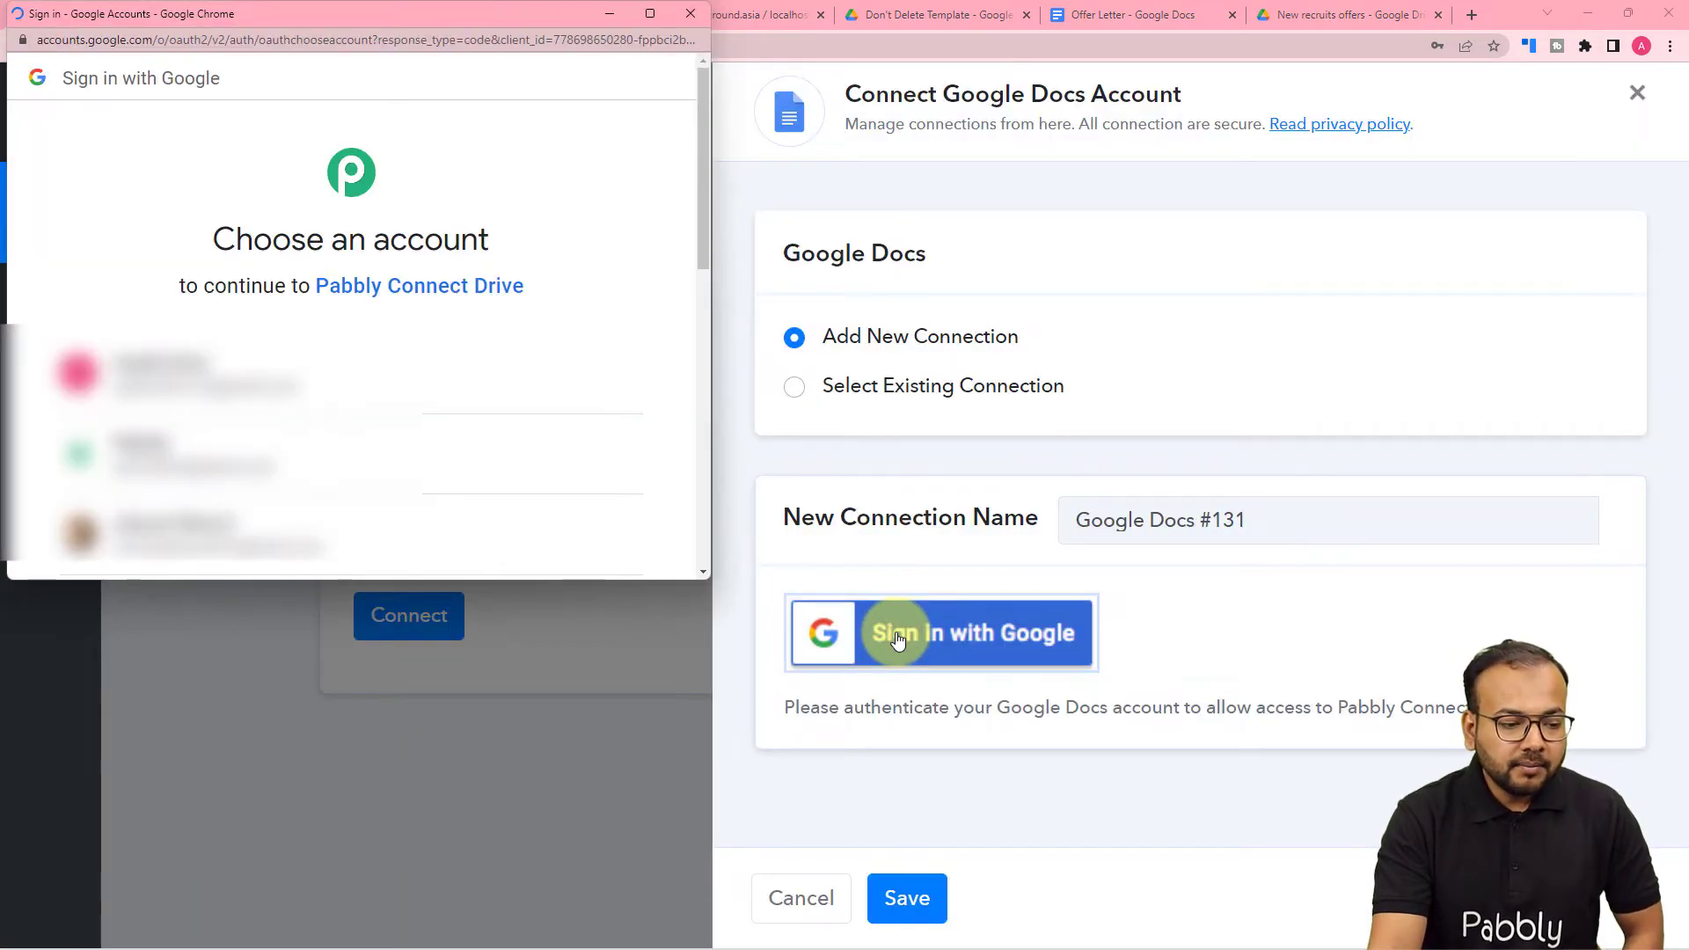
left_click(220, 454)
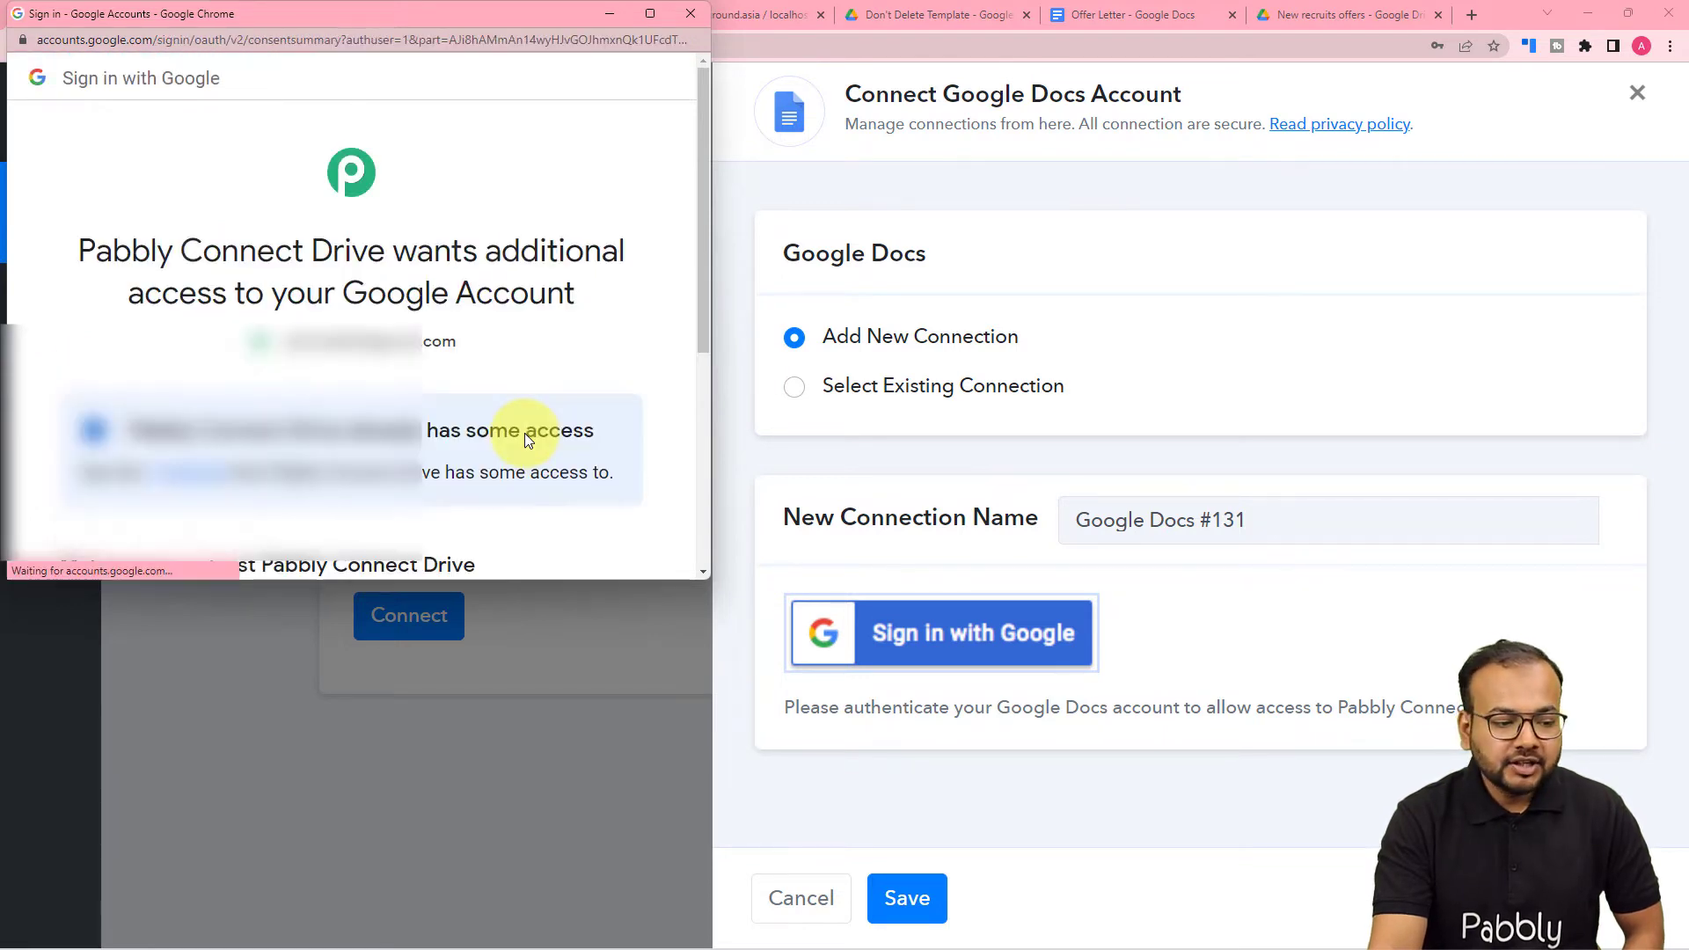
scroll(524, 433, "down", 5)
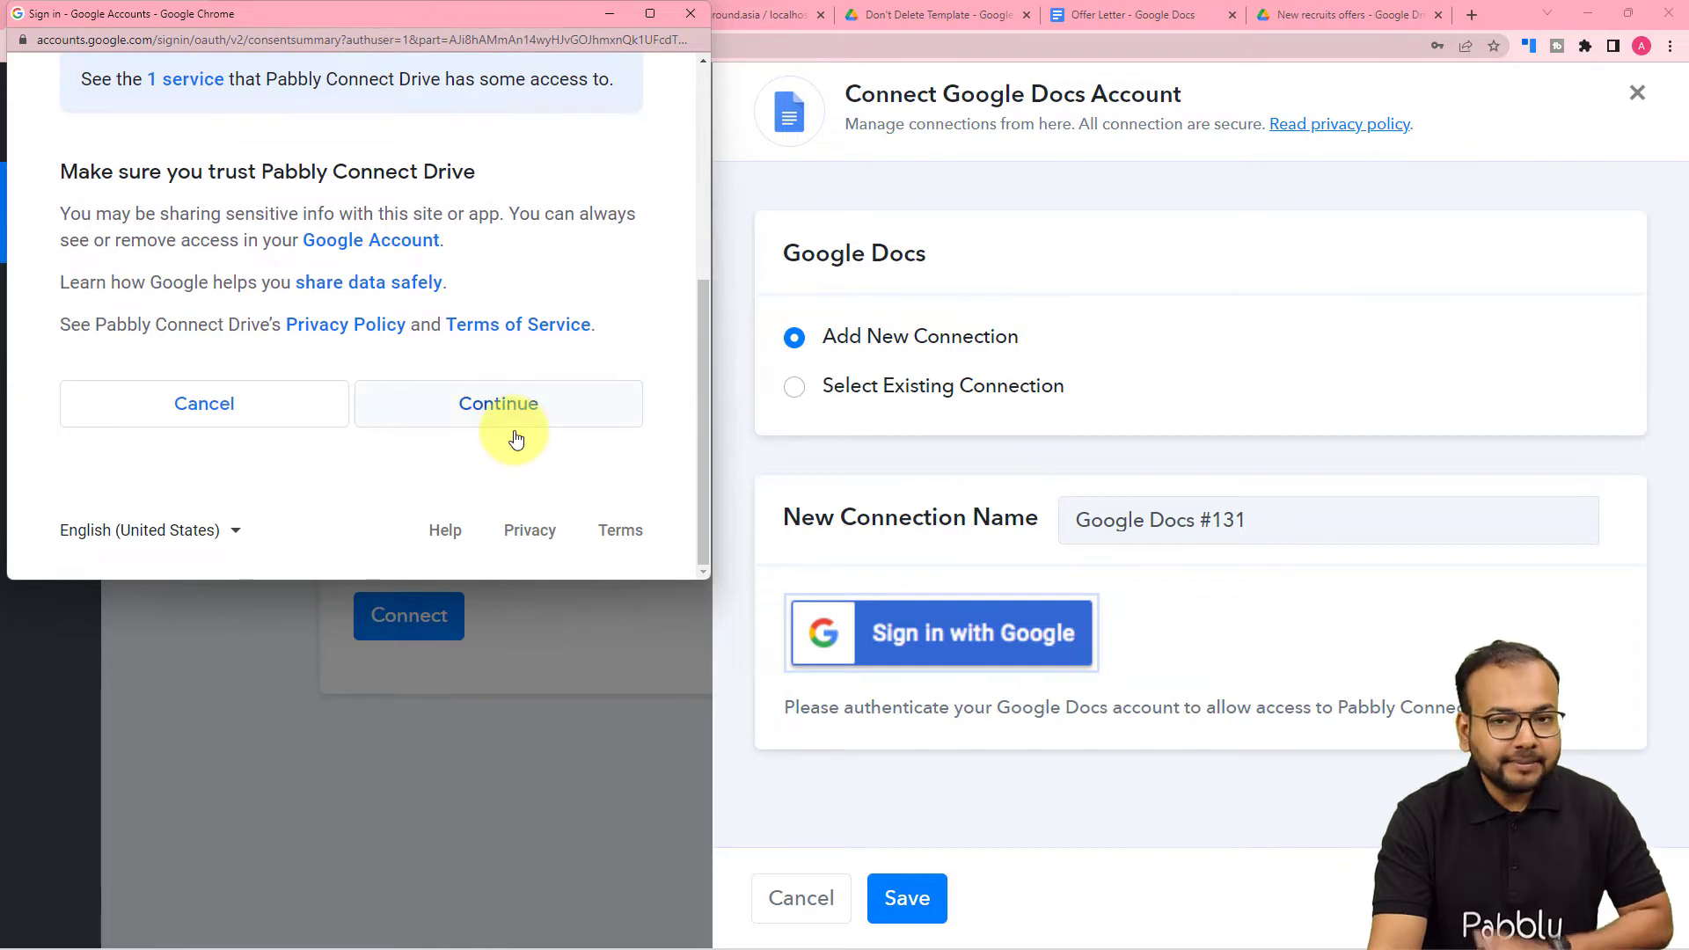
left_click(508, 422)
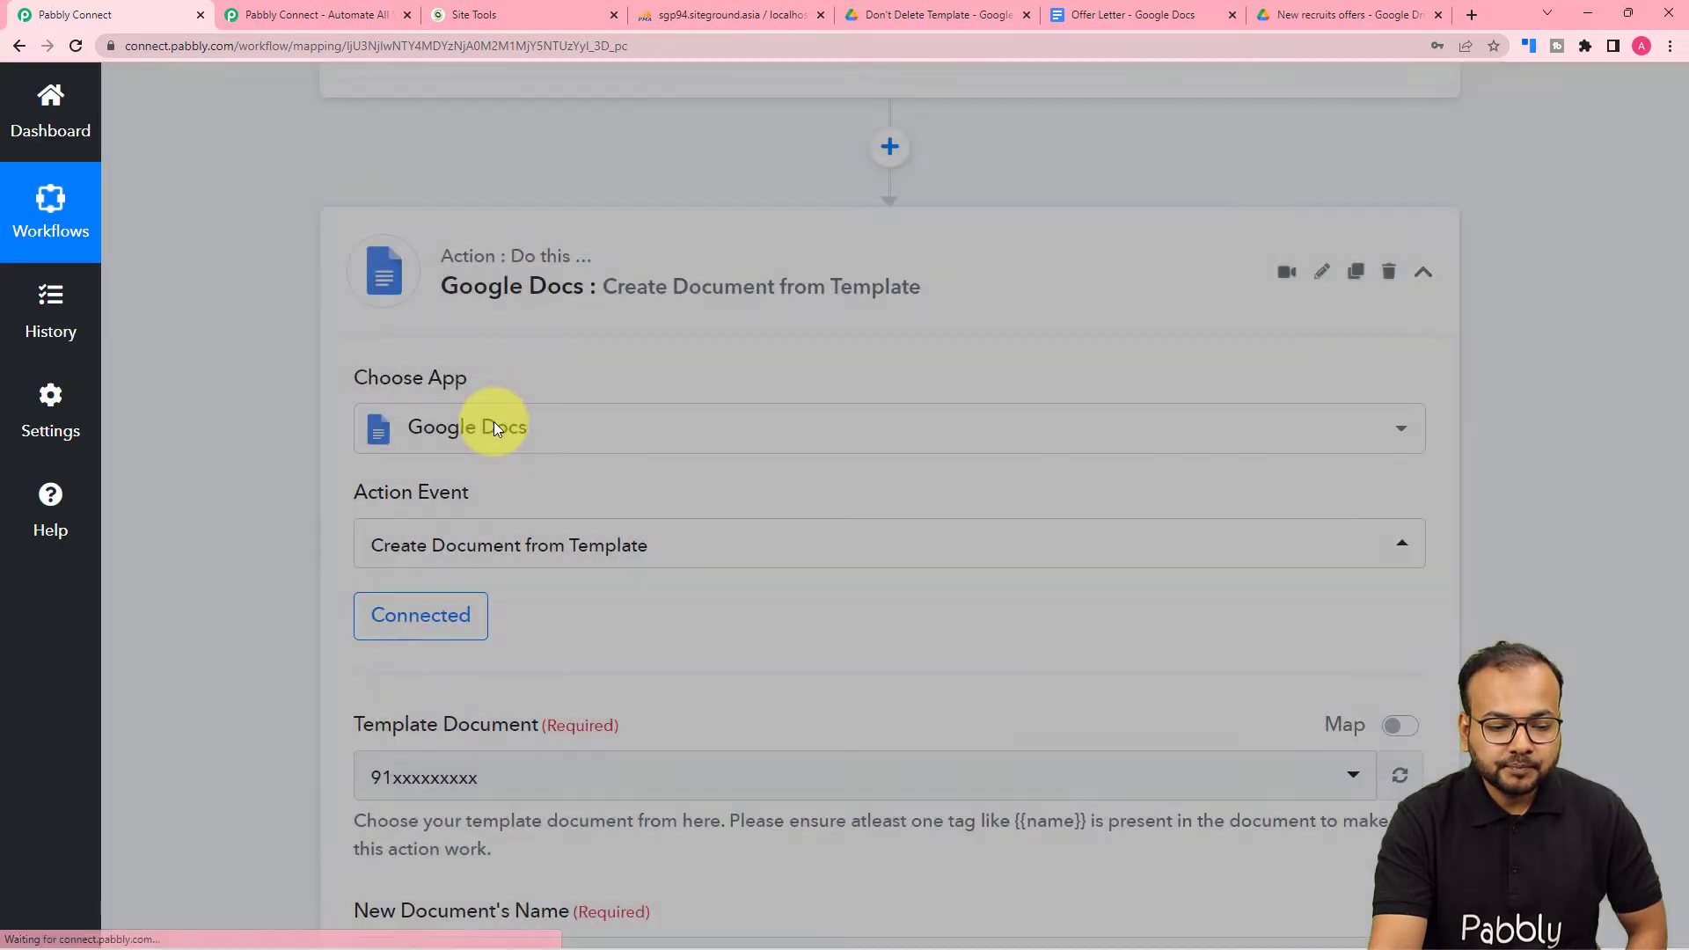
Select Offer Letter as the action's template document, checking its title against the open Google Docs file
scroll(494, 422, "down", 3)
scroll(495, 428, "down", 2)
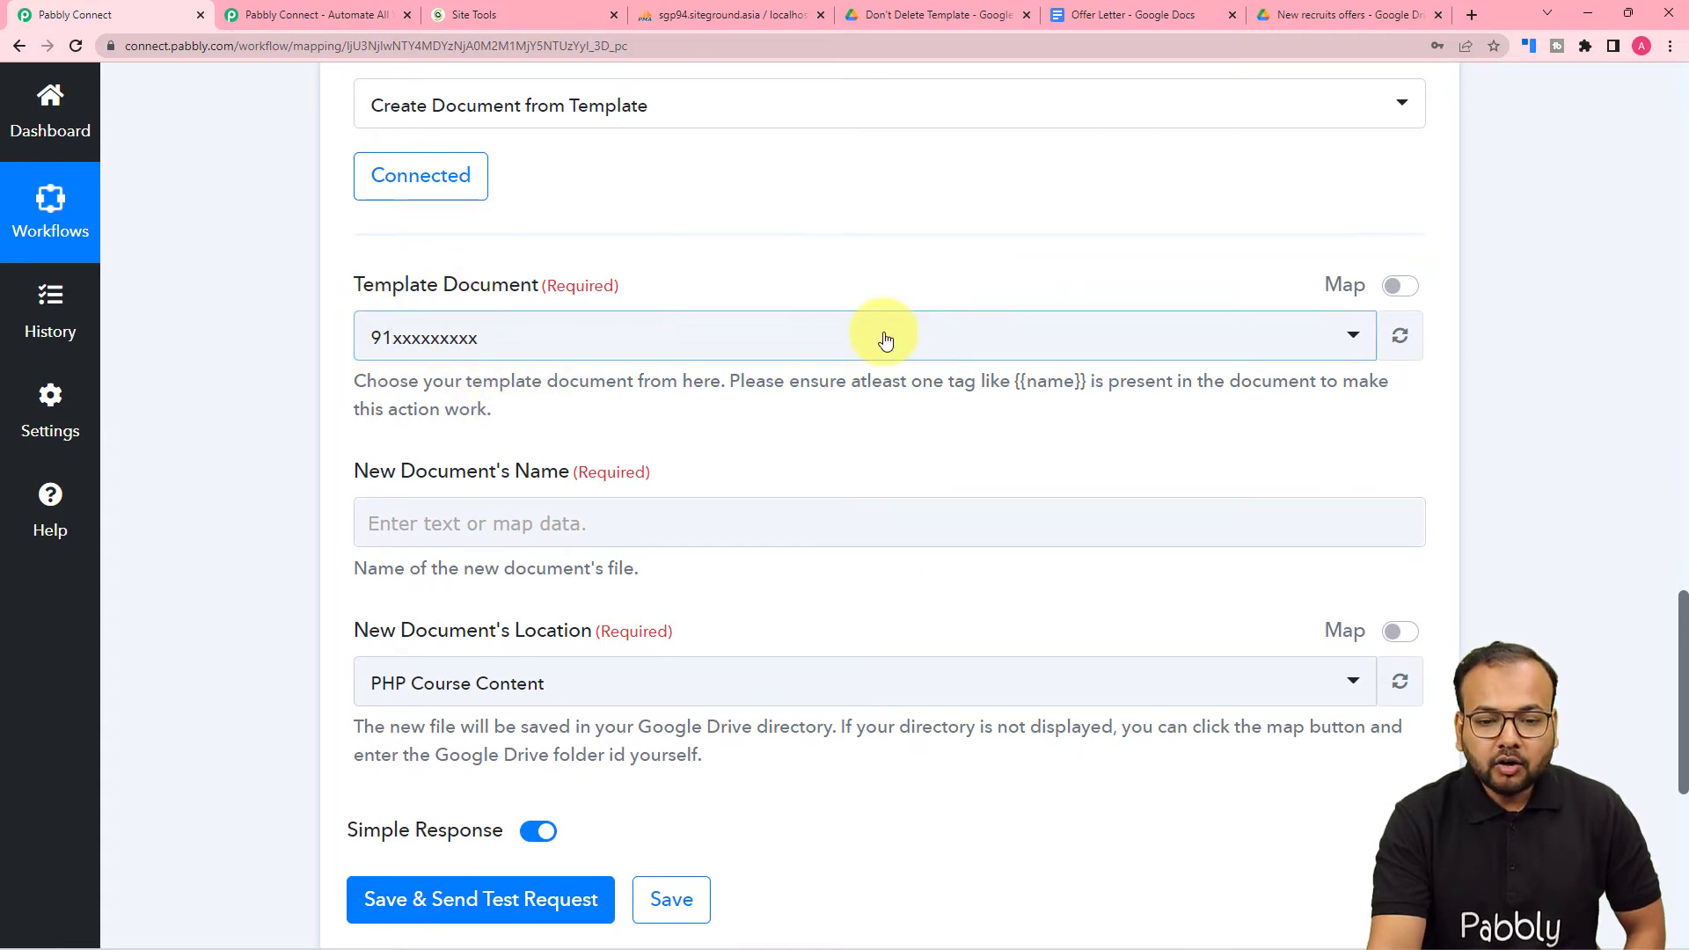
left_click(1077, 7)
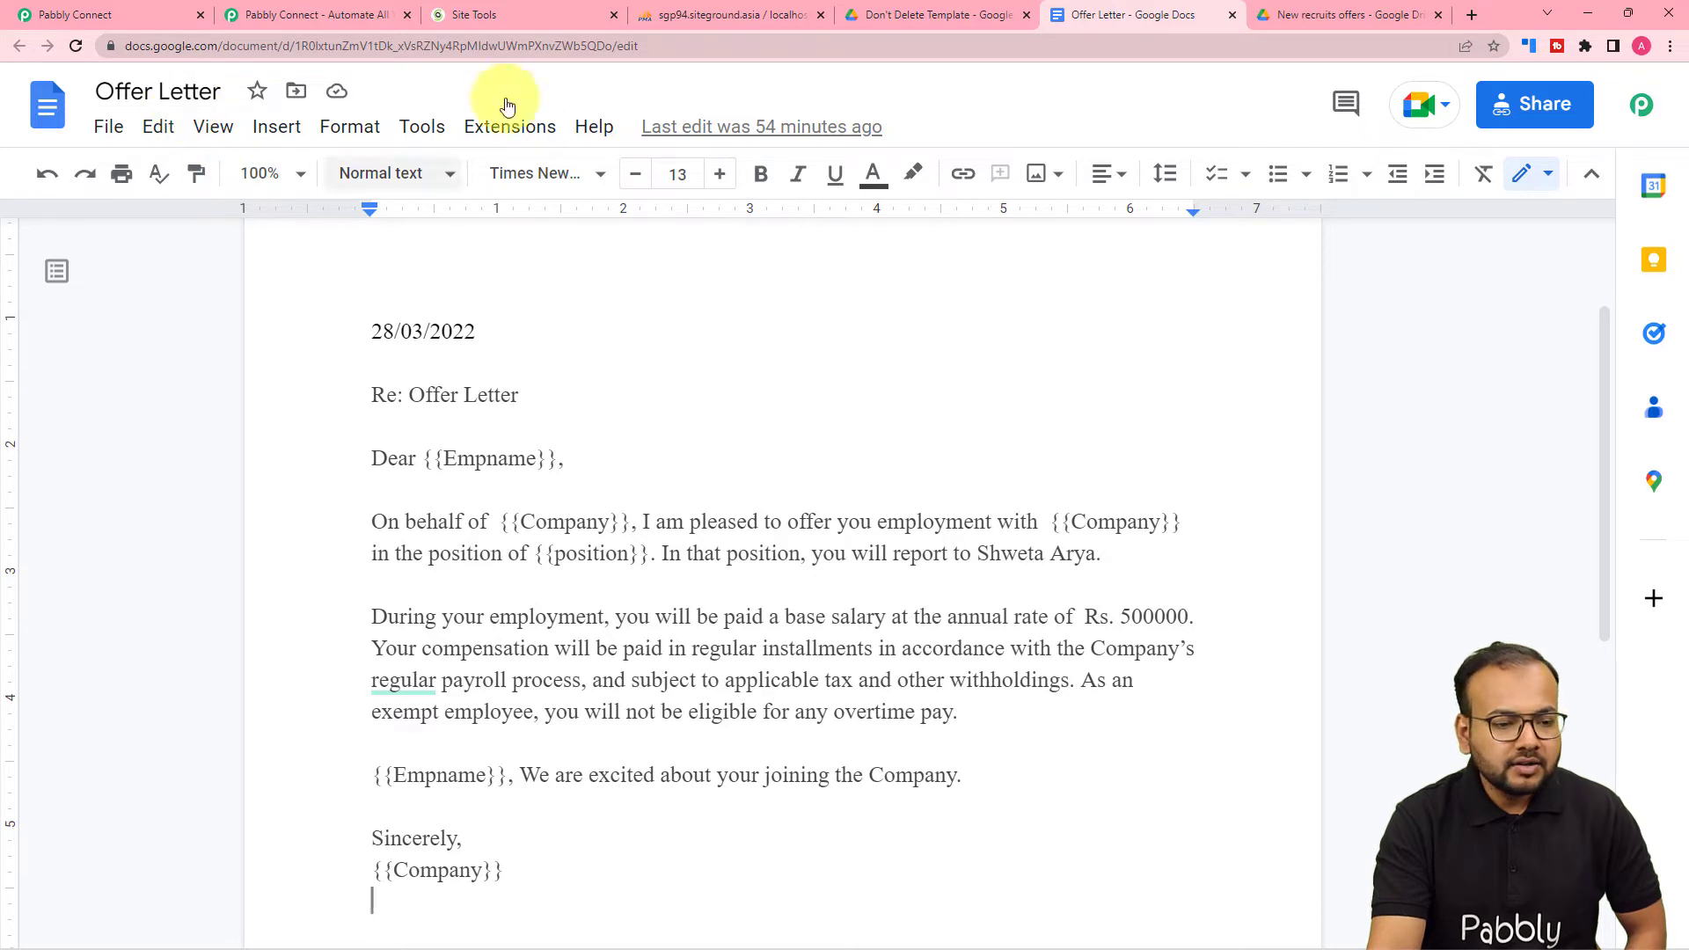
left_click(284, 7)
left_click(430, 337)
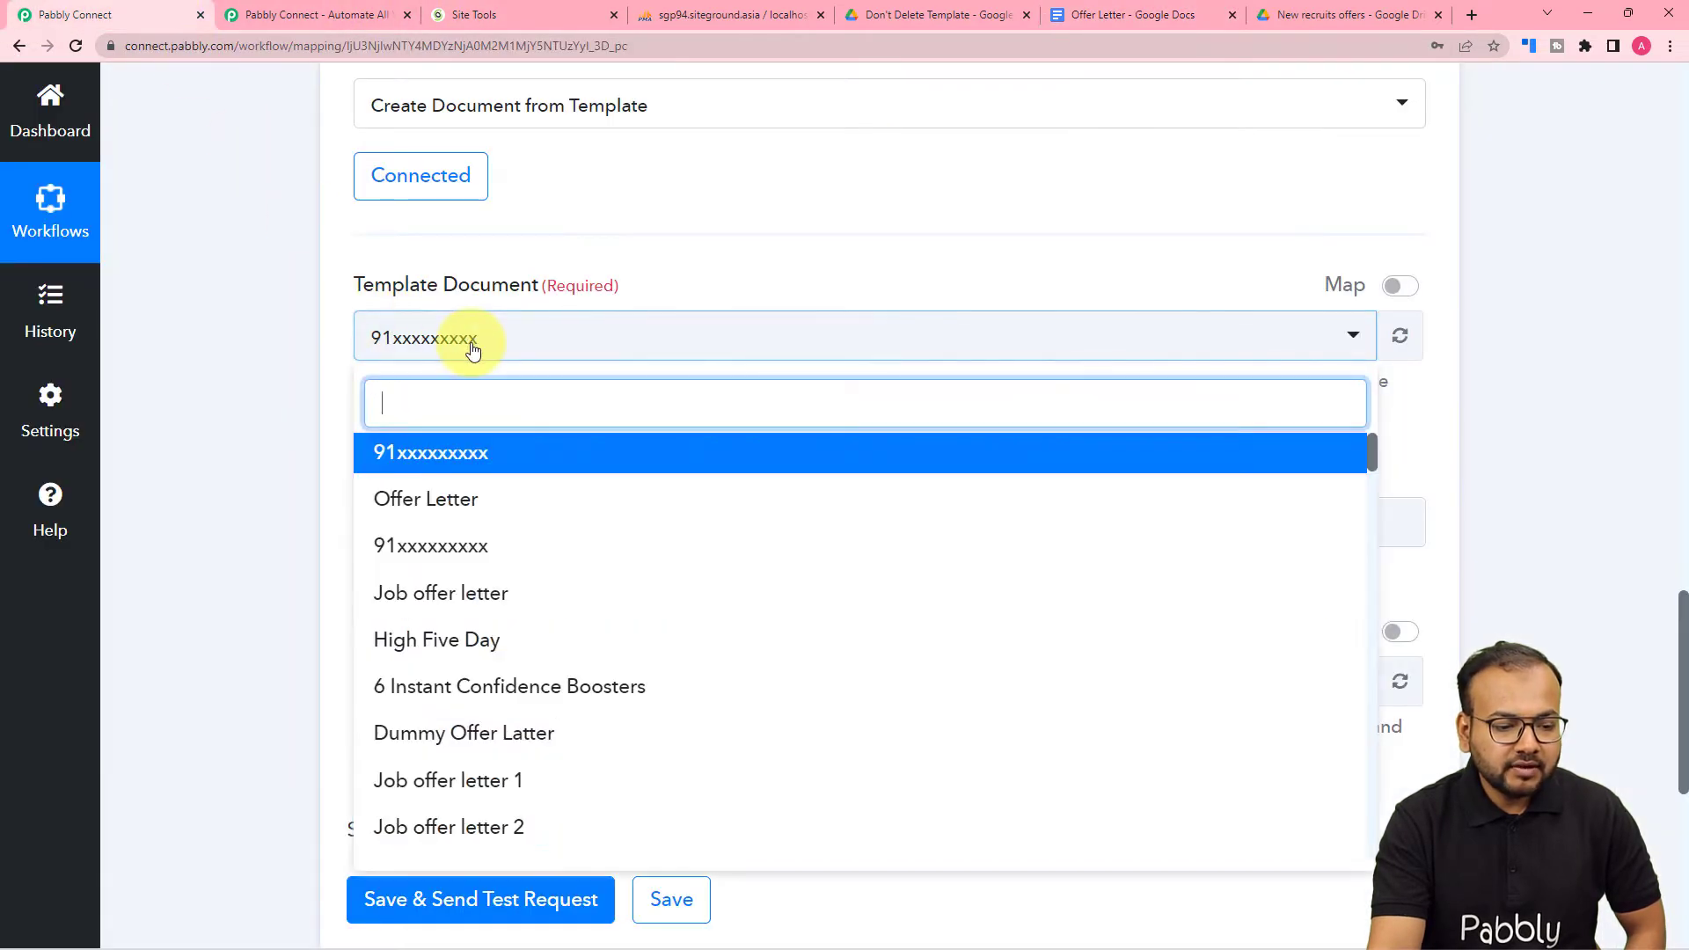
left_click(475, 504)
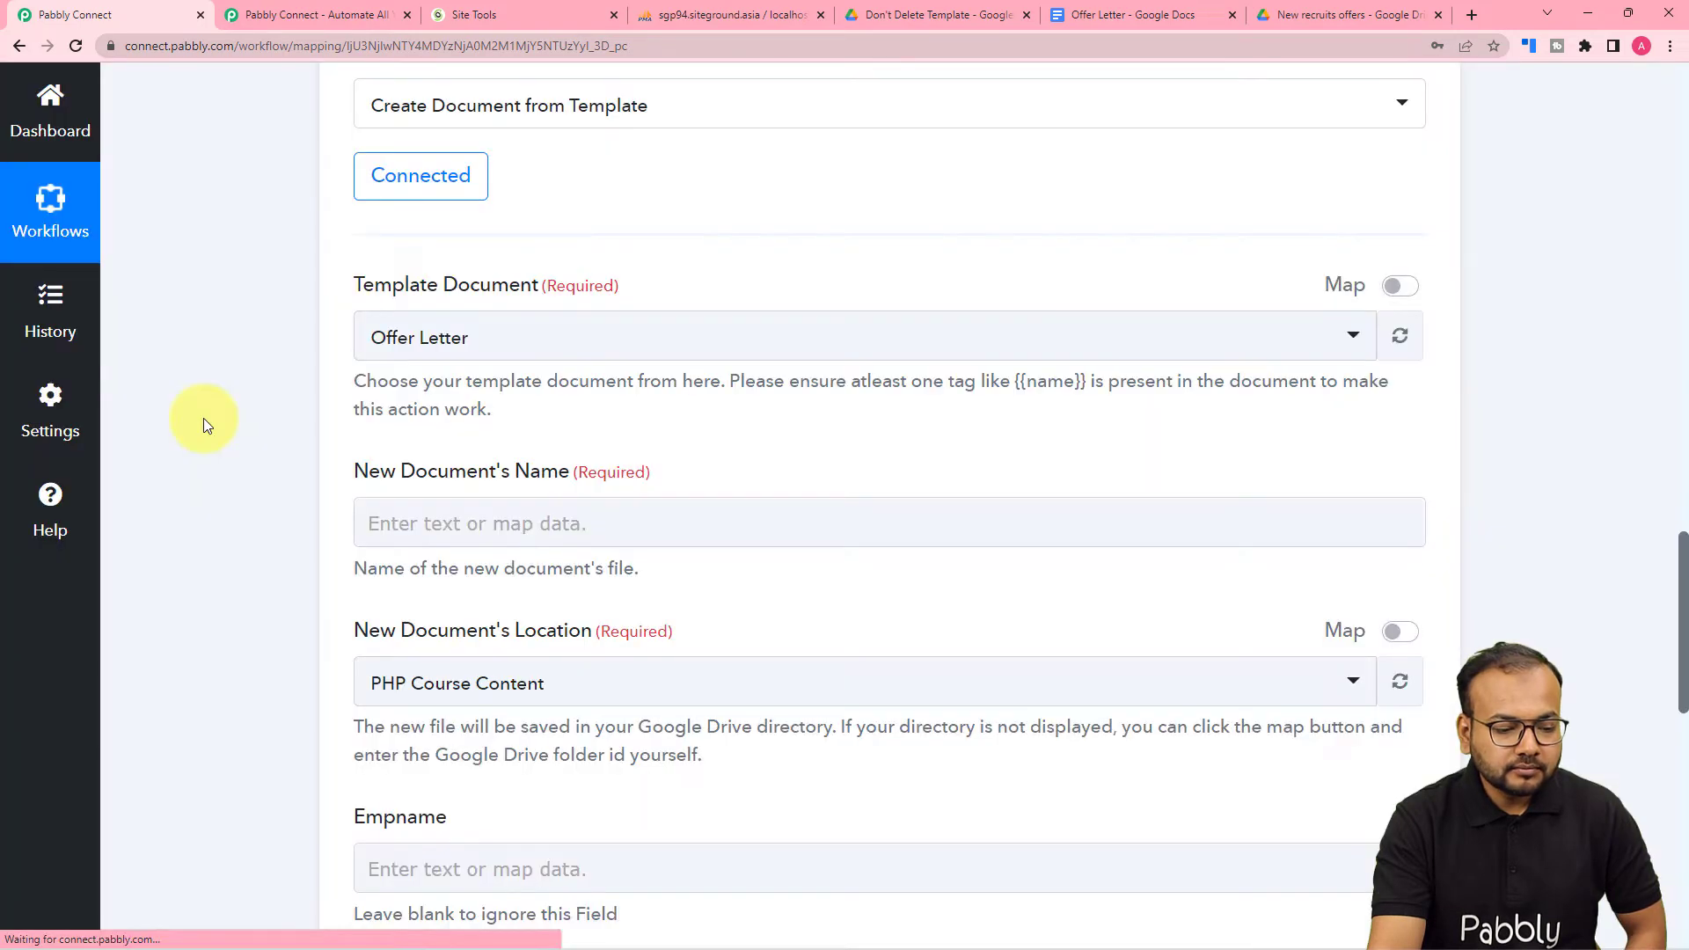
Build the new document's name from the MySQL step's Name and Candidateid values, joined by an underscore
scroll(203, 418, "down", 3)
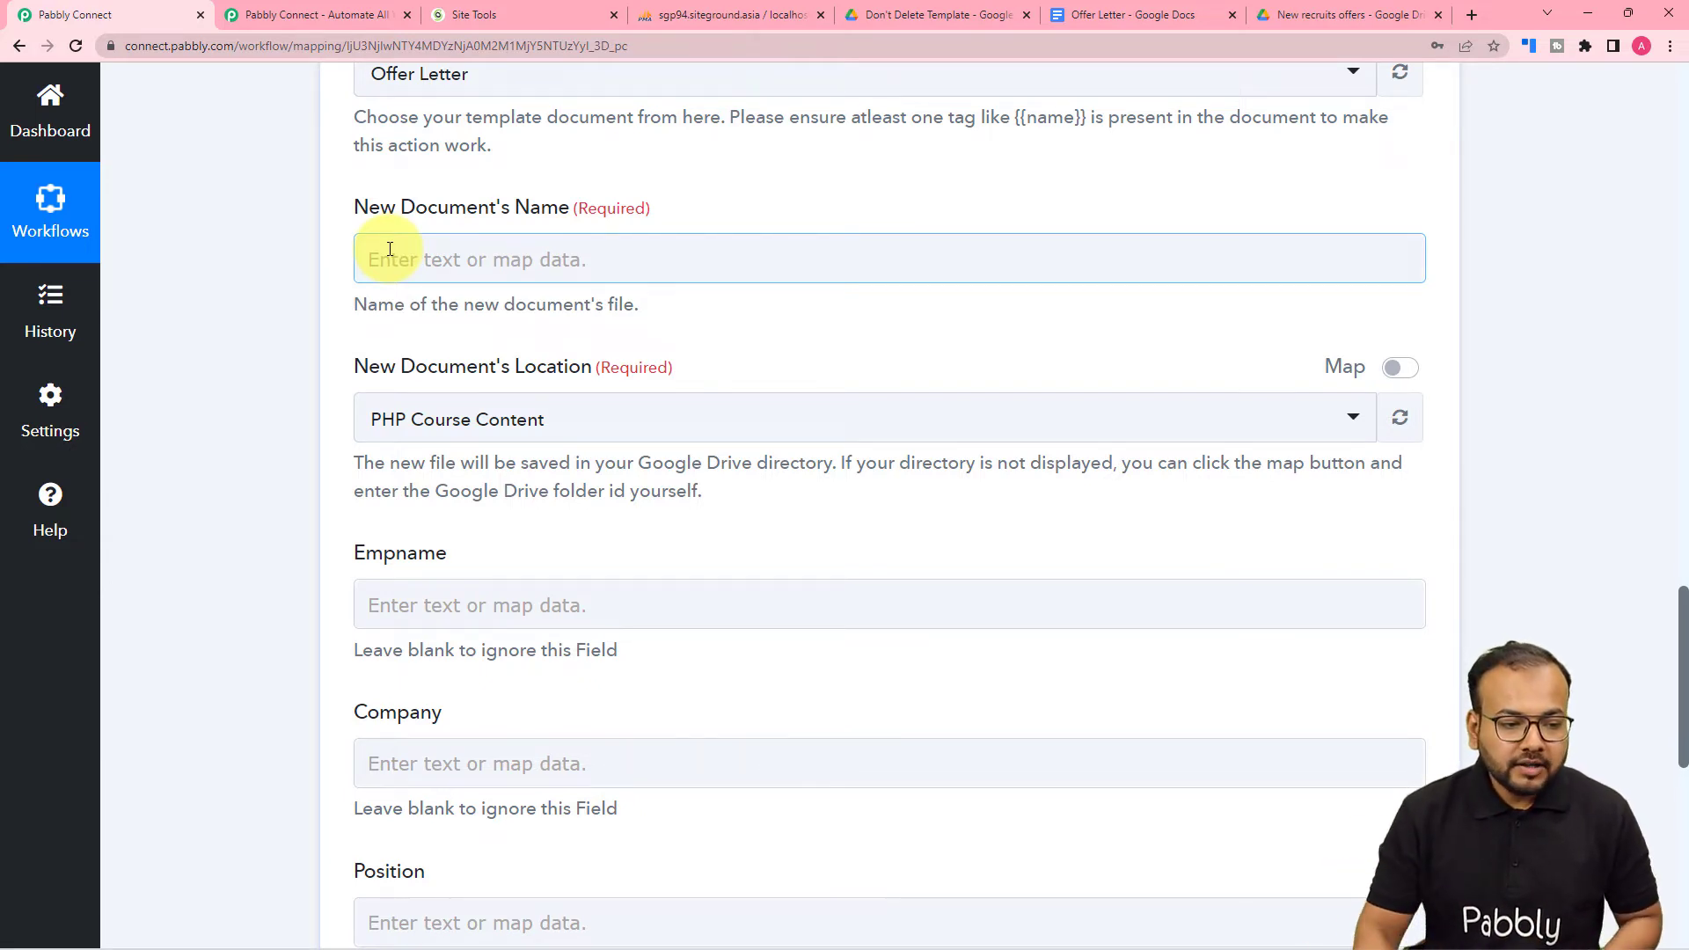
scroll(410, 264, "up", 12)
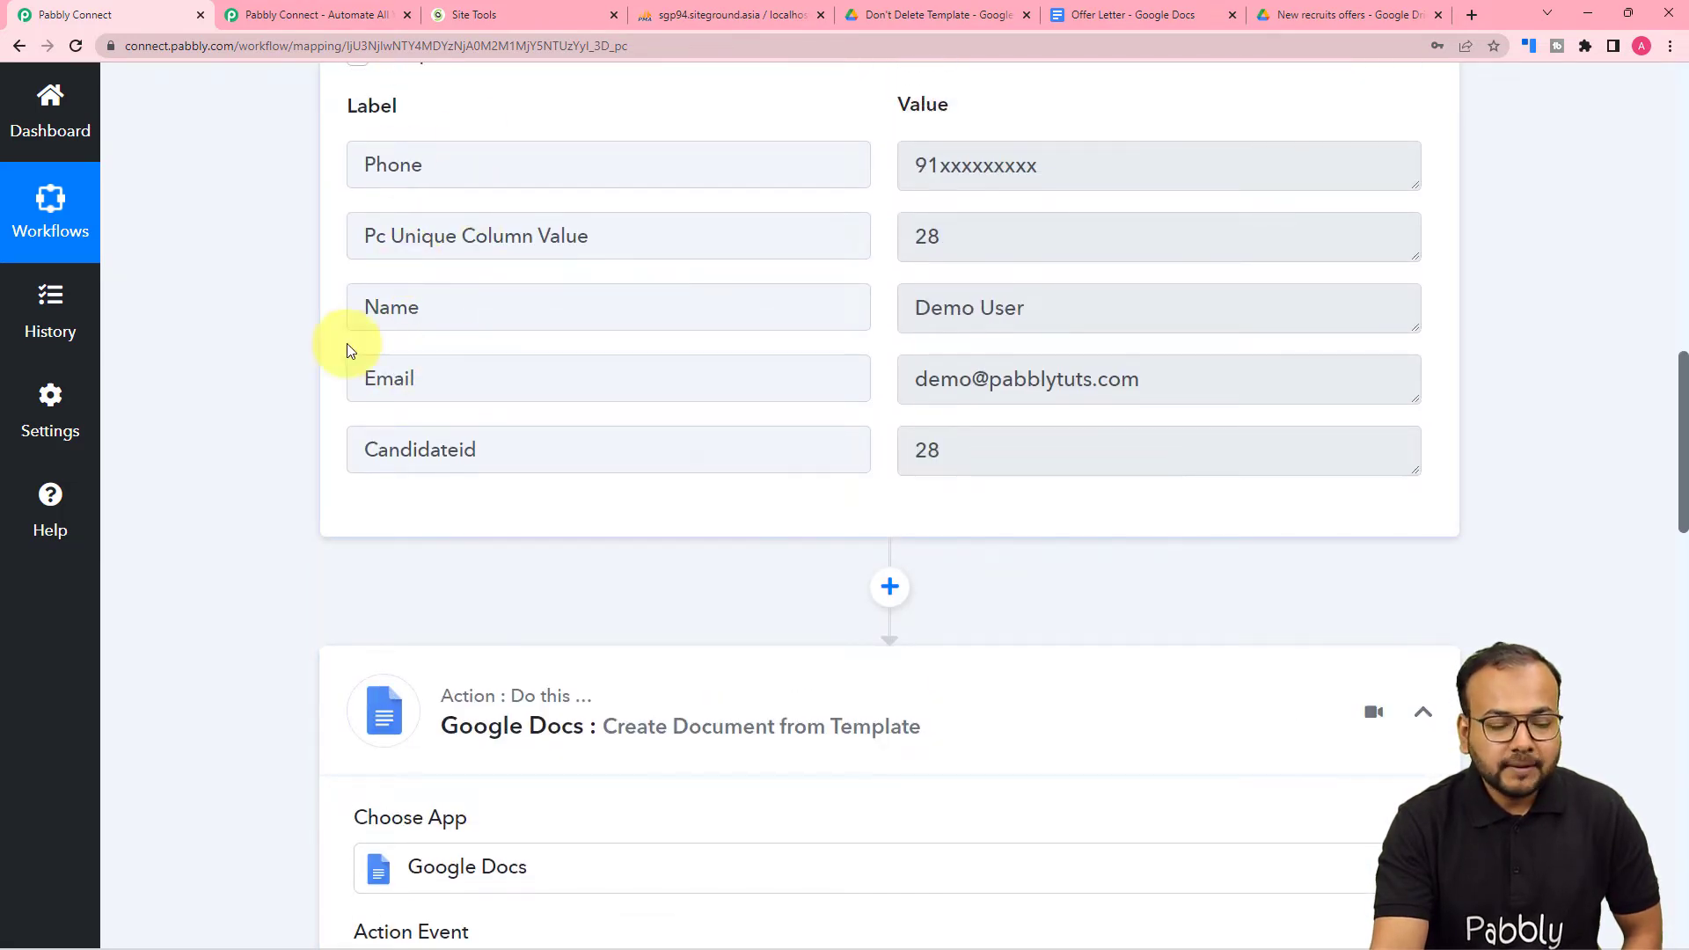
scroll(253, 437, "down", 5)
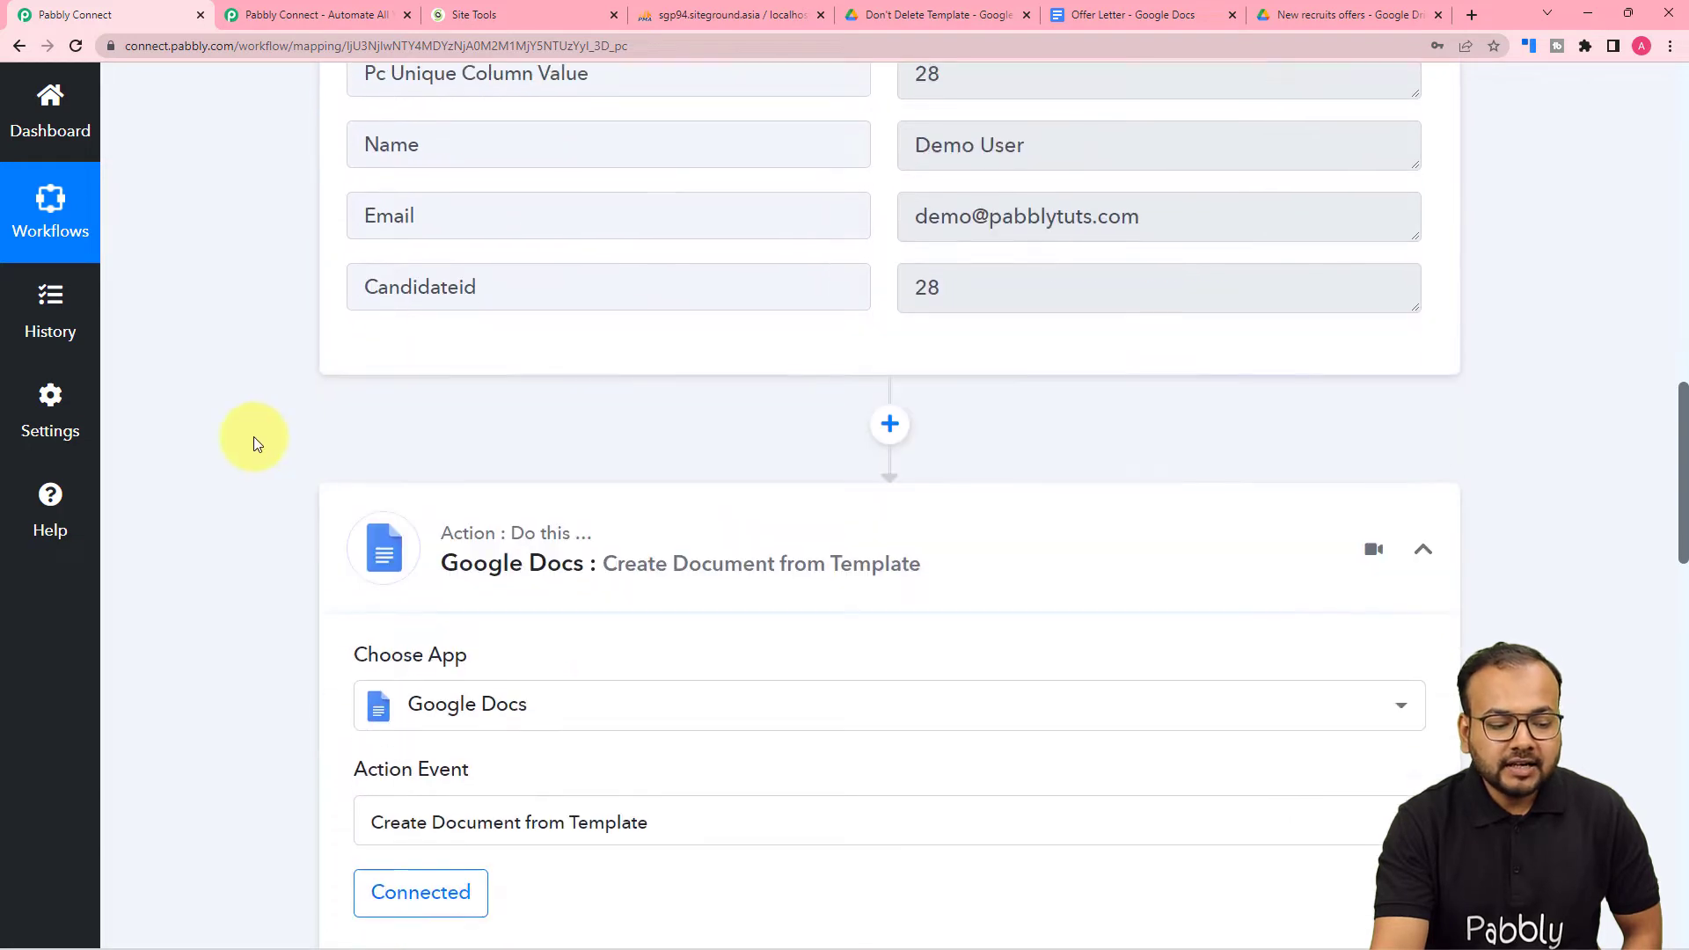
scroll(253, 437, "down", 7)
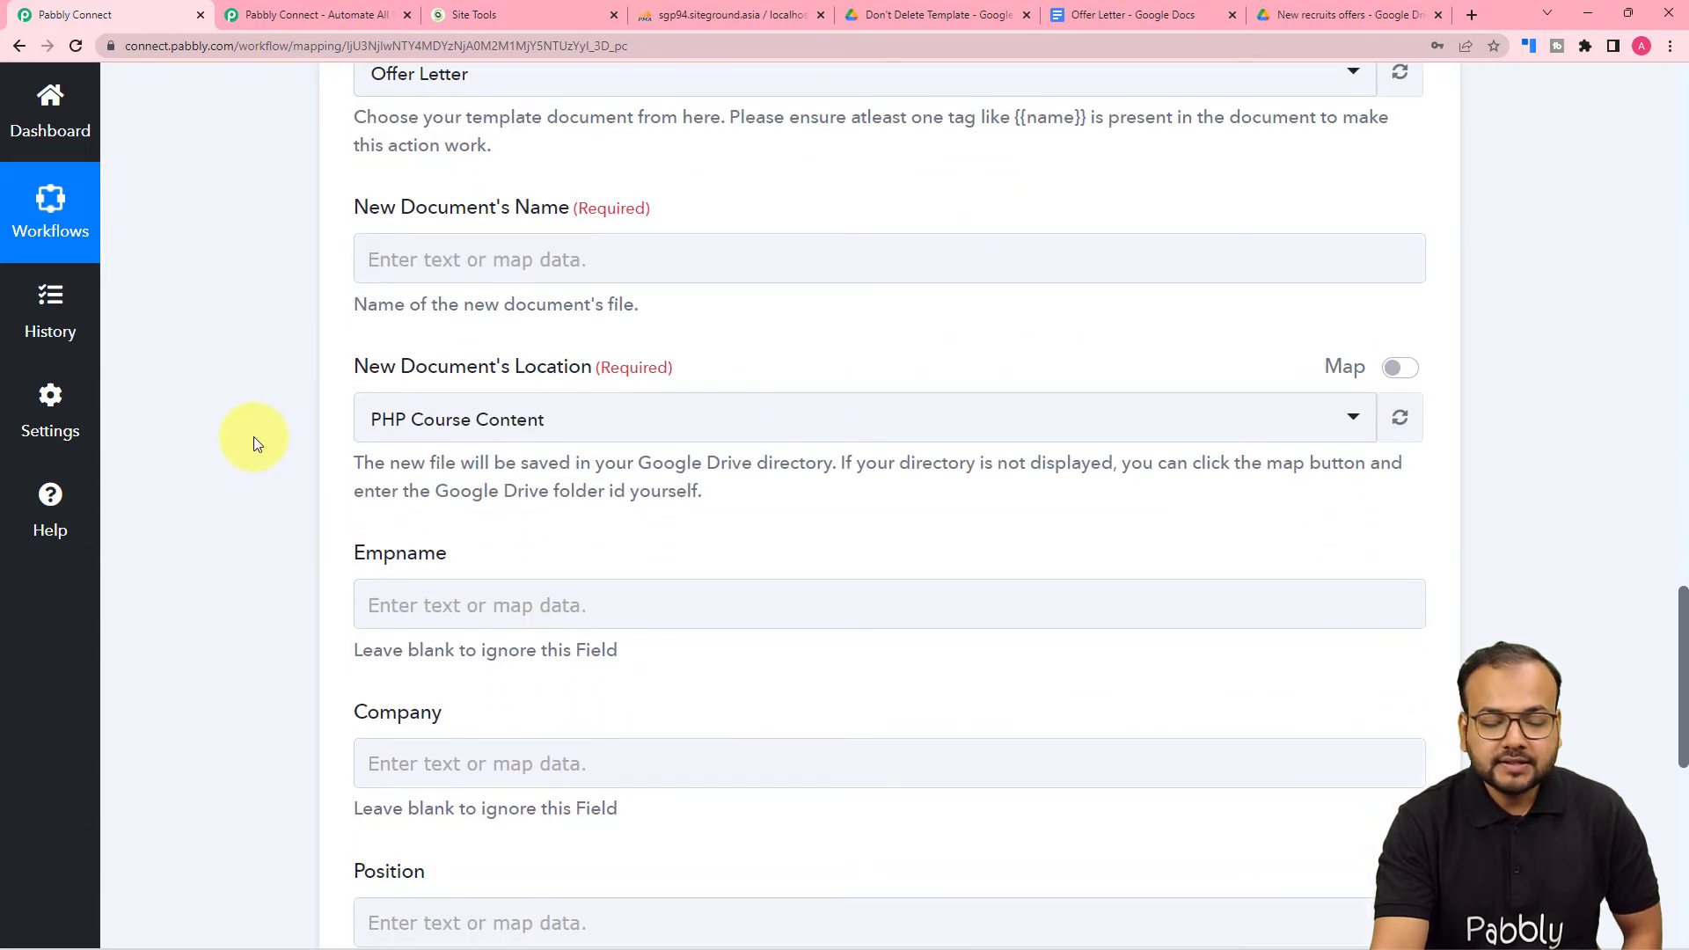
left_click(457, 263)
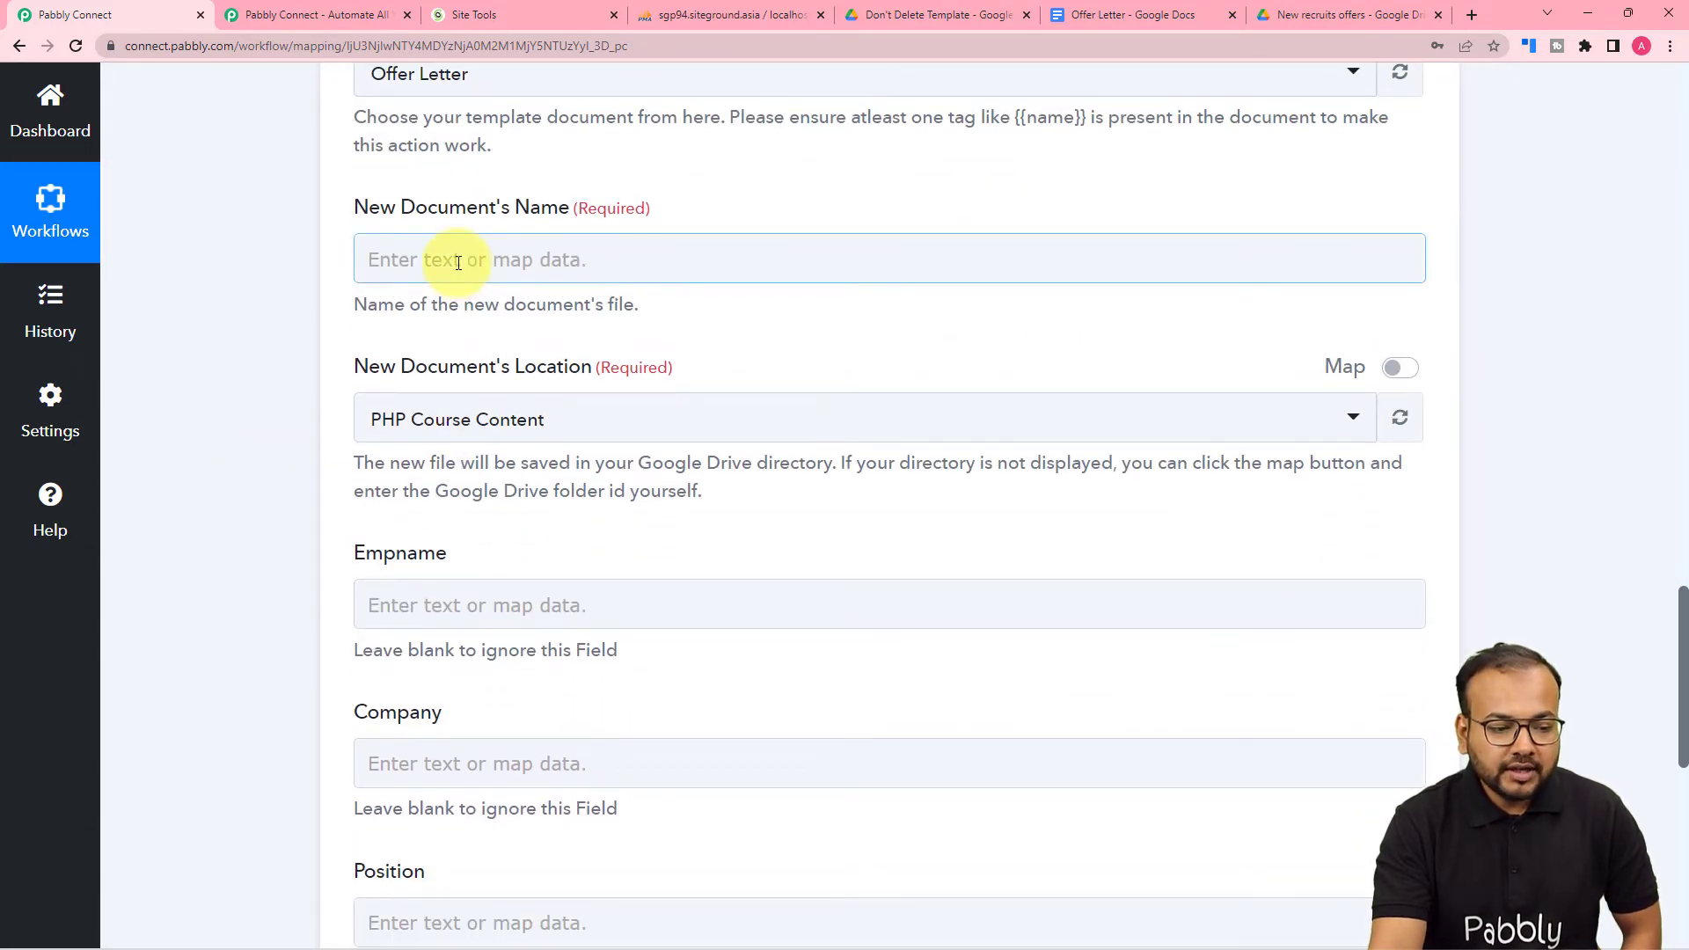
left_click(466, 260)
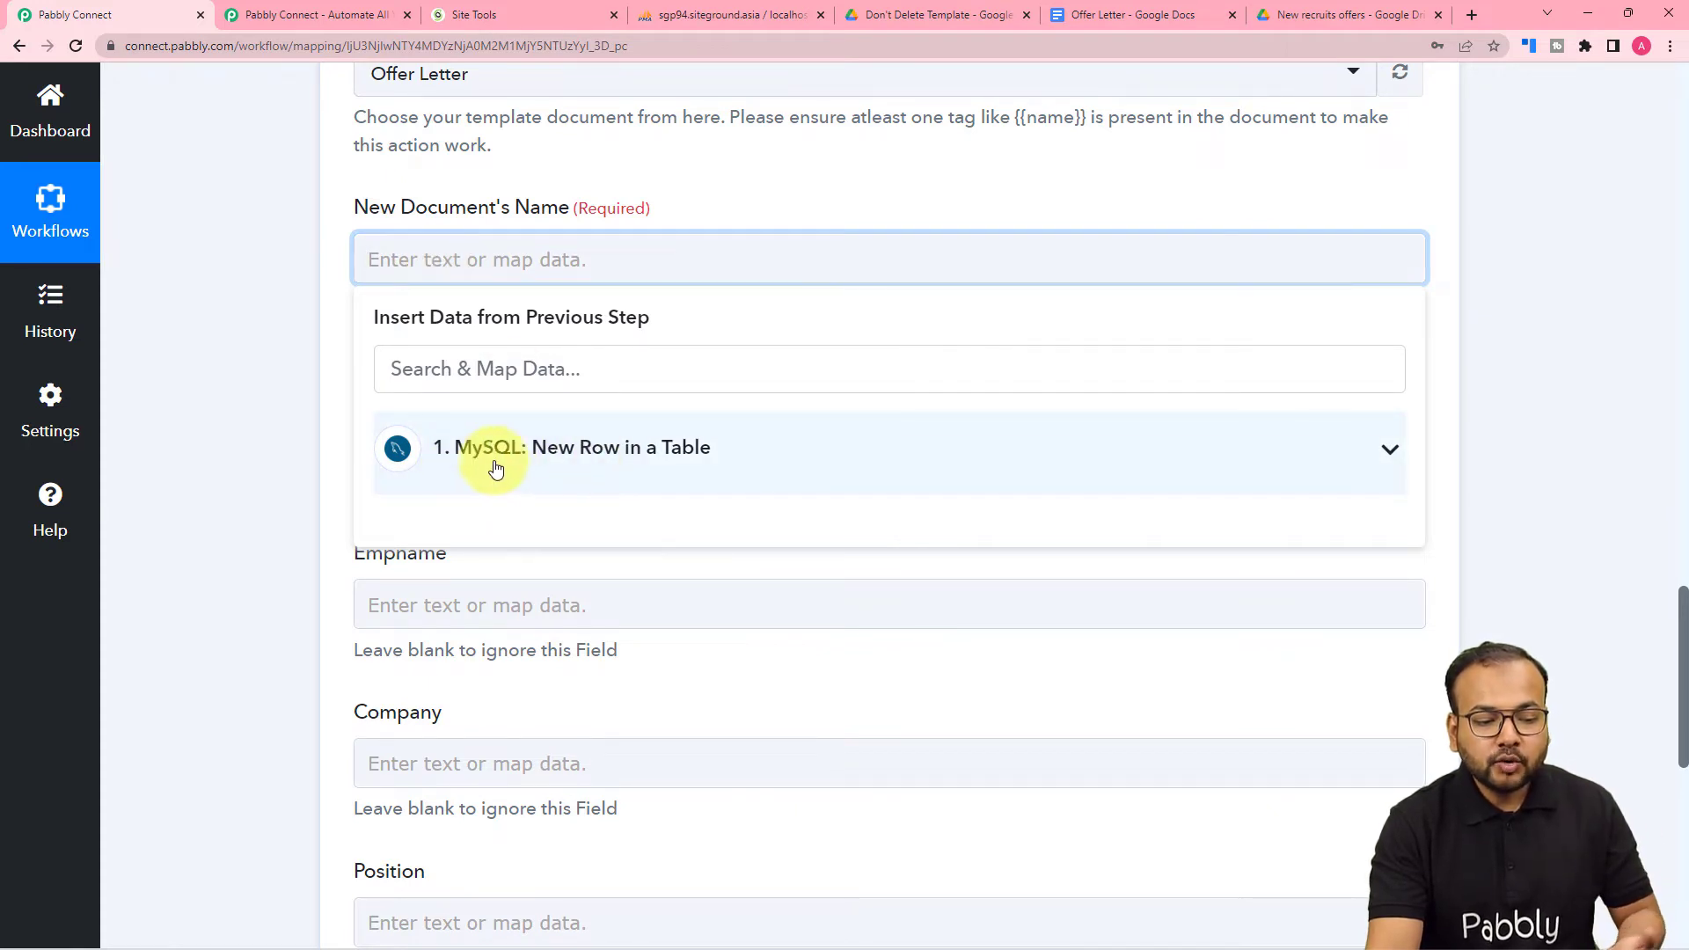
left_click(544, 473)
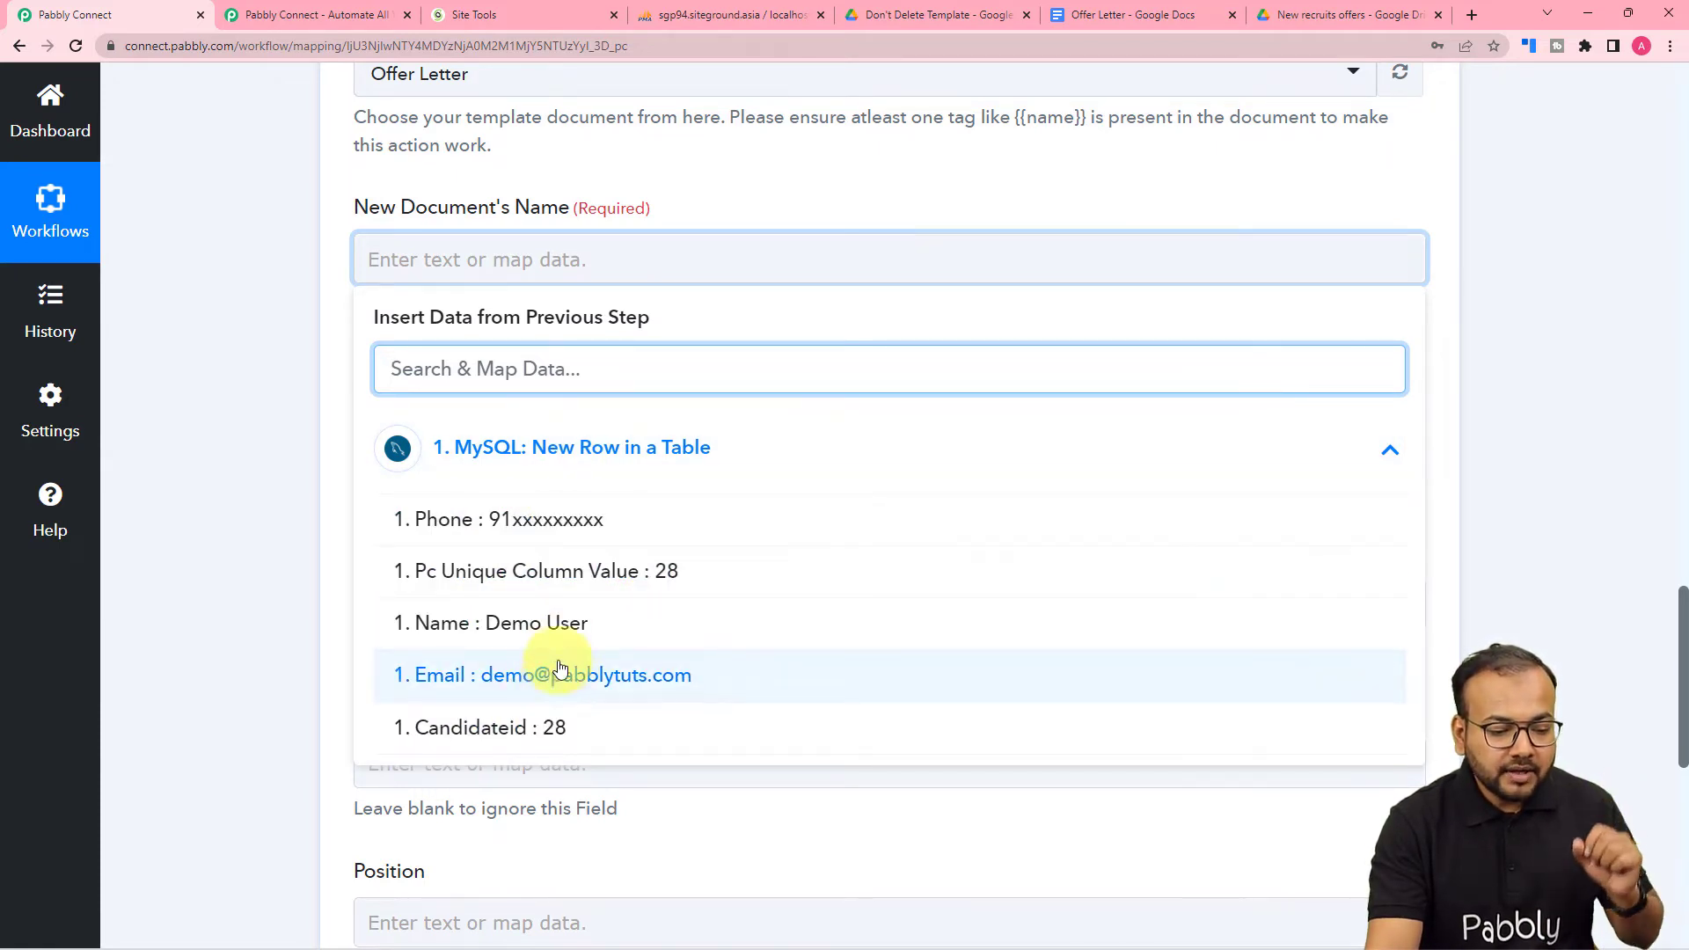
left_click(491, 630)
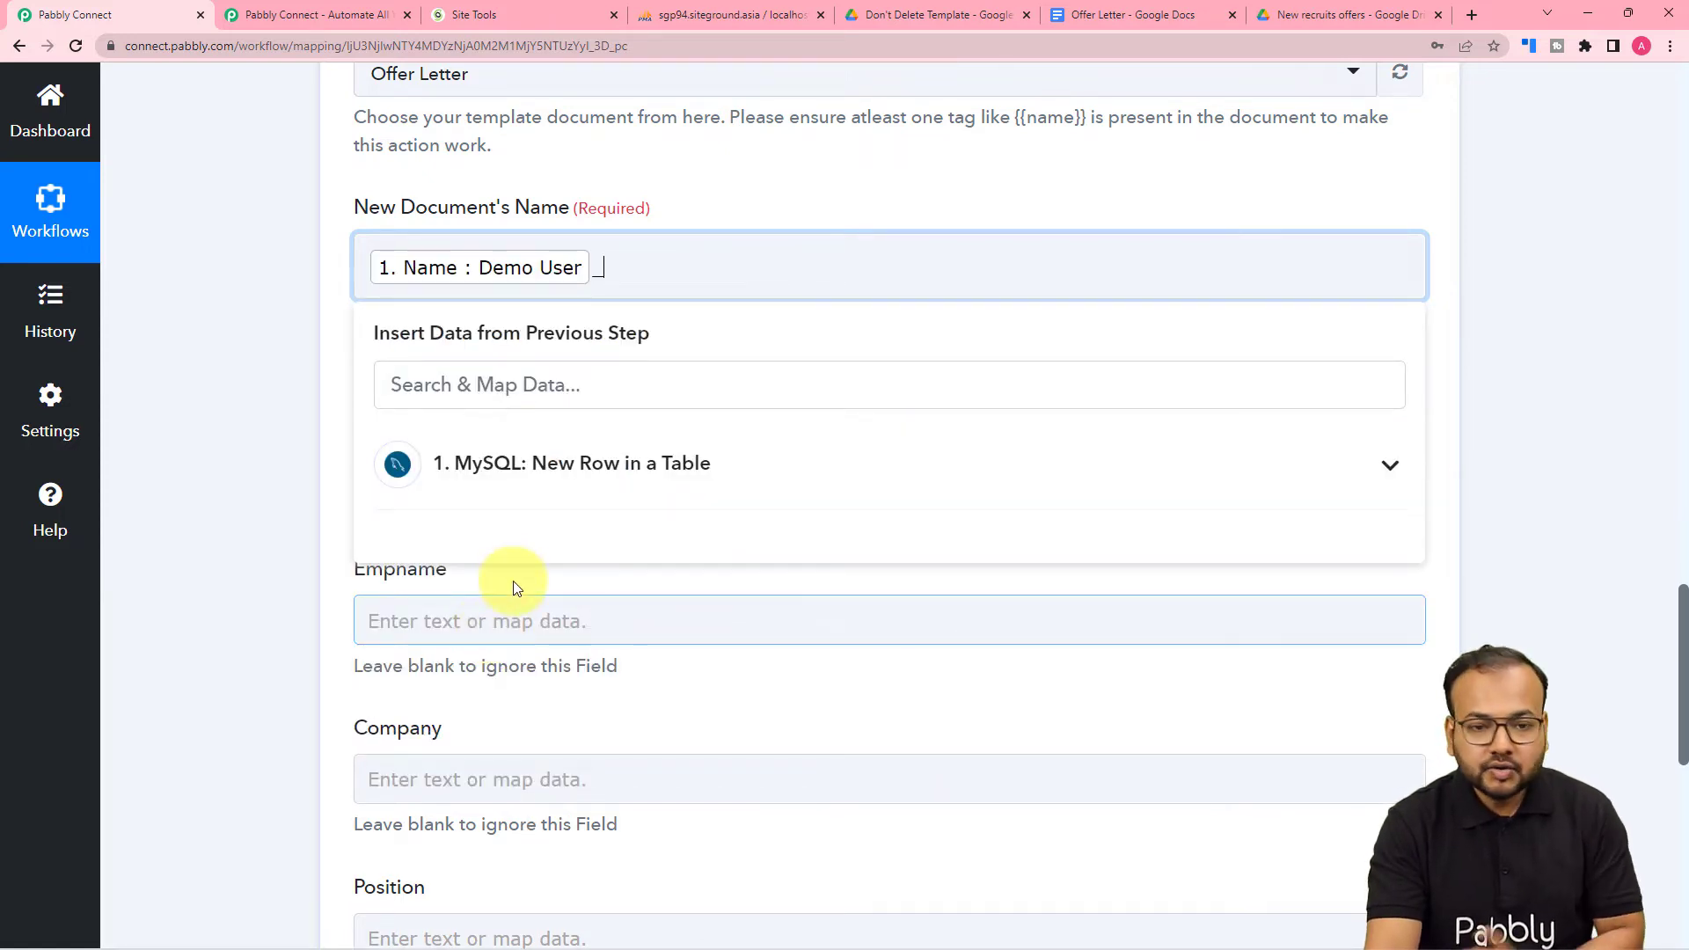
left_click(537, 483)
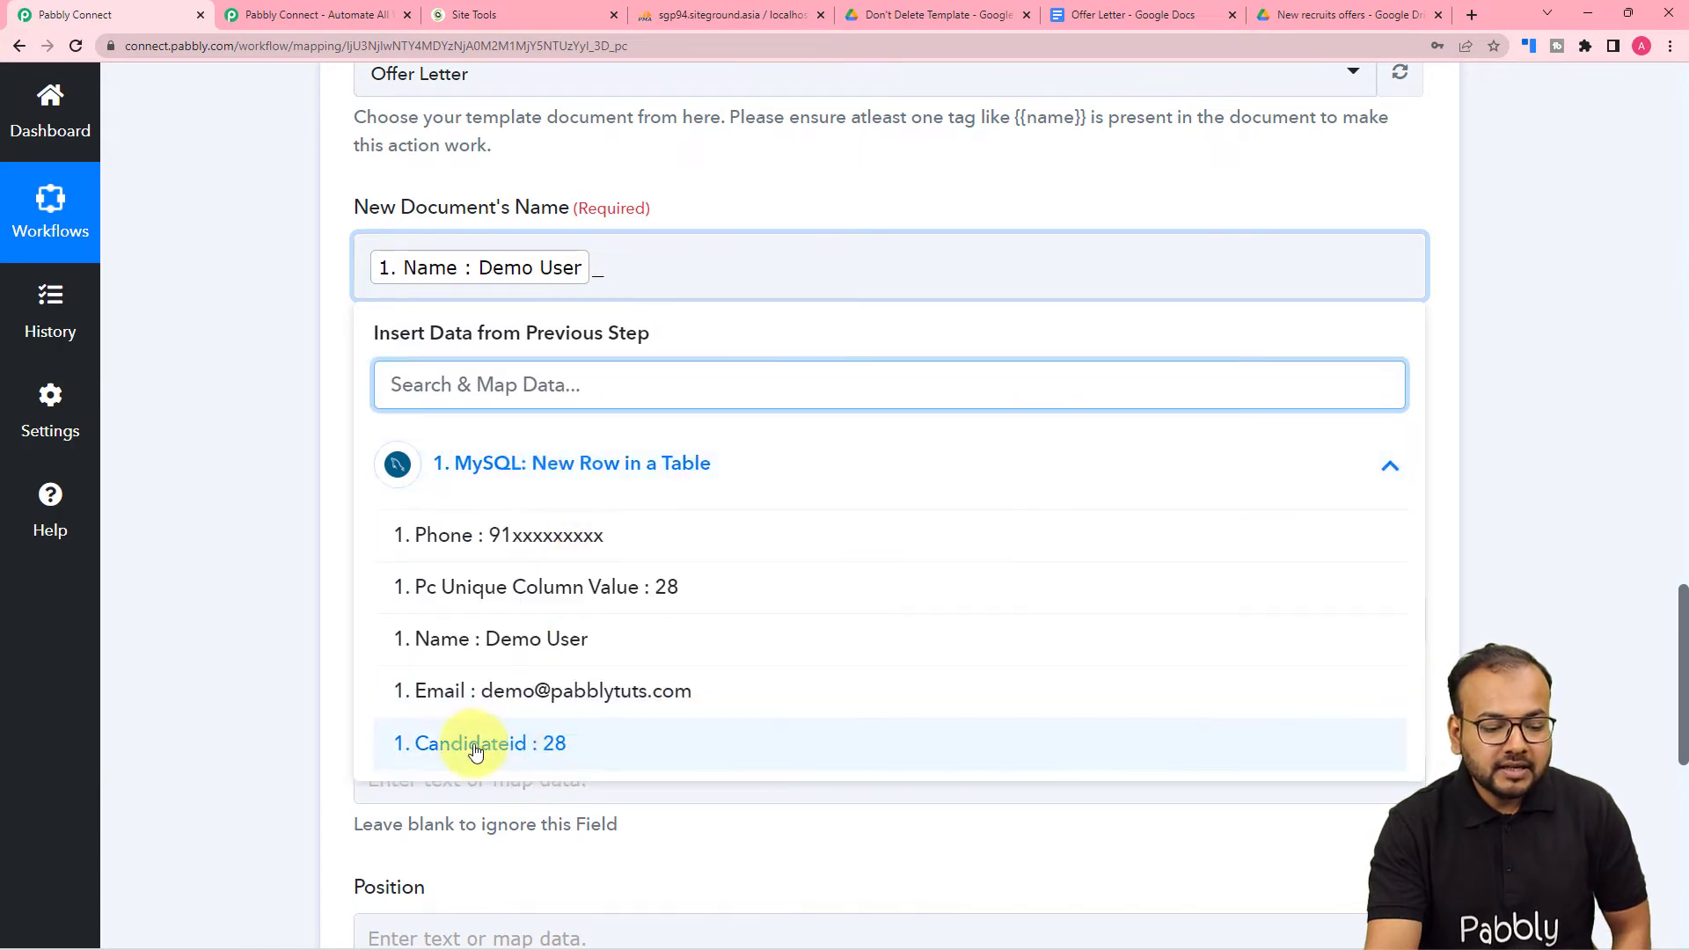
left_click(538, 746)
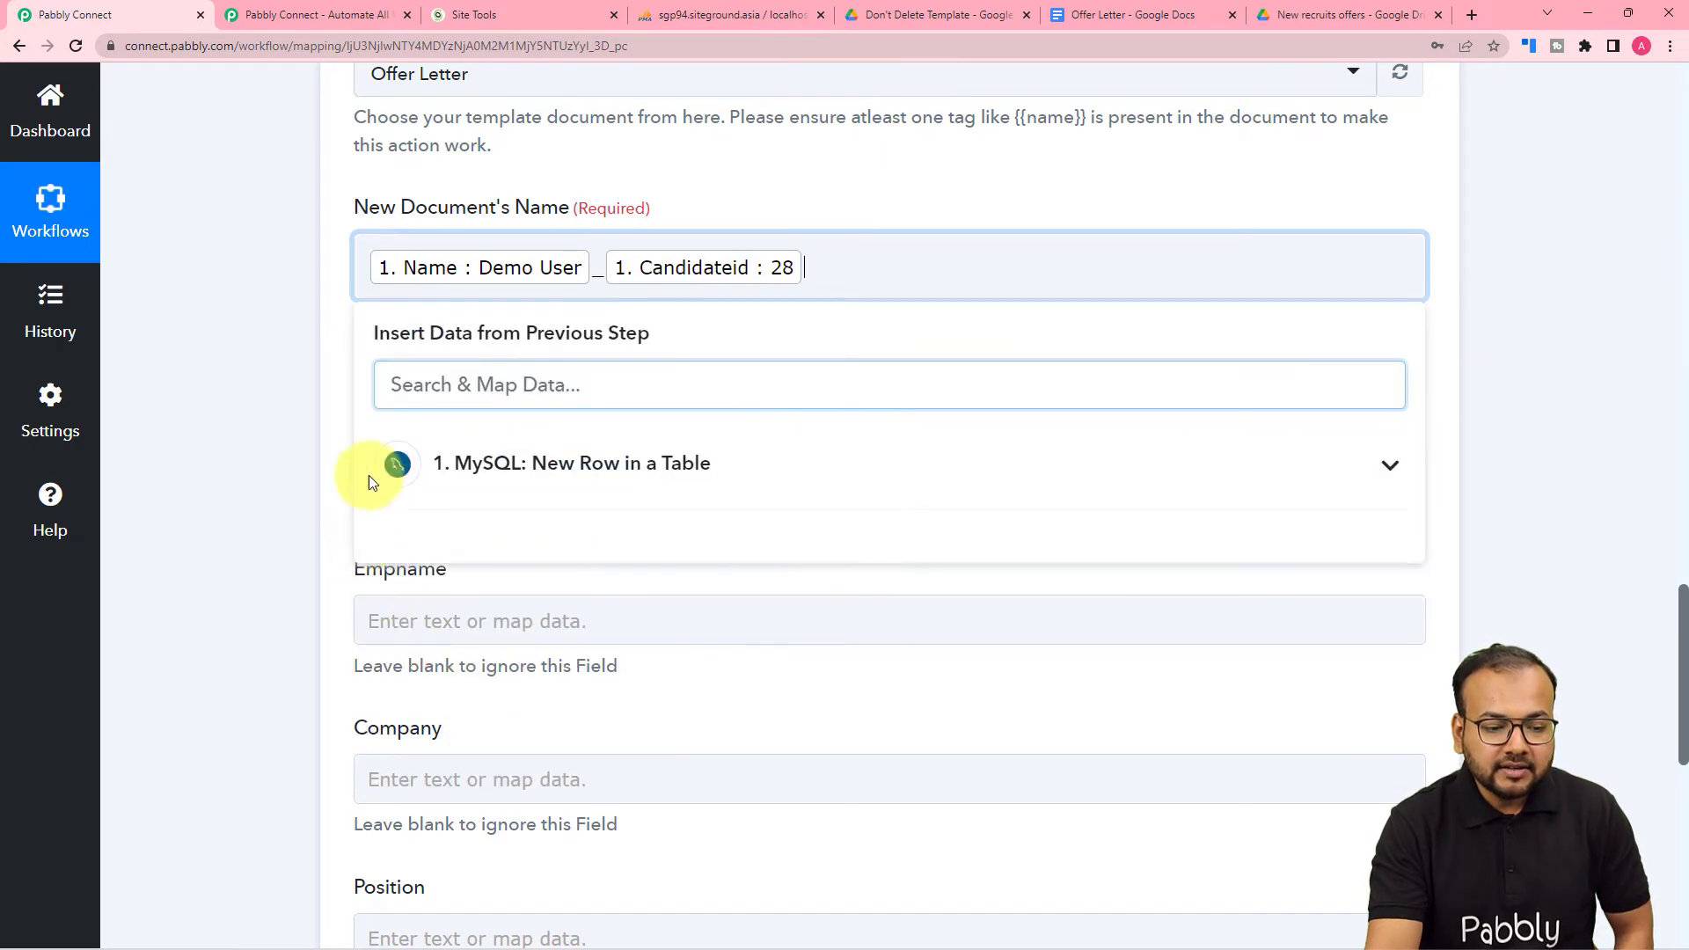
left_click(309, 378)
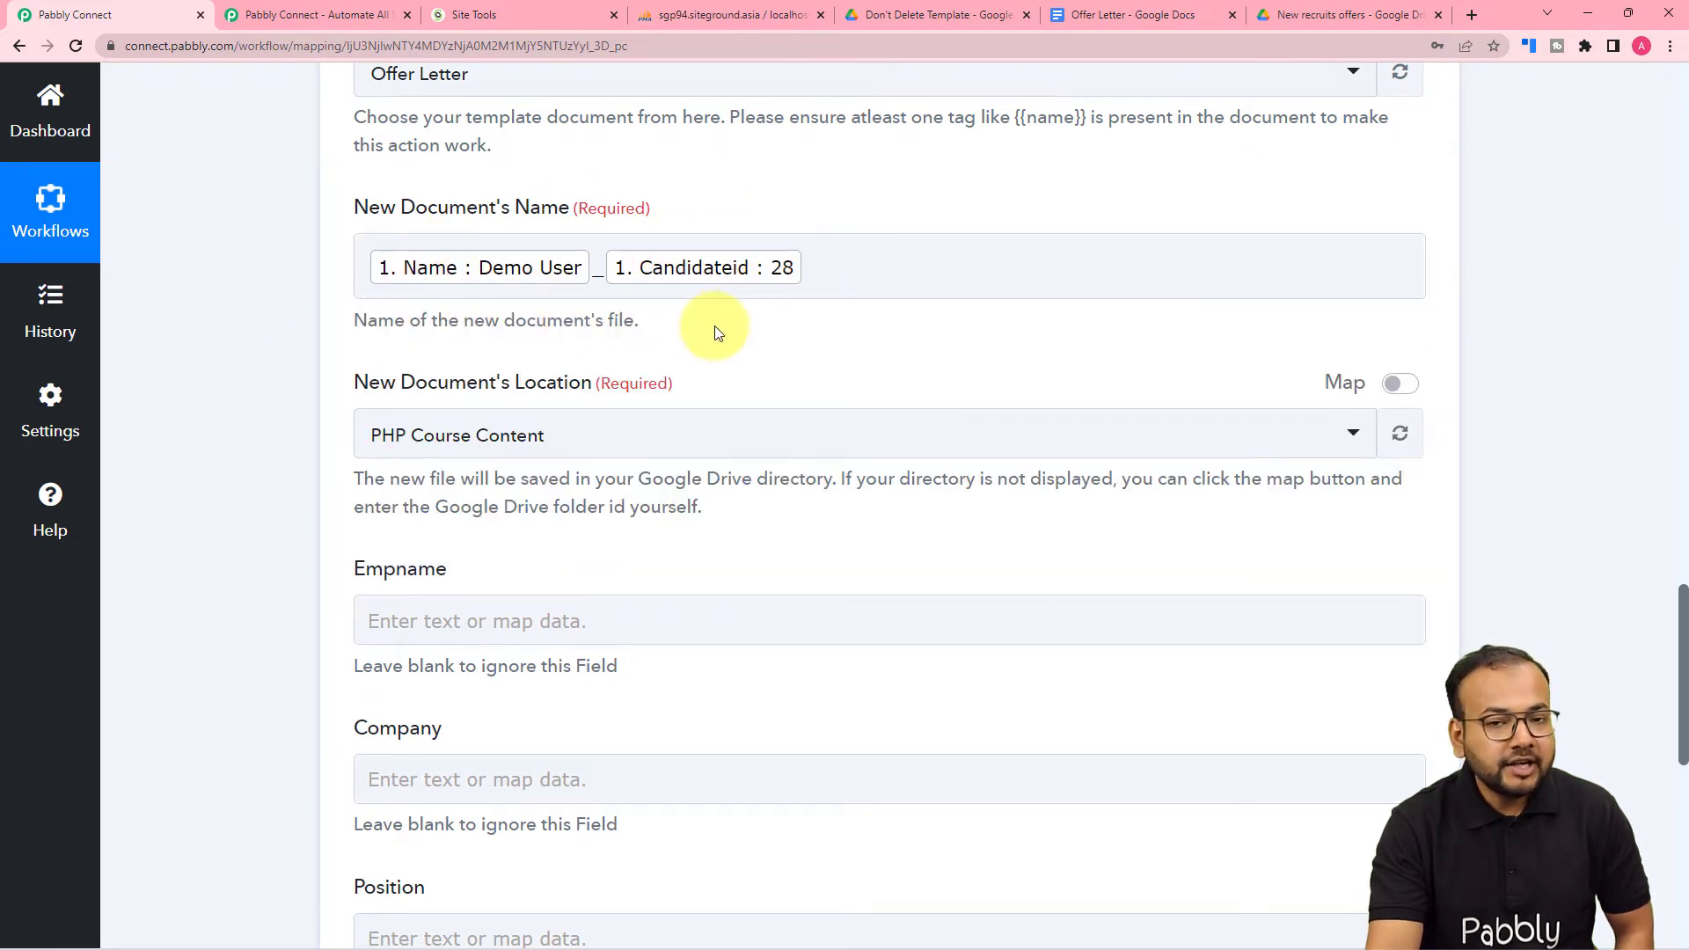
Check the target folder's name in Google Drive and set the new document's location to New recruits offers
scroll(715, 332, "down", 1)
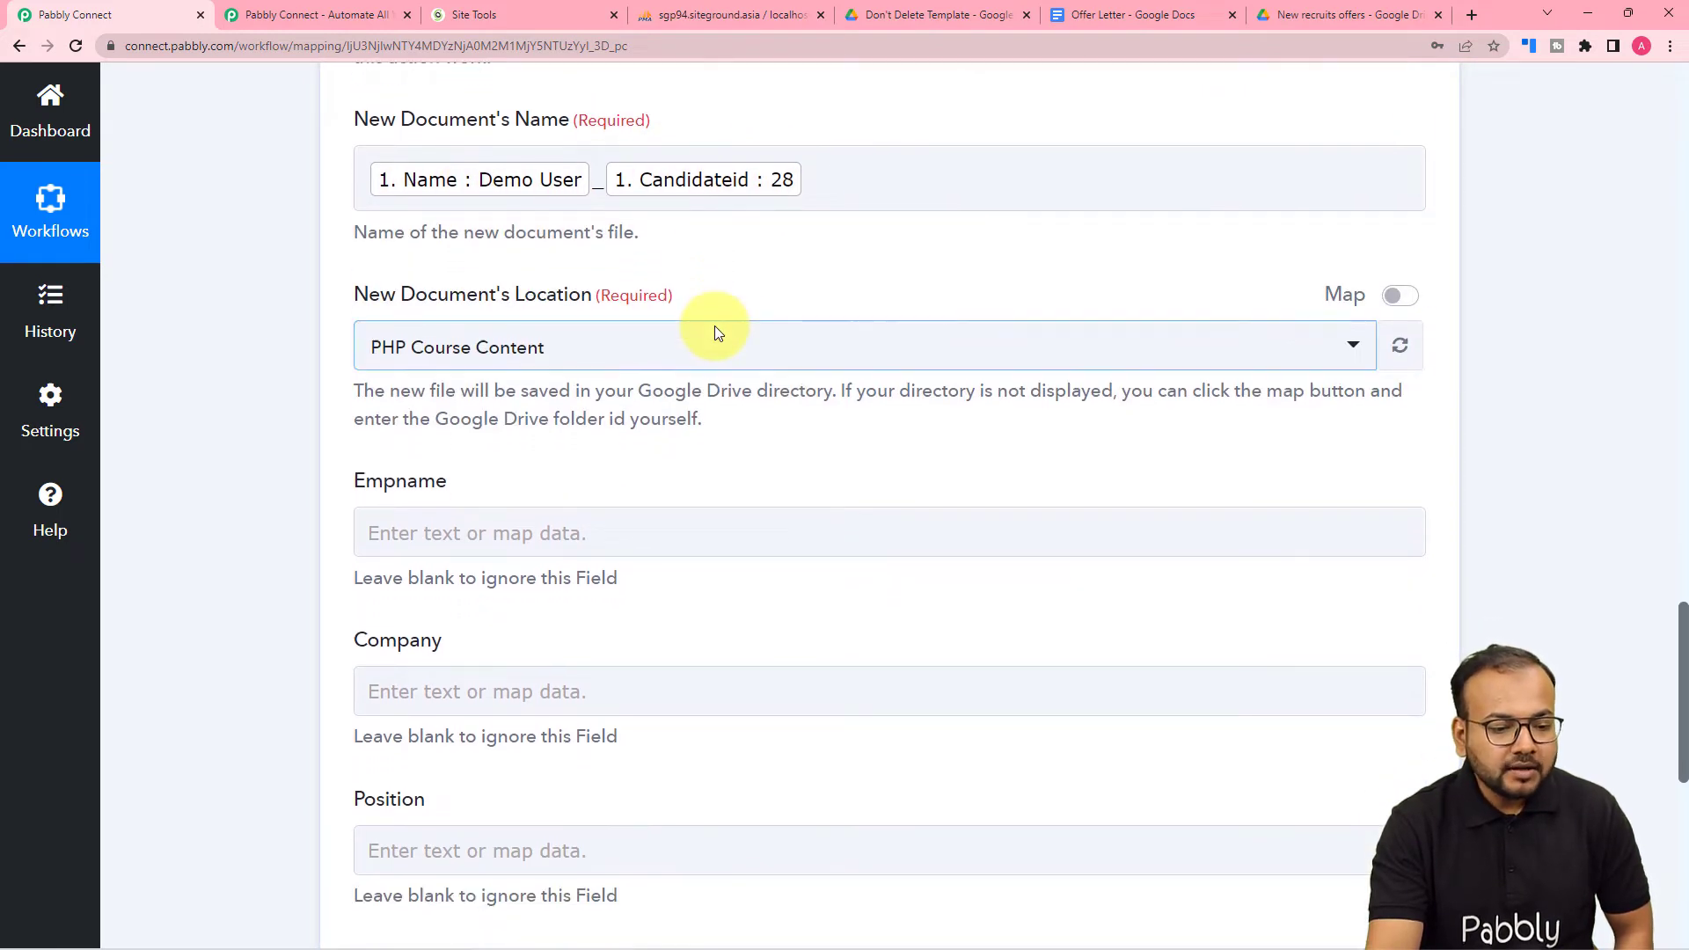
scroll(714, 332, "down", 2)
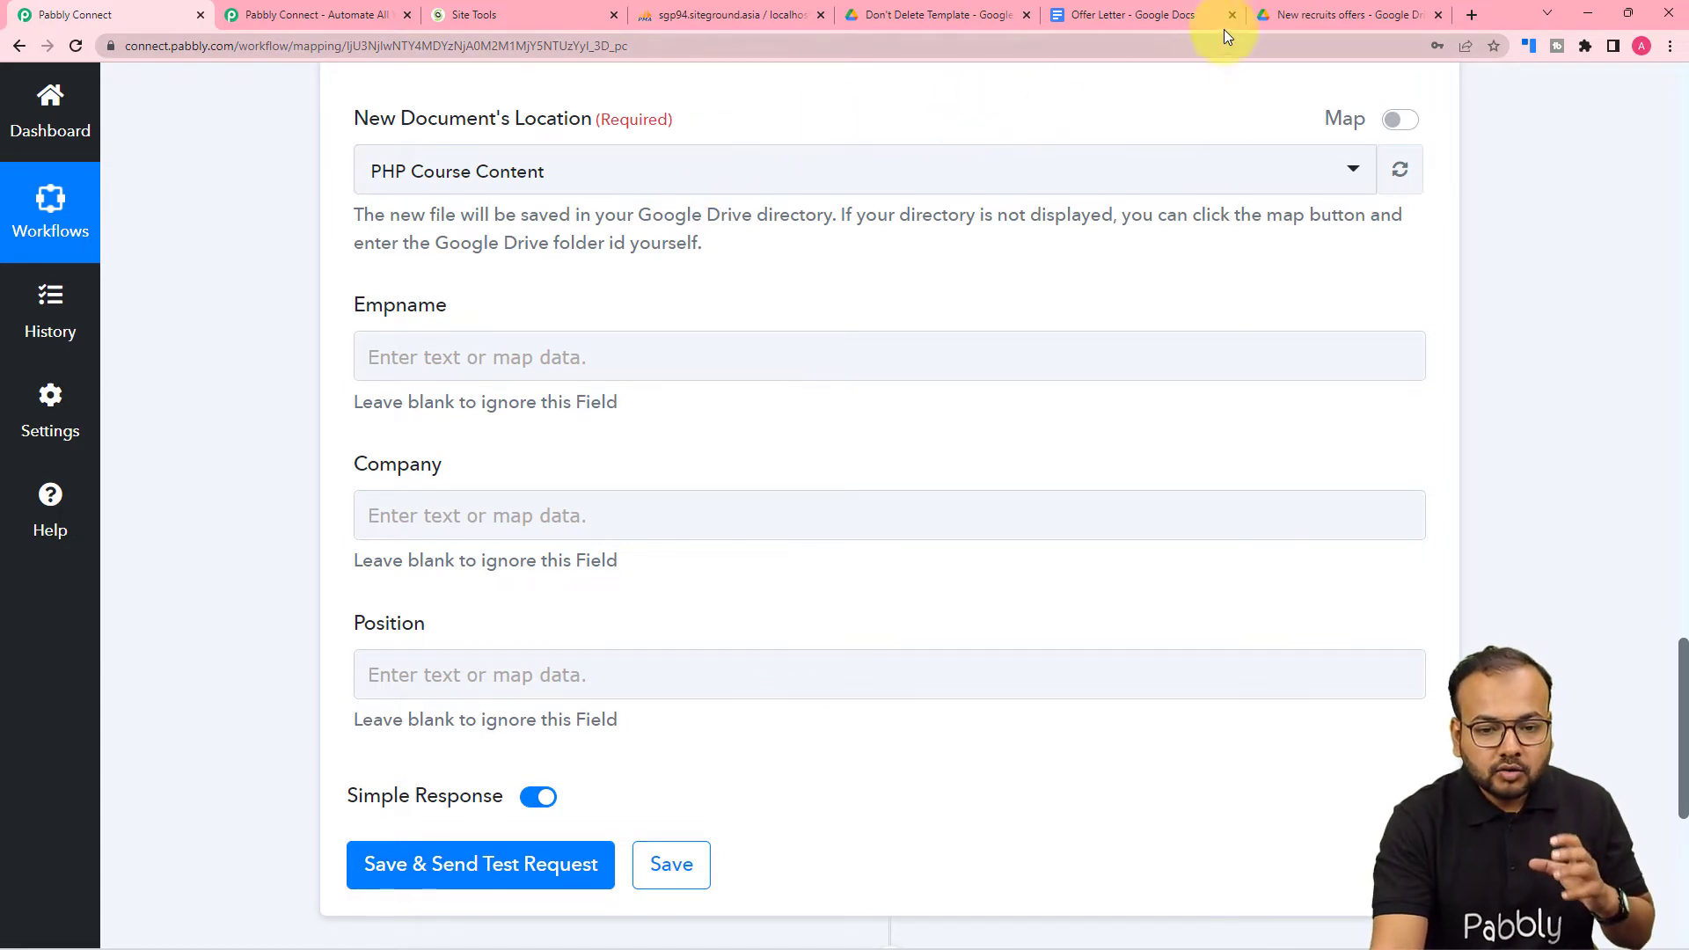
left_click(1303, 13)
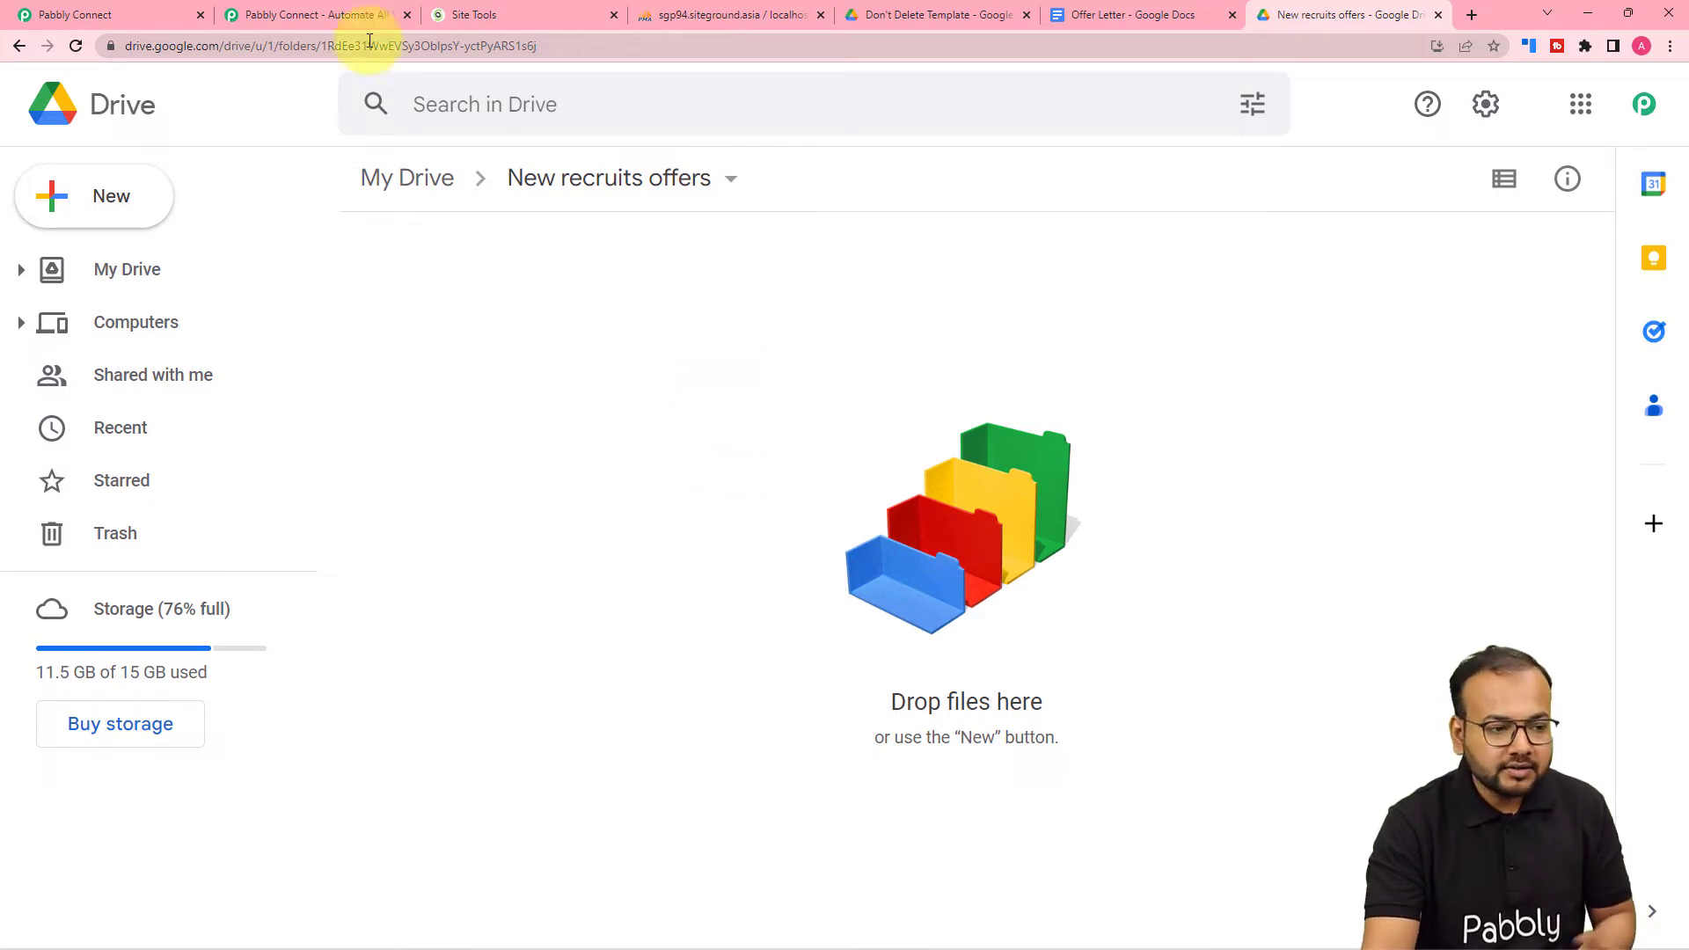
left_click(151, 15)
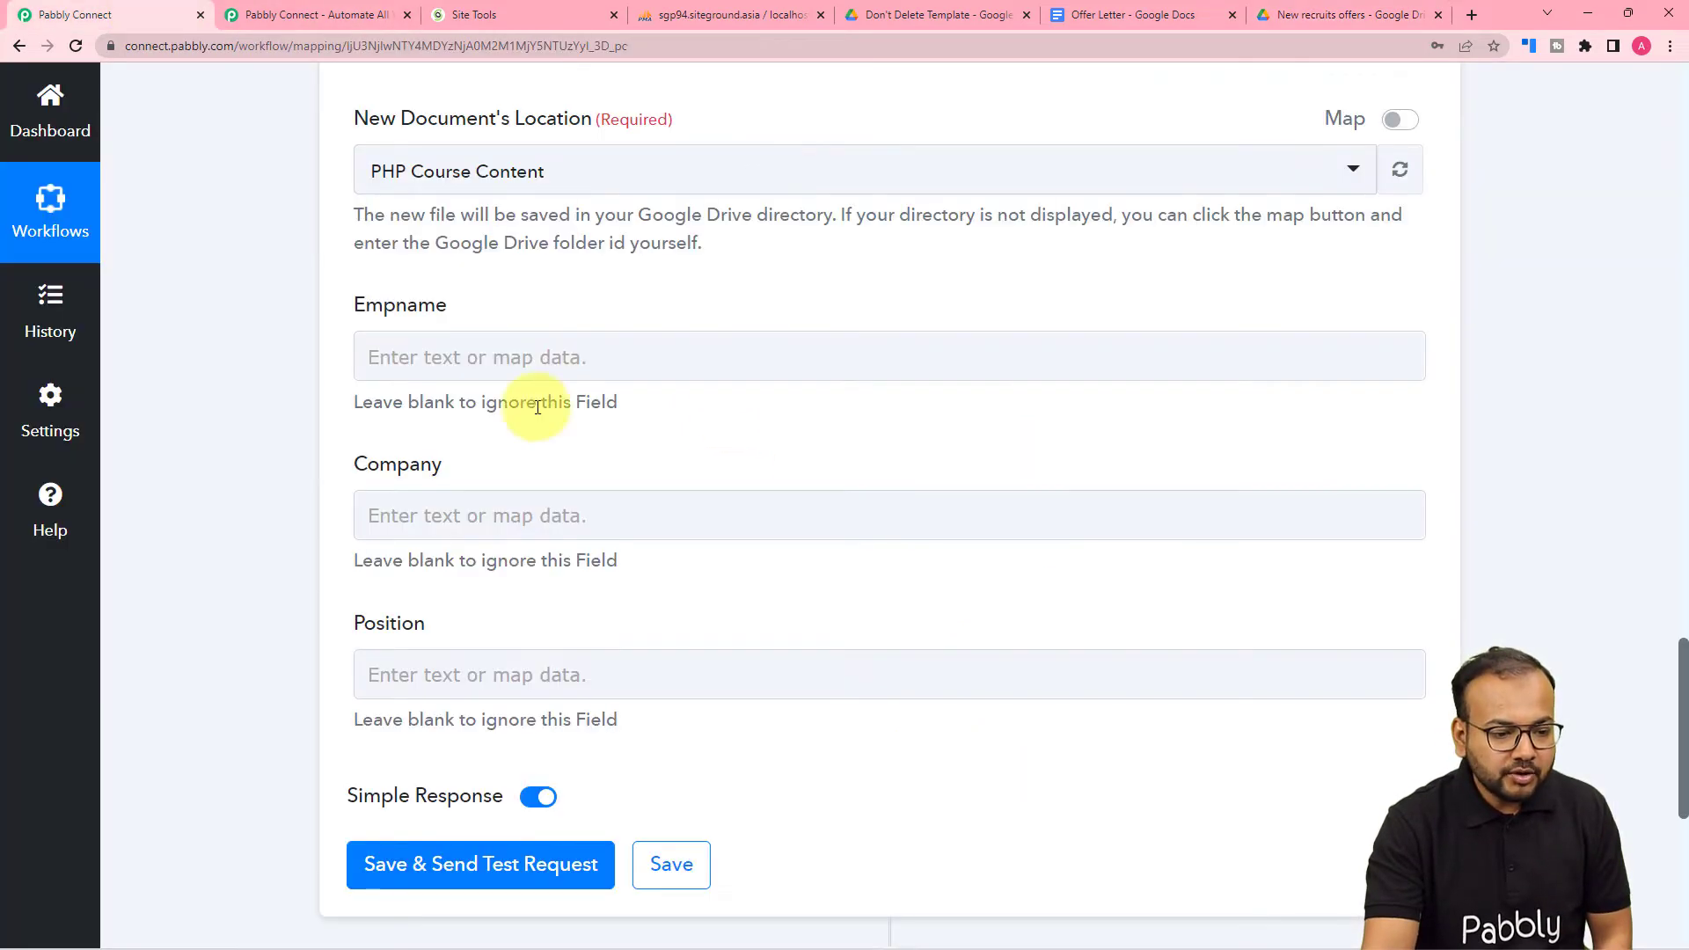
left_click(547, 187)
type("new")
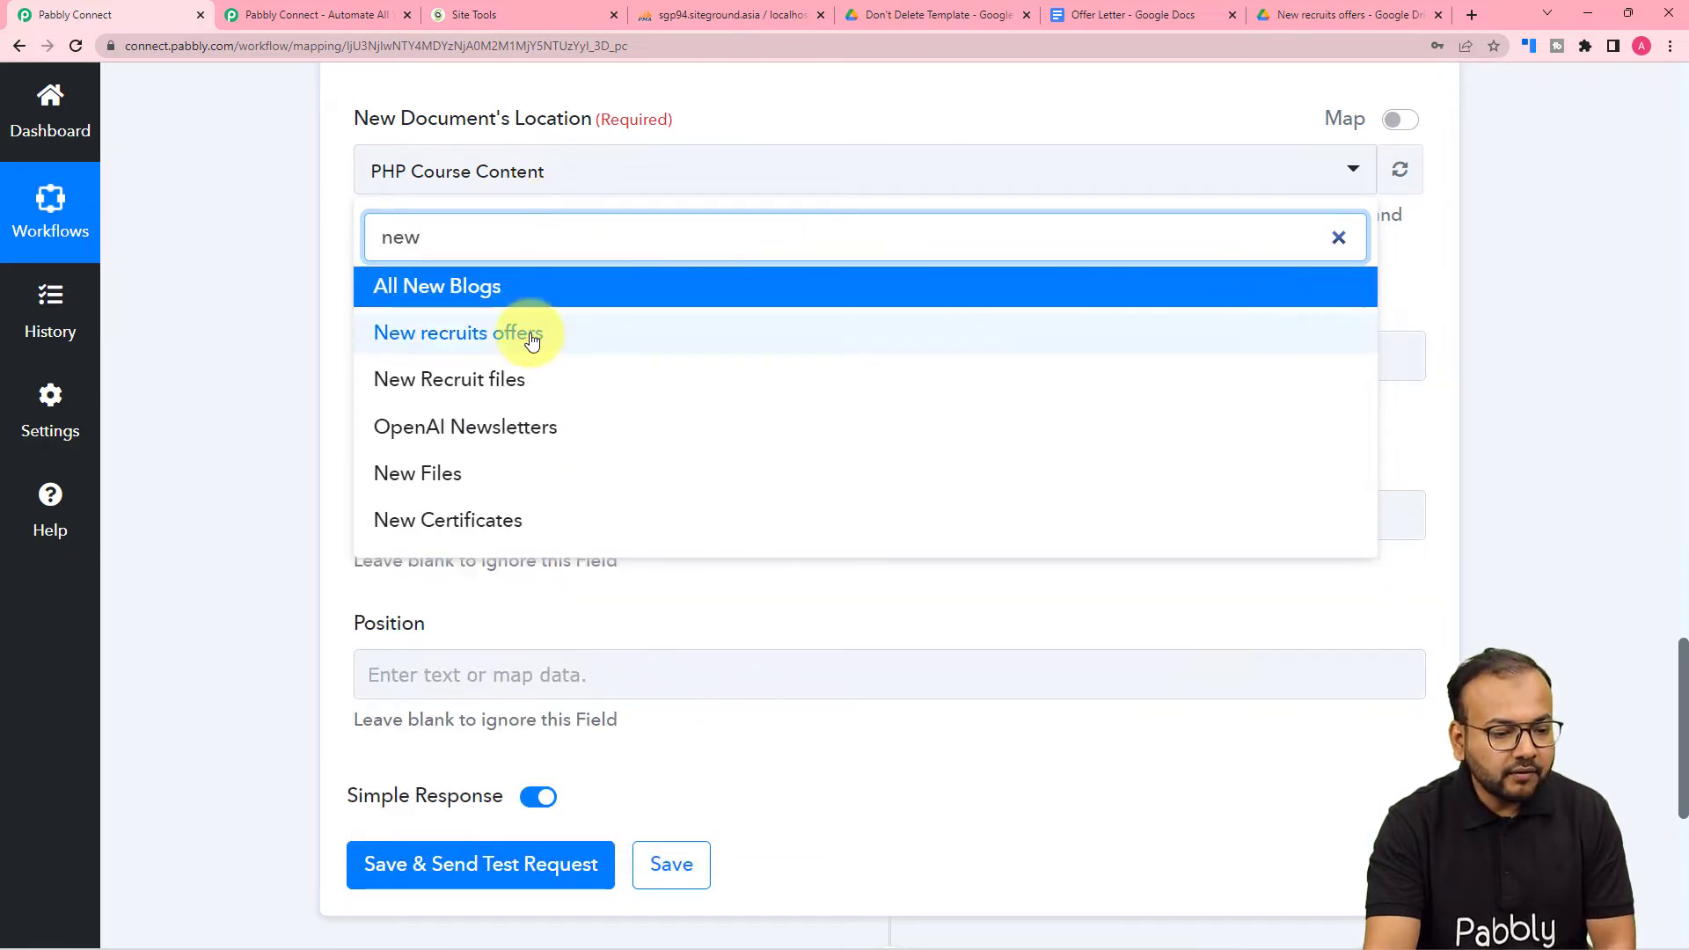
left_click(528, 333)
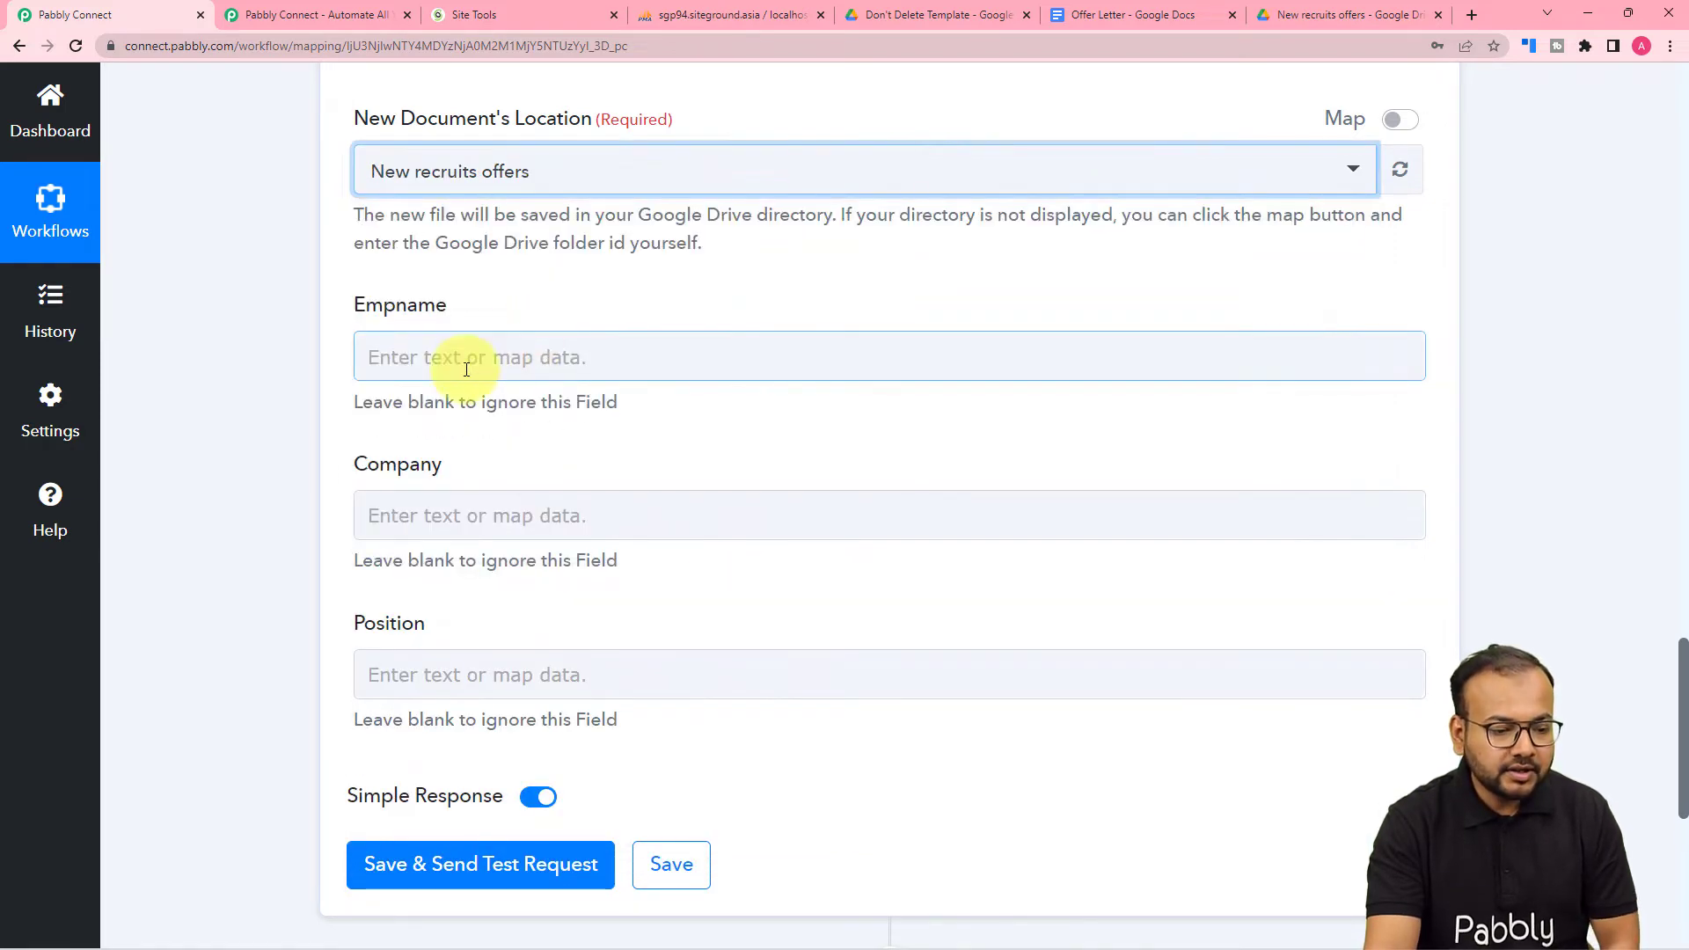
left_click(308, 314)
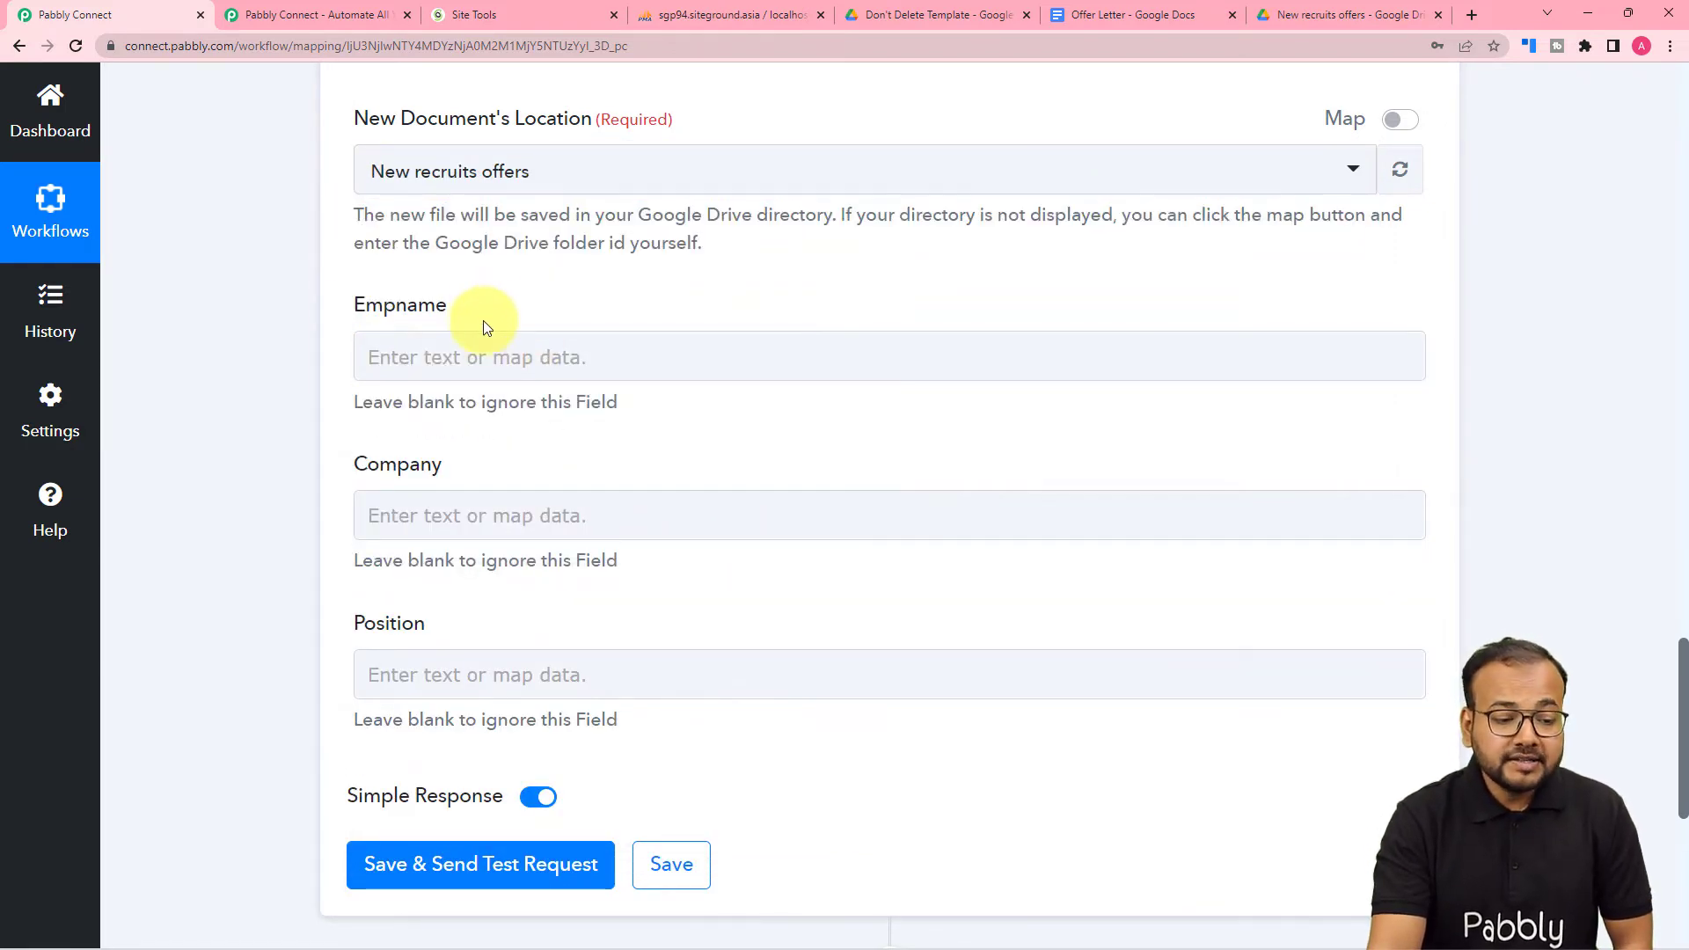
Compare the action's Empname, Company and Position fields with the placeholder tags in the Offer Letter template in Google Docs
scroll(441, 324, "down", 1)
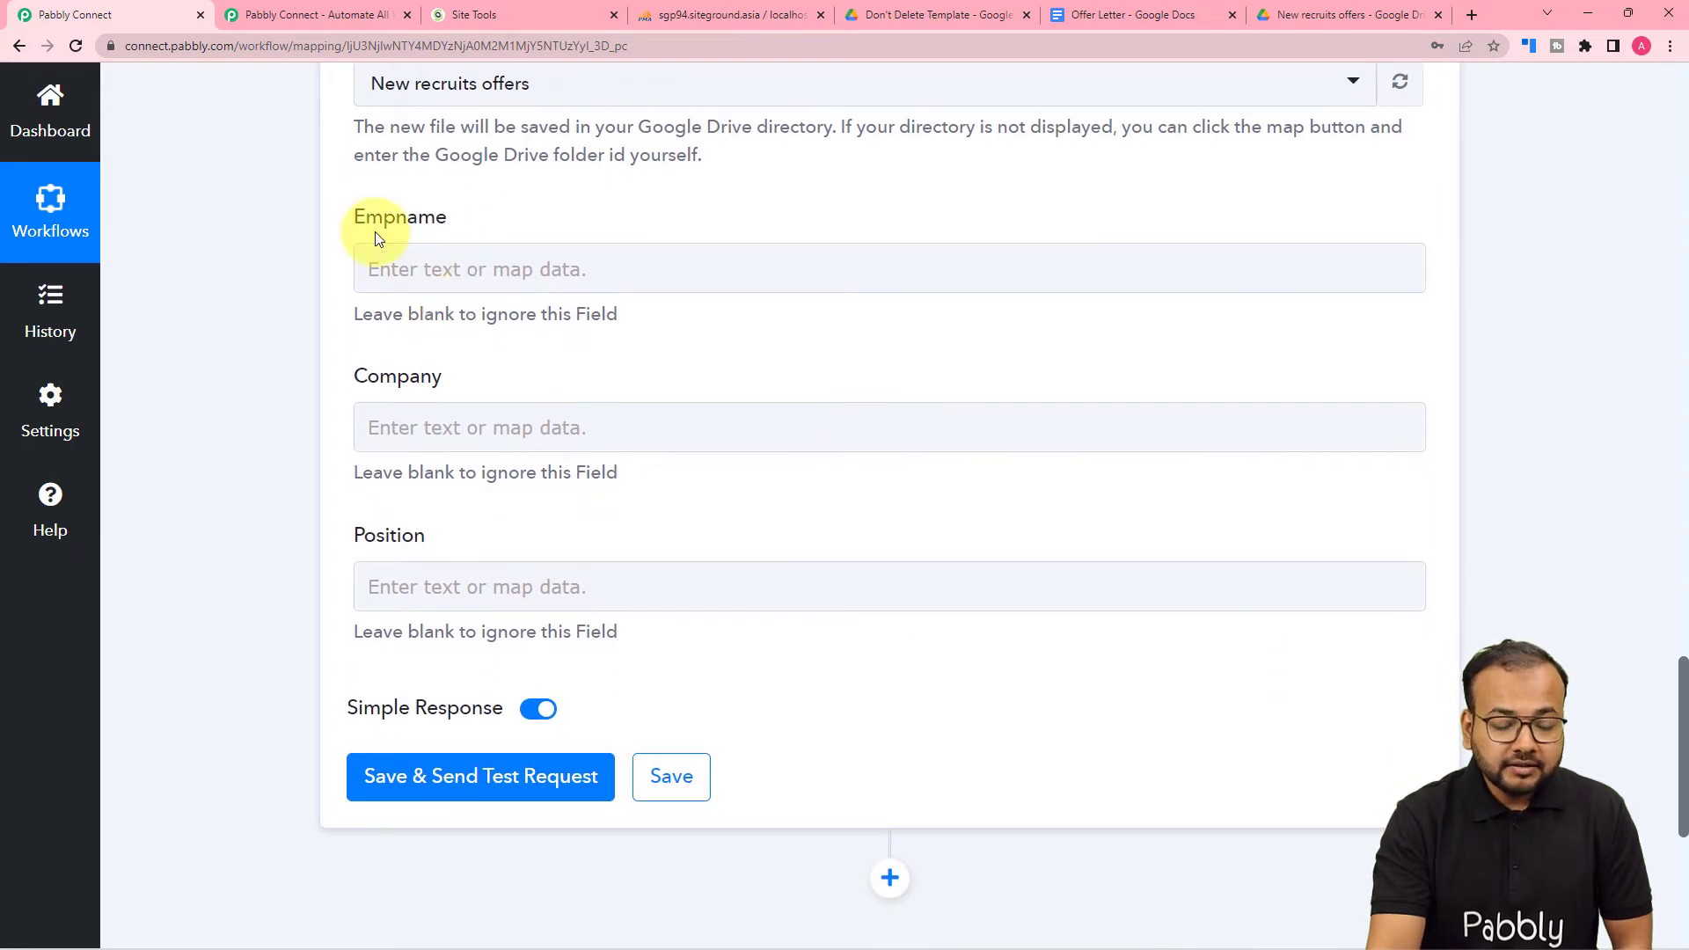
left_click(481, 254)
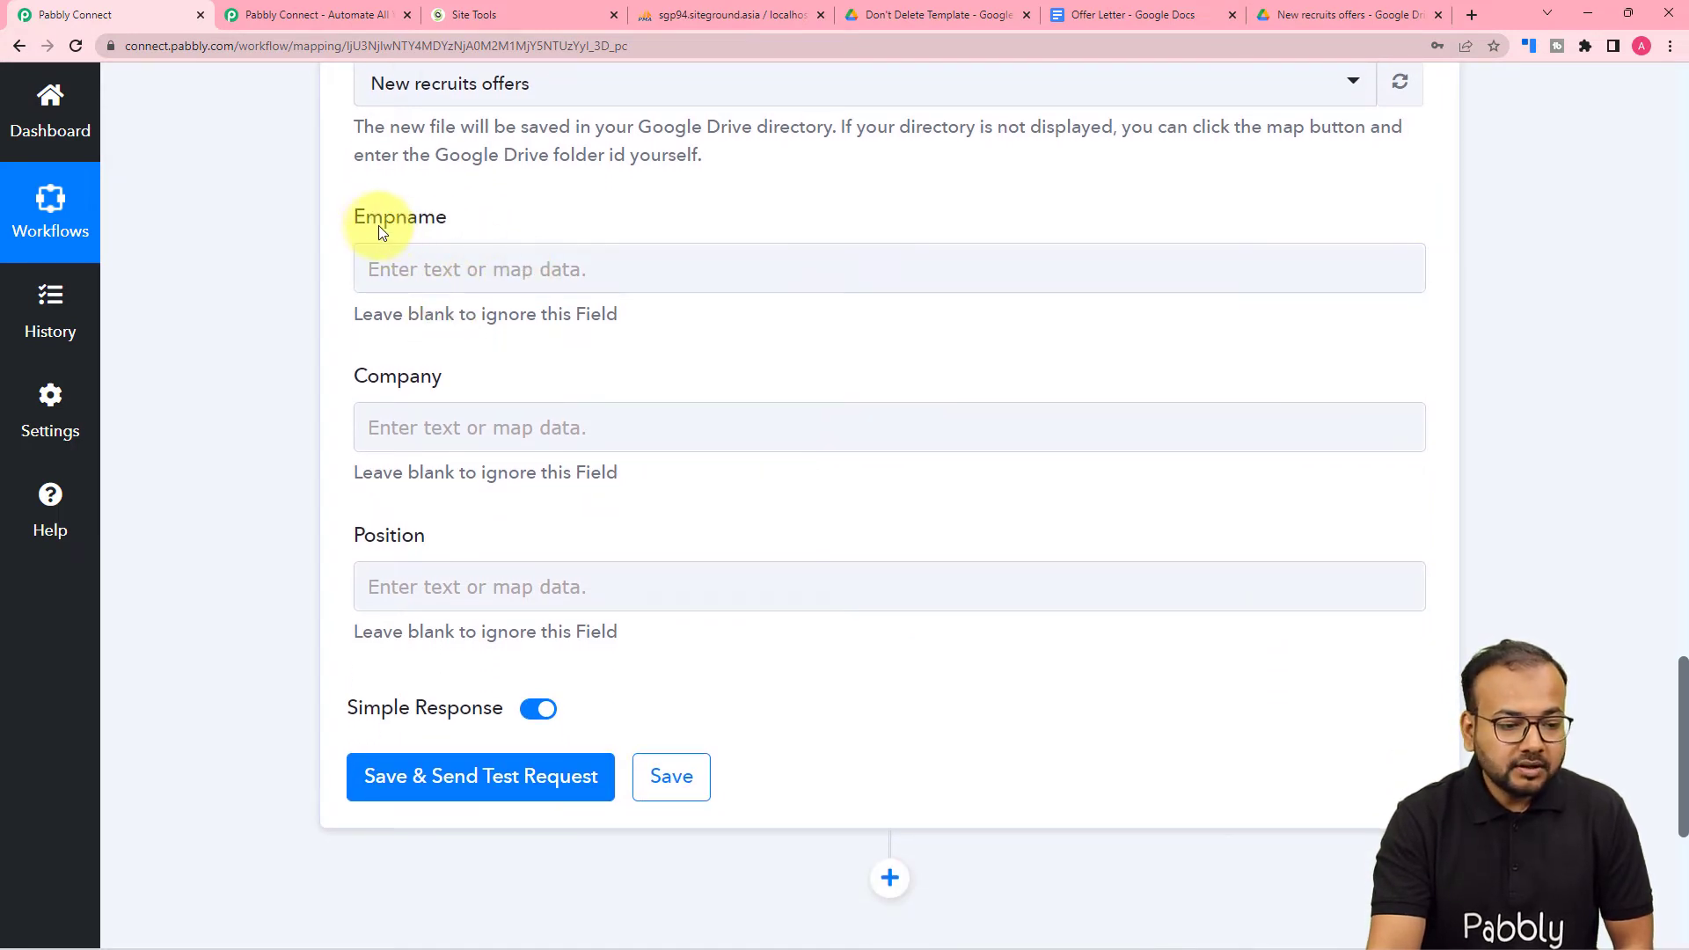
left_click(385, 587)
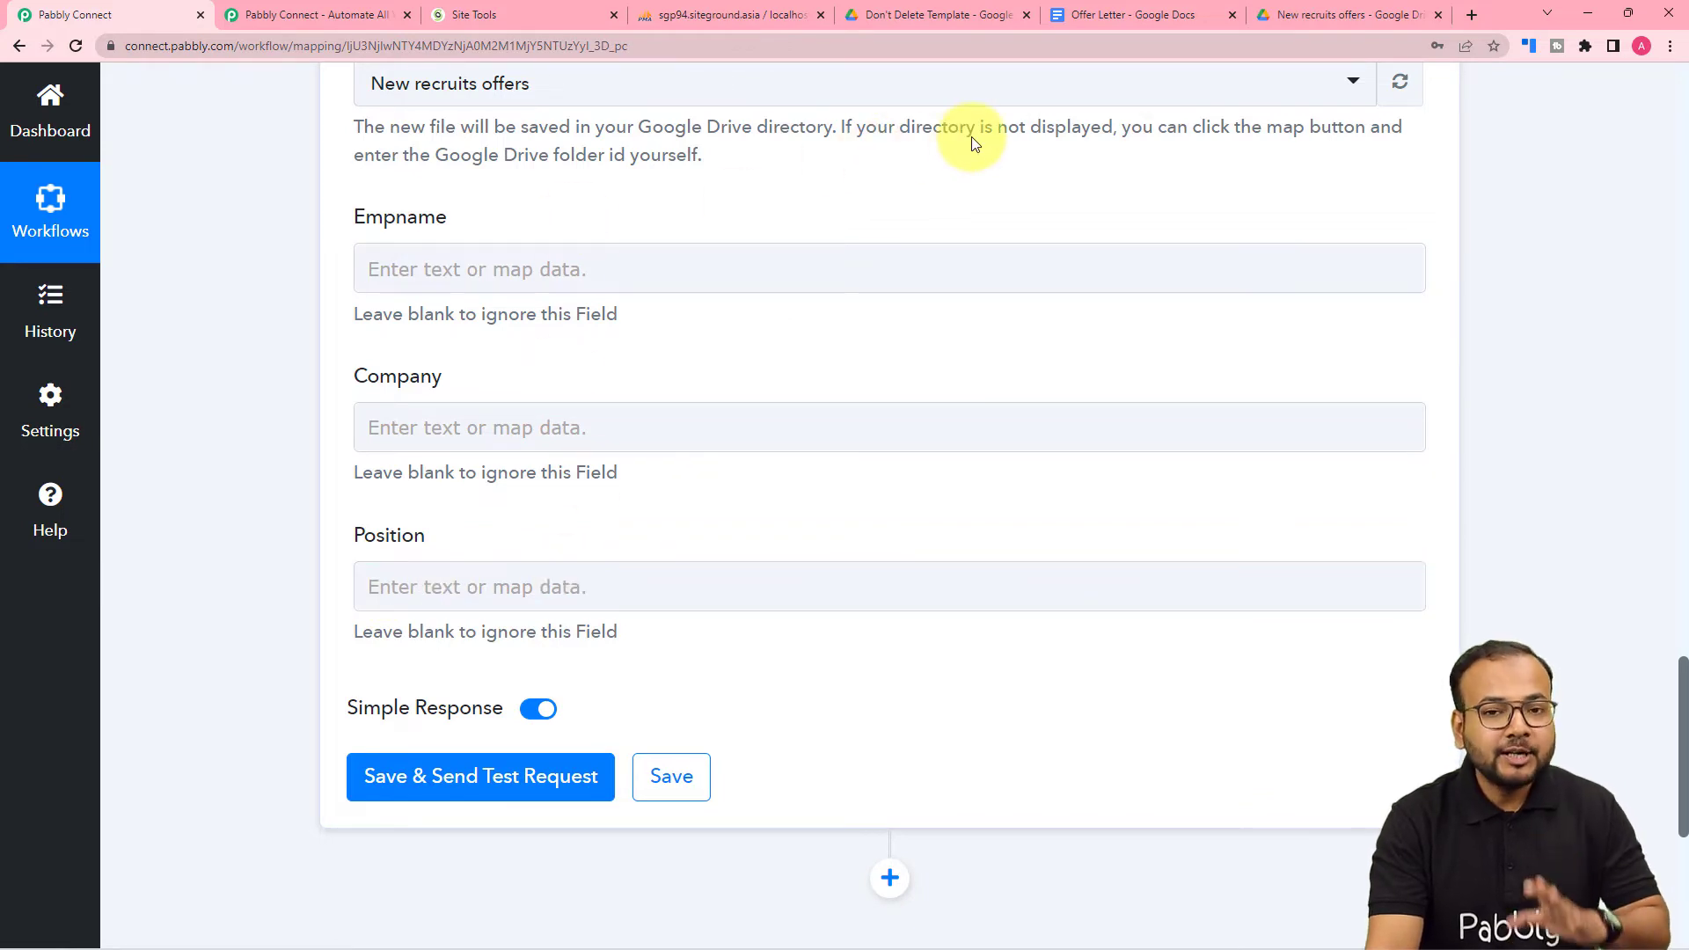
left_click(1143, 20)
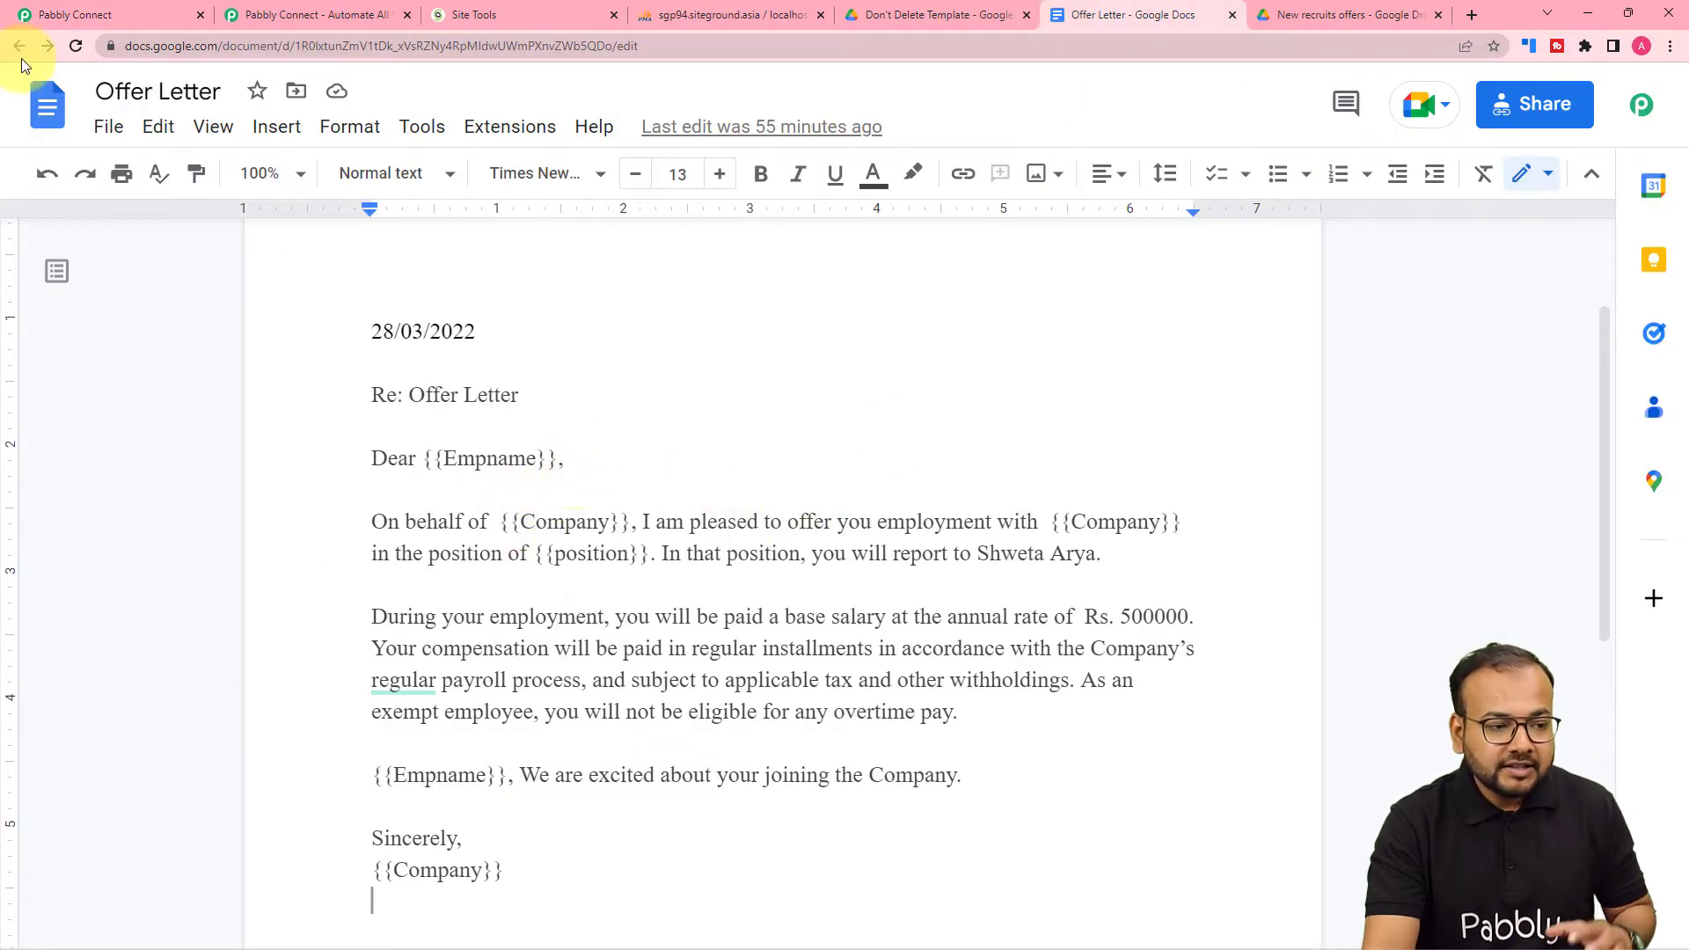
left_click(107, 17)
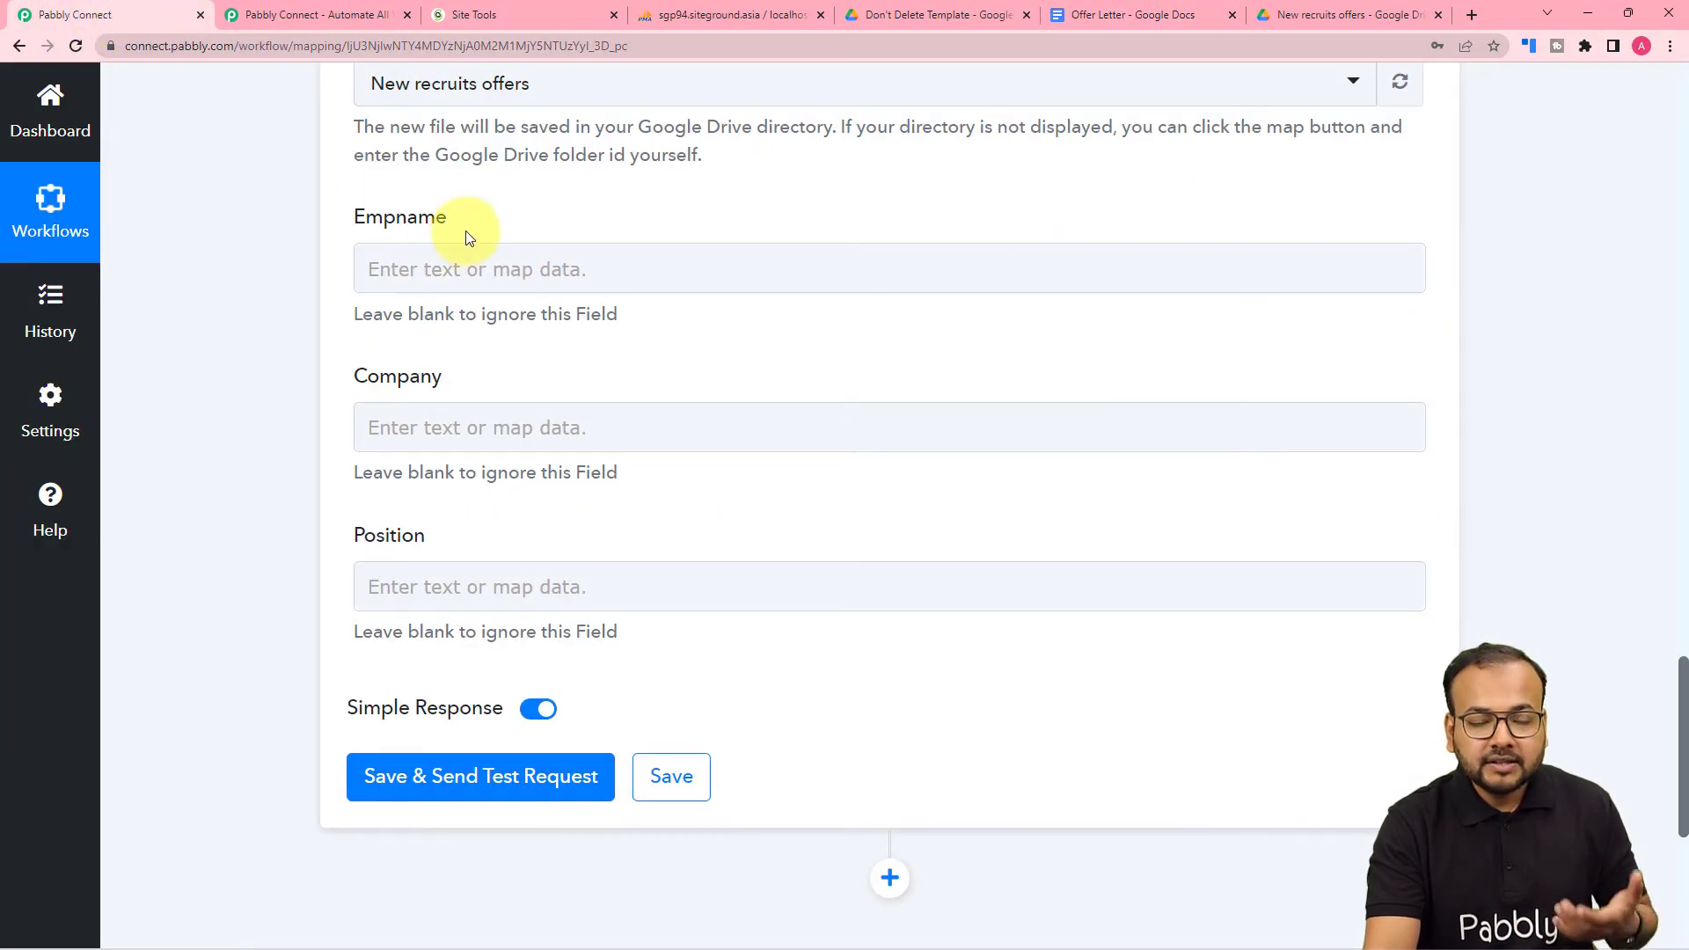
scroll(472, 332, "up", 1)
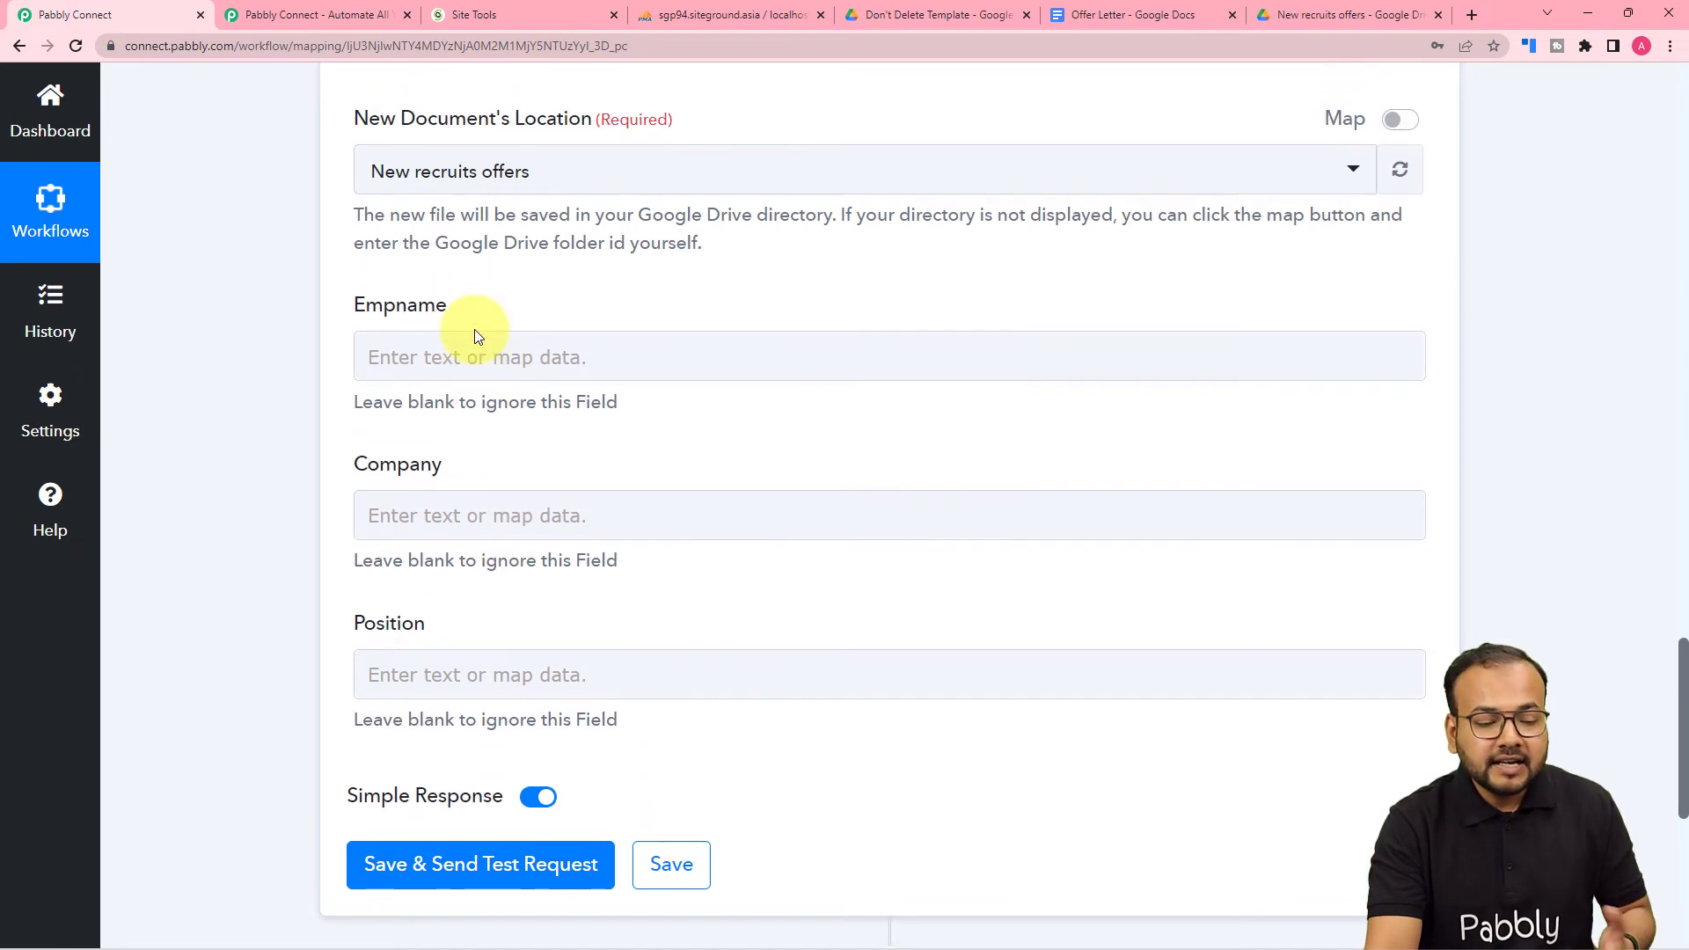
scroll(478, 353, "down", 1)
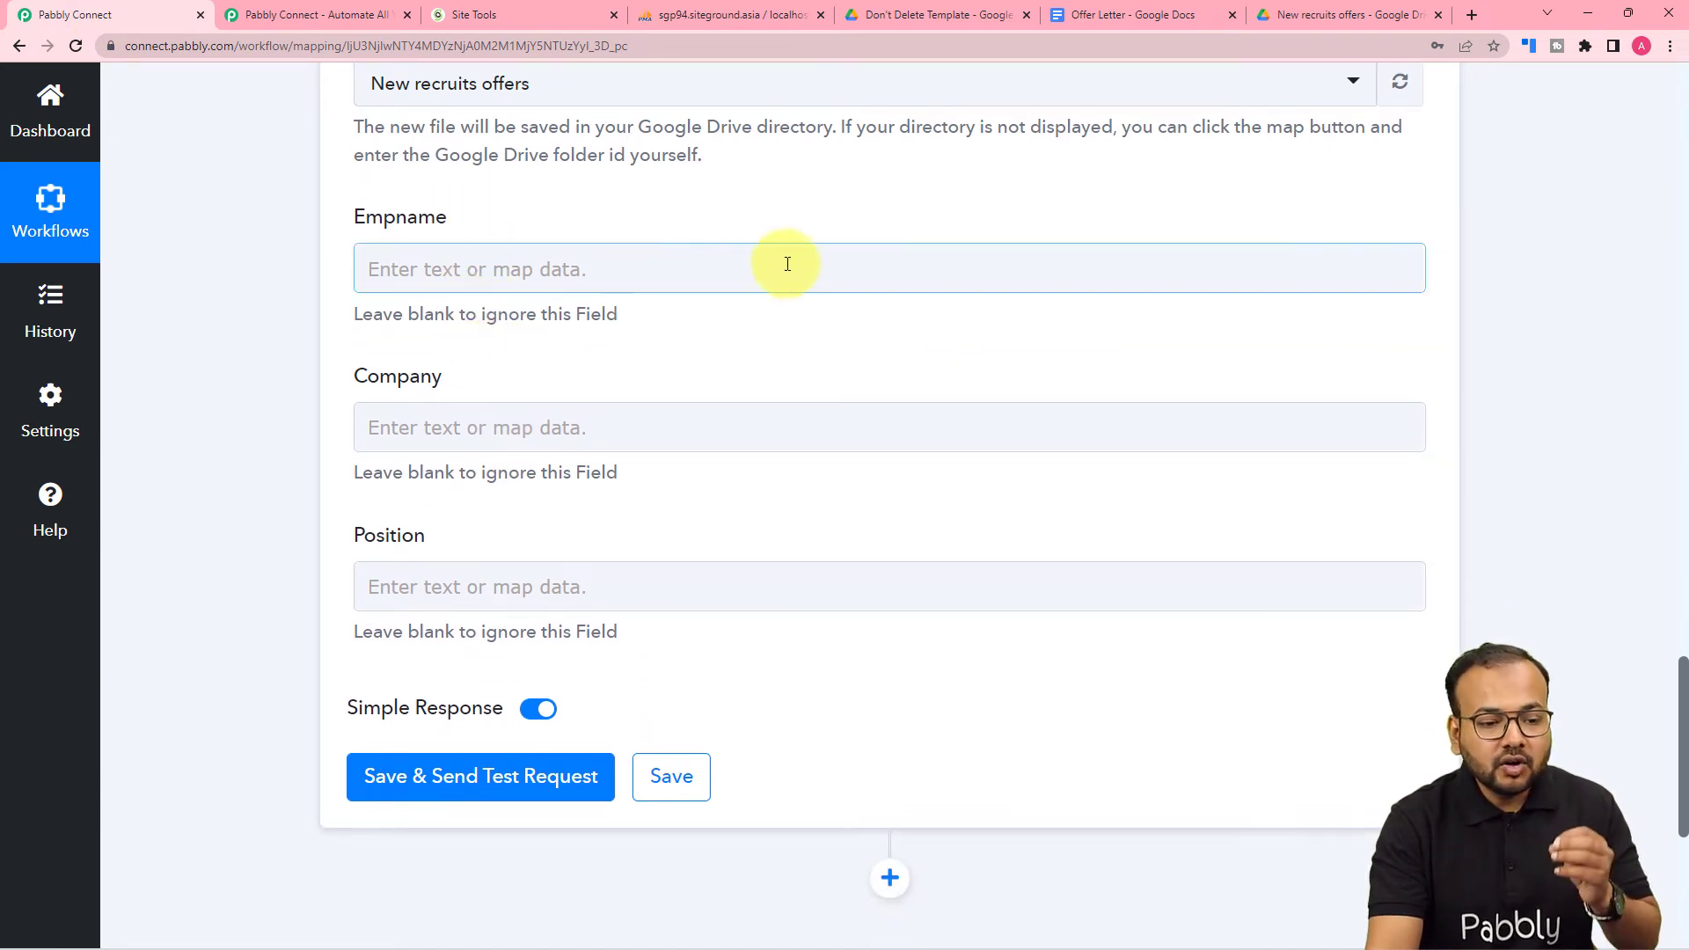
left_click(1142, 17)
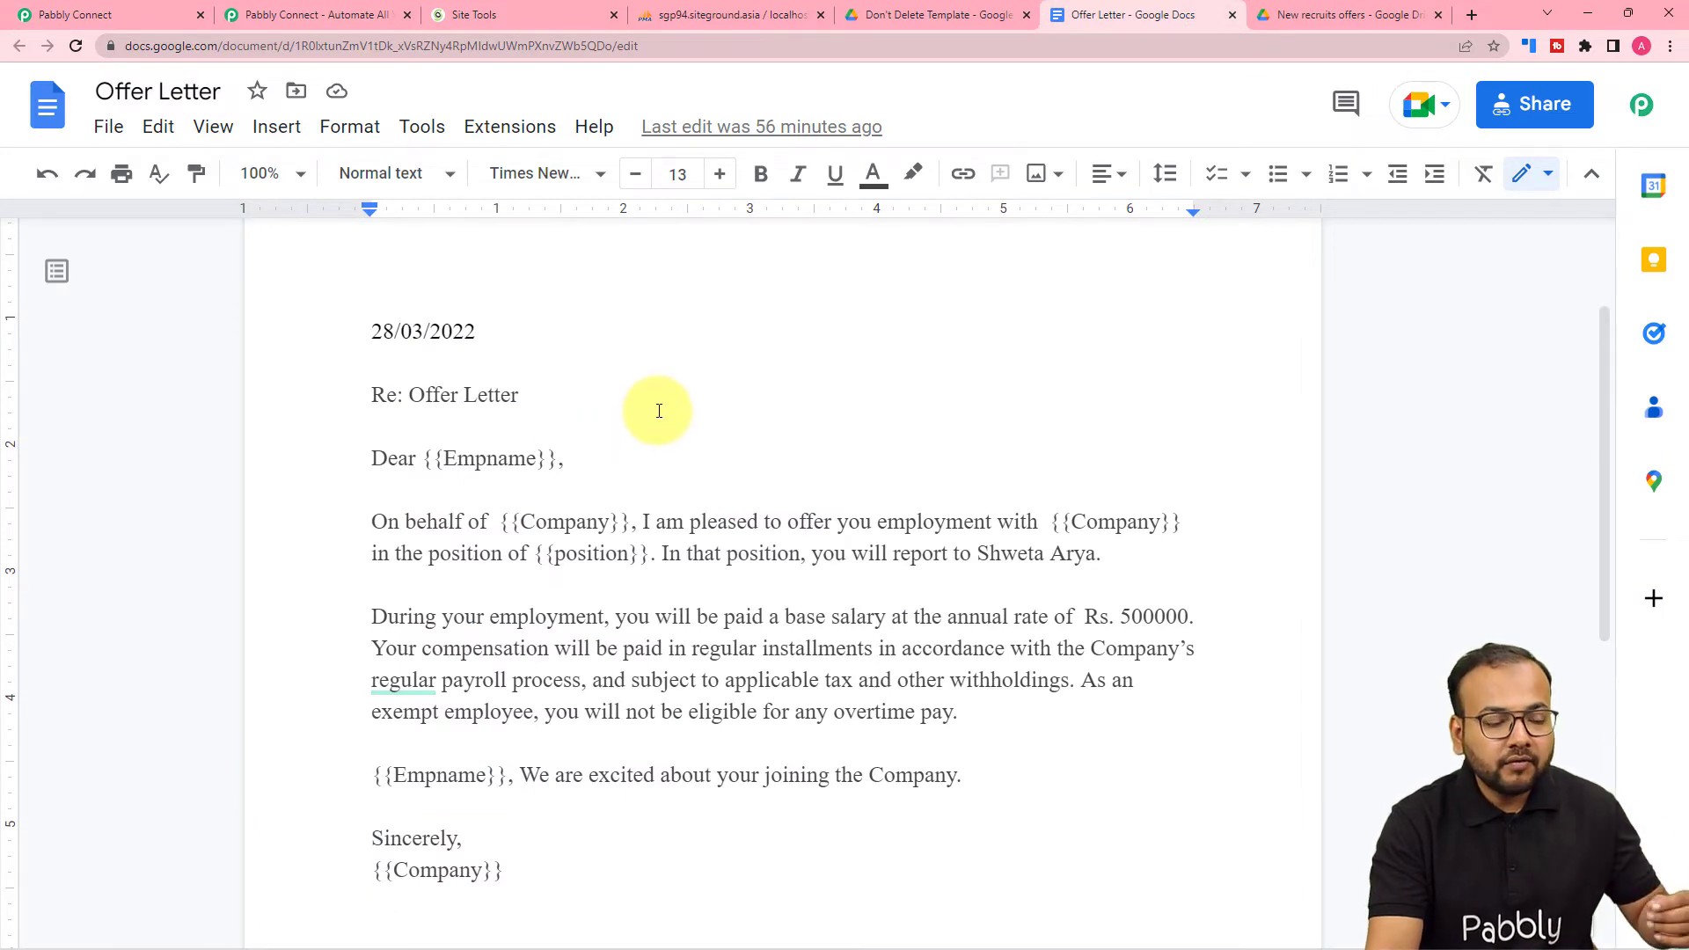
left_click(139, 12)
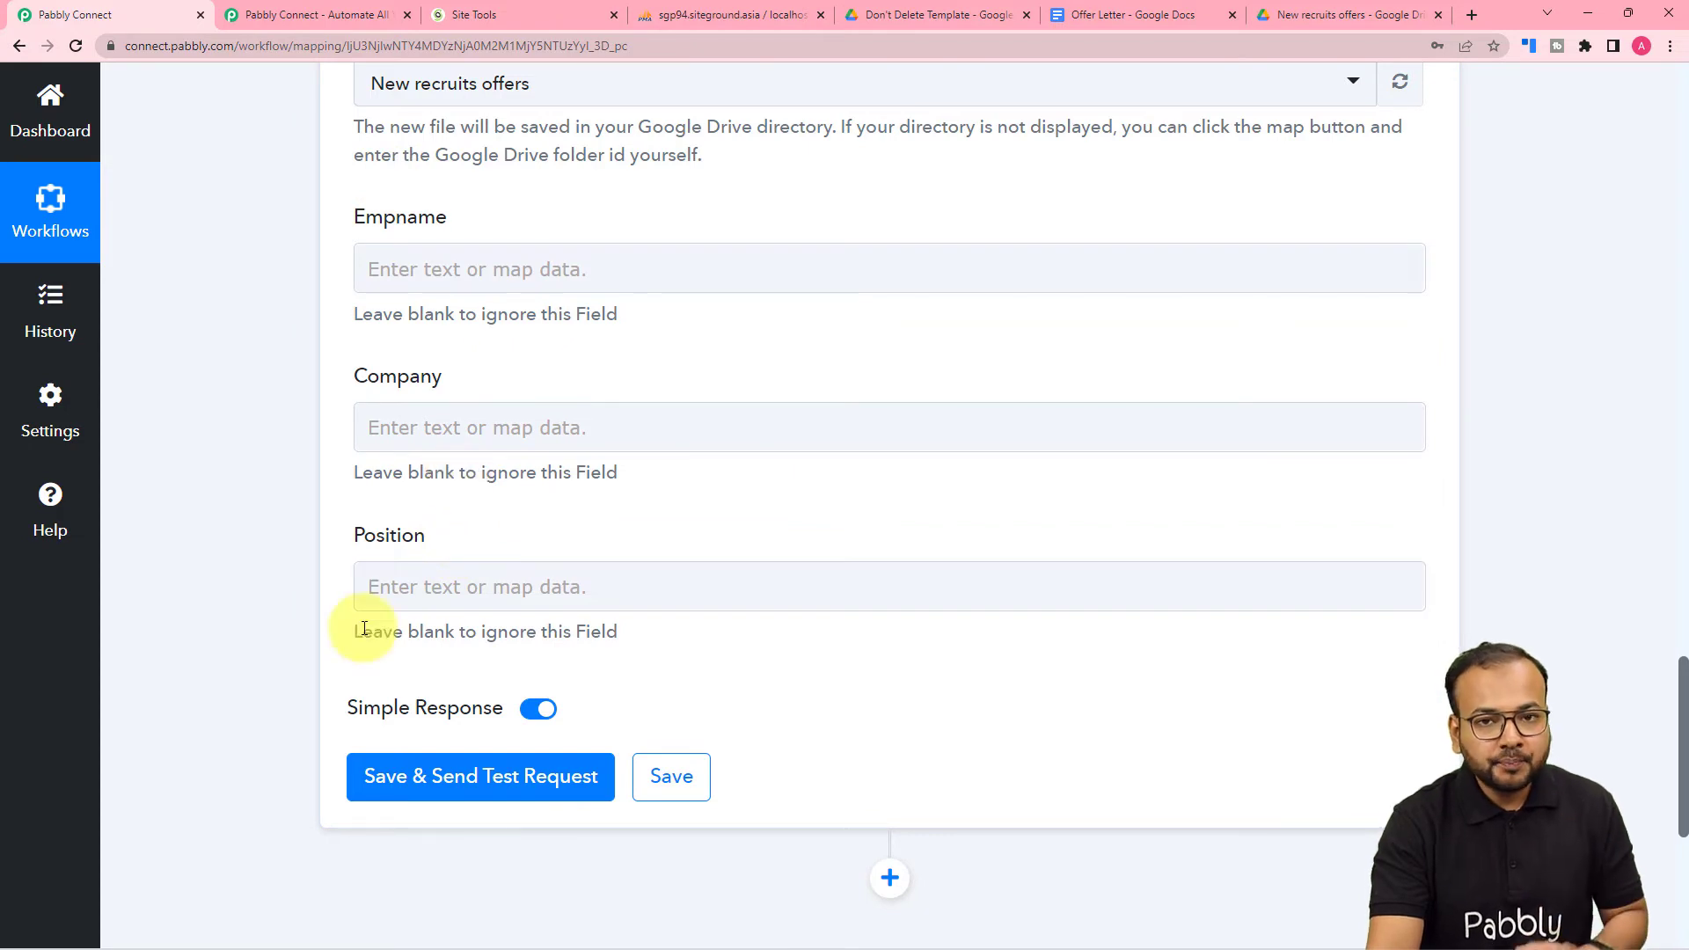
Map the Empname field to the Name value from the MySQL New Row in a Table step
left_click(581, 275)
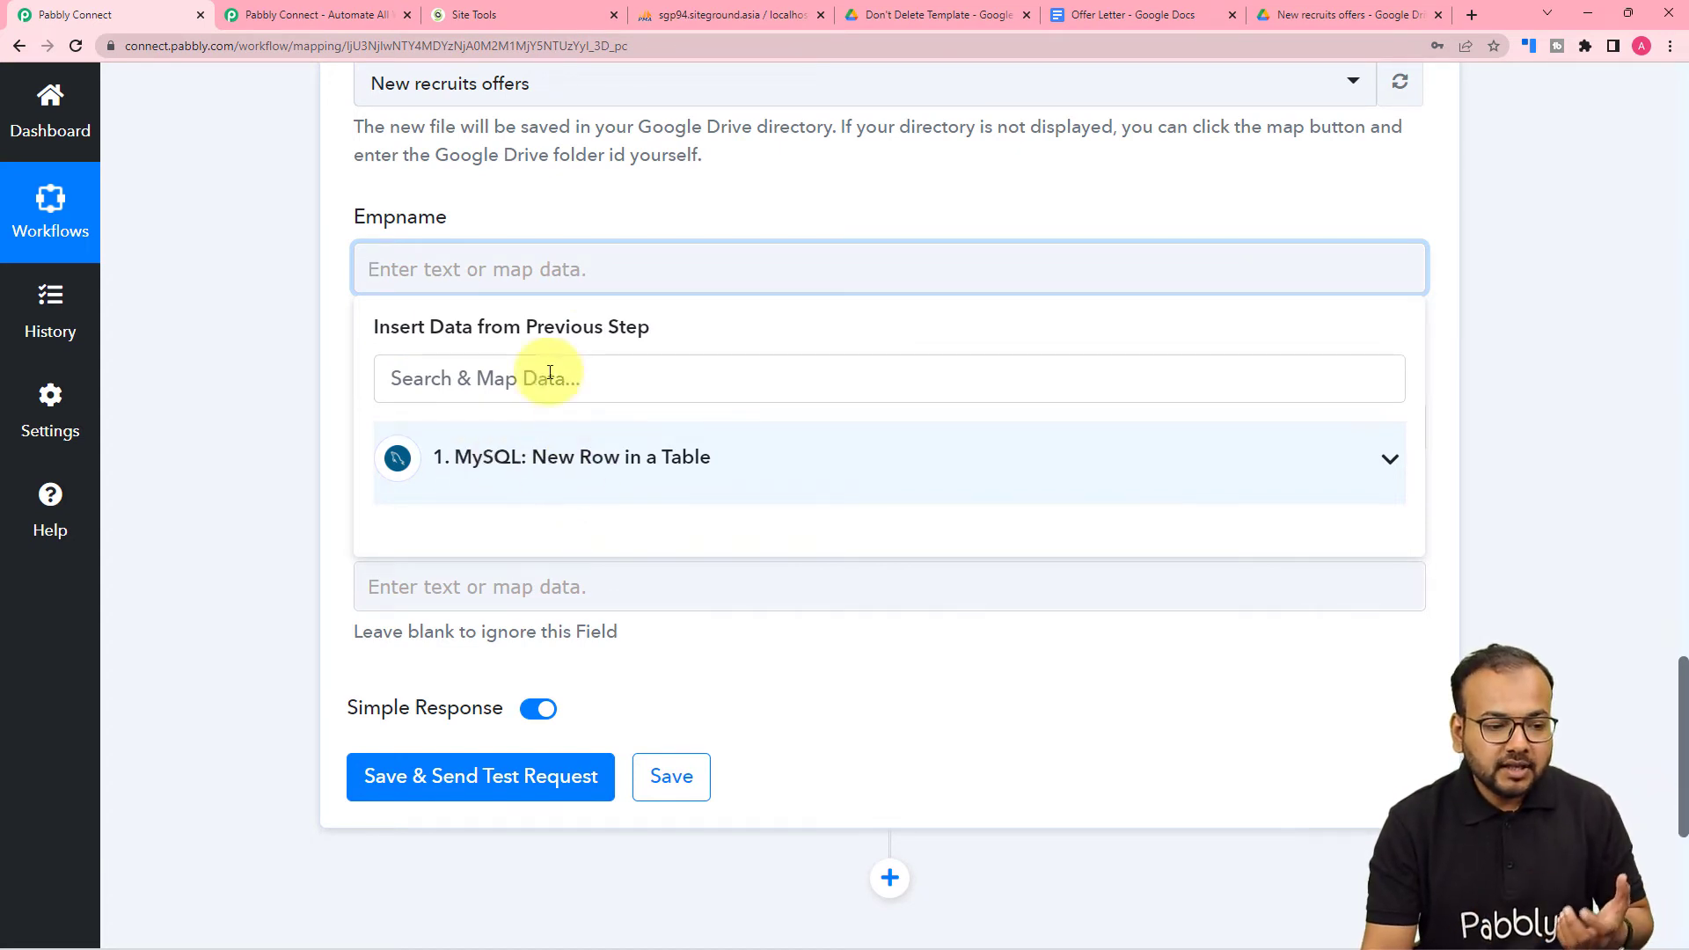
left_click(493, 456)
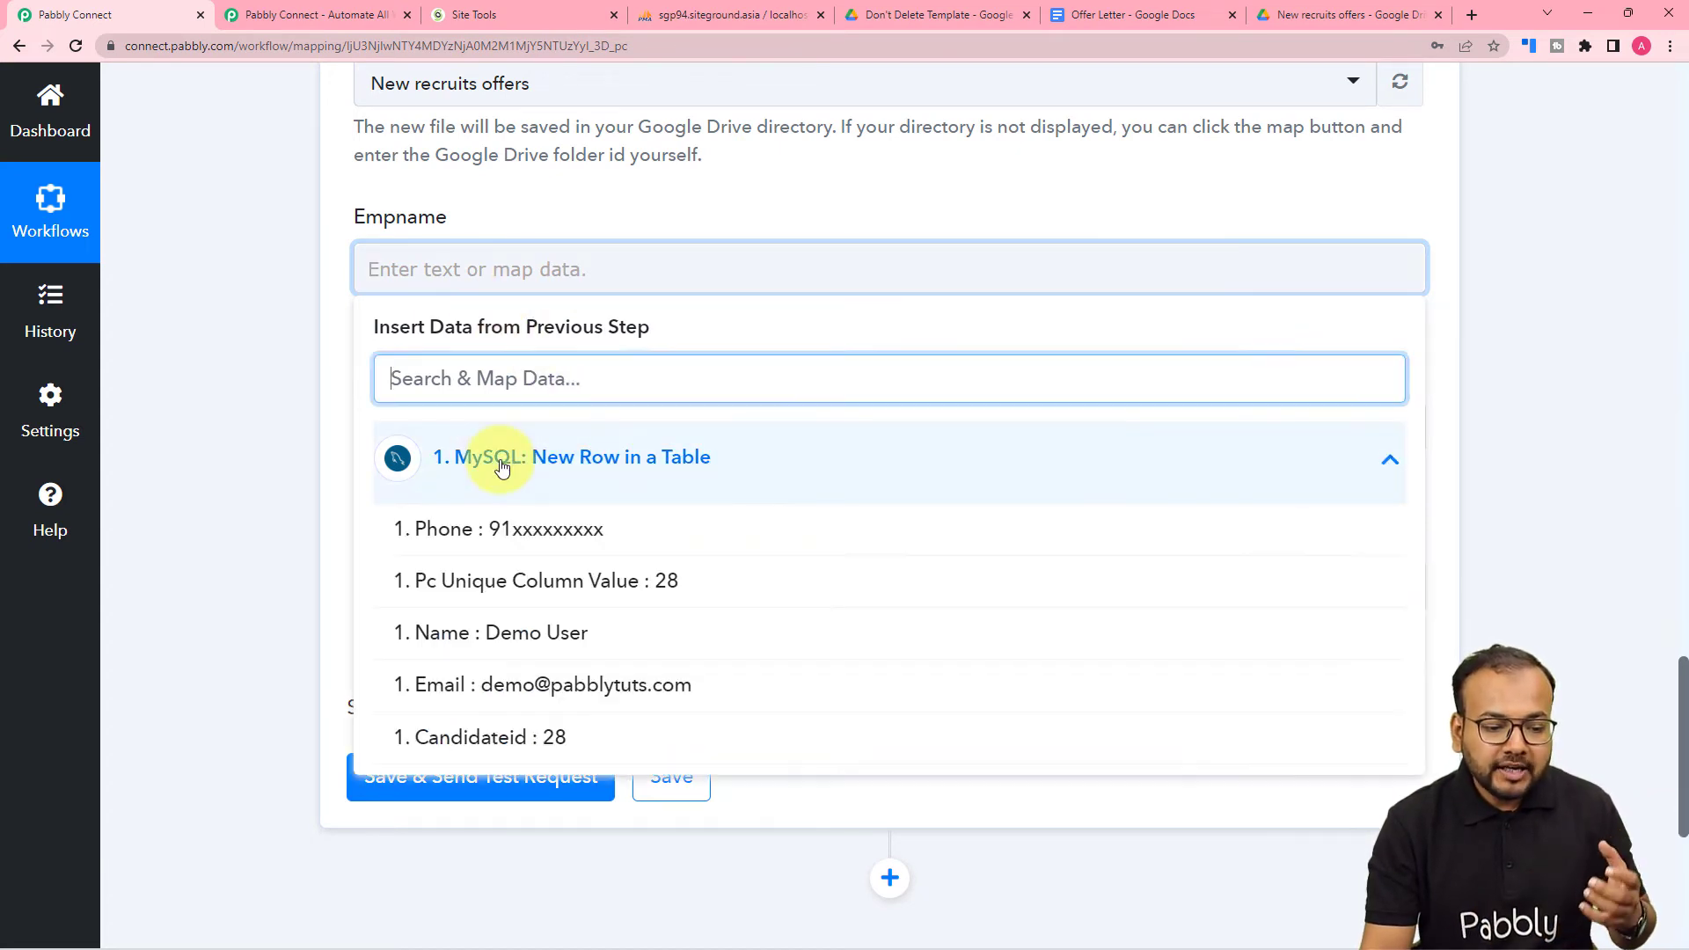
left_click(505, 633)
left_click(272, 358)
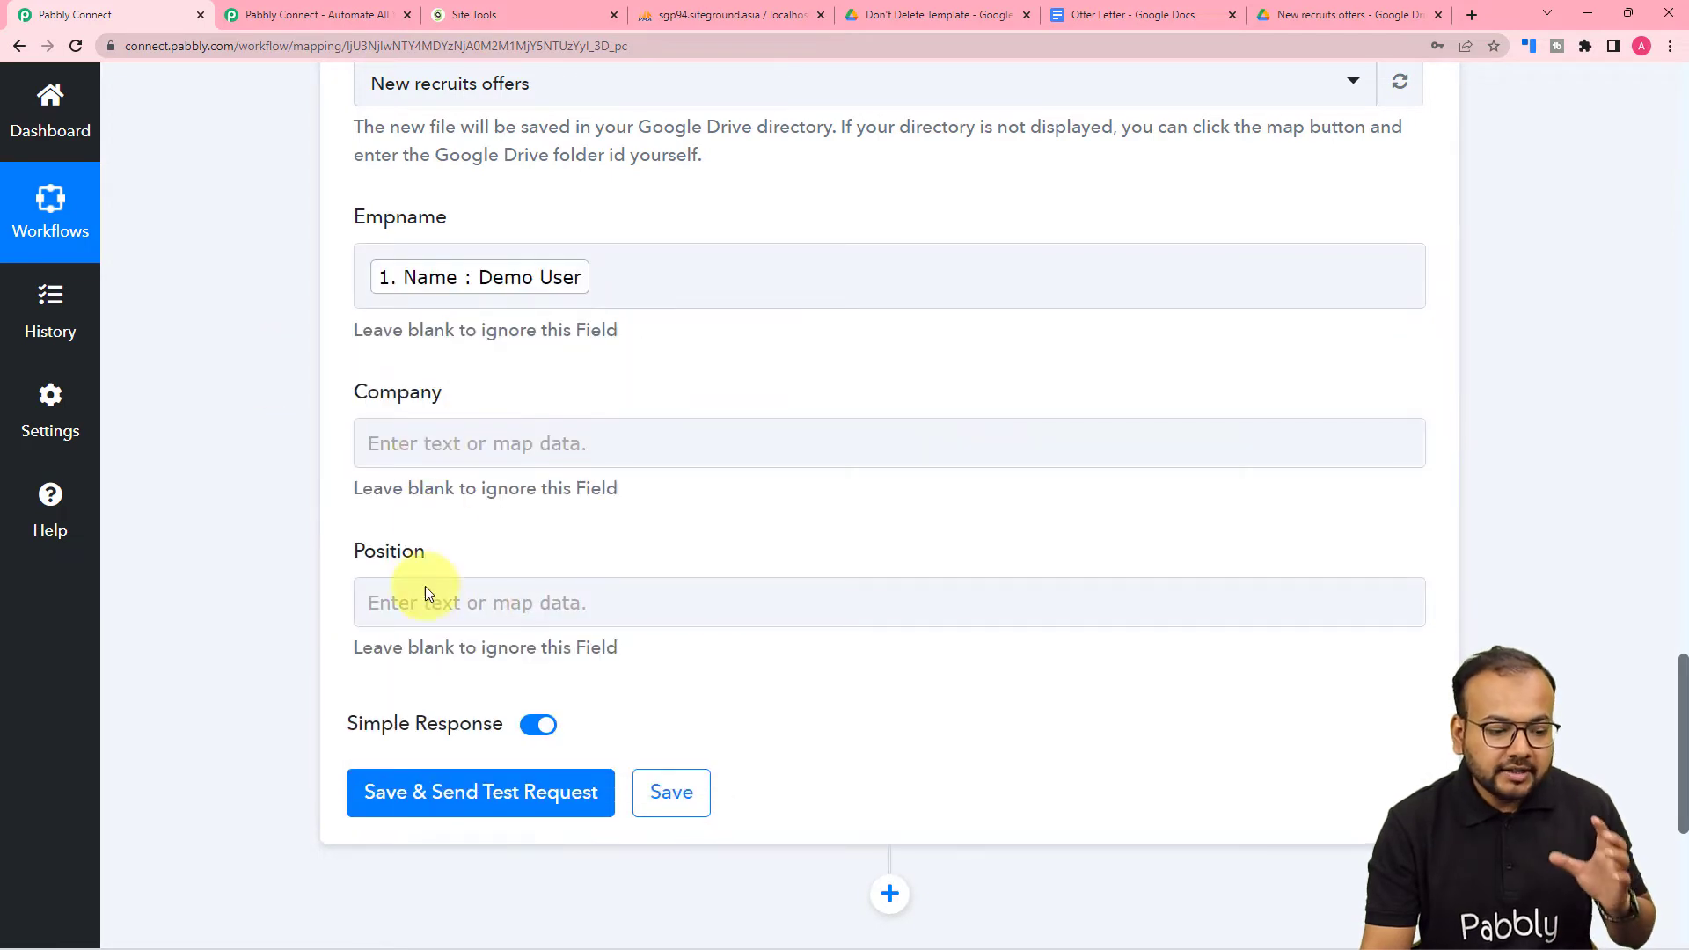
Look through the MySQL step's values available for the Company field and enter pabbly as its fixed text
left_click(446, 445)
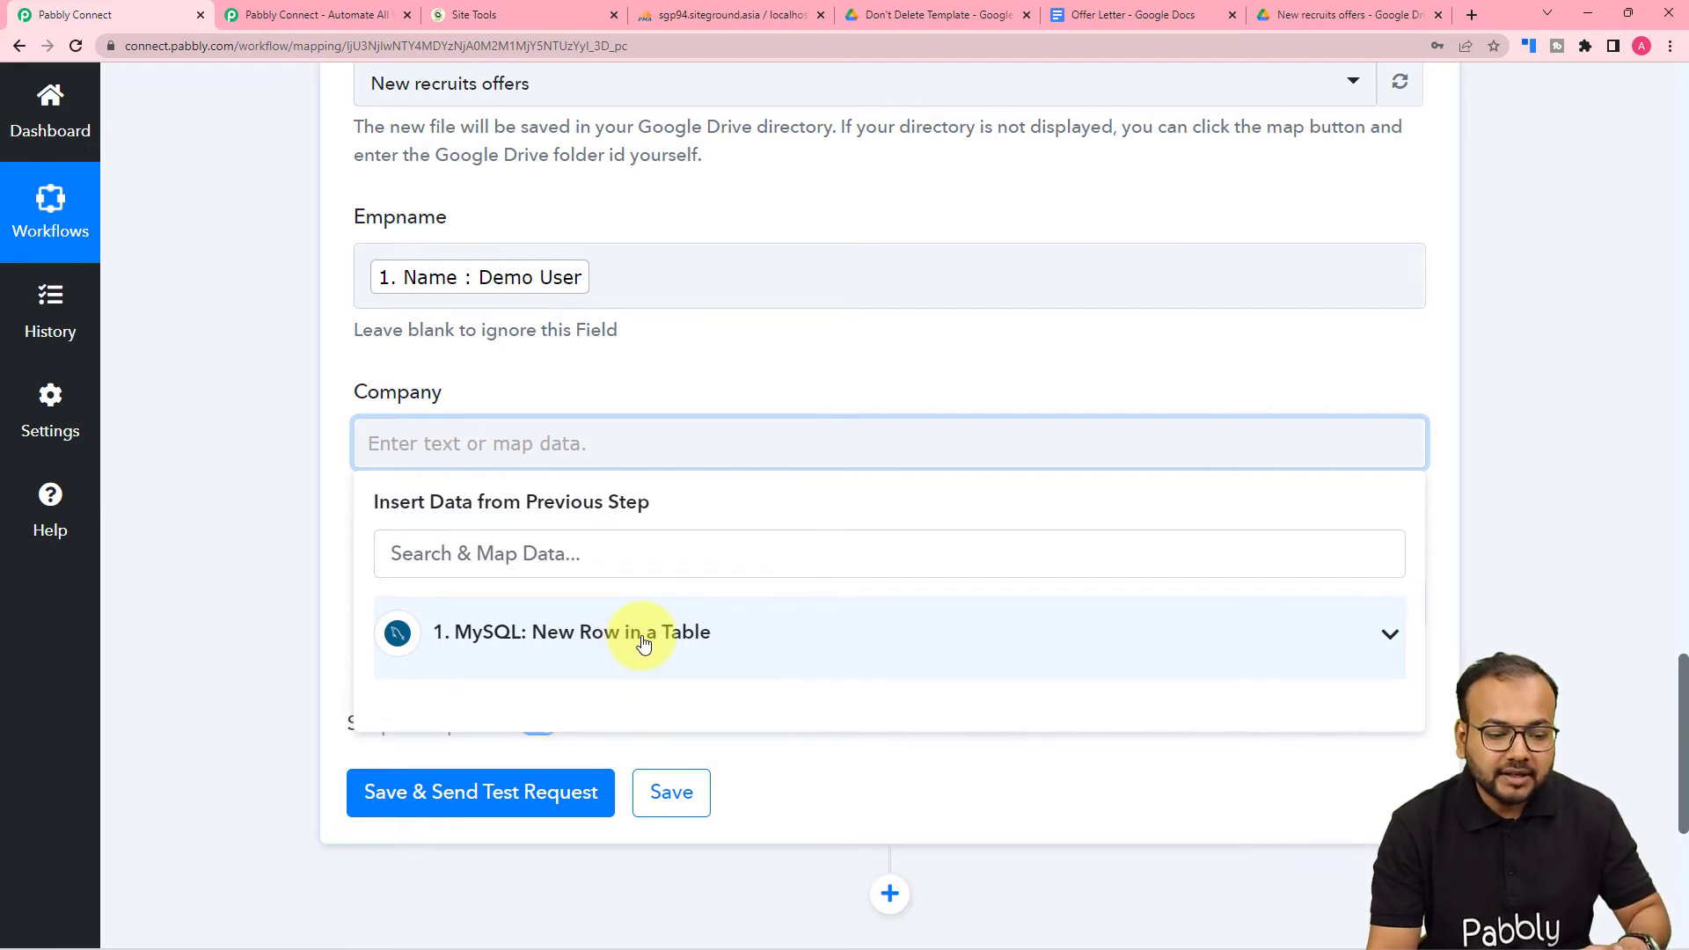
left_click(563, 631)
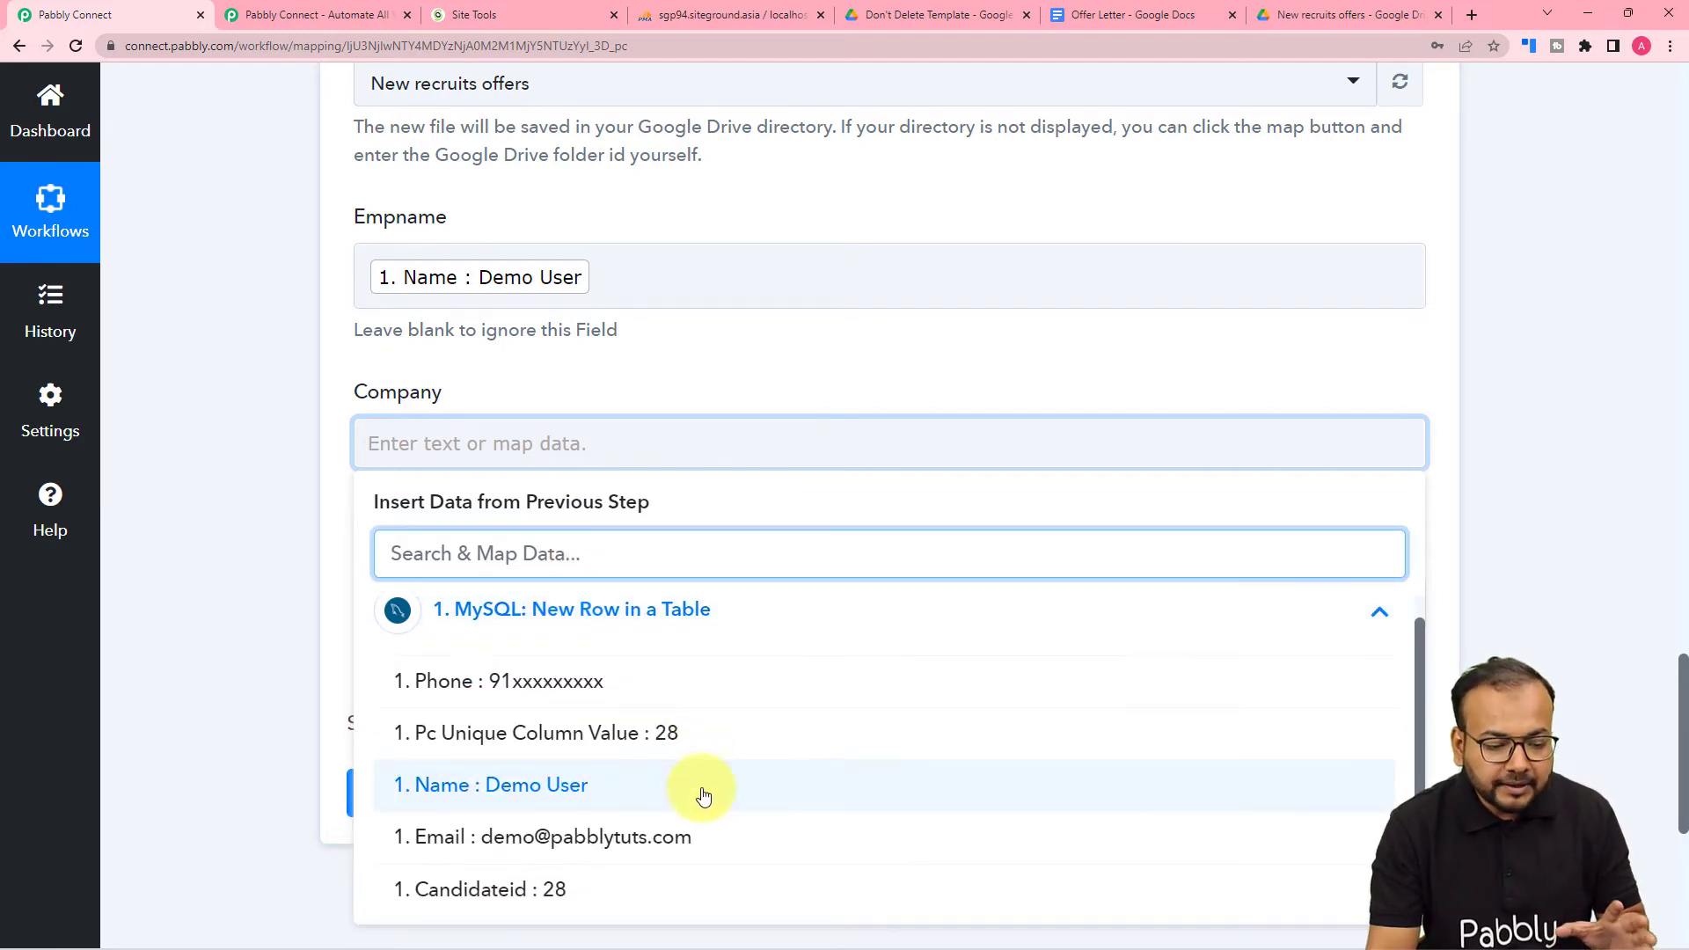
left_click(622, 626)
left_click(558, 440)
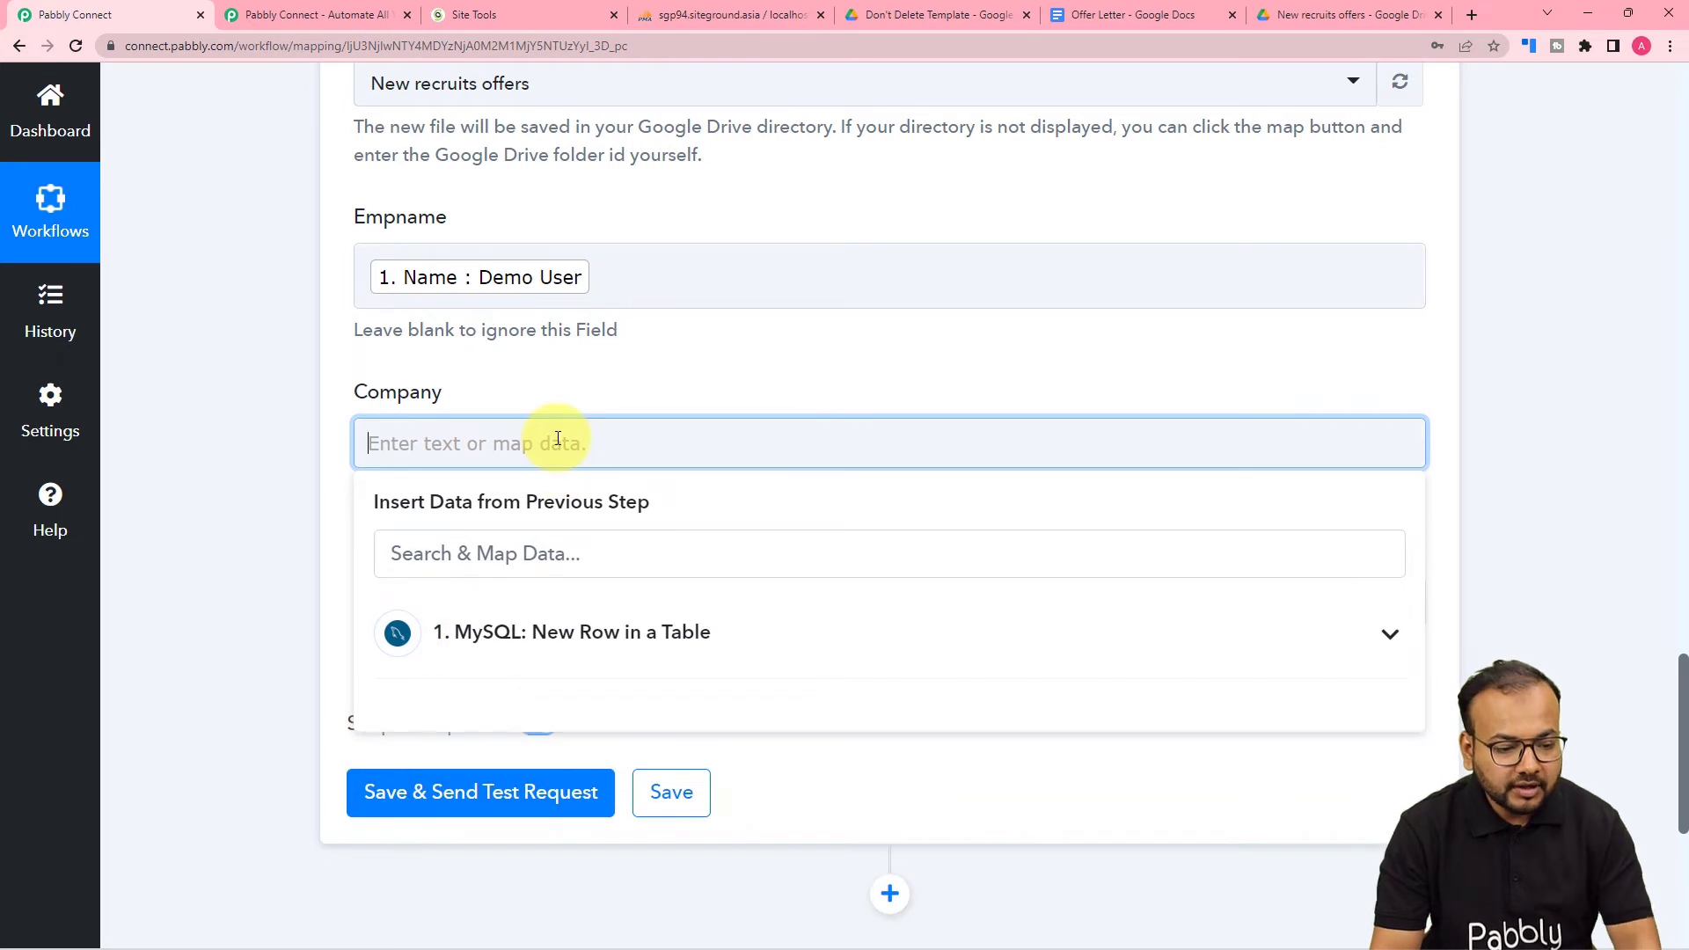
type("pabbly")
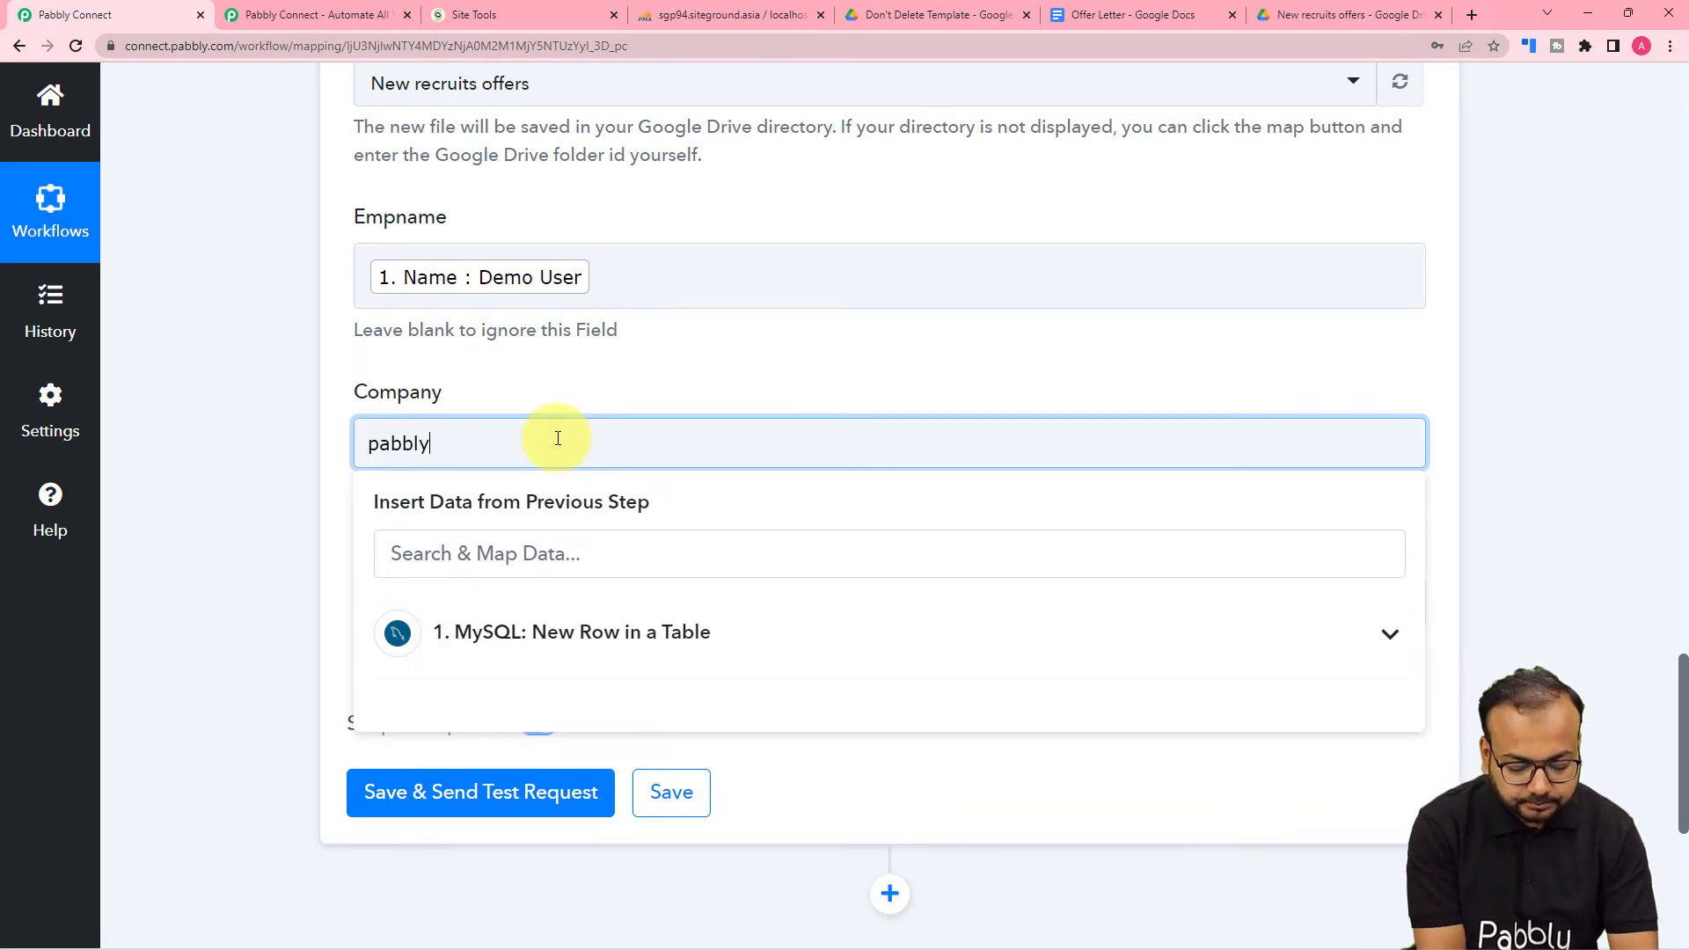
left_click(369, 330)
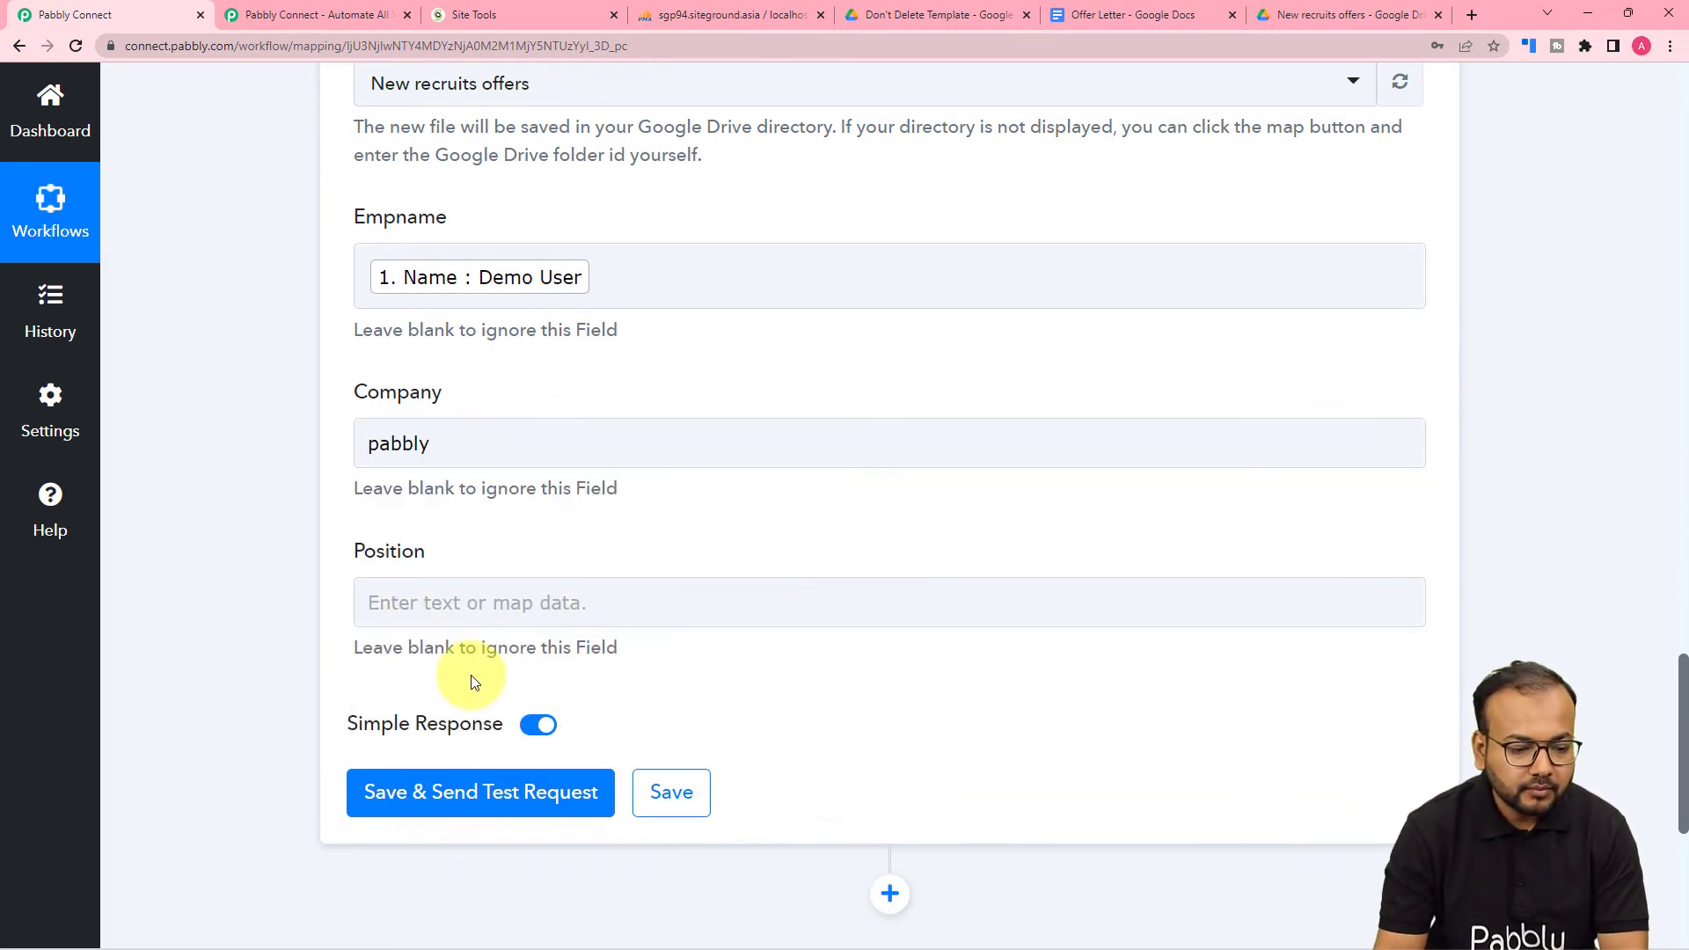
Enter developer as the fixed text of the Position field
left_click(489, 611)
type("developer")
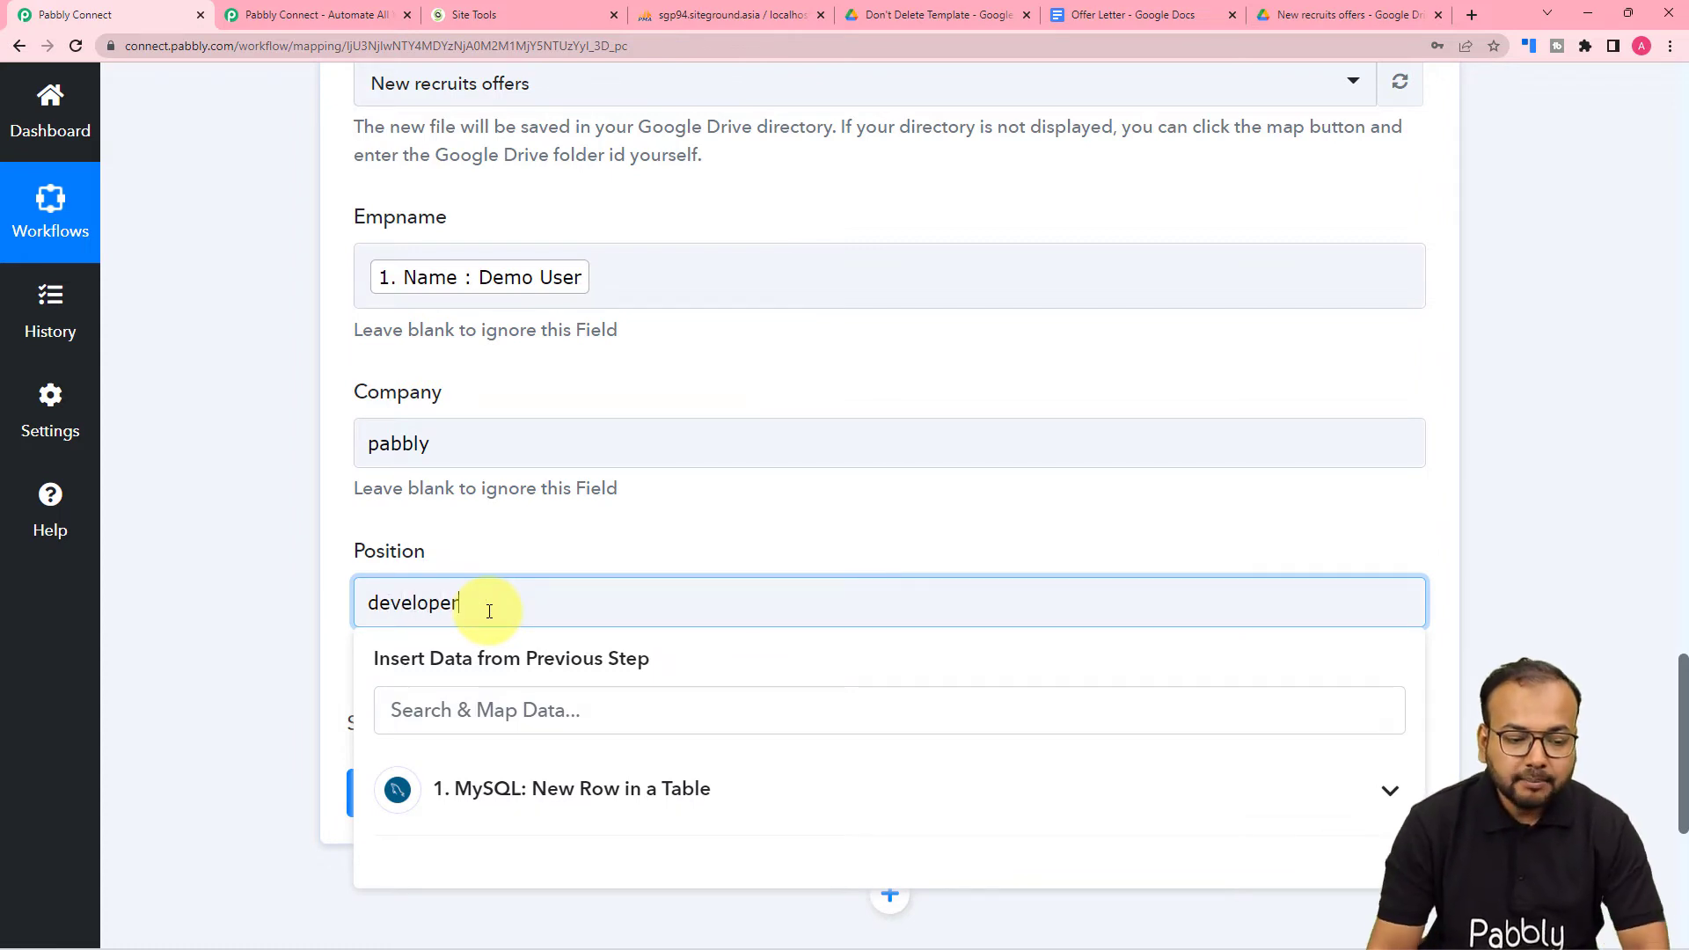
left_click(609, 516)
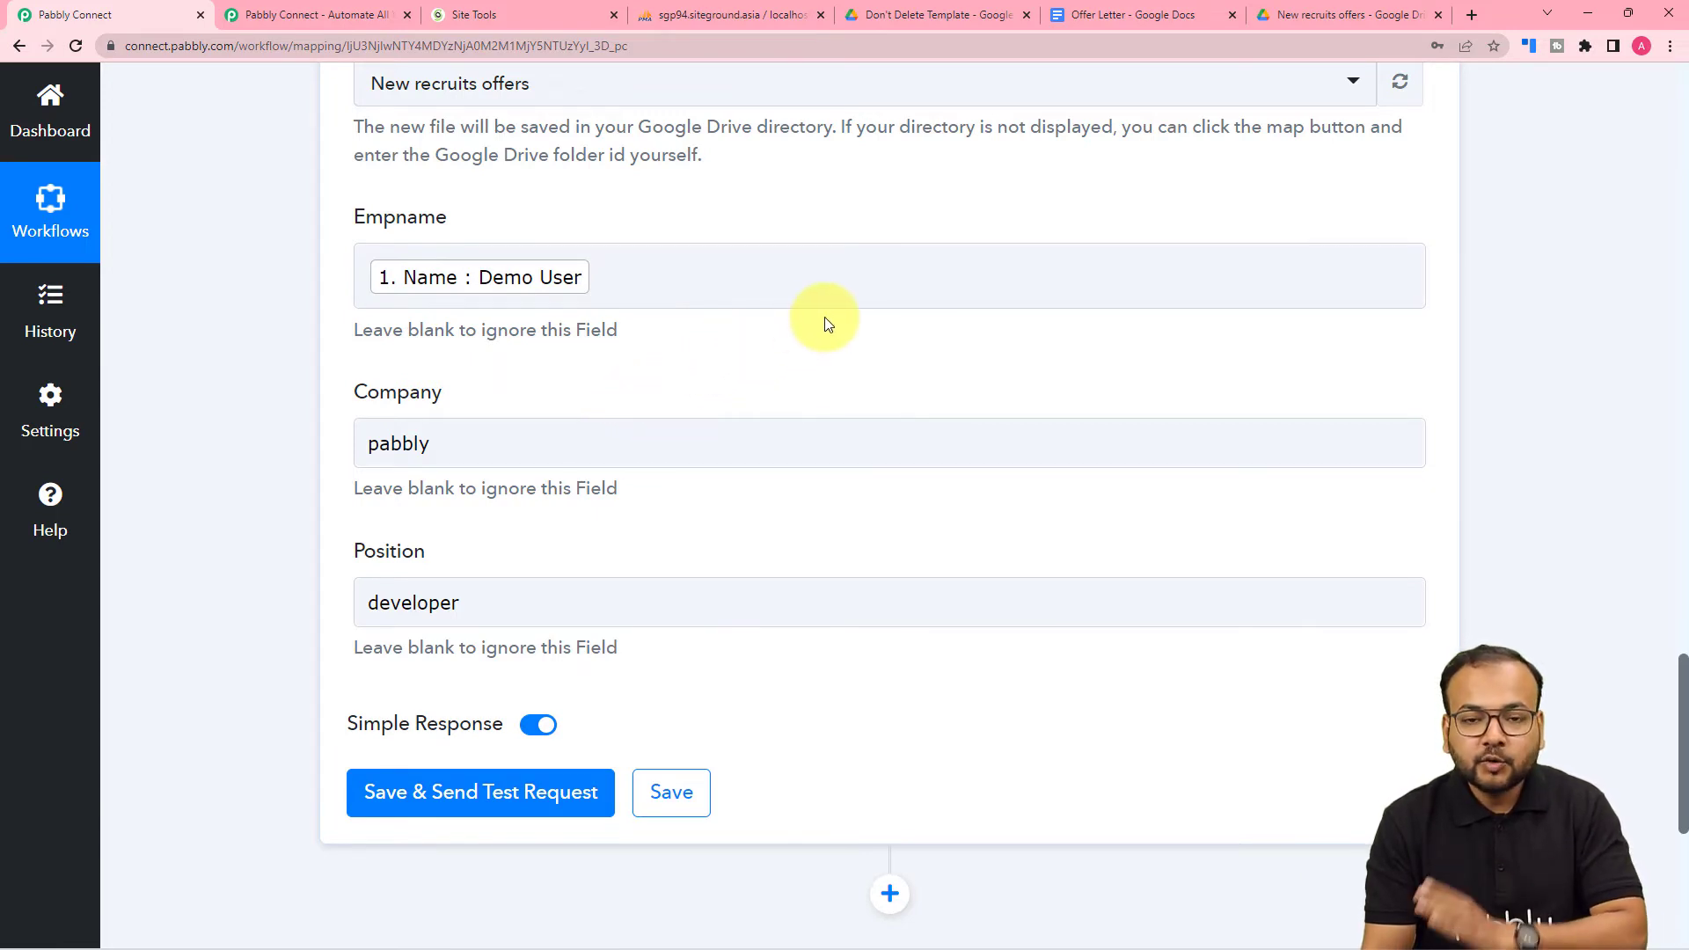
Check the New recruits offers folder in Google Drive, and save the Google Docs action with a test request
scroll(368, 341, "down", 1)
scroll(367, 342, "down", 2)
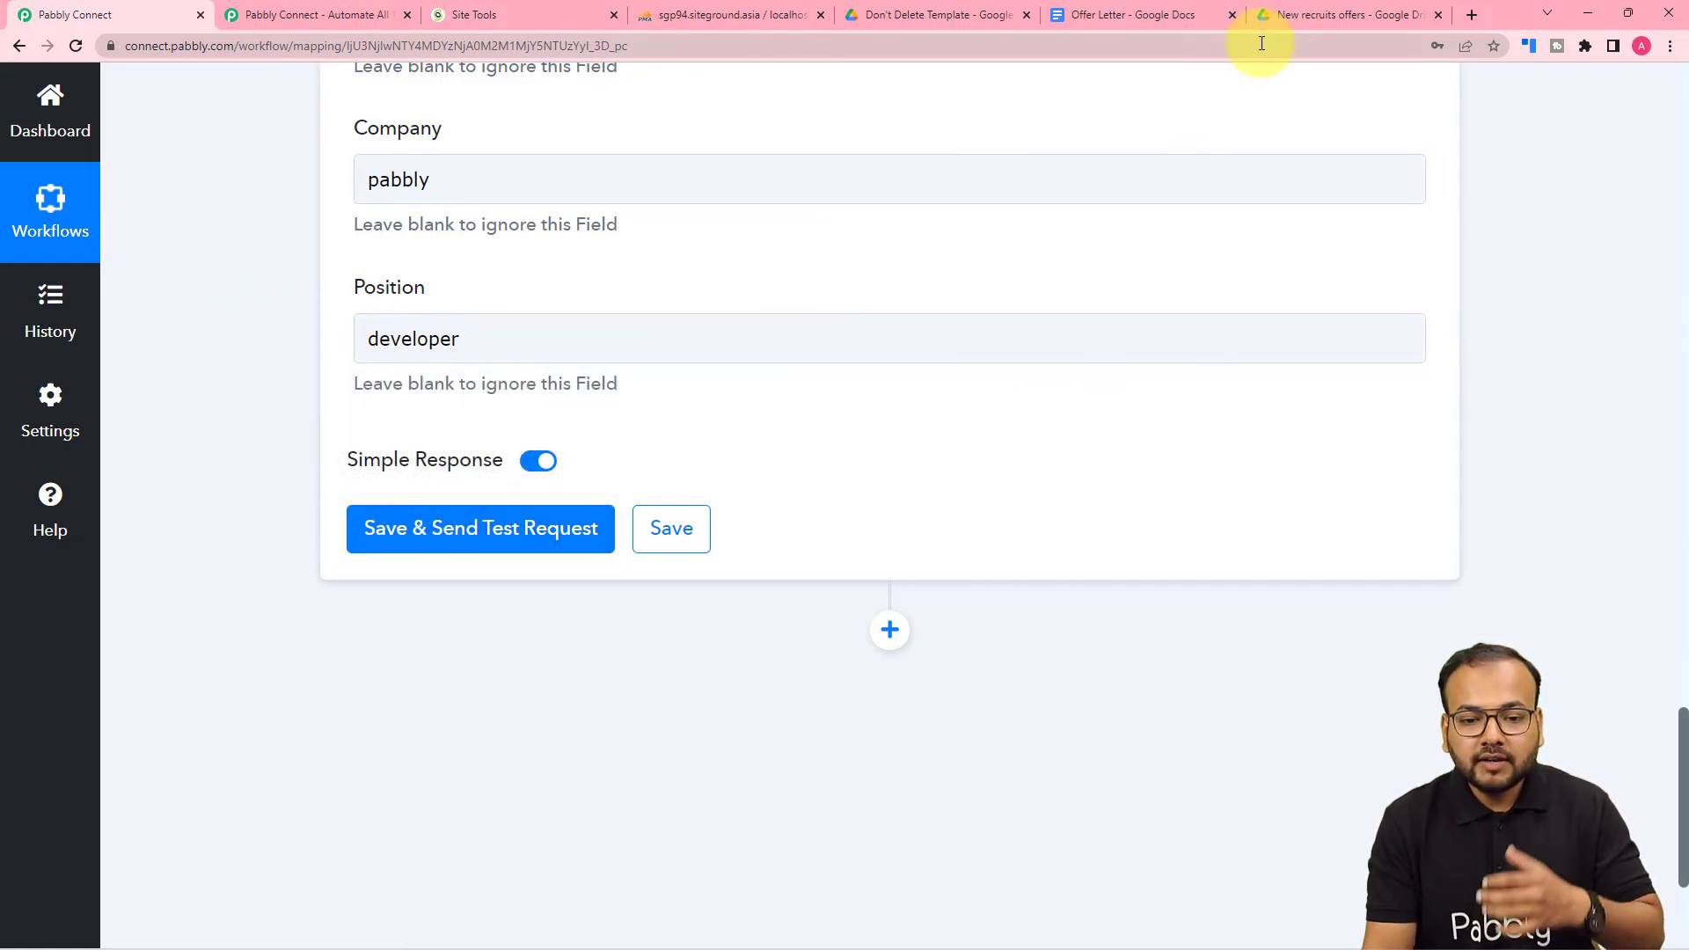
left_click(1281, 19)
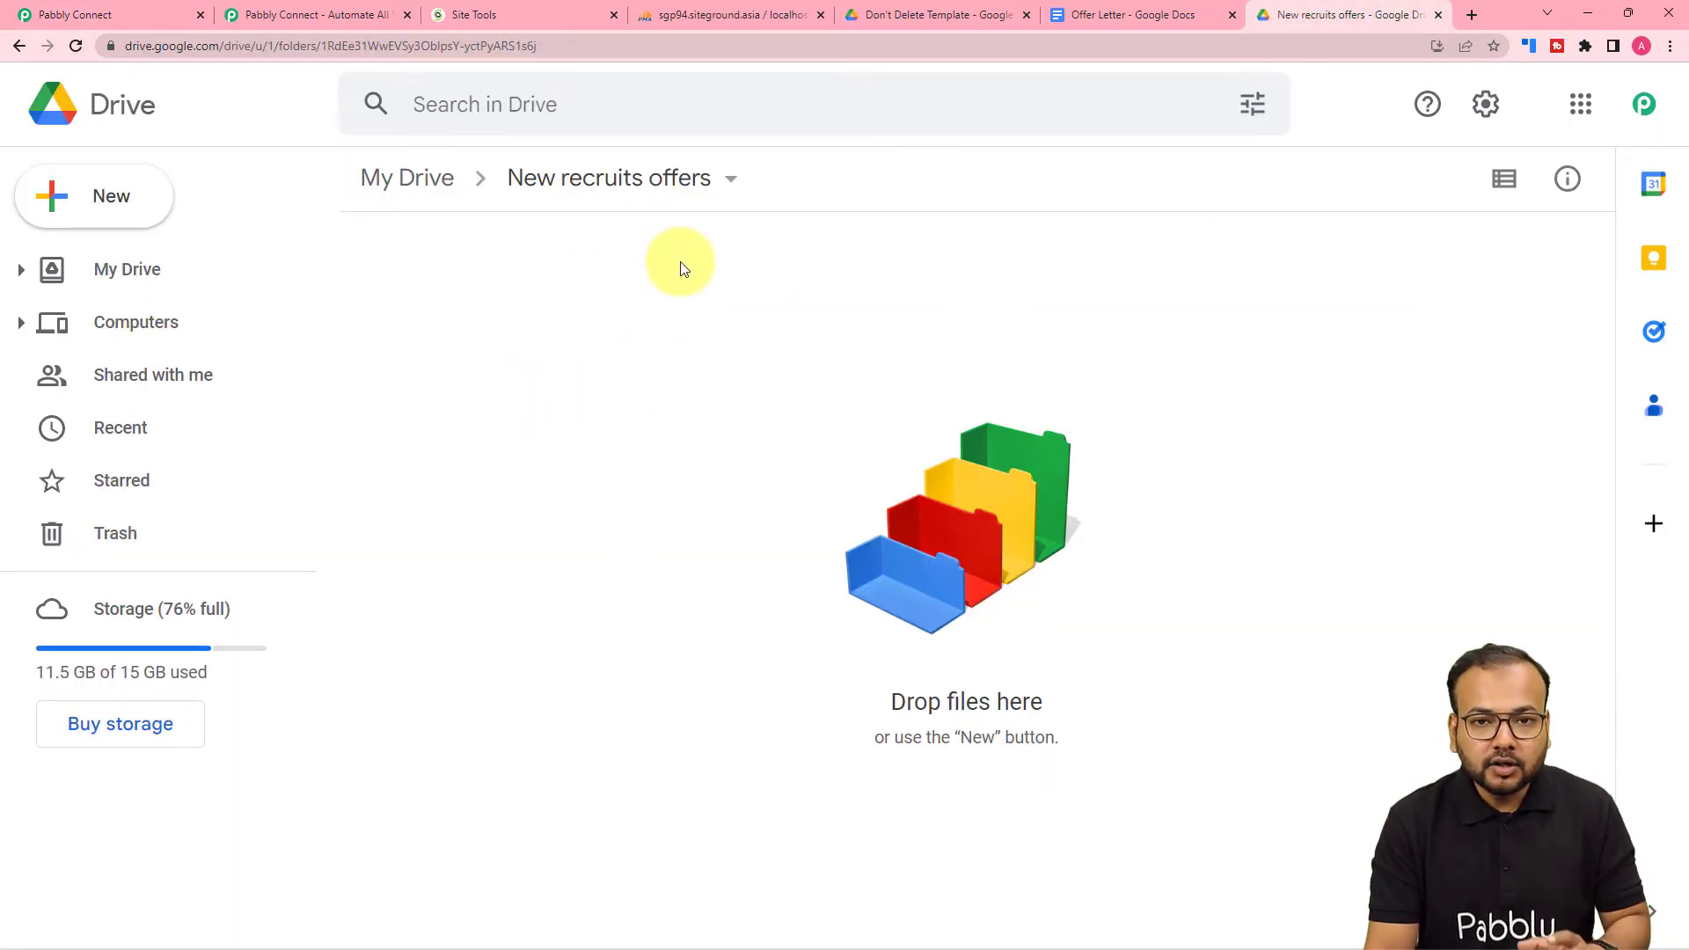
left_click(141, 15)
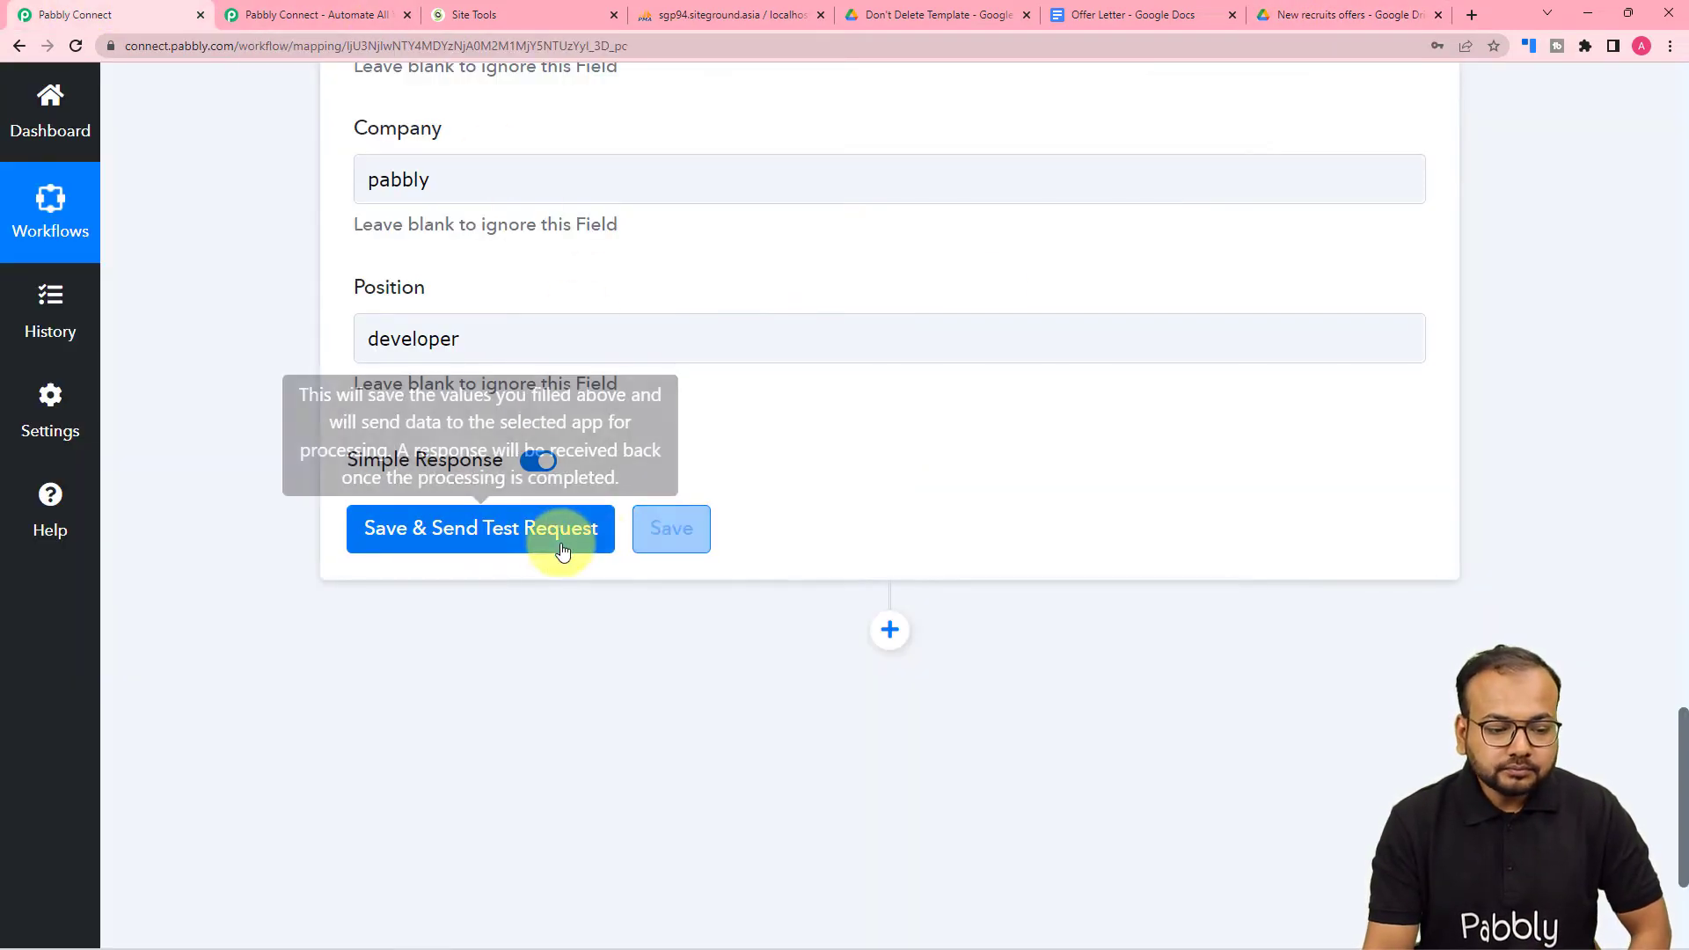
left_click(563, 550)
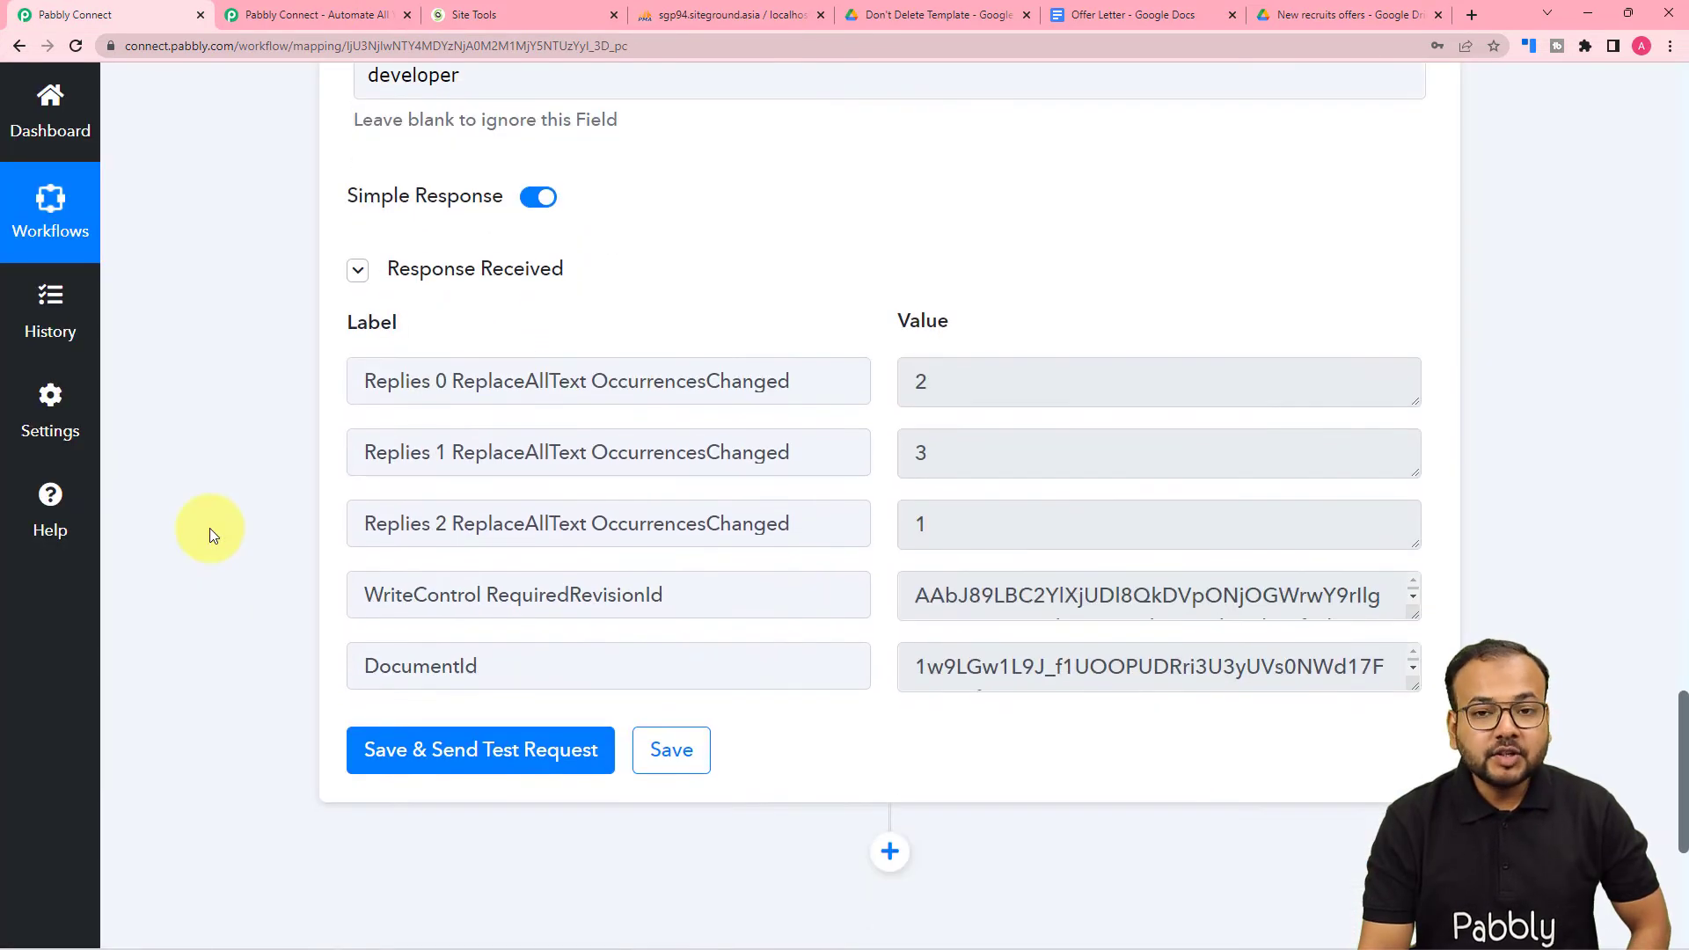
Examine the response's DocumentId and compare the new file's name in the Google Drive folder with the New Document's Name mapping
scroll(234, 528, "down", 2)
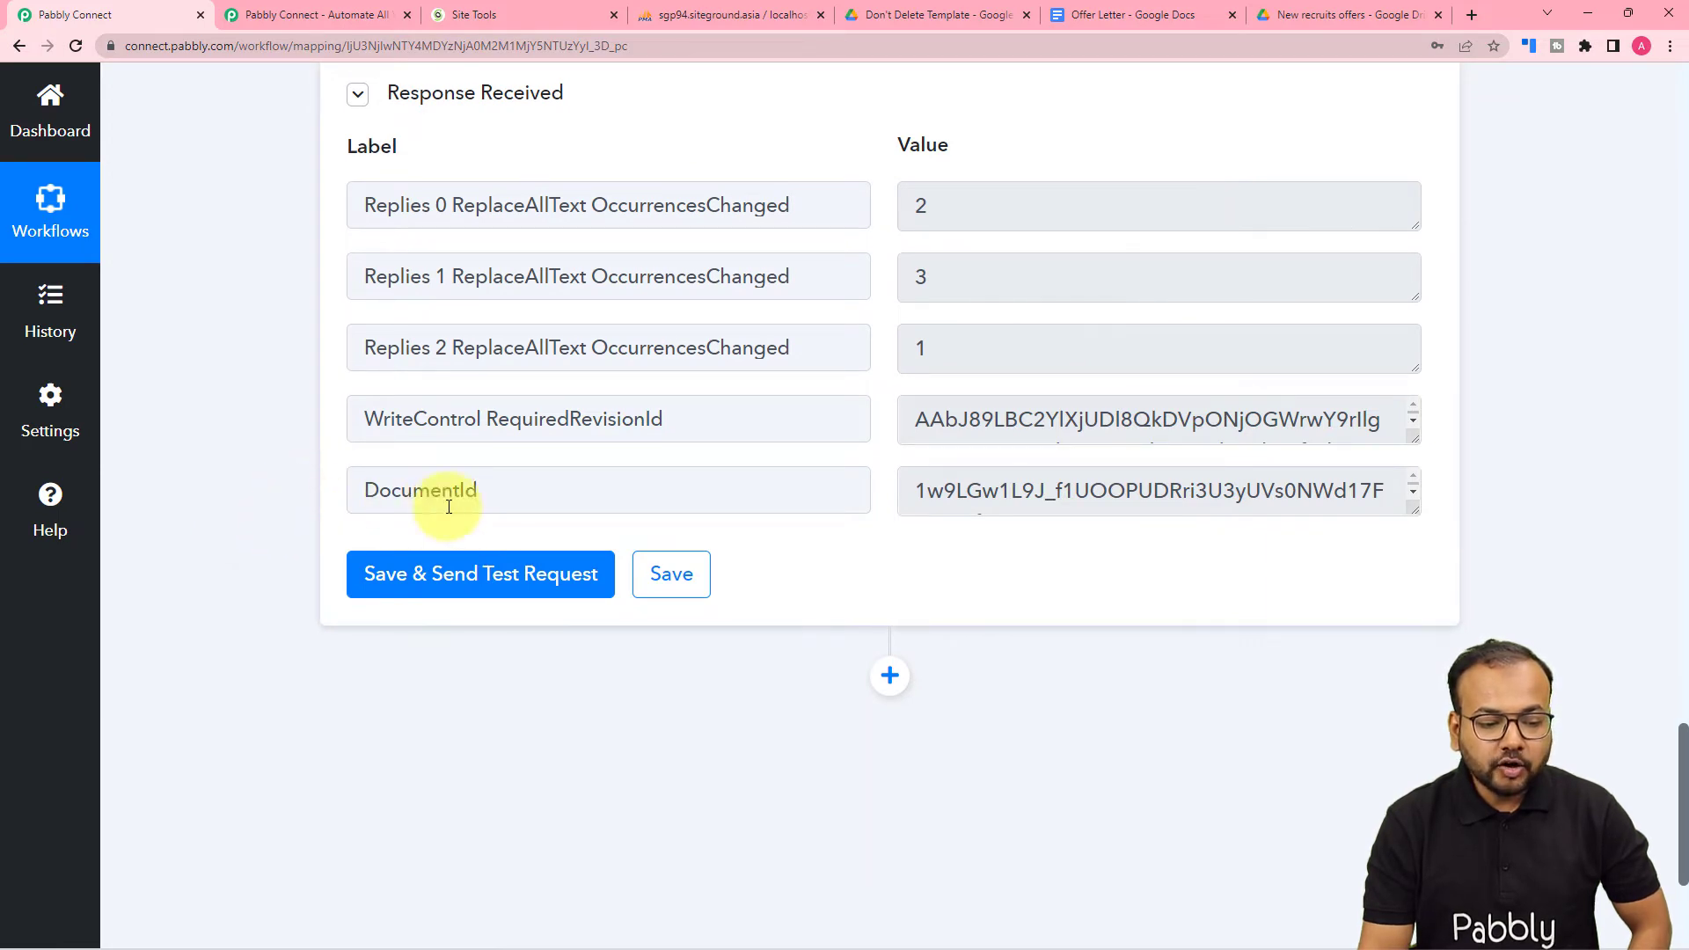
left_click_drag(1413, 504, 1413, 599)
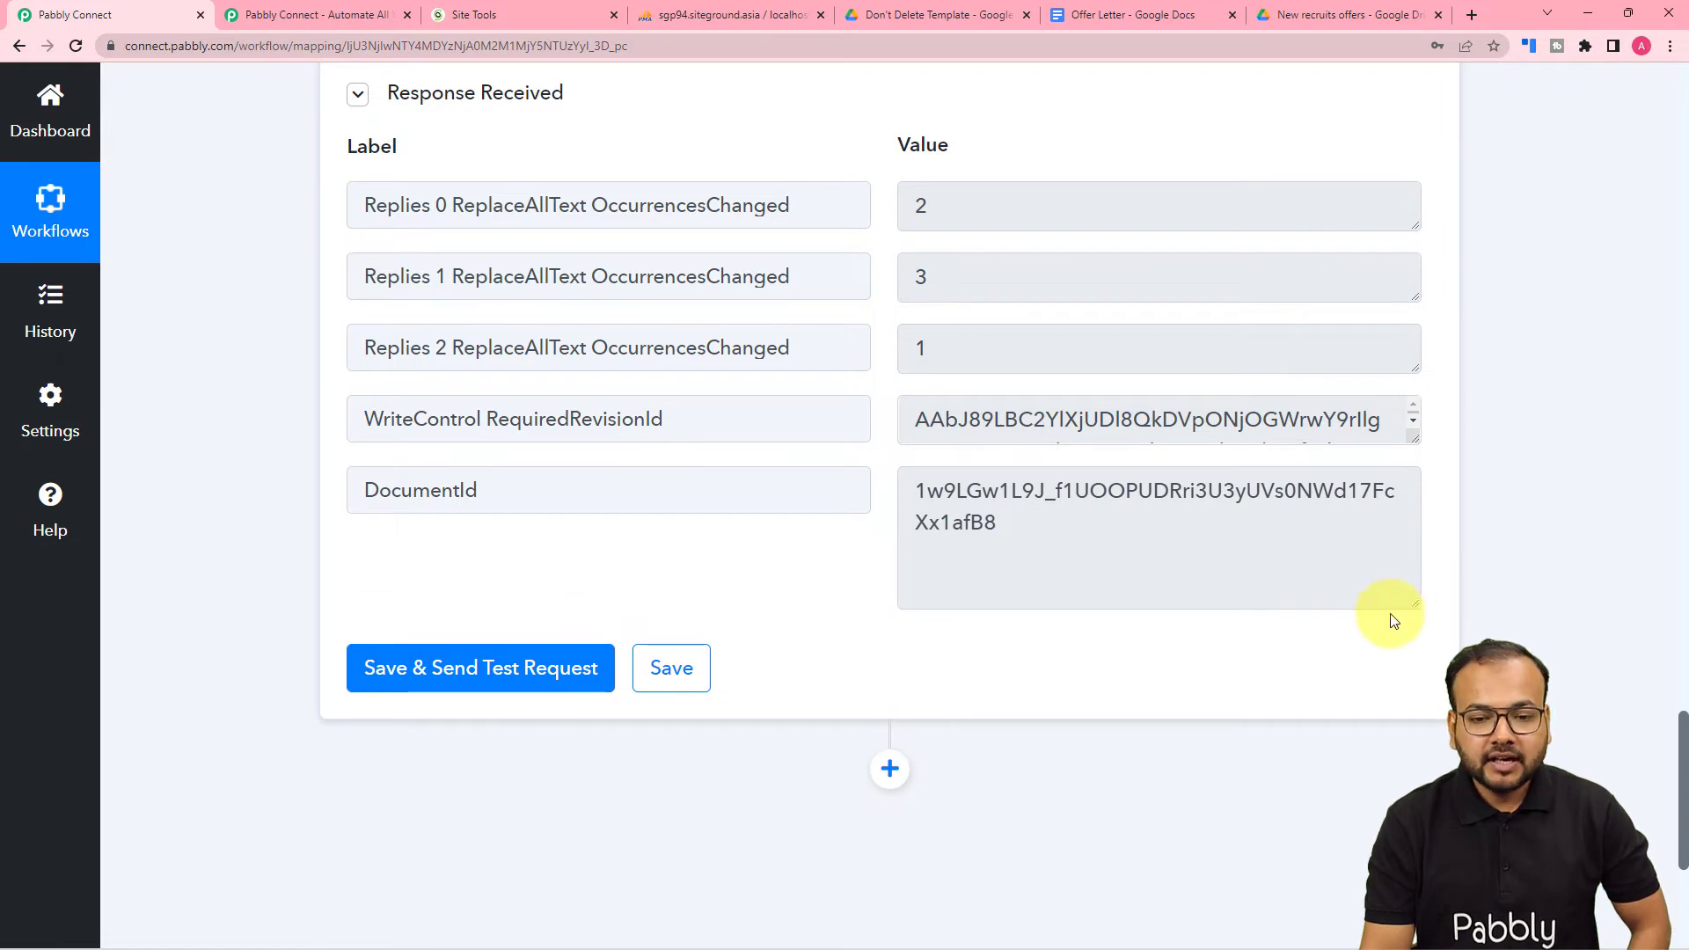
left_click(1302, 17)
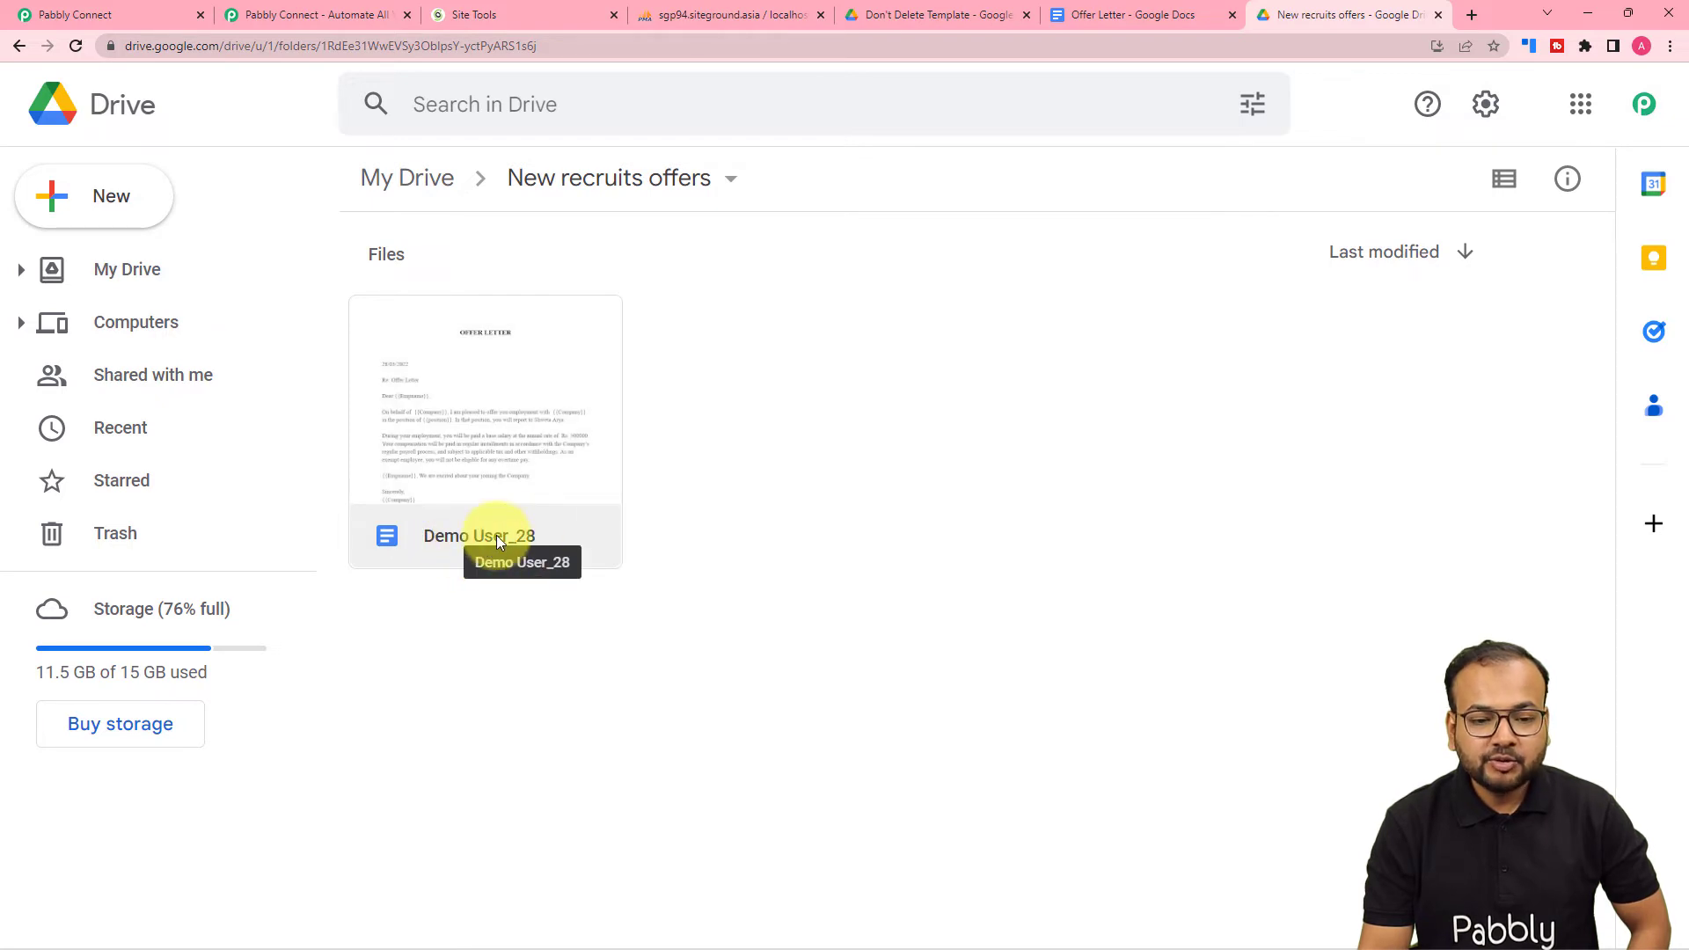
left_click(132, 9)
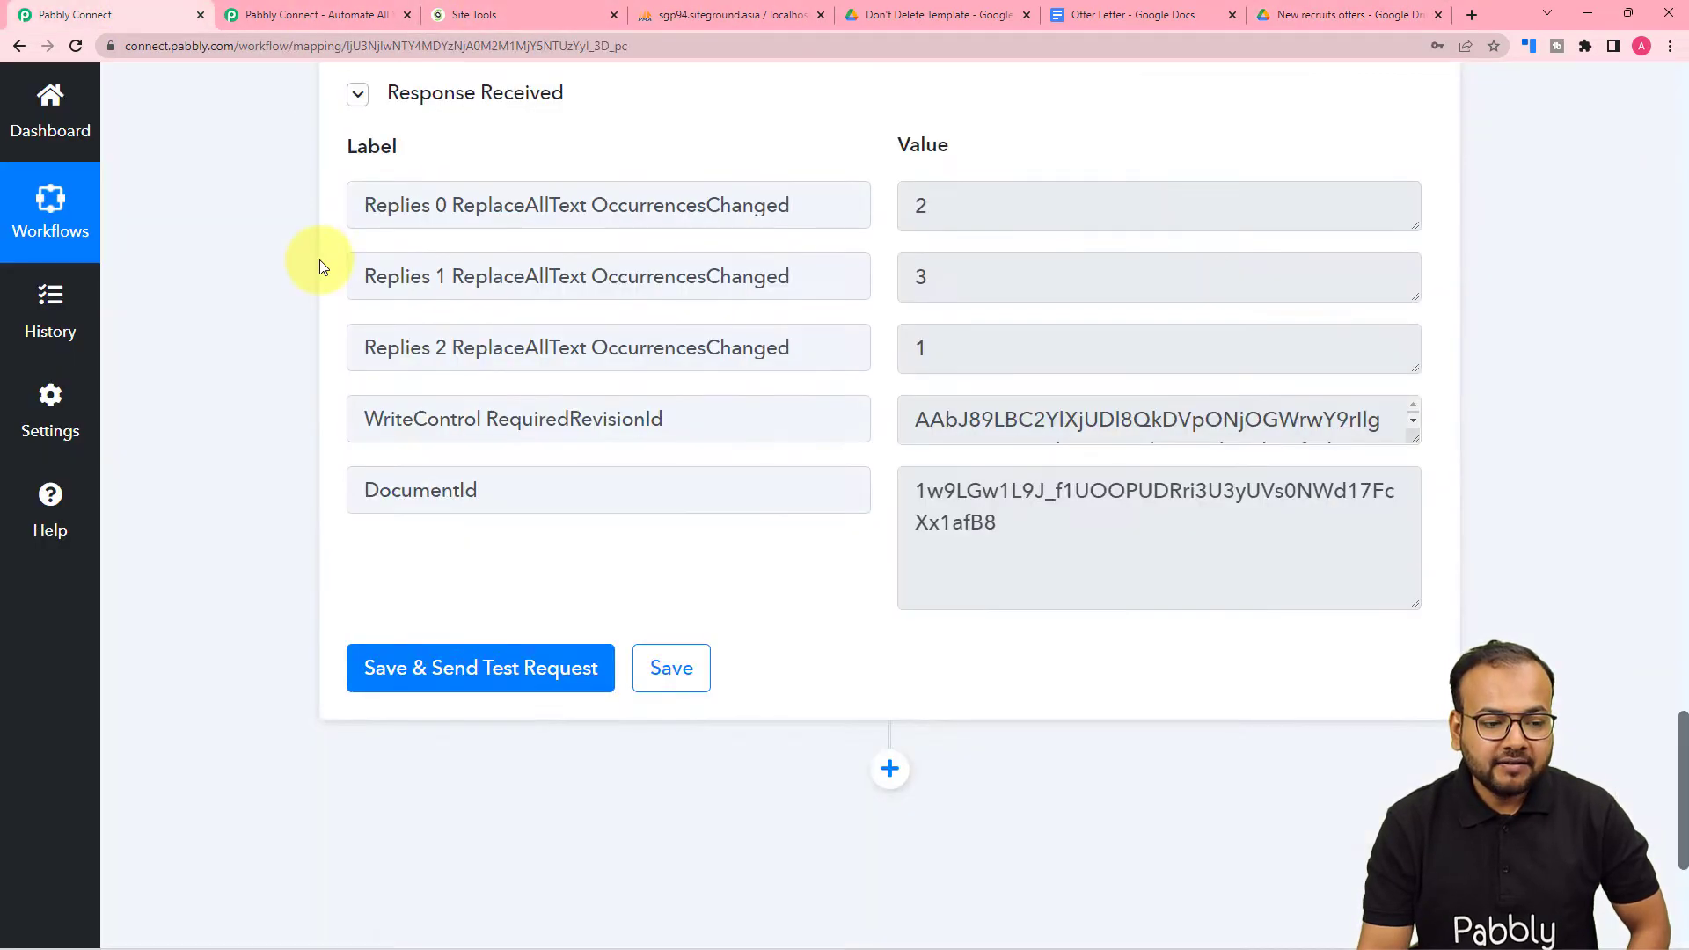
scroll(324, 267, "up", 12)
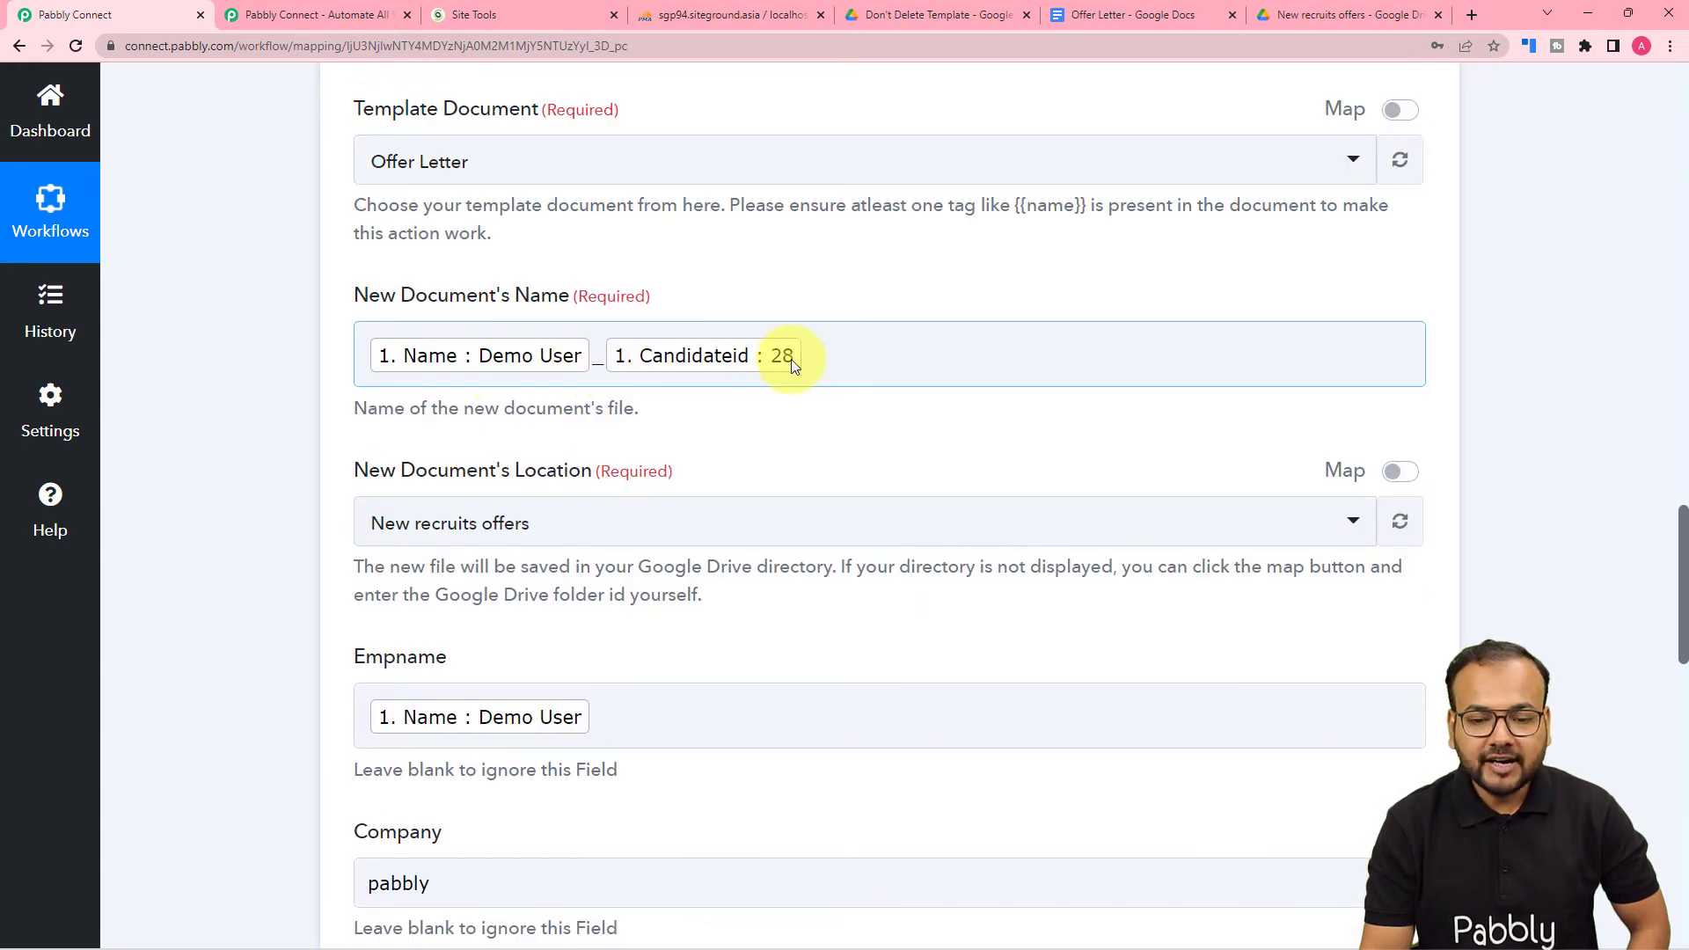
Open the generated offer letter from the Google Drive folder and compare its text with the placeholders in the Offer Letter template
left_click(1366, 12)
double_click(410, 452)
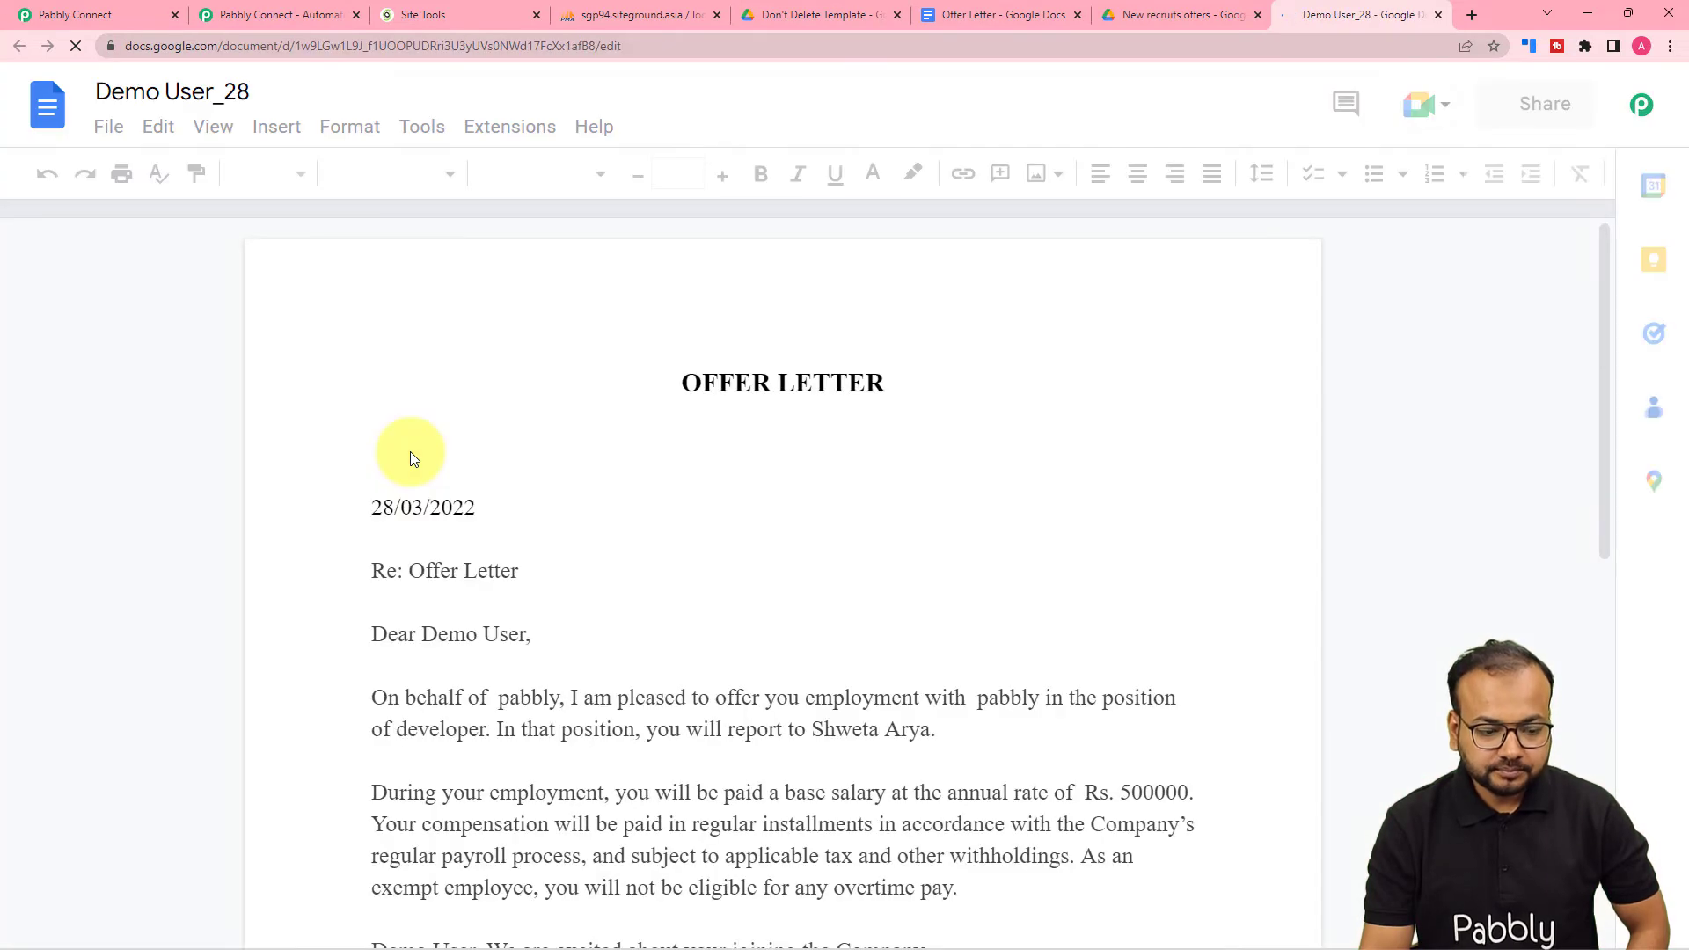
scroll(410, 451, "down", 3)
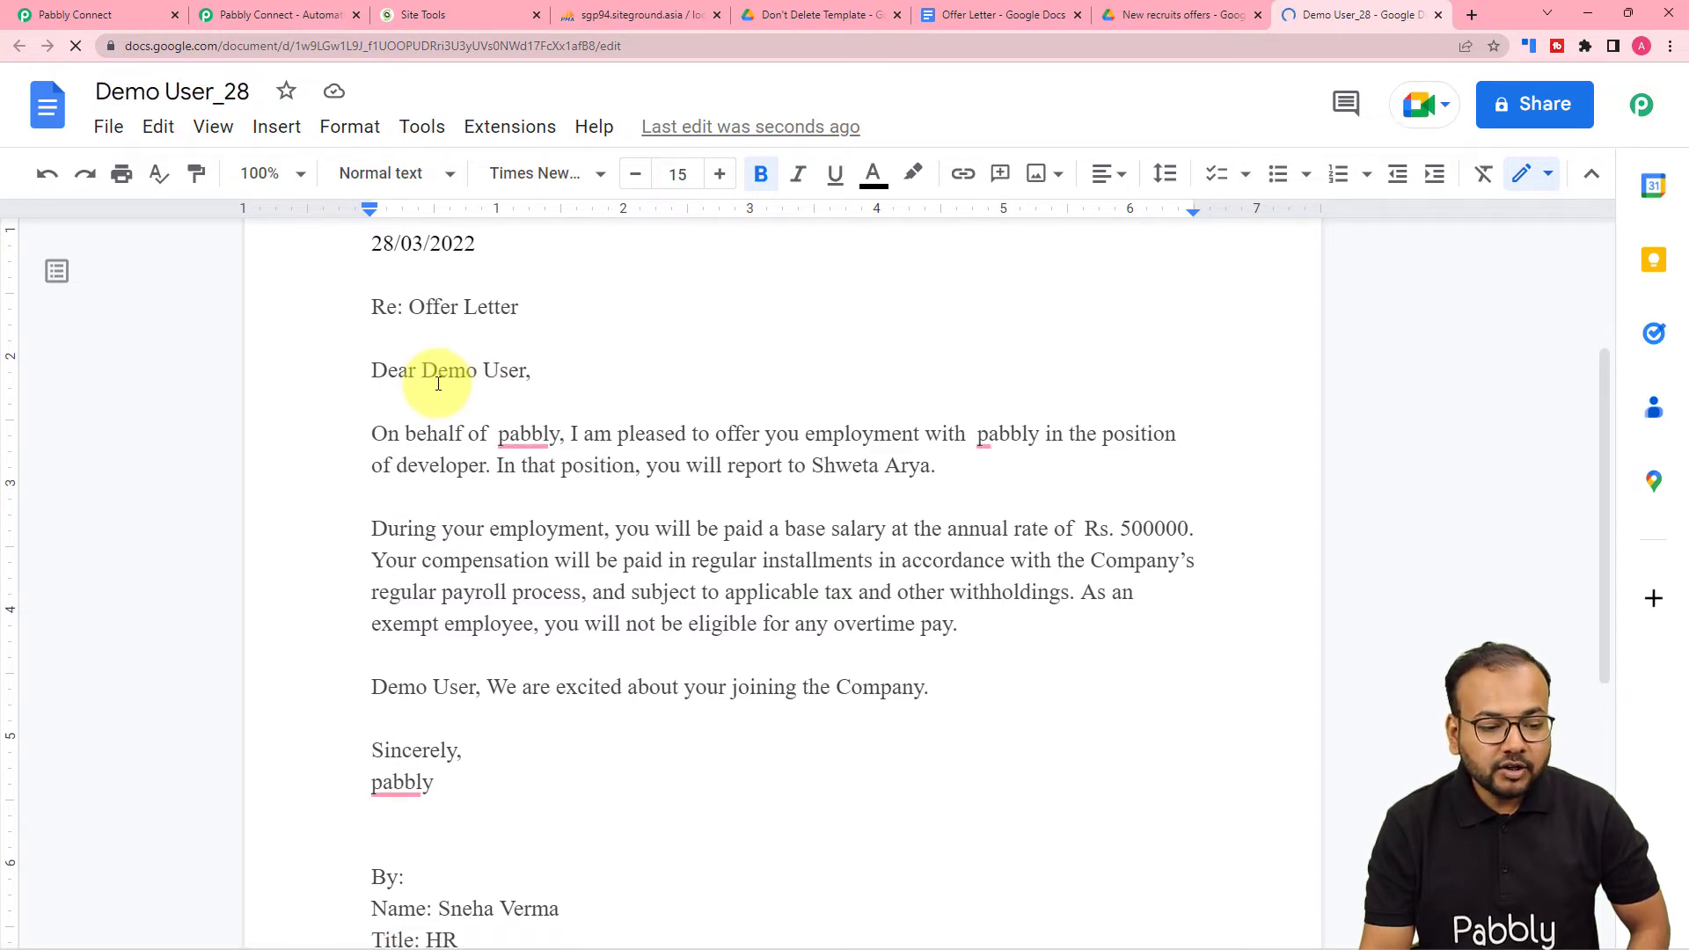
left_click(527, 436)
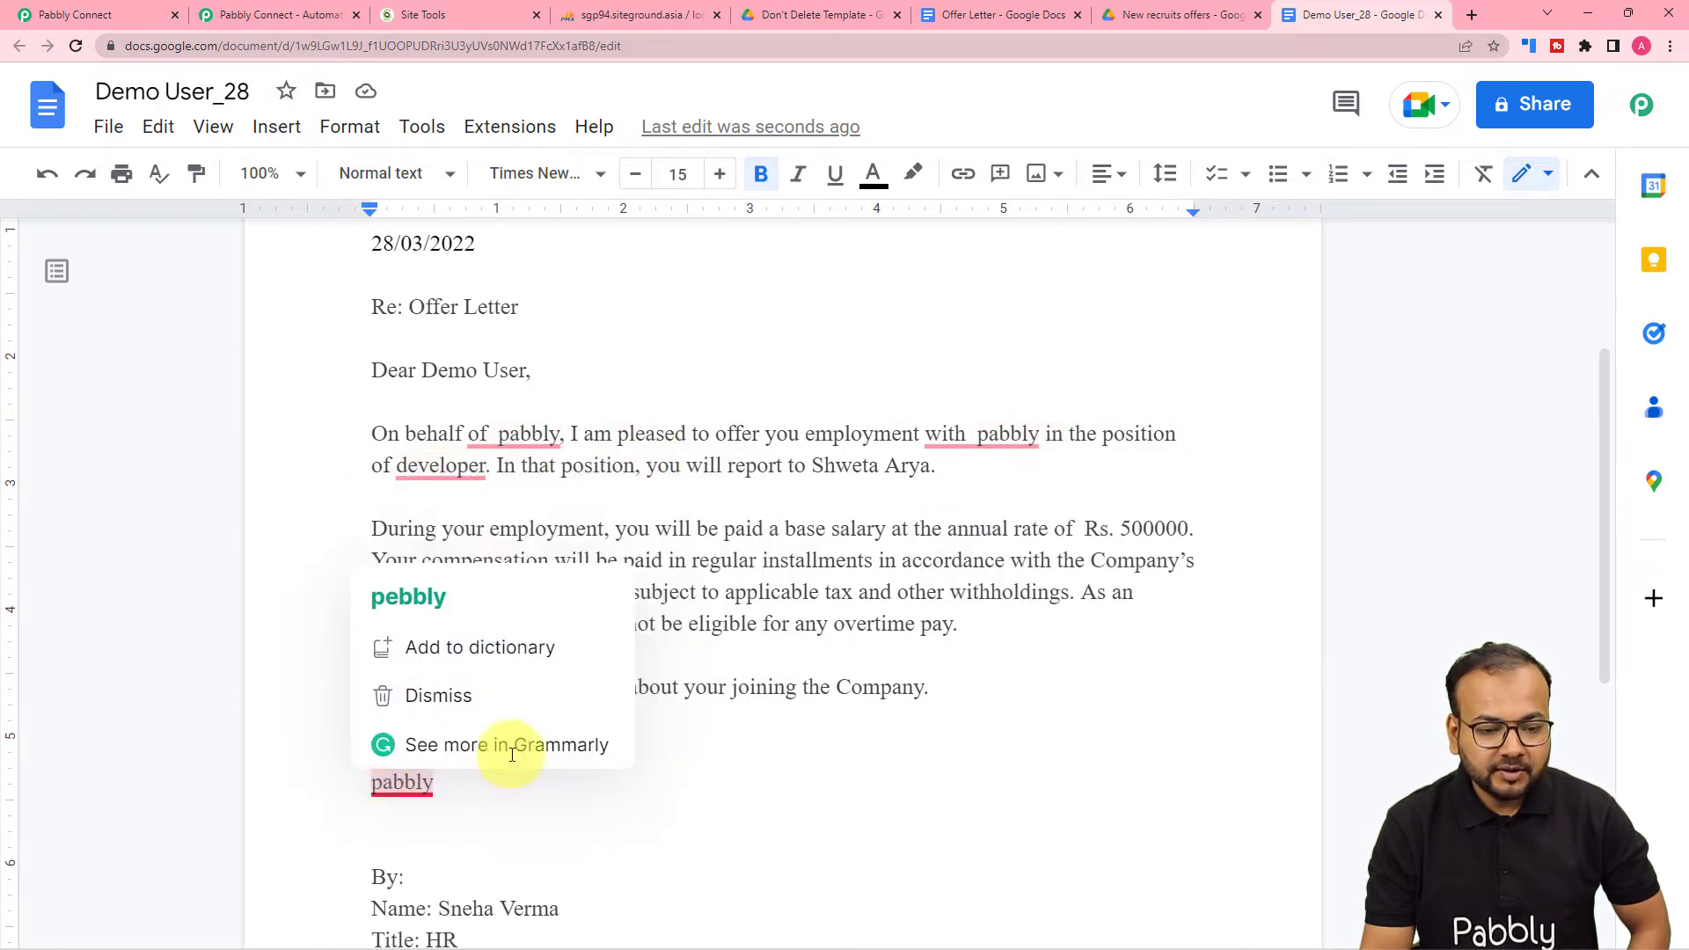
left_click(957, 19)
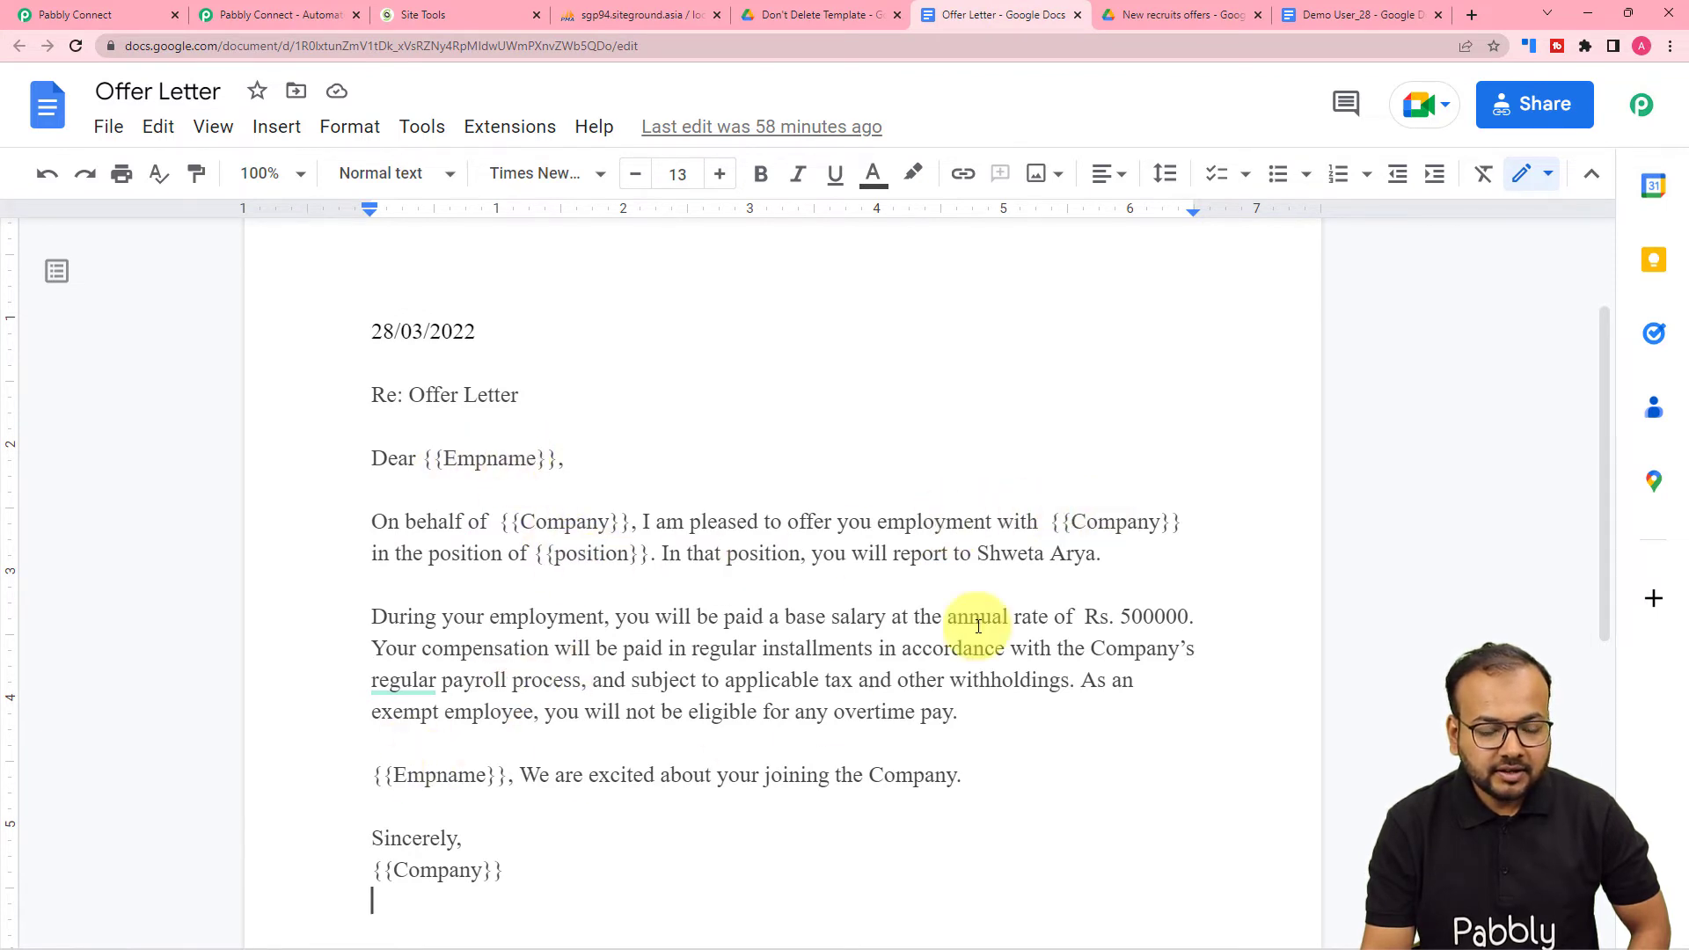
left_click(1351, 15)
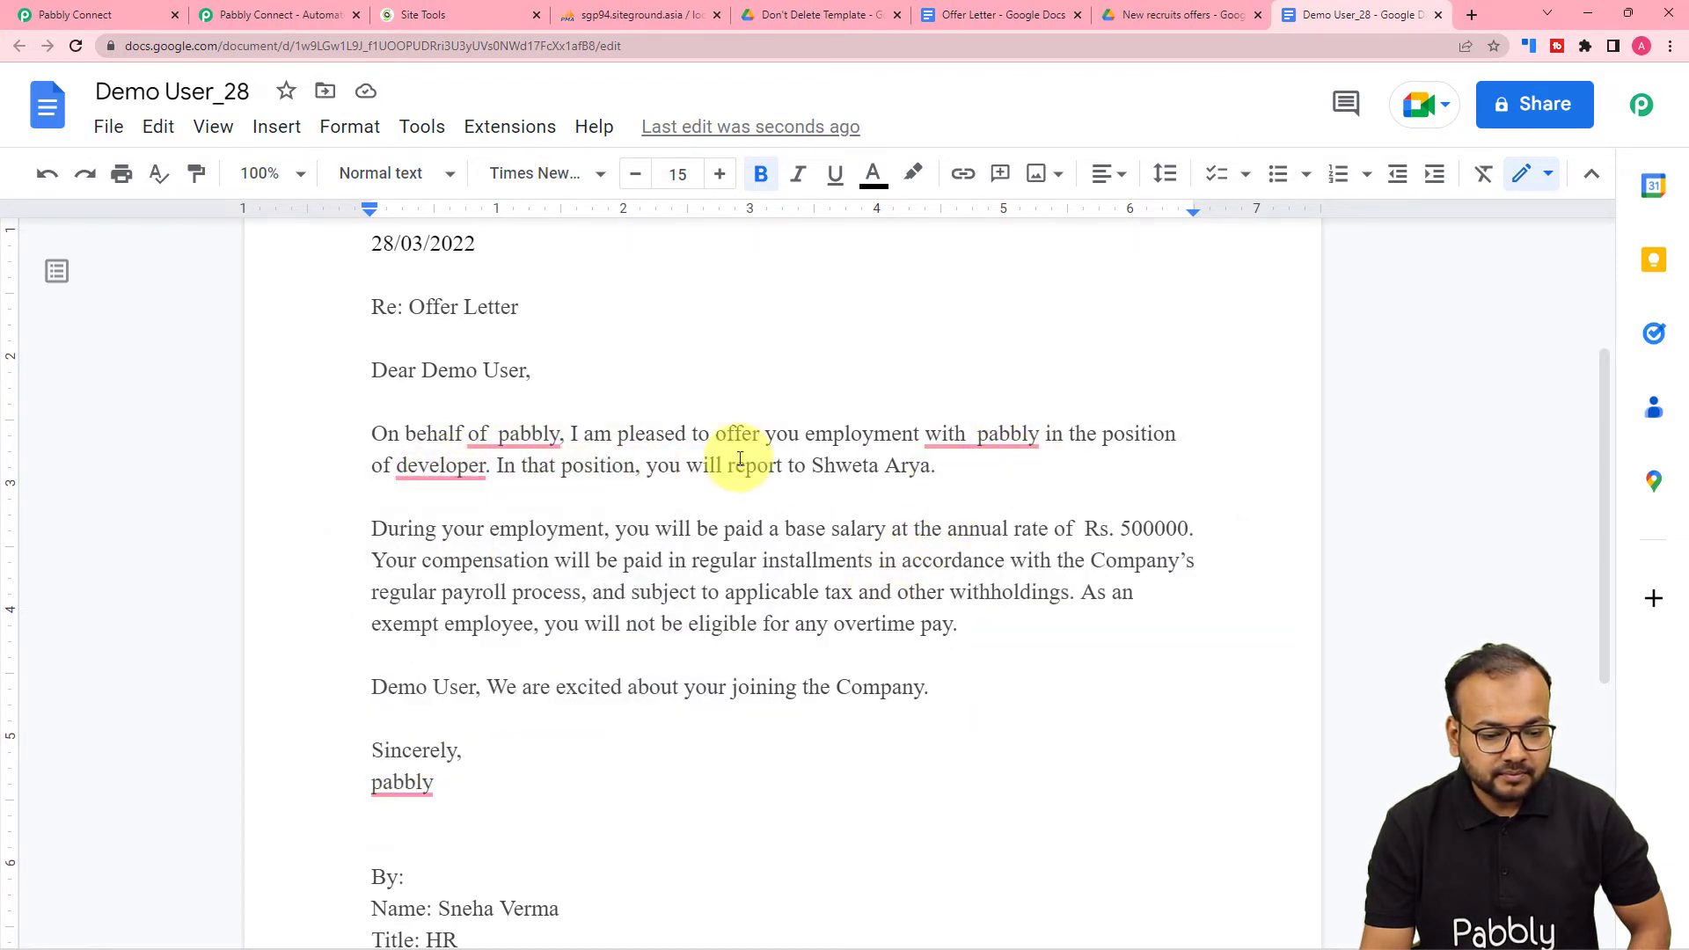
mouse_move(539, 449)
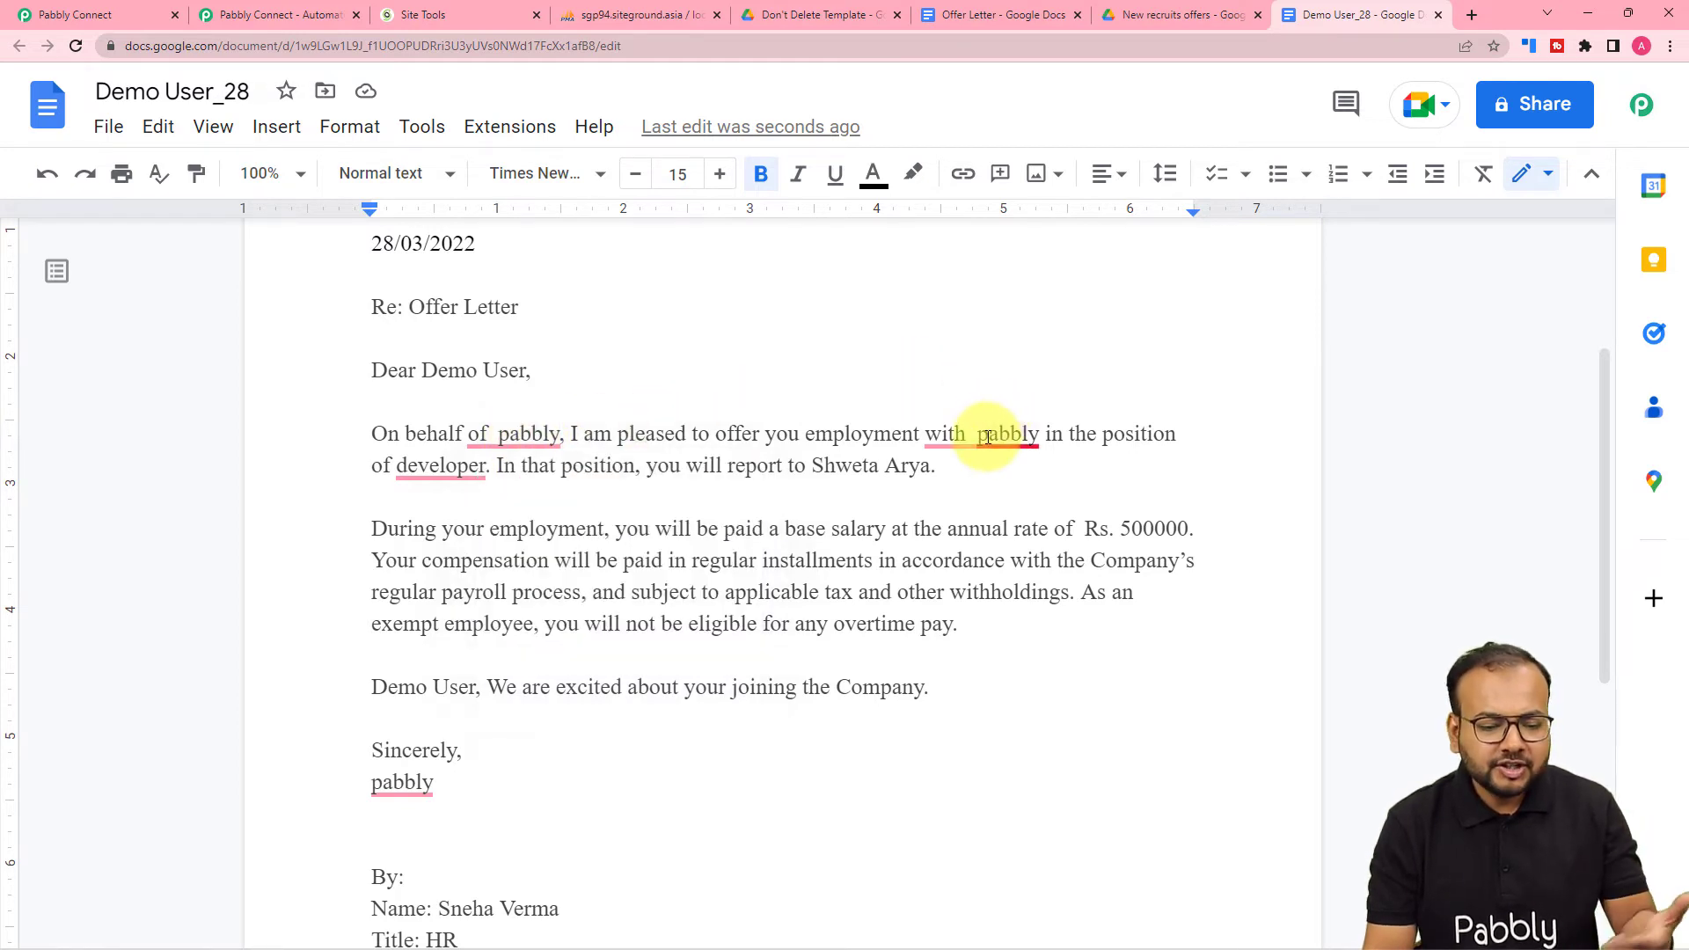
mouse_move(983, 440)
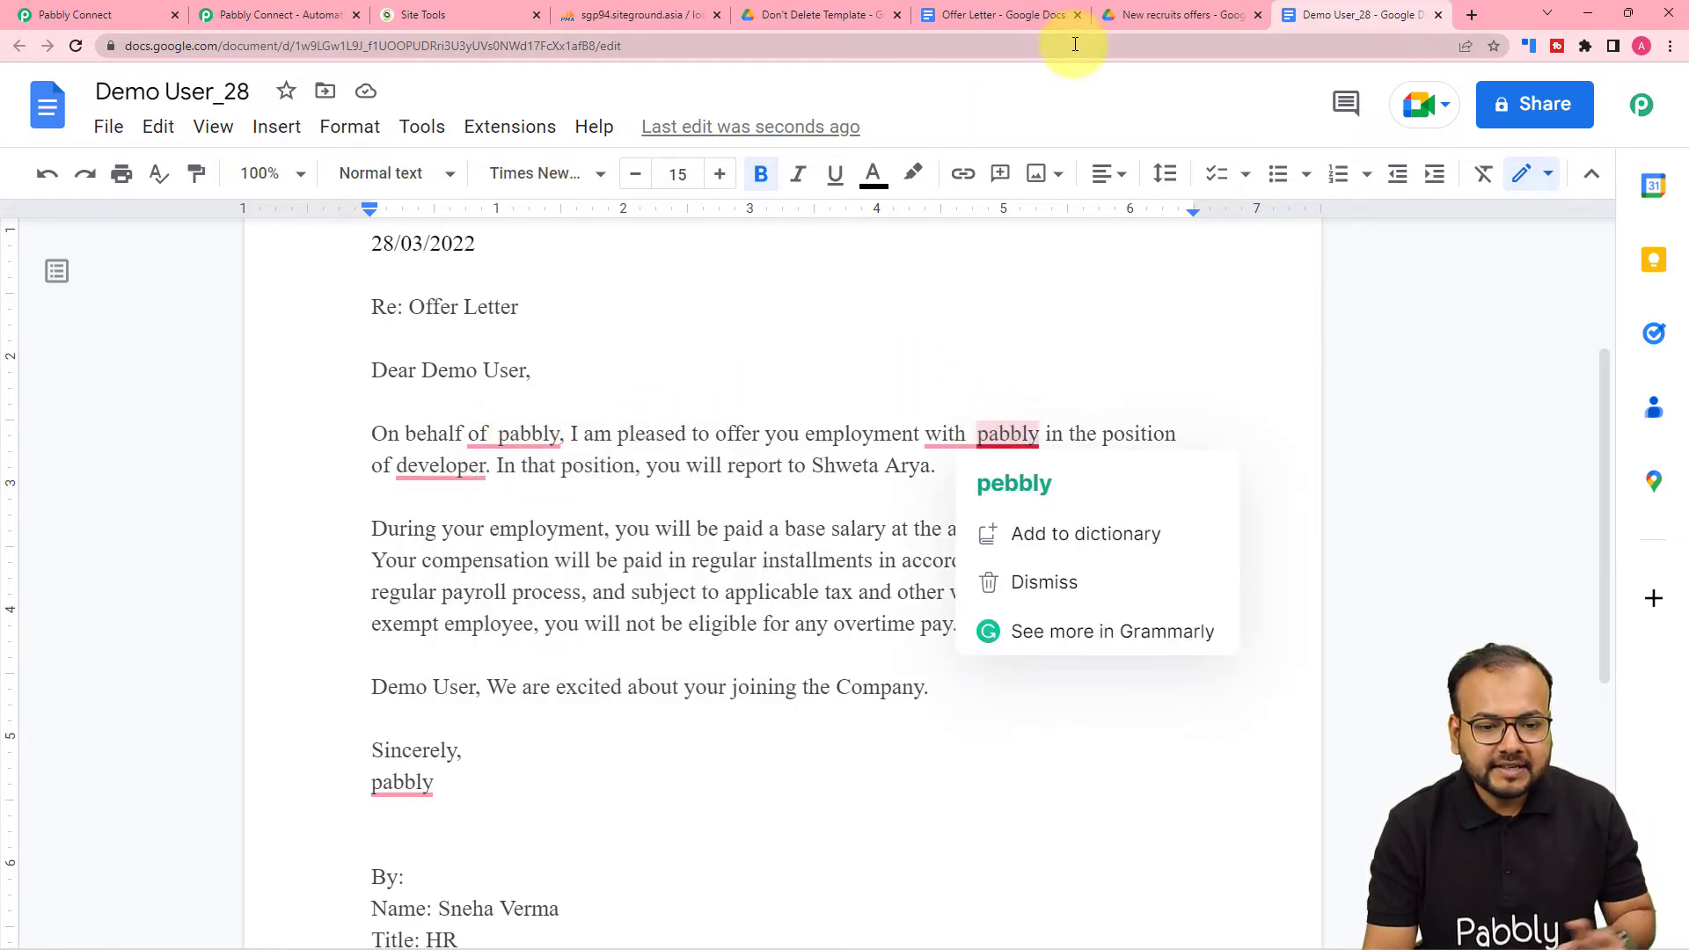
Switch to the Offer Letter template in Google Docs and delete the extra space before both {{Company}} placeholders in the opening paragraph
left_click(950, 18)
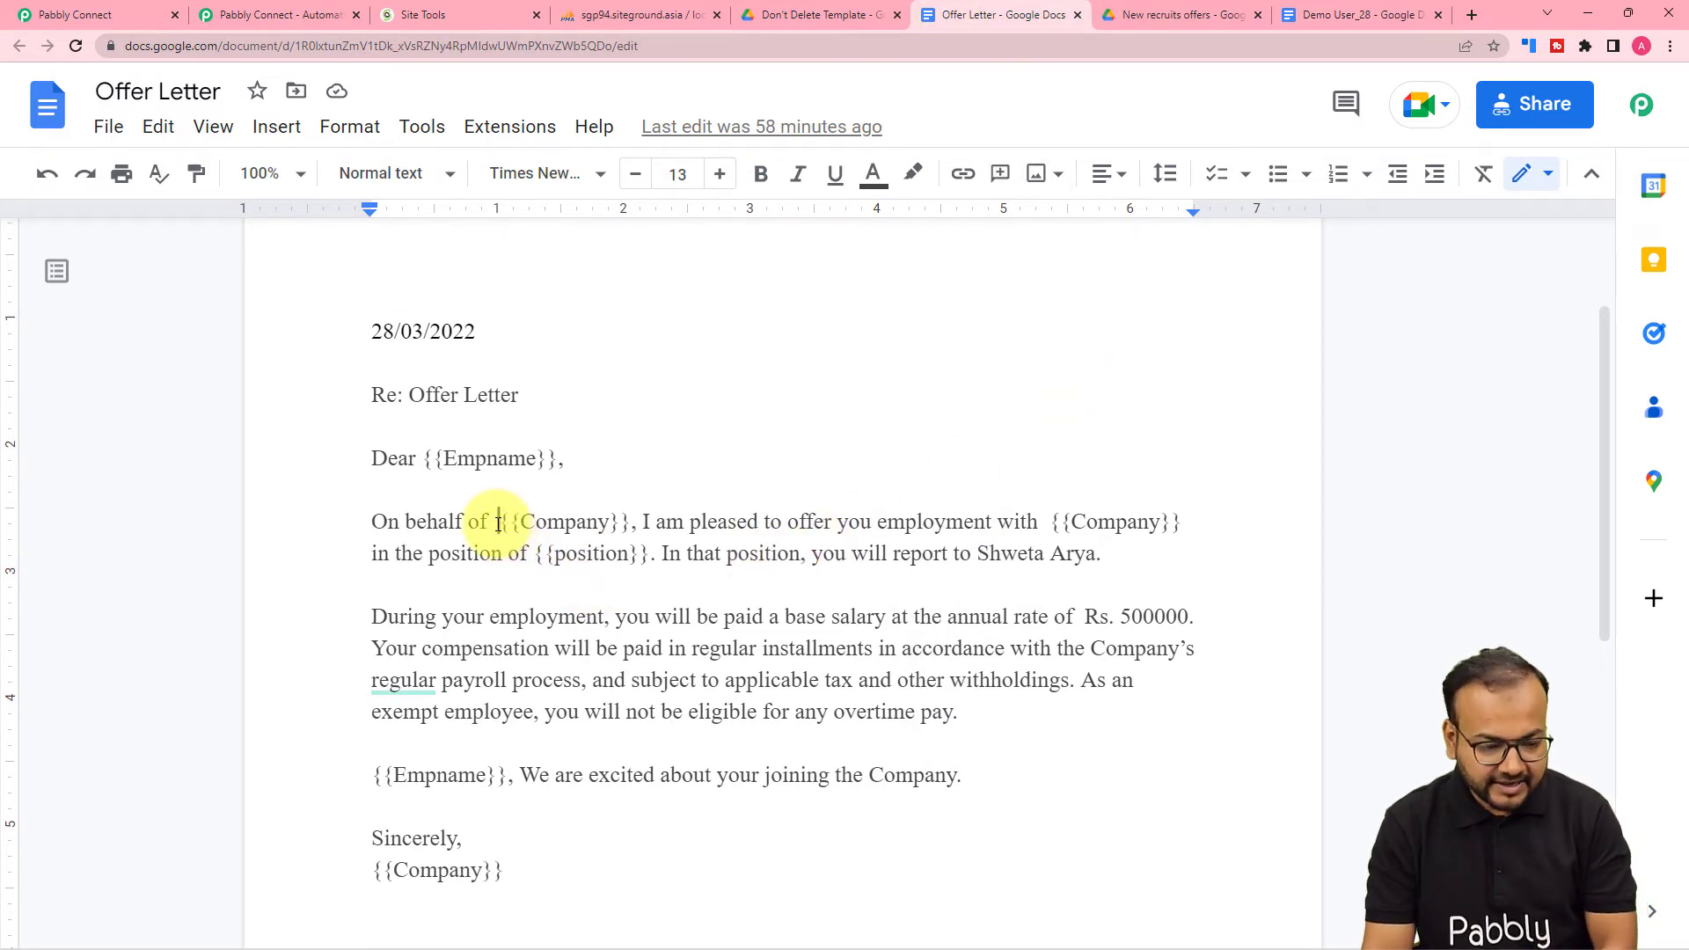
key("BackSpace")
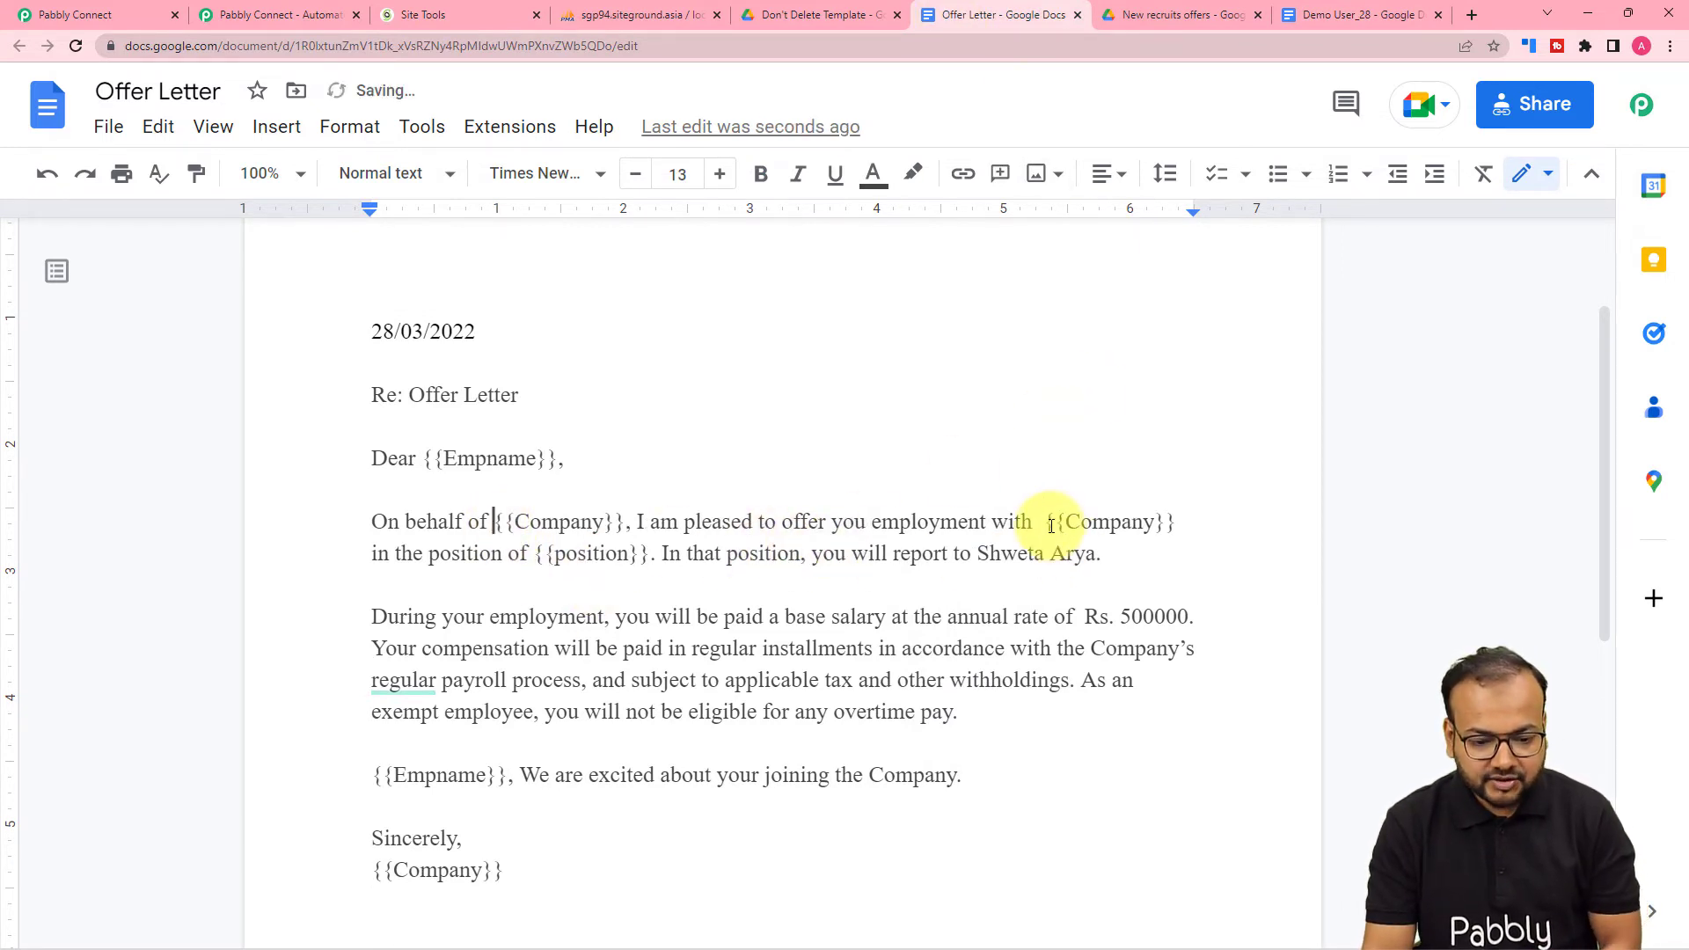
left_click(1045, 521)
key("BackSpace")
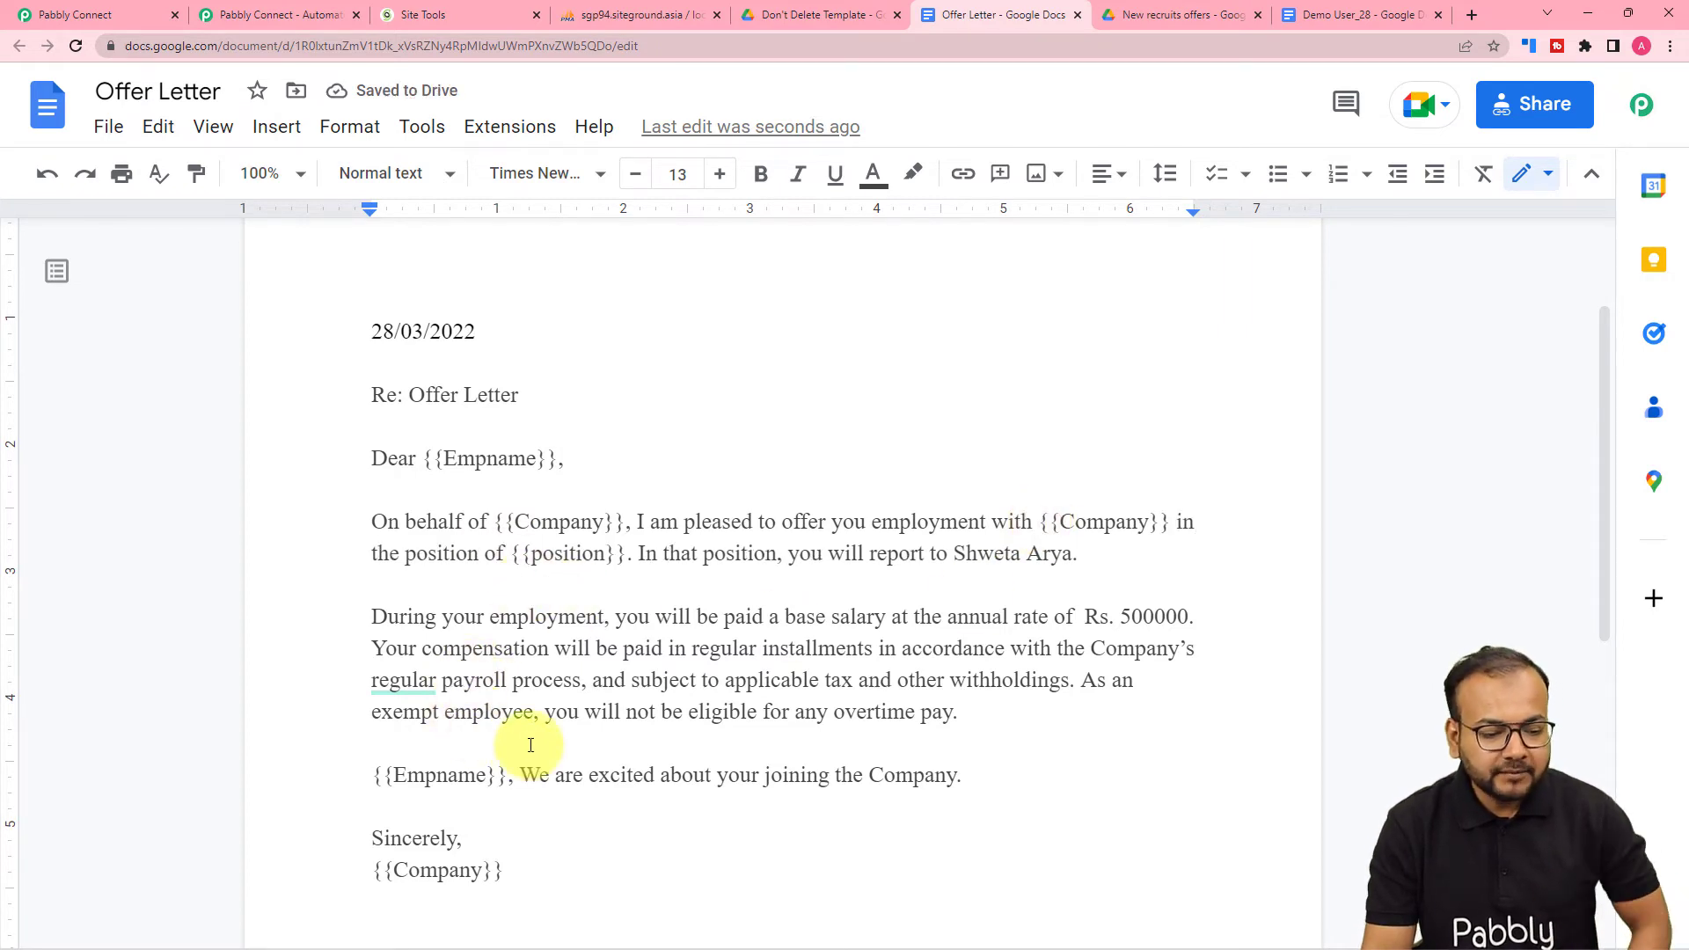
Return to the Pabbly Connect workflow and add a Google Drive action with the Share a File With Anyone event
left_click(114, 15)
scroll(290, 460, "down", 12)
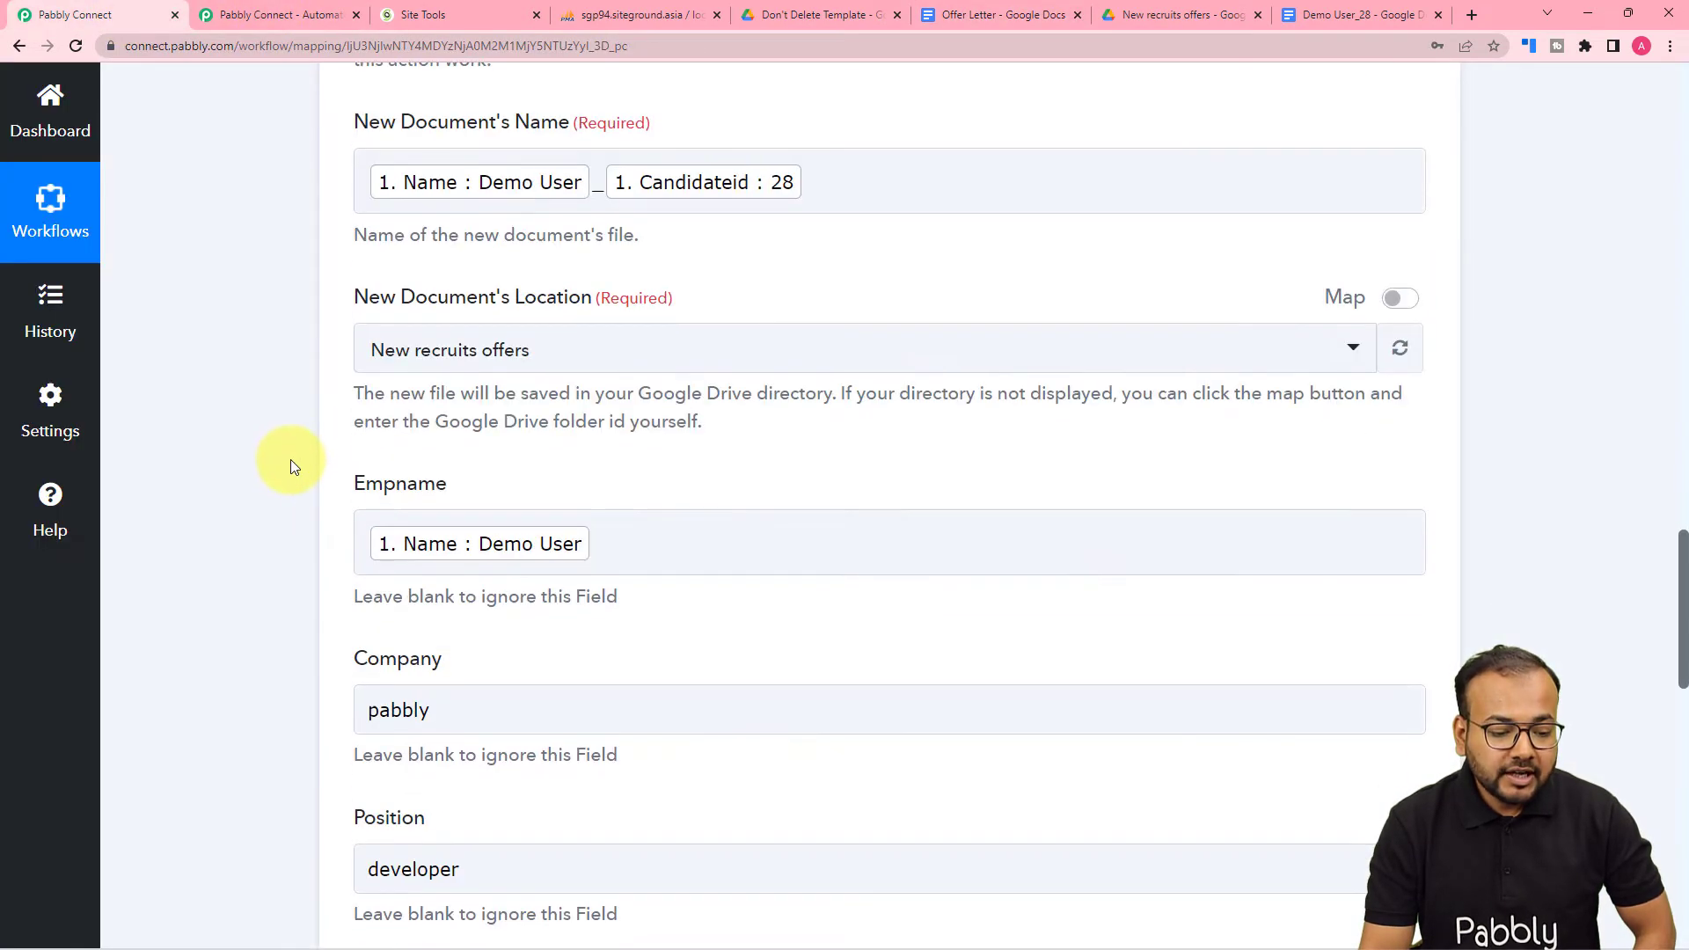
scroll(291, 459, "down", 4)
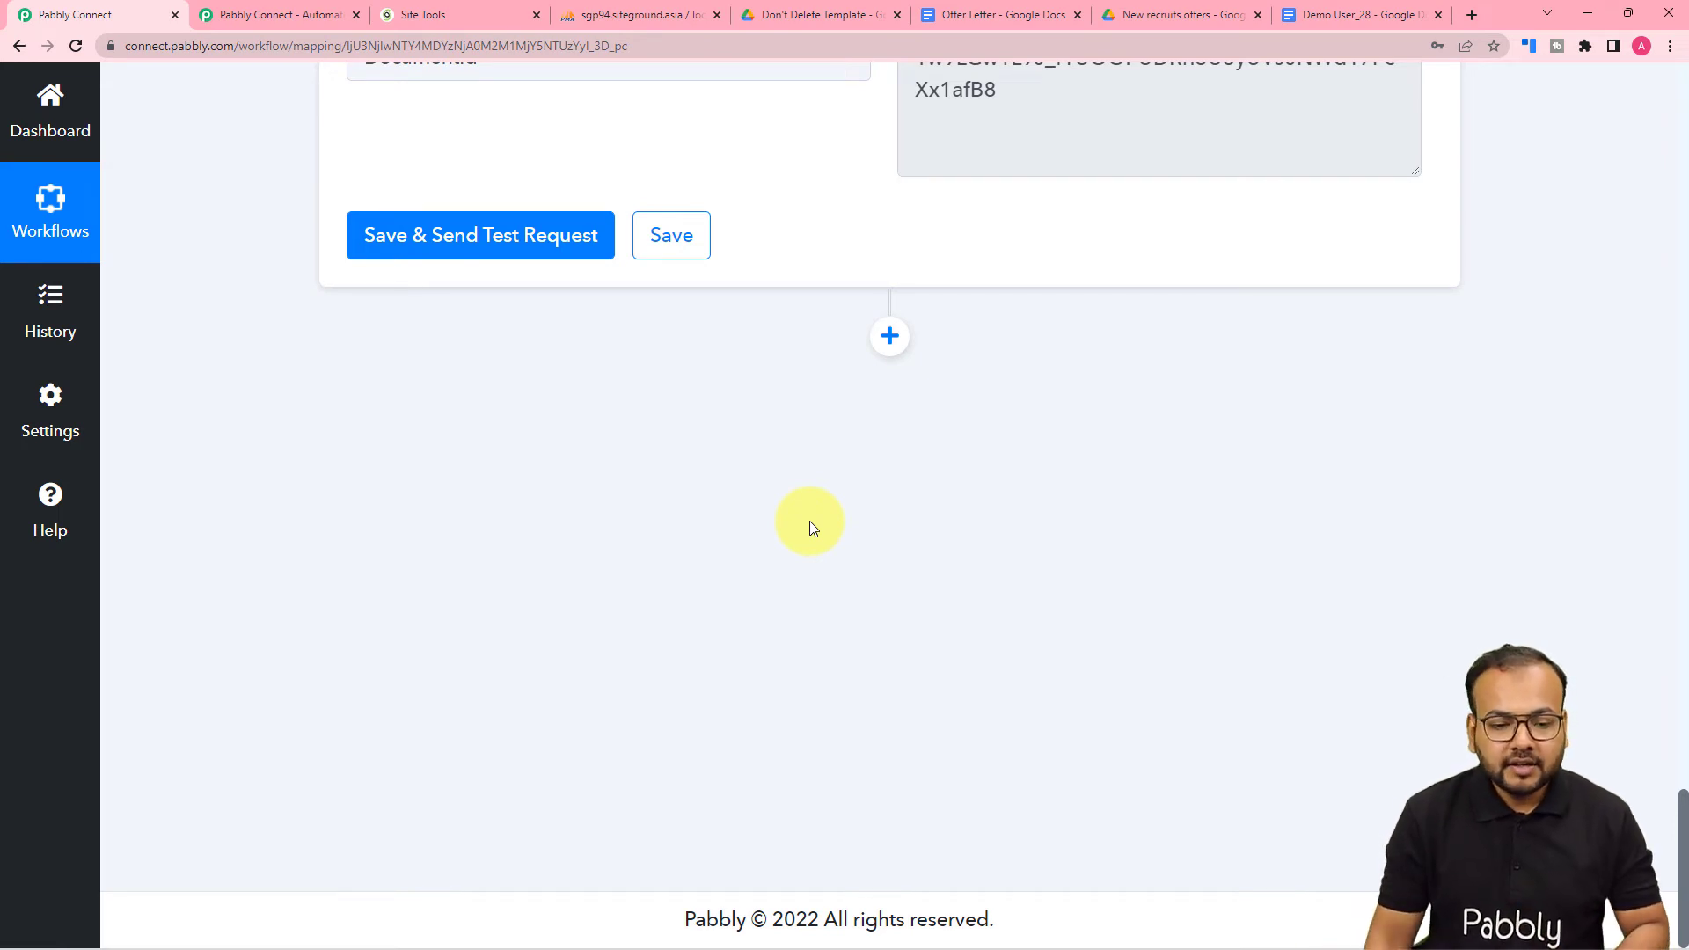
left_click(889, 335)
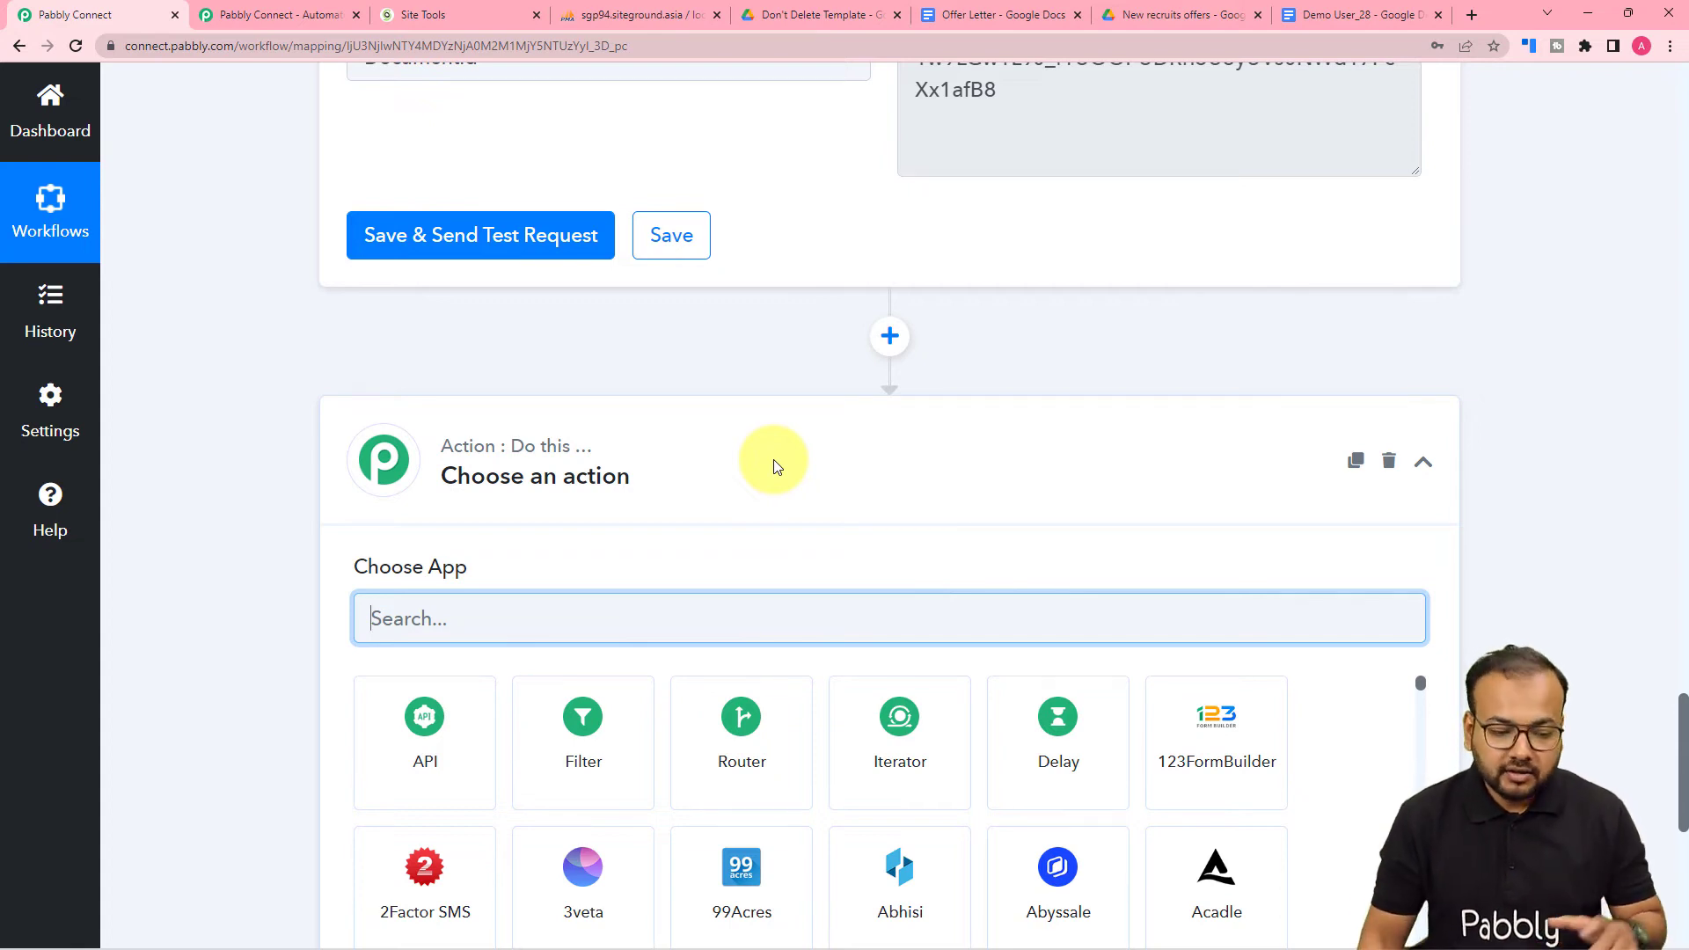
scroll(774, 532, "down", 4)
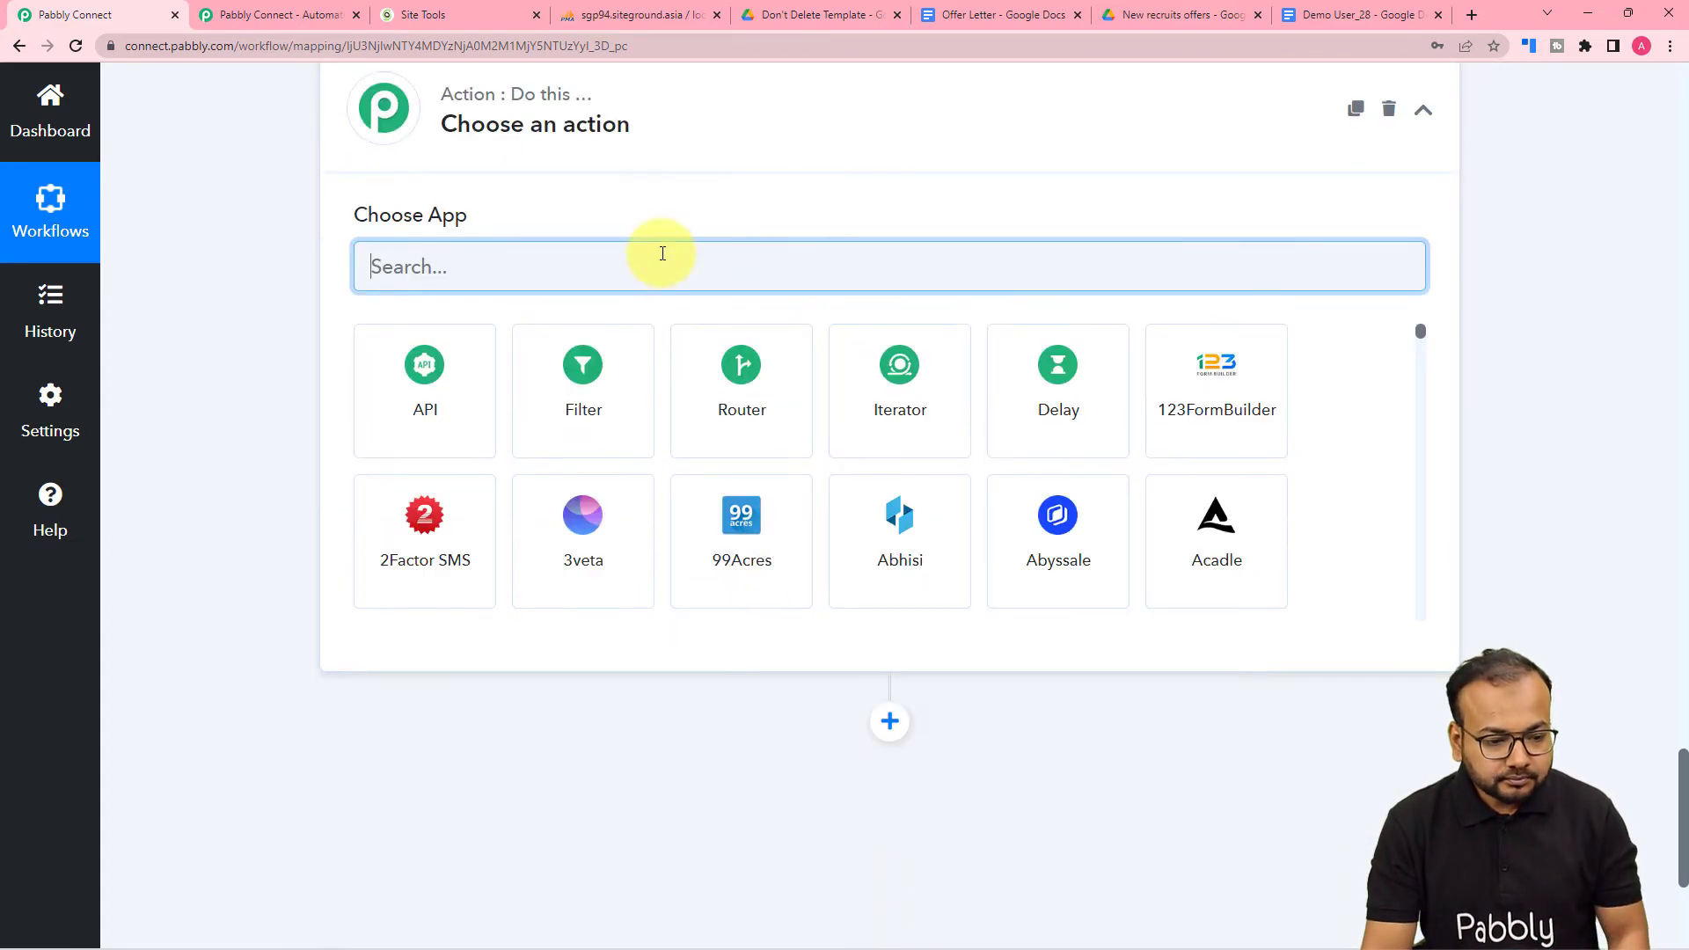
type("goo")
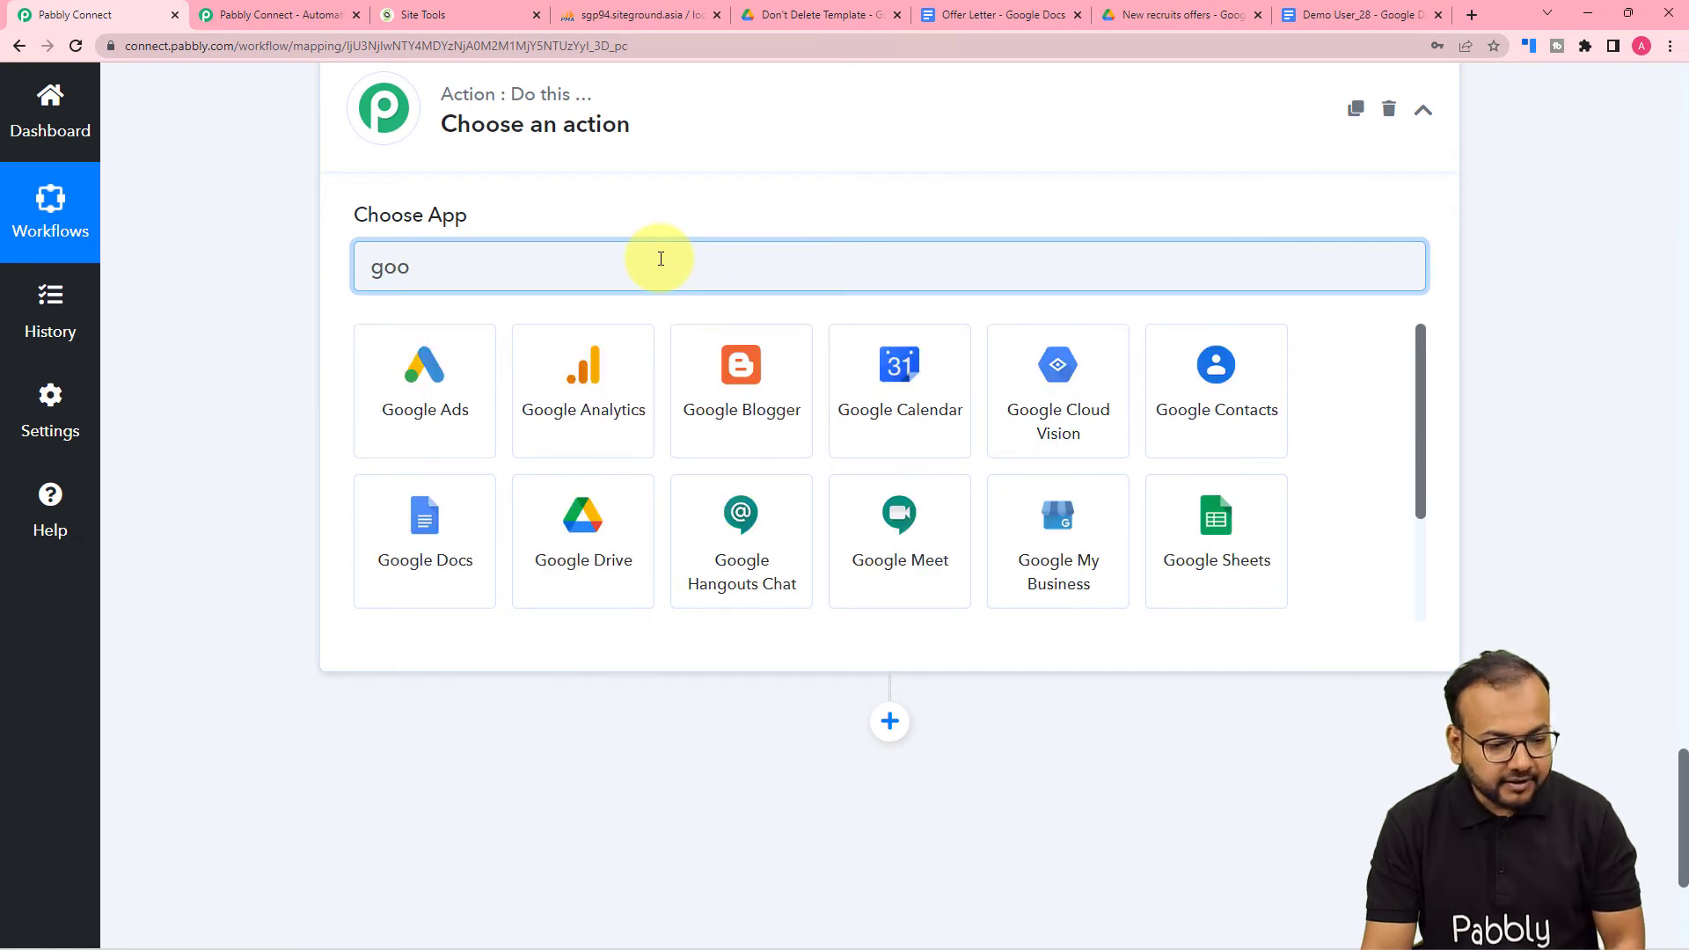
left_click(590, 595)
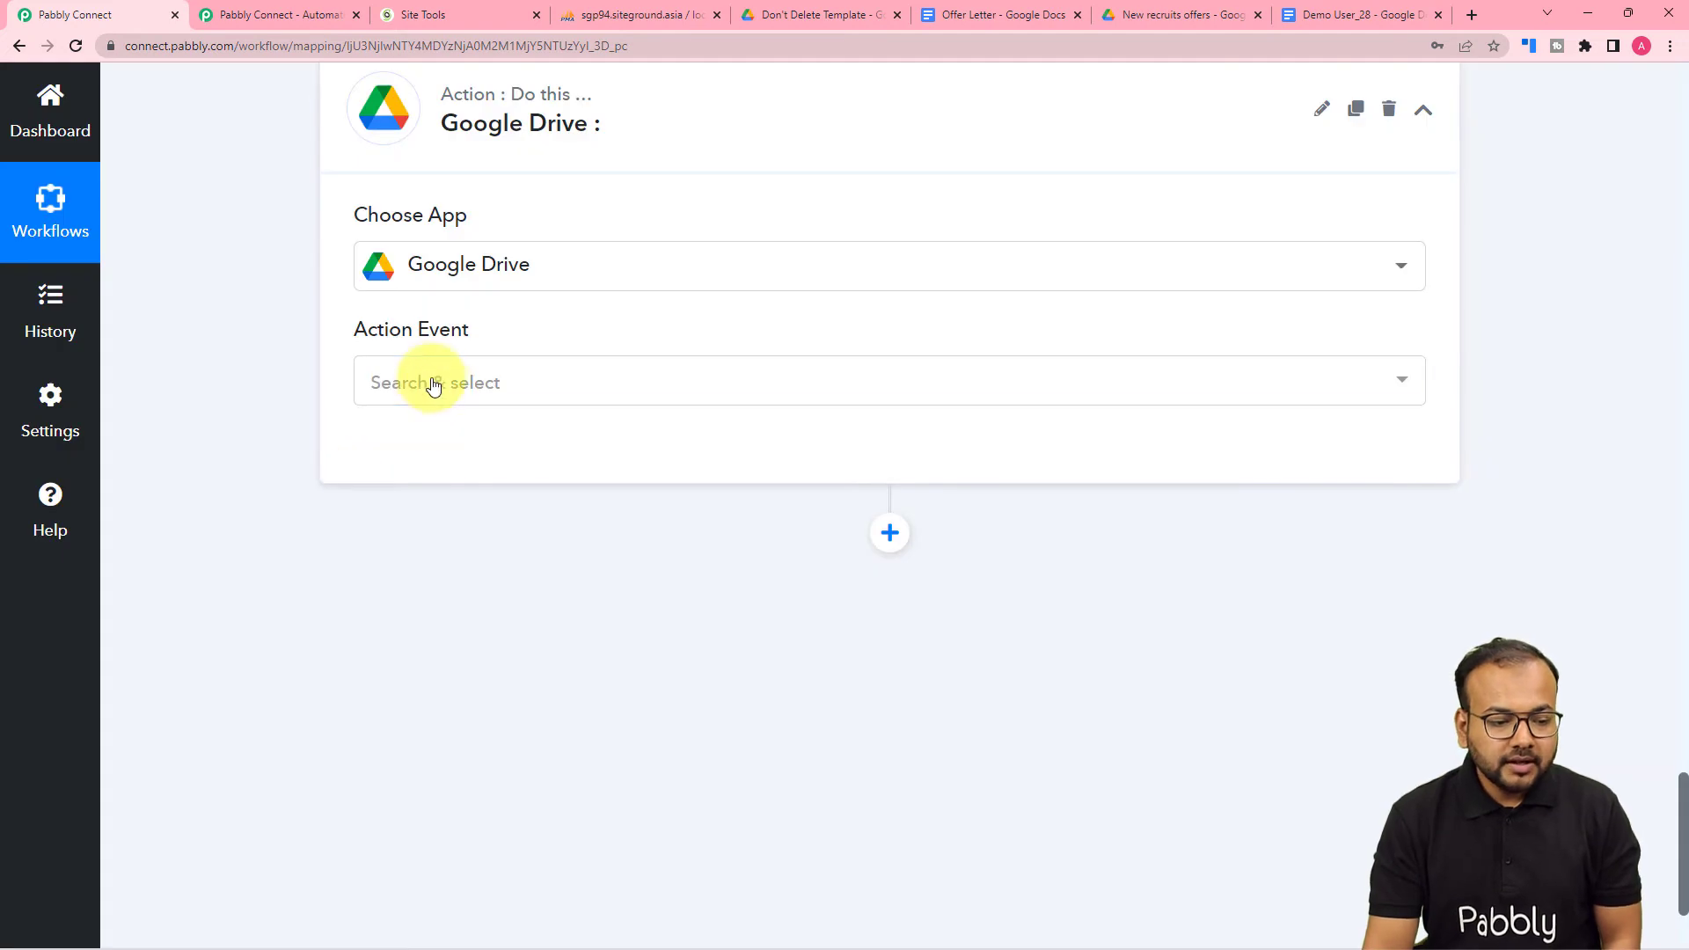
left_click(433, 382)
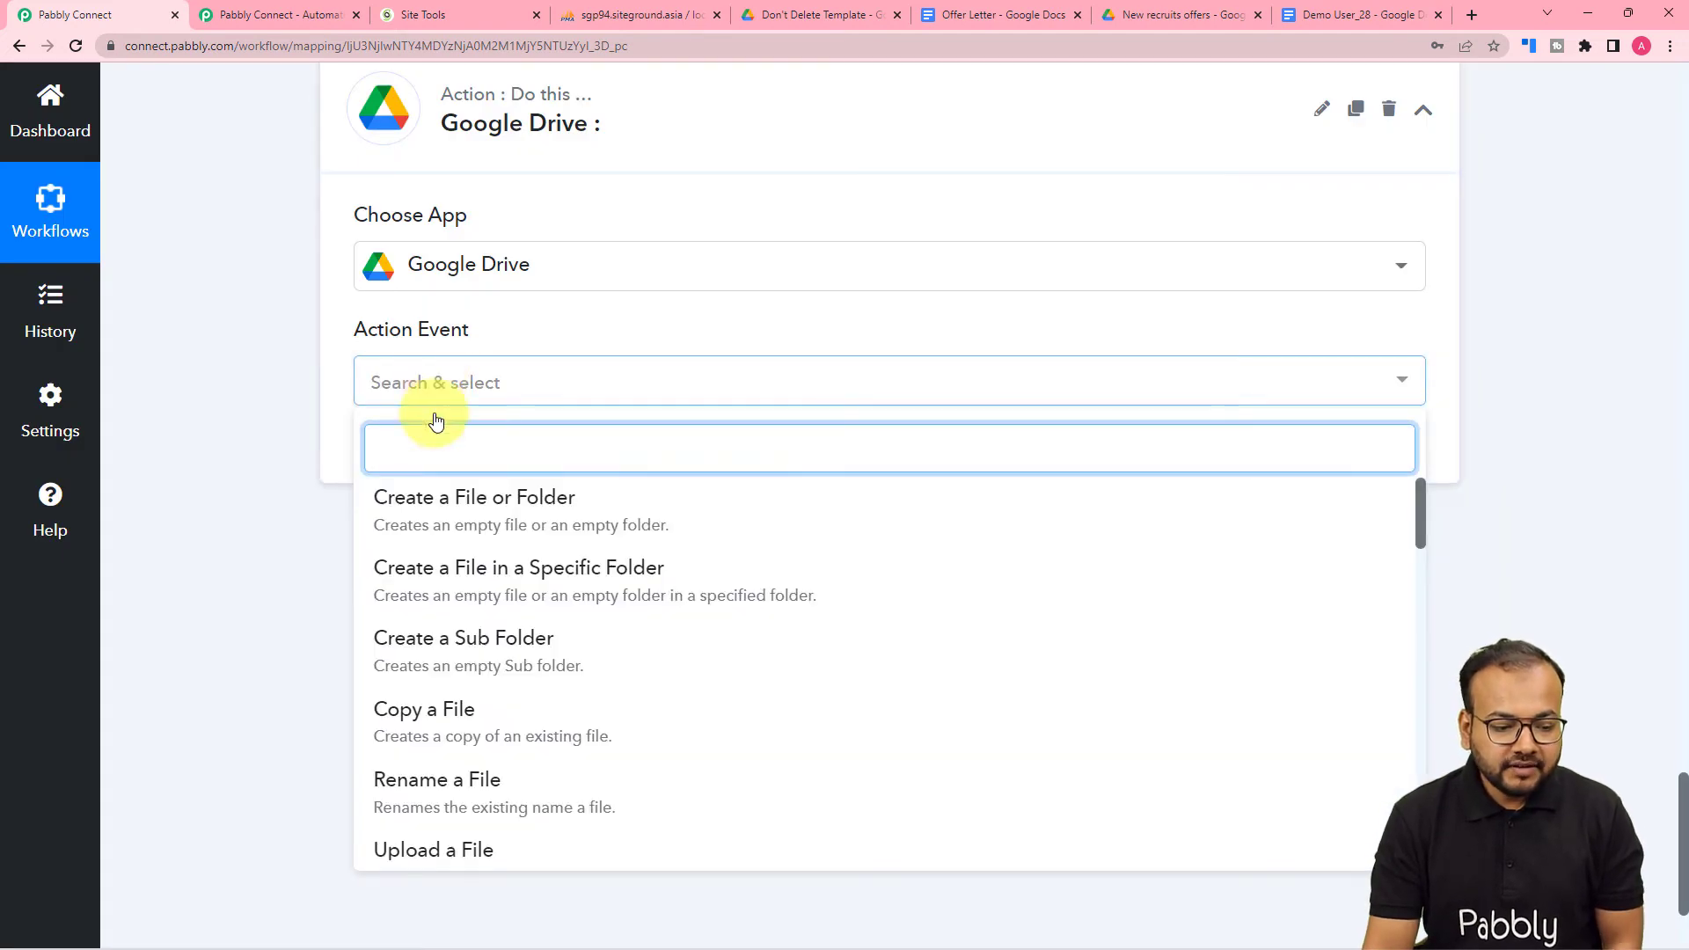
scroll(419, 645, "down", 8)
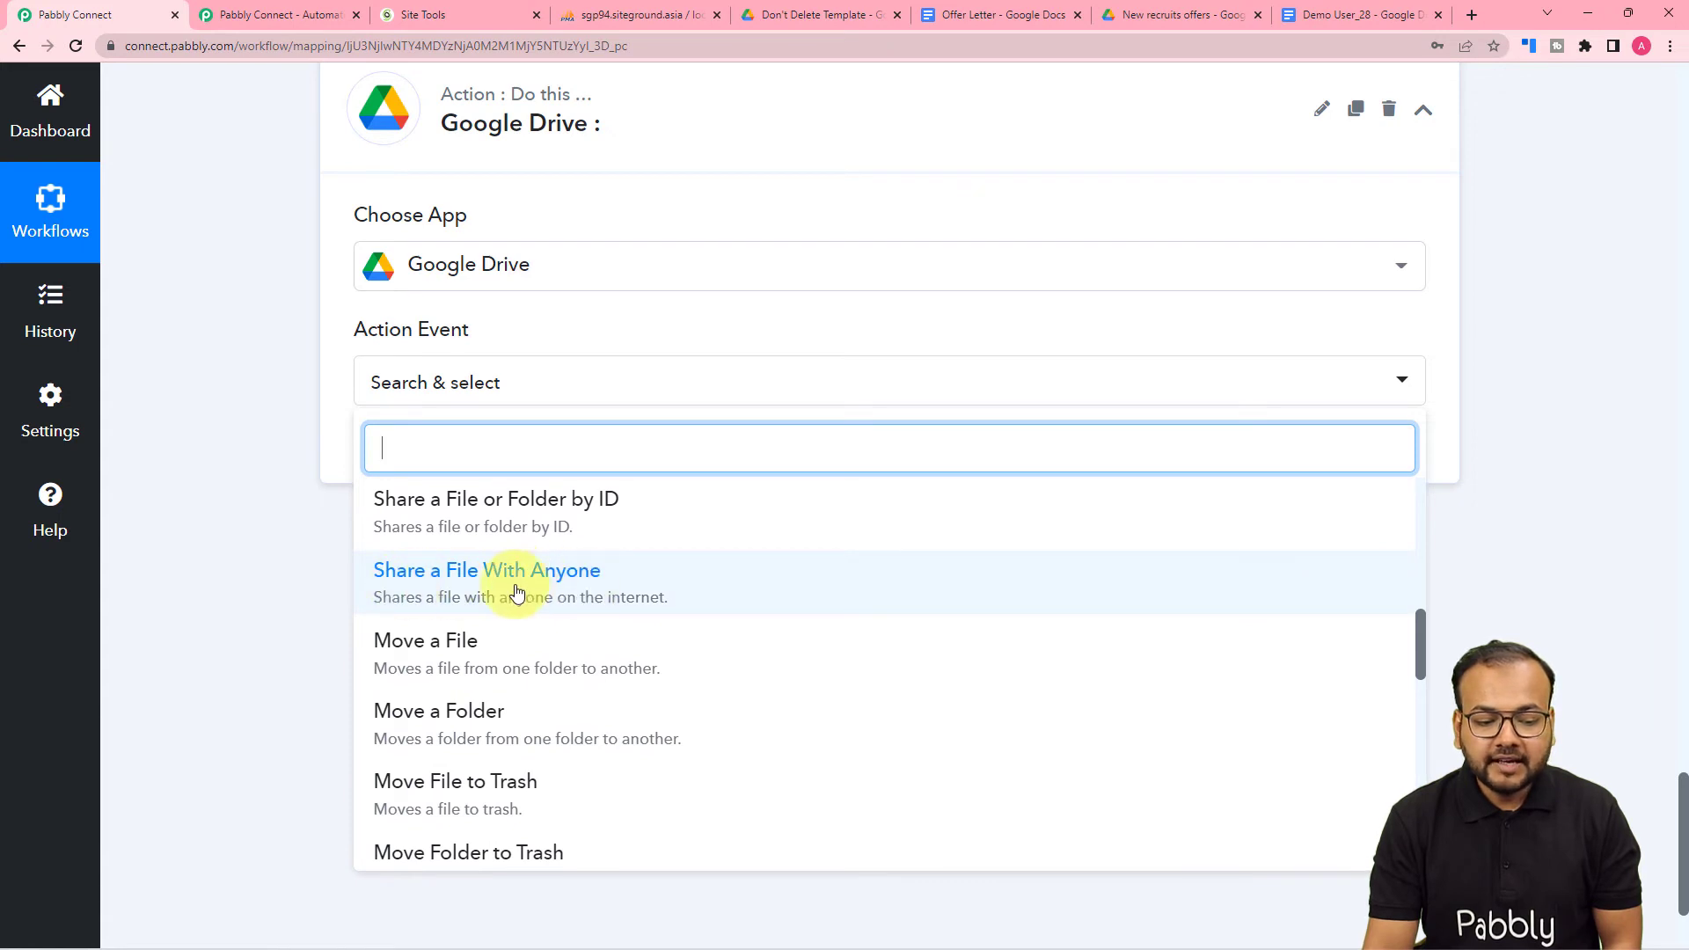
left_click(607, 596)
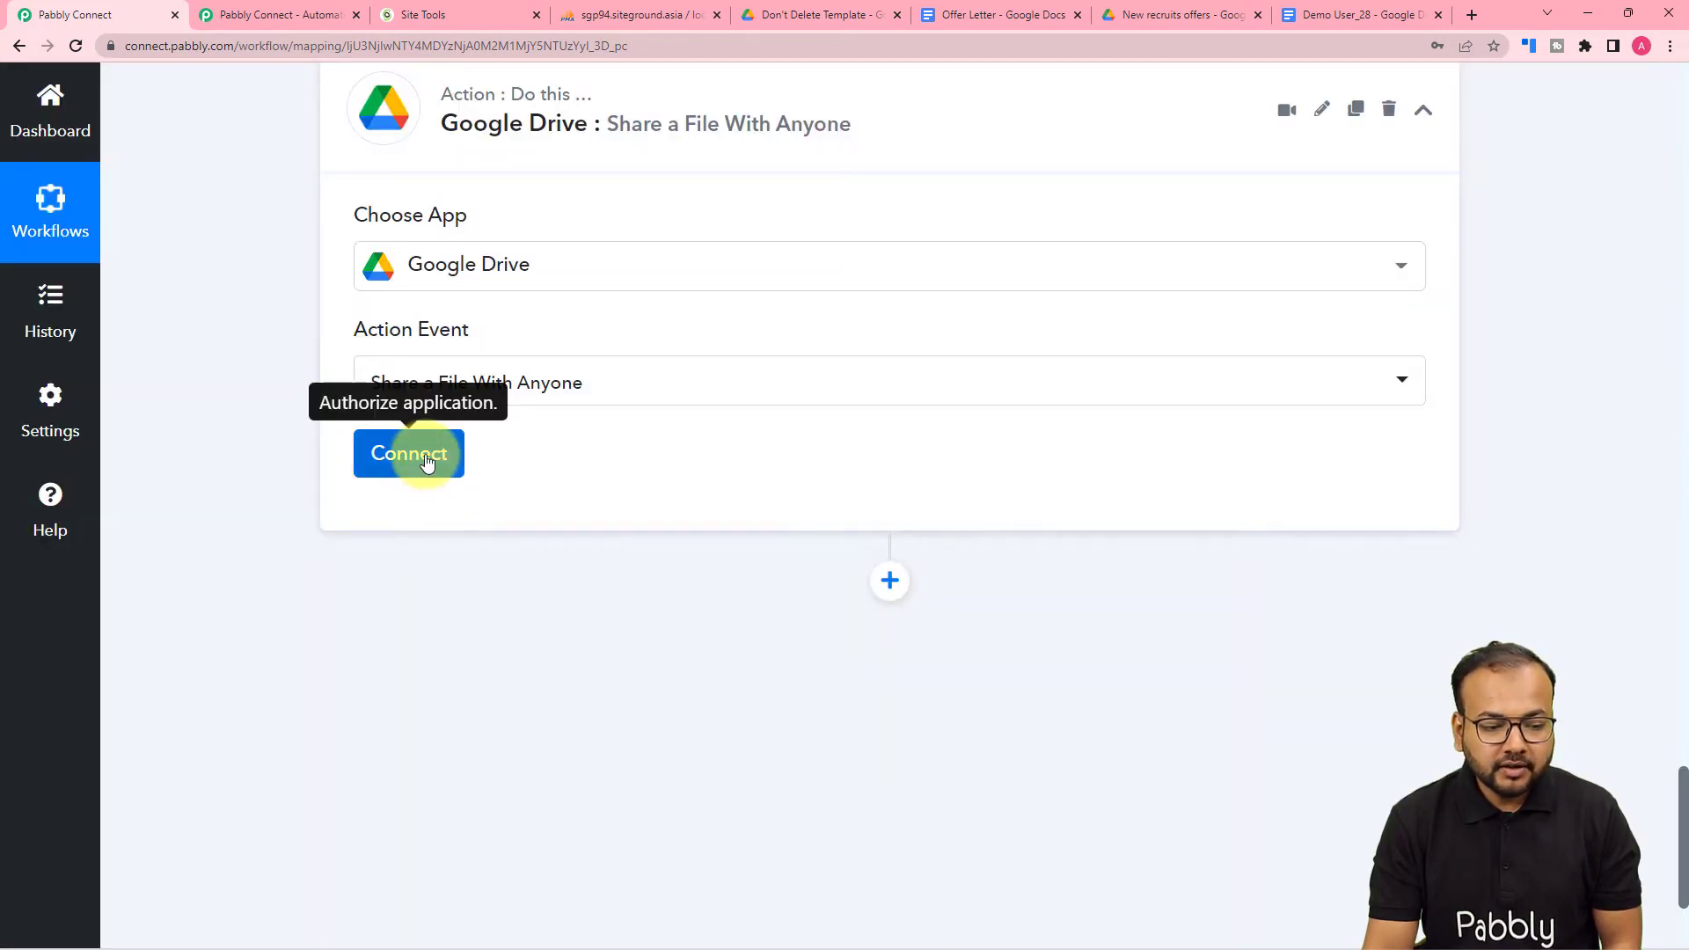
Connect the Google Drive action through a new connection, signing in with the Google account and granting Pabbly Connect access
left_click(426, 462)
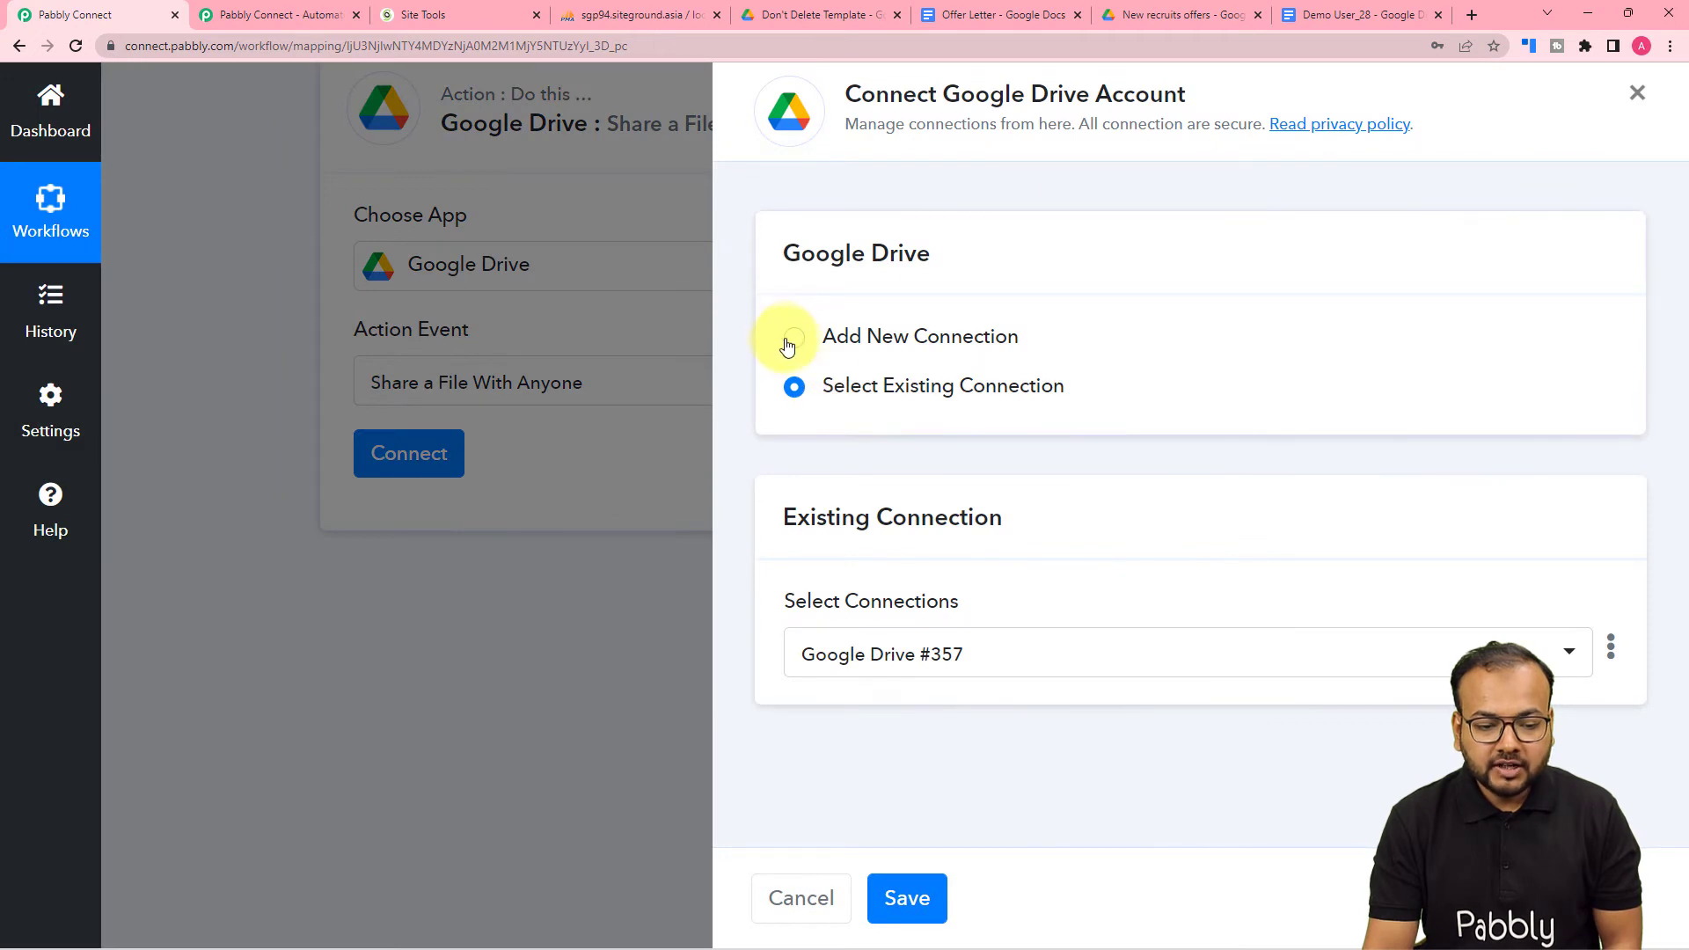
left_click(790, 339)
left_click(932, 631)
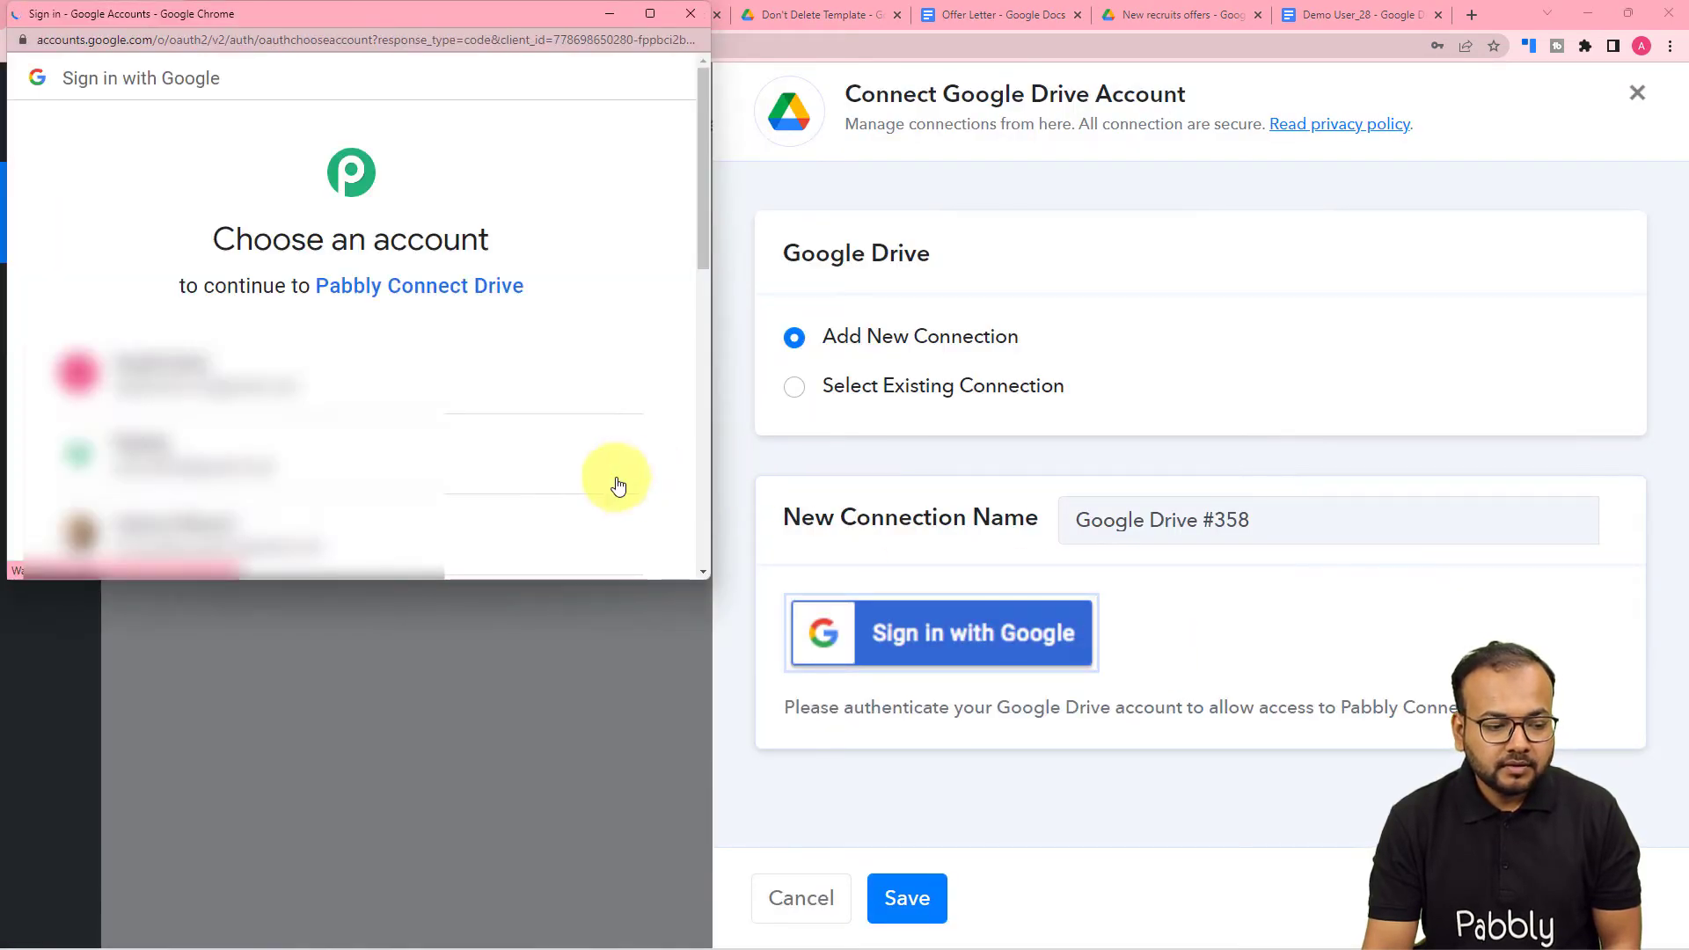
left_click(417, 471)
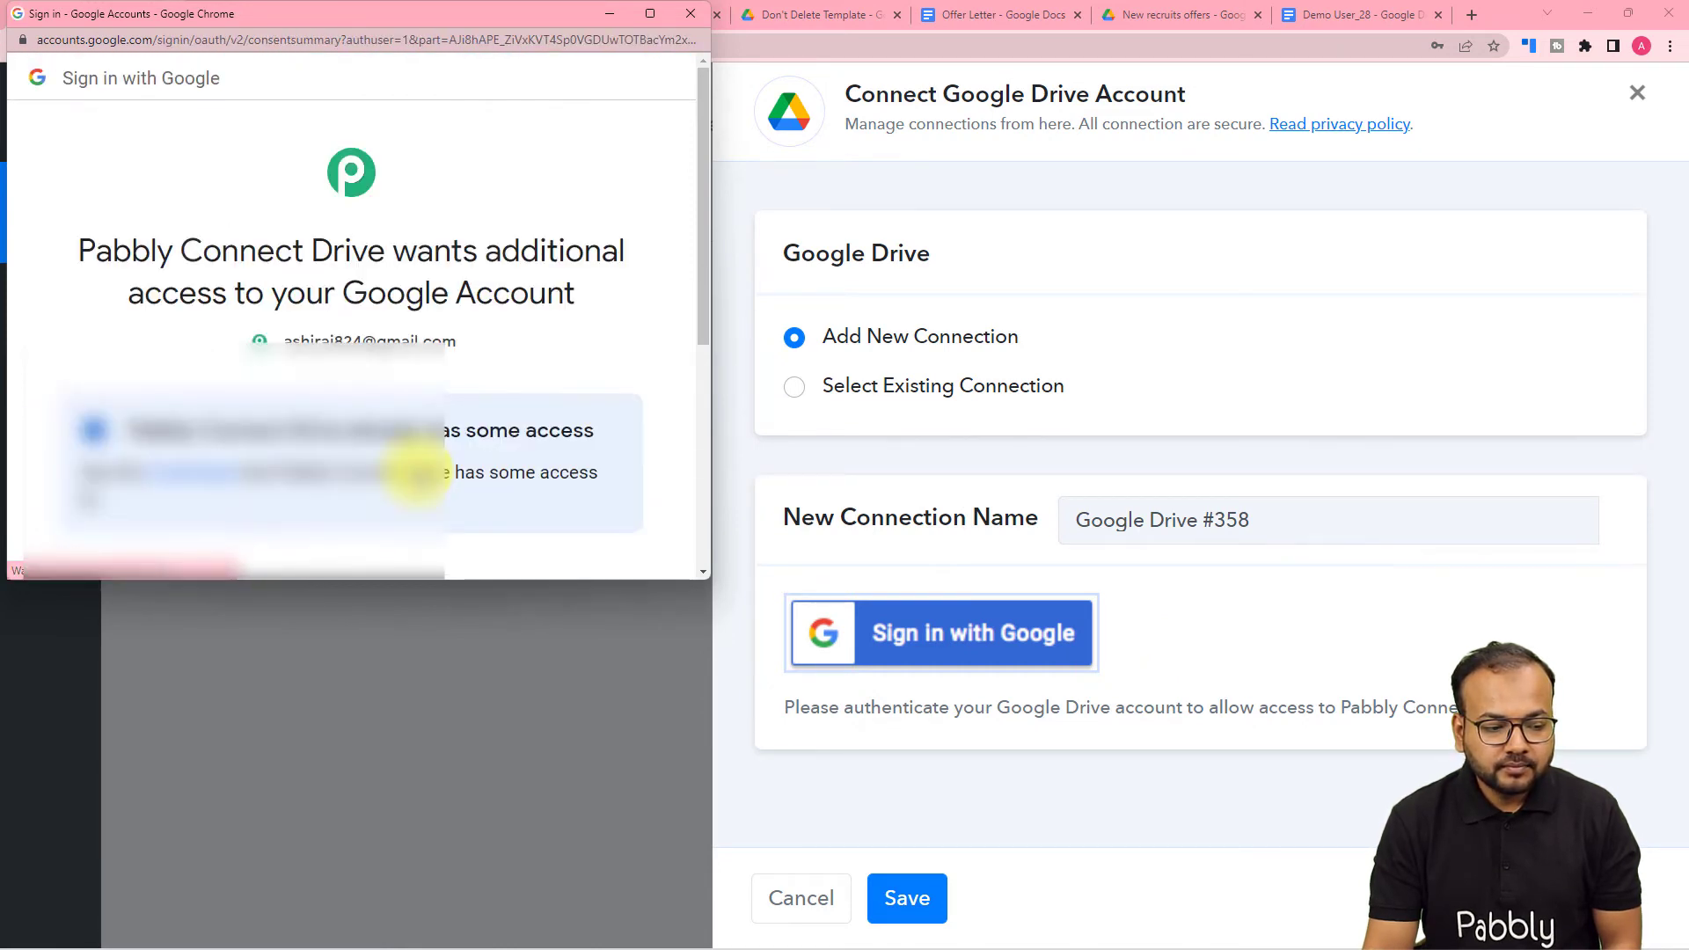
scroll(418, 470, "down", 3)
left_click(421, 475)
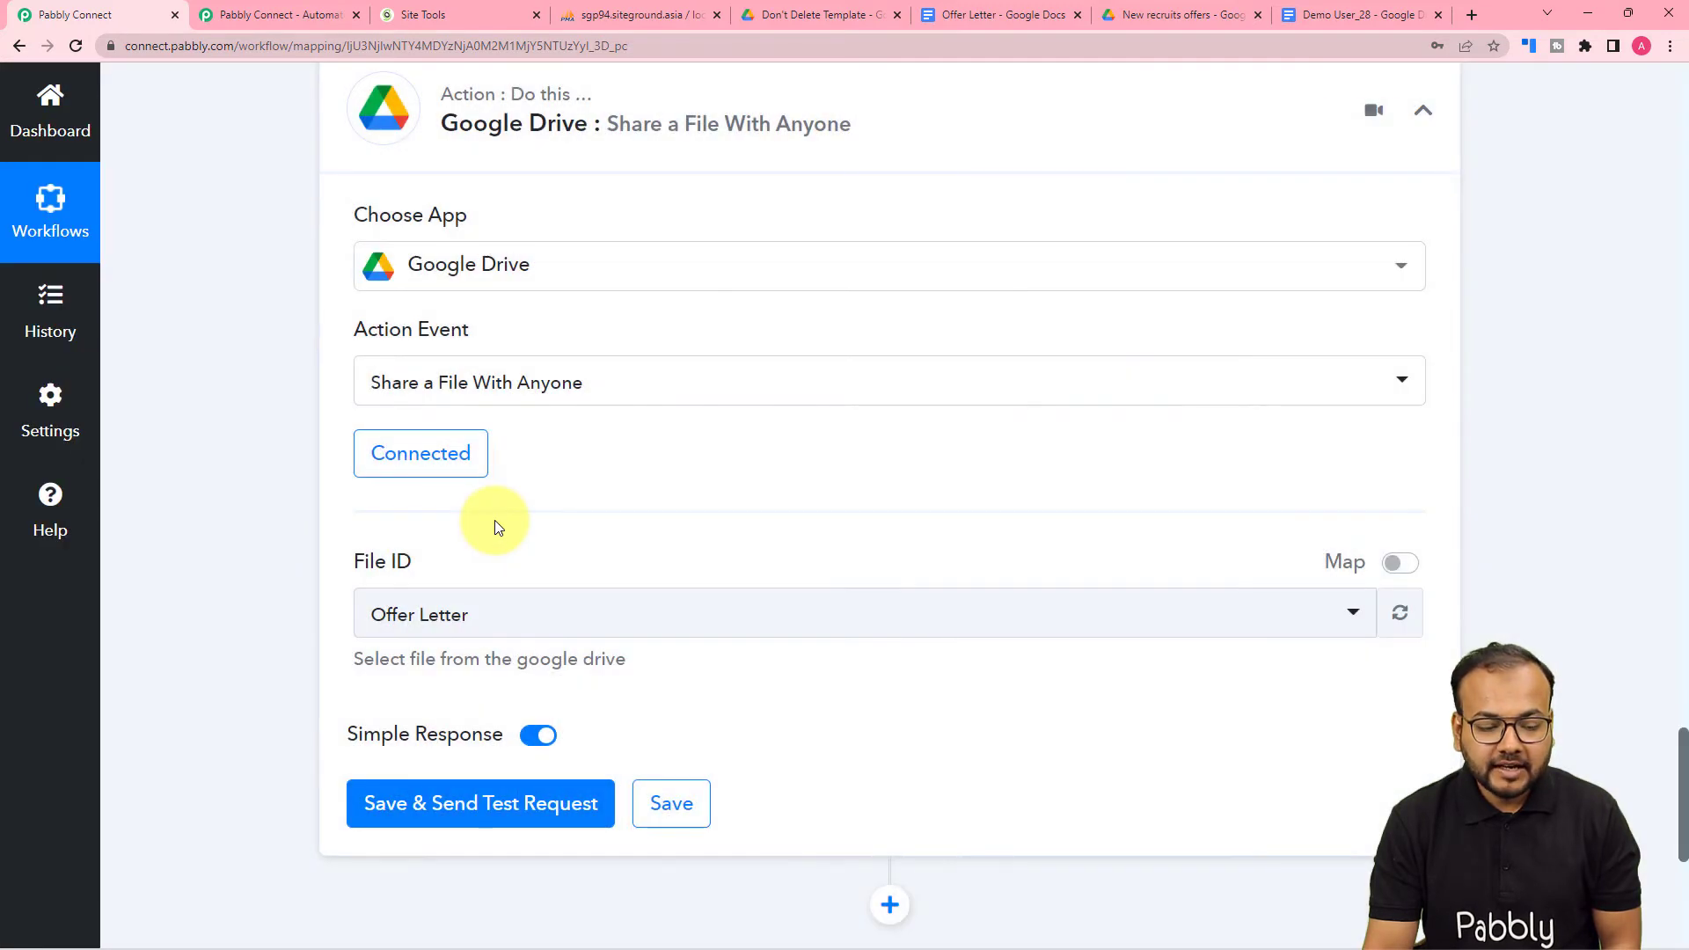
scroll(454, 521, "down", 4)
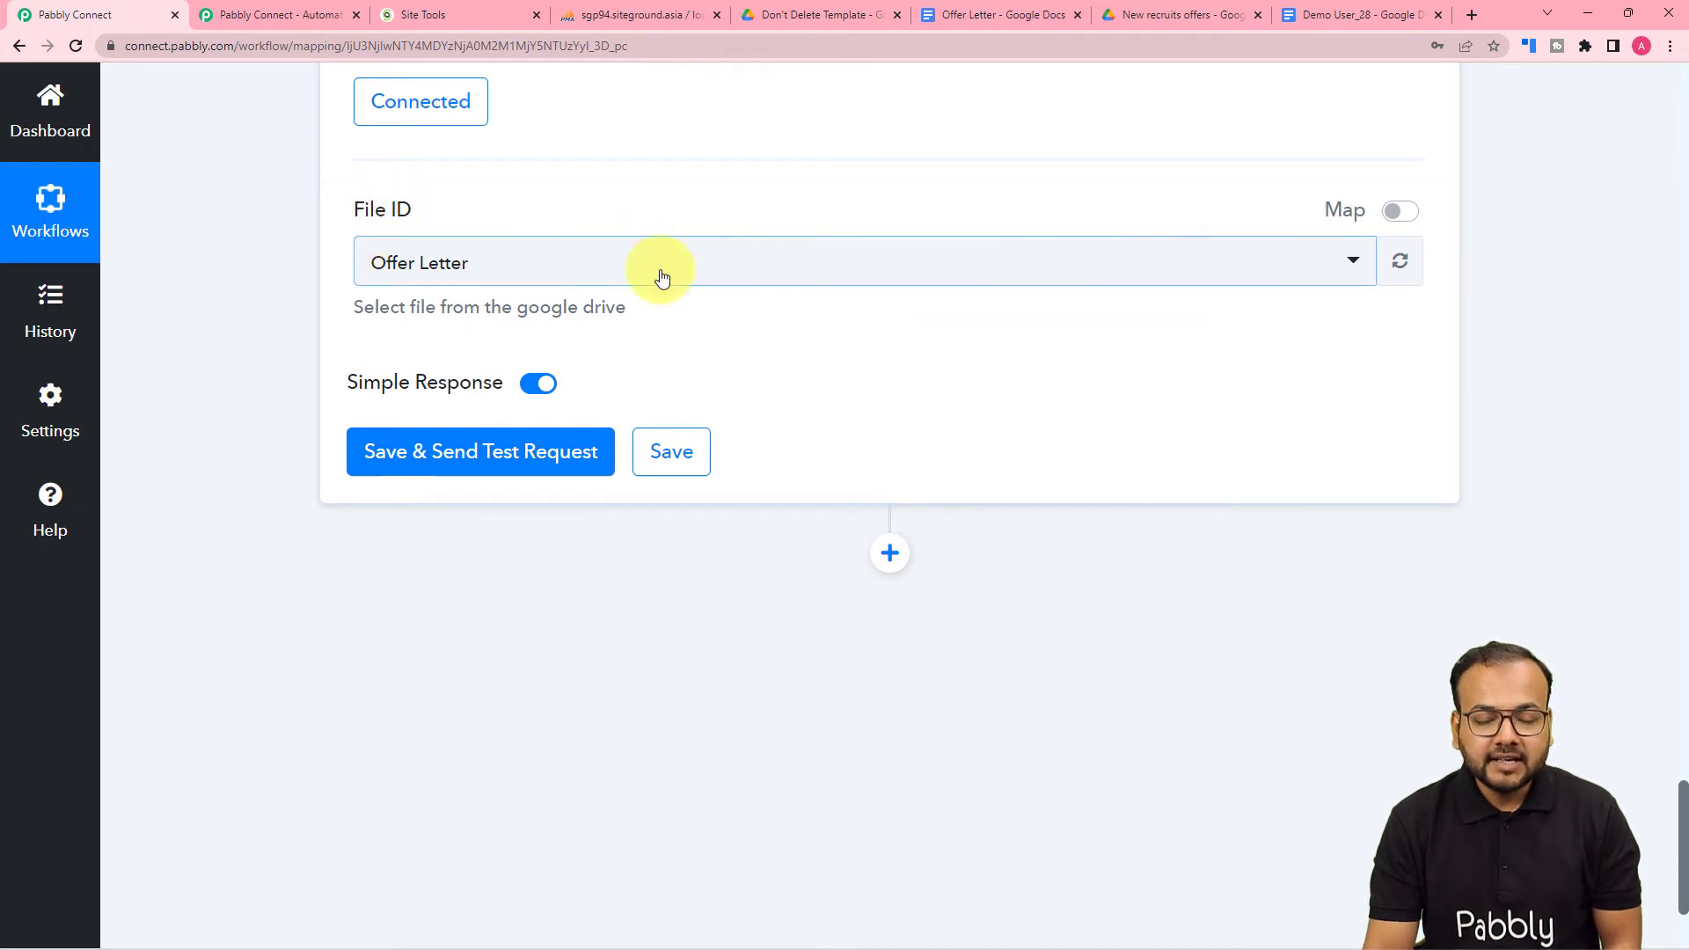
Enable mapping for the Google Drive action's File ID, replace it with the DocumentId from the Google Docs step, and send a test request
scroll(837, 494, "up", 7)
scroll(840, 499, "up", 6)
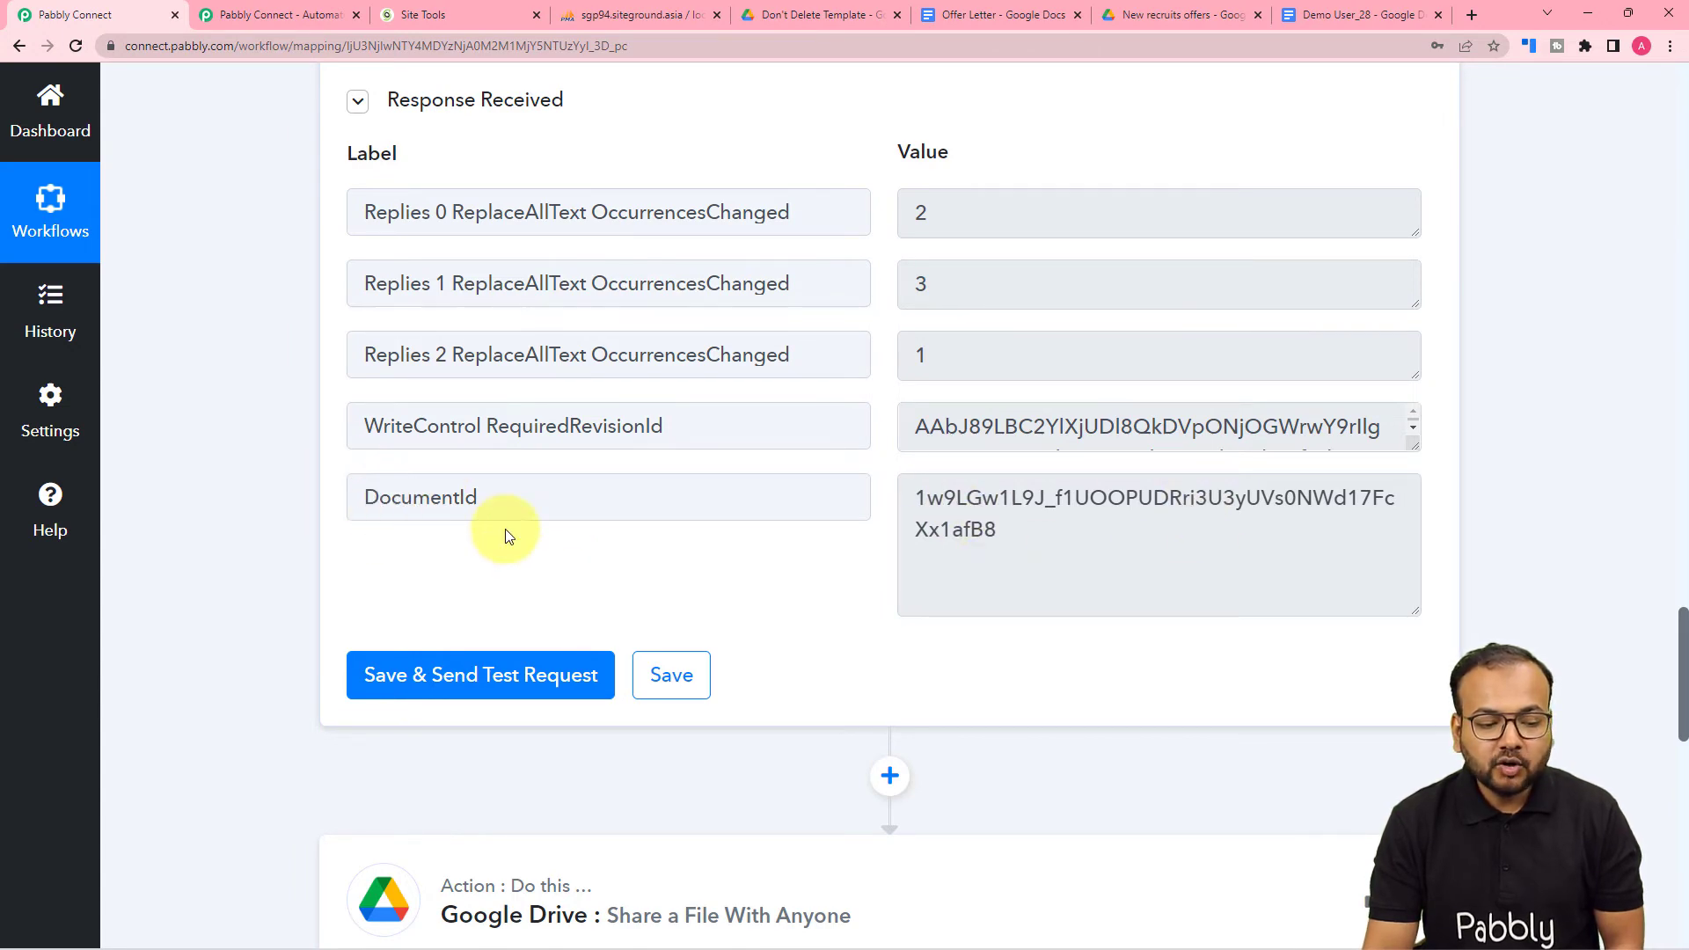
scroll(505, 530, "down", 10)
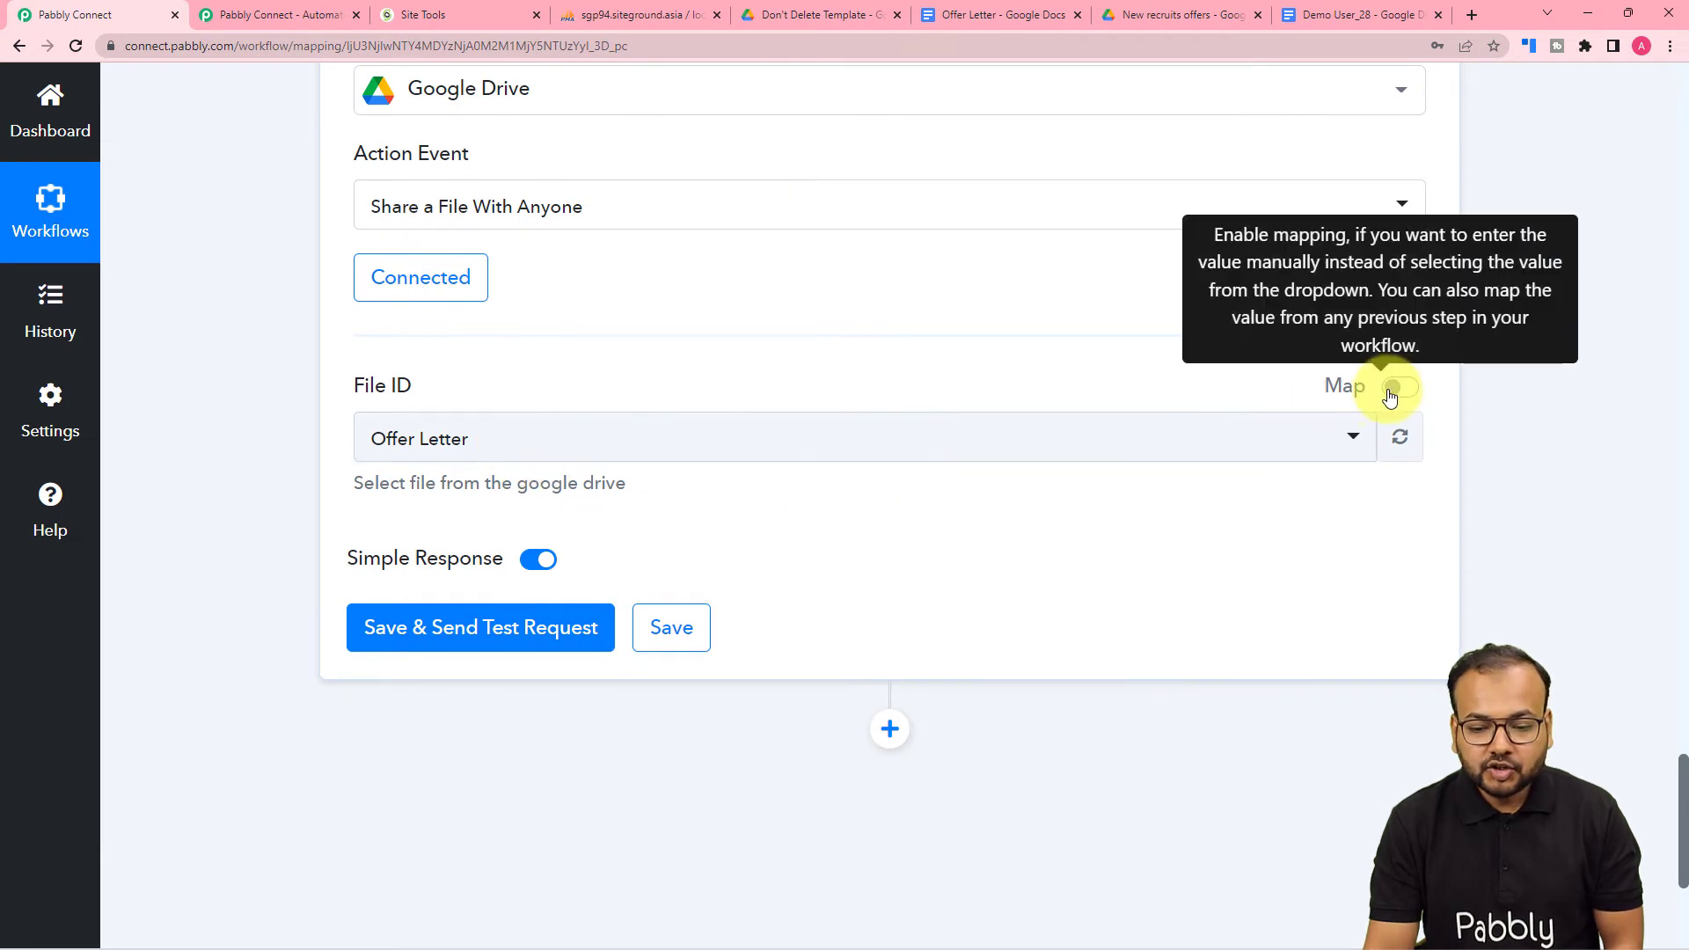
left_click(1412, 396)
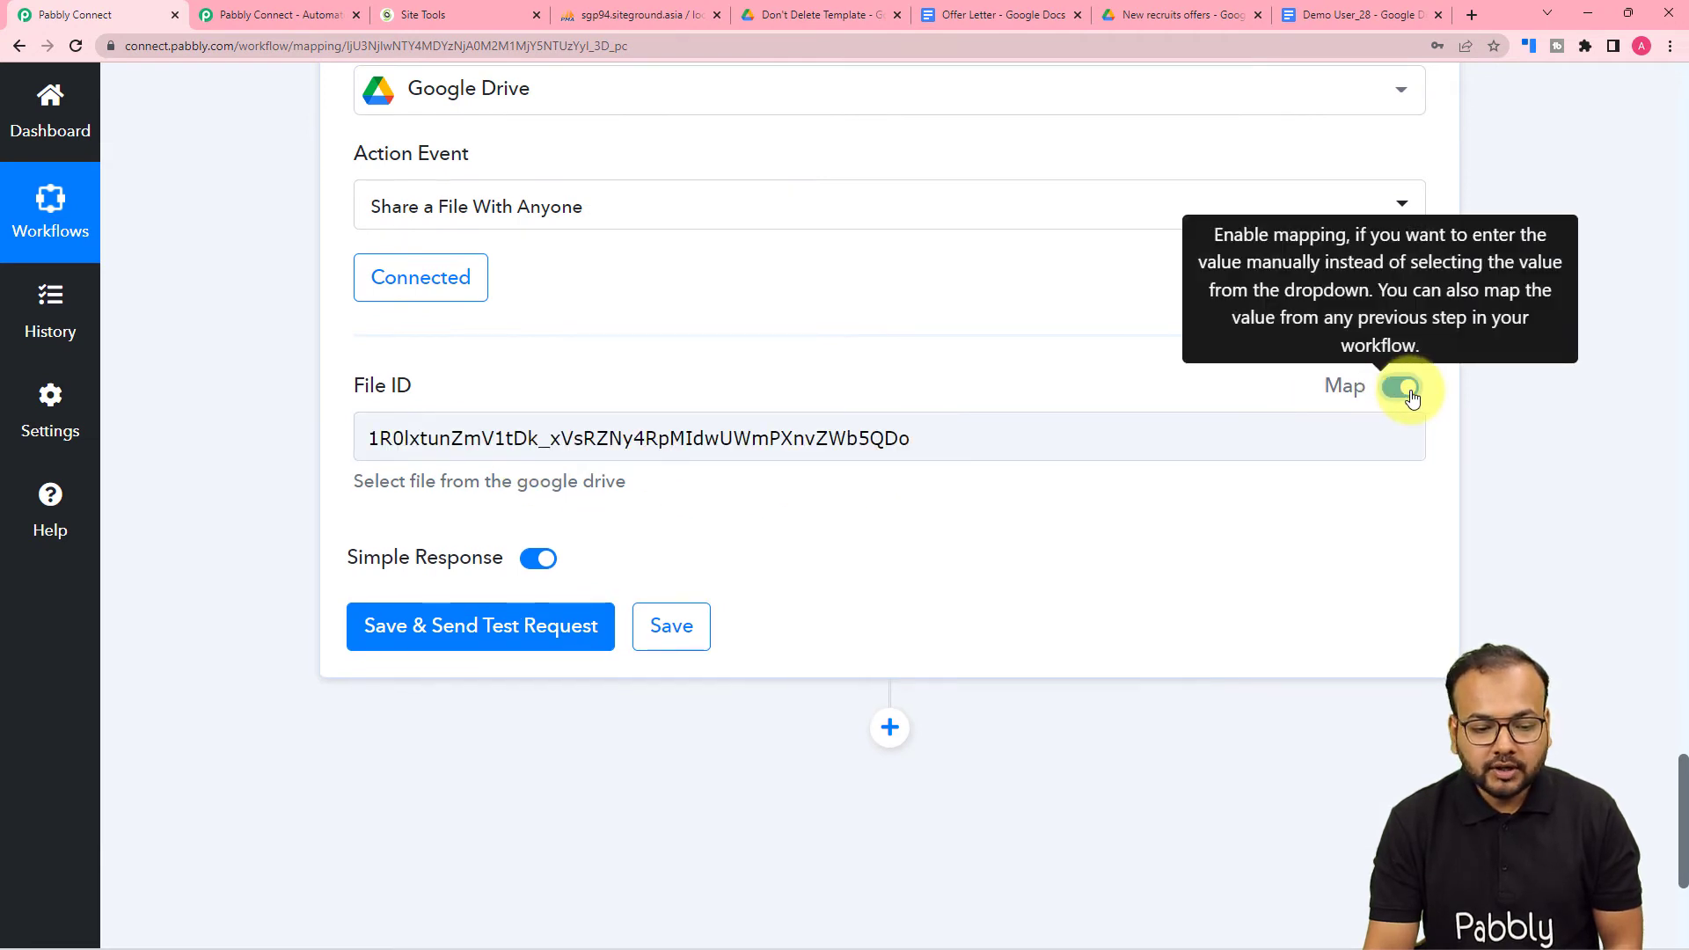
left_click_drag(931, 455, 162, 451)
key("BackSpace")
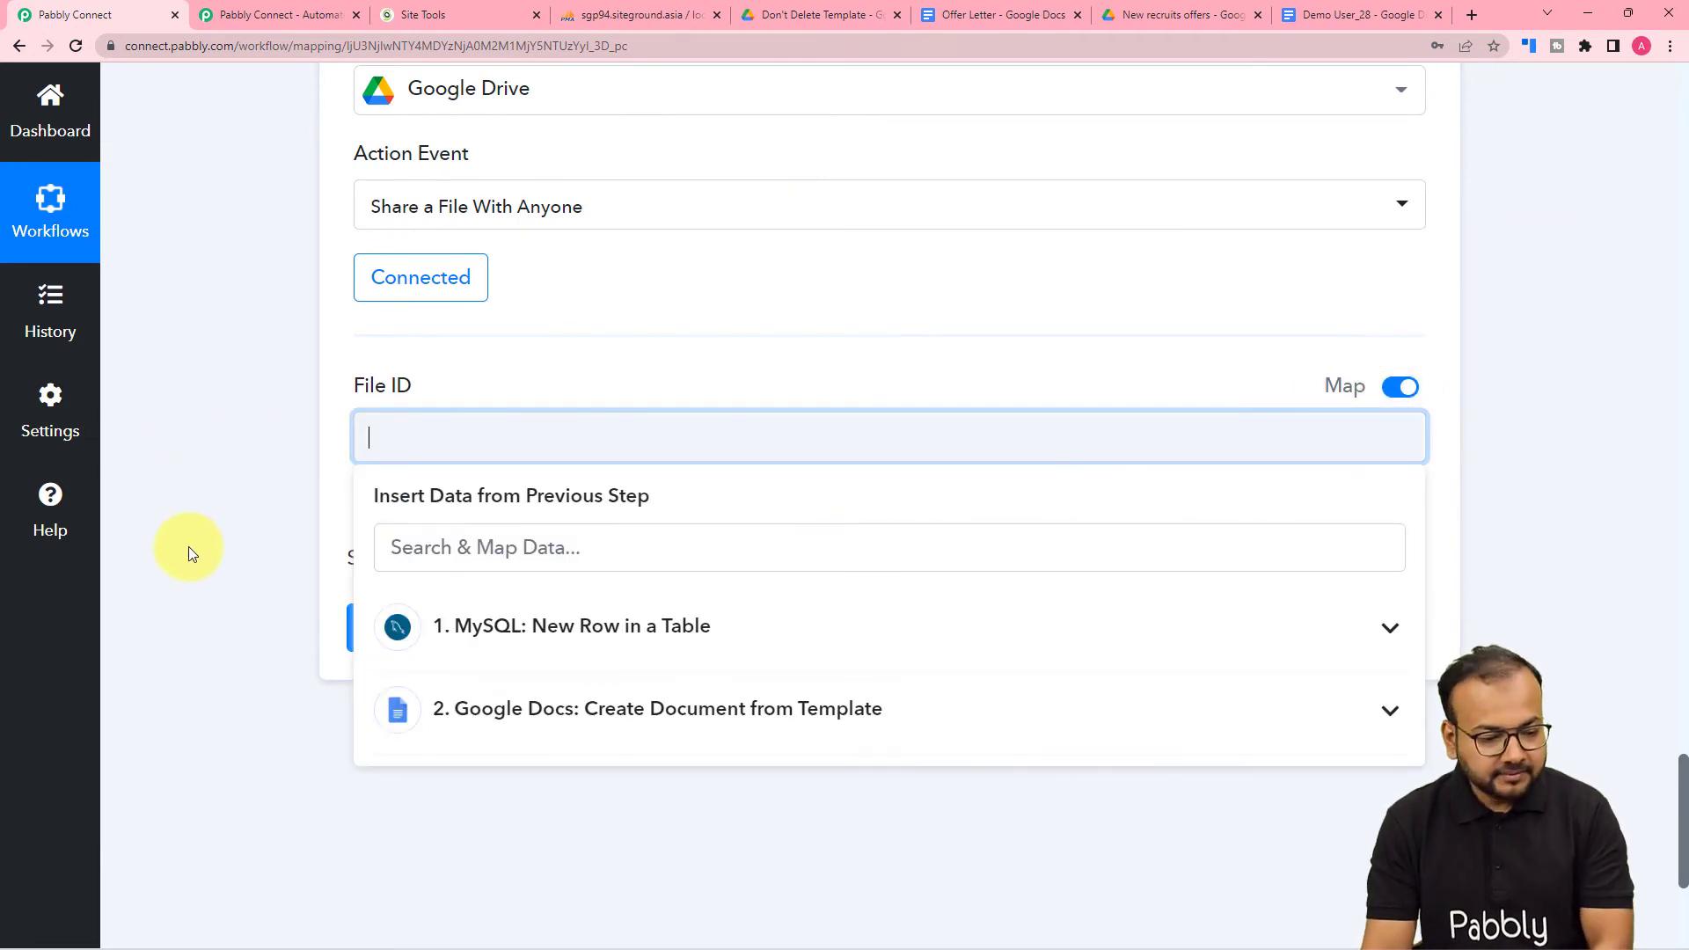
scroll(394, 632, "down", 2)
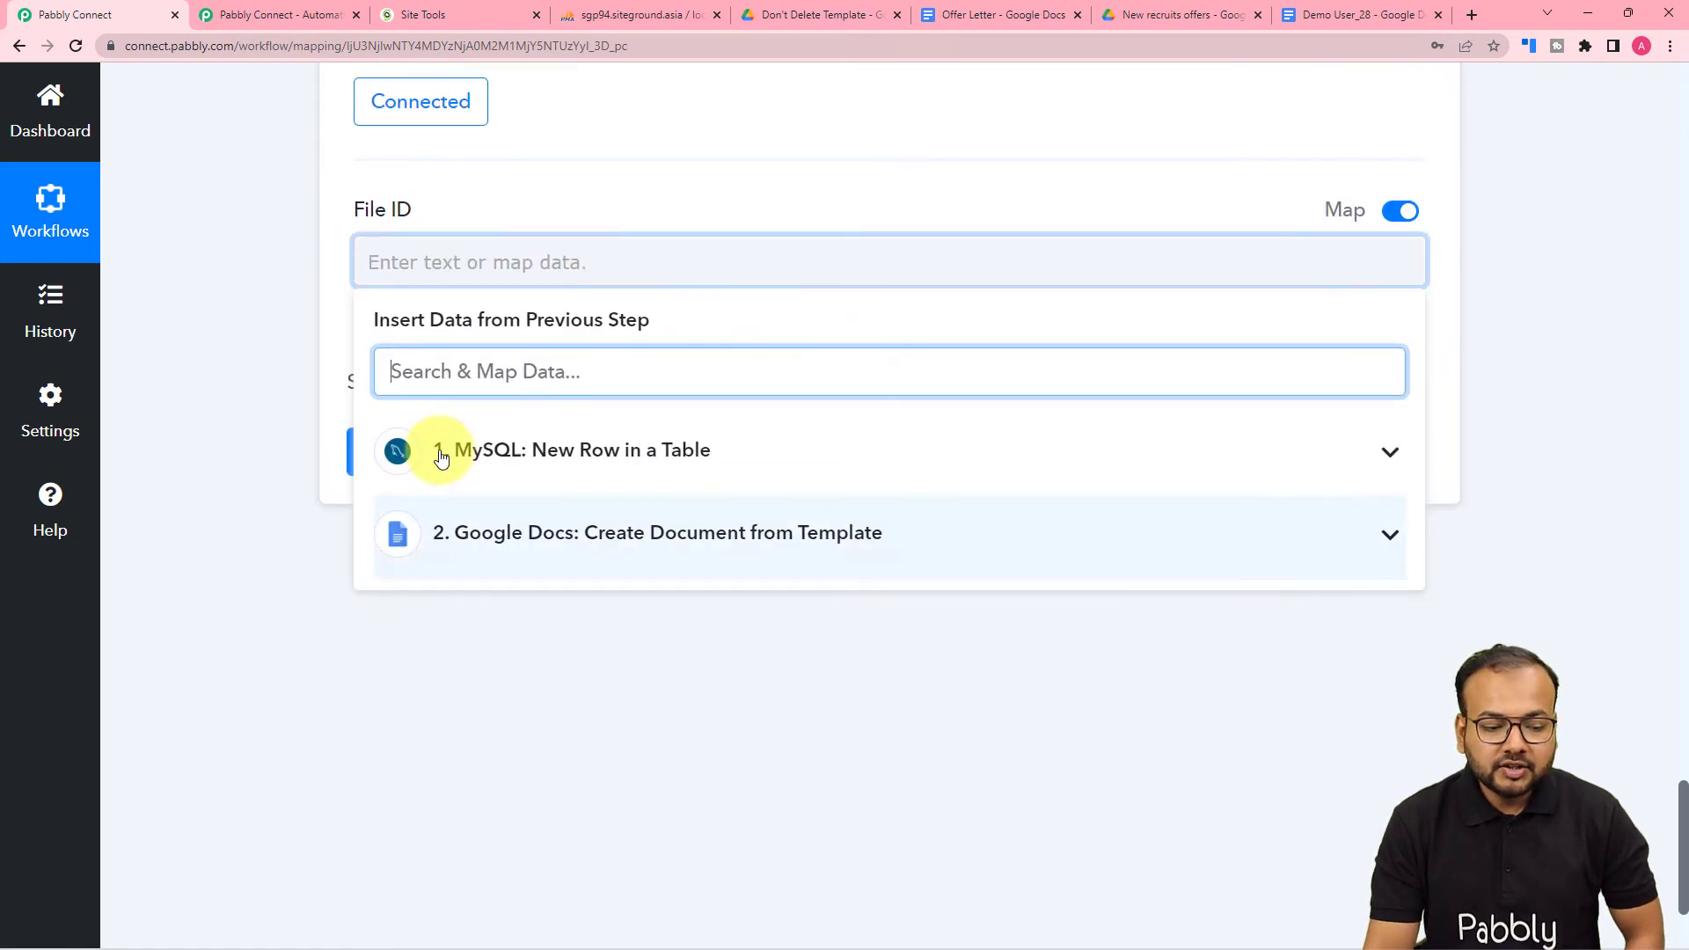
left_click(551, 532)
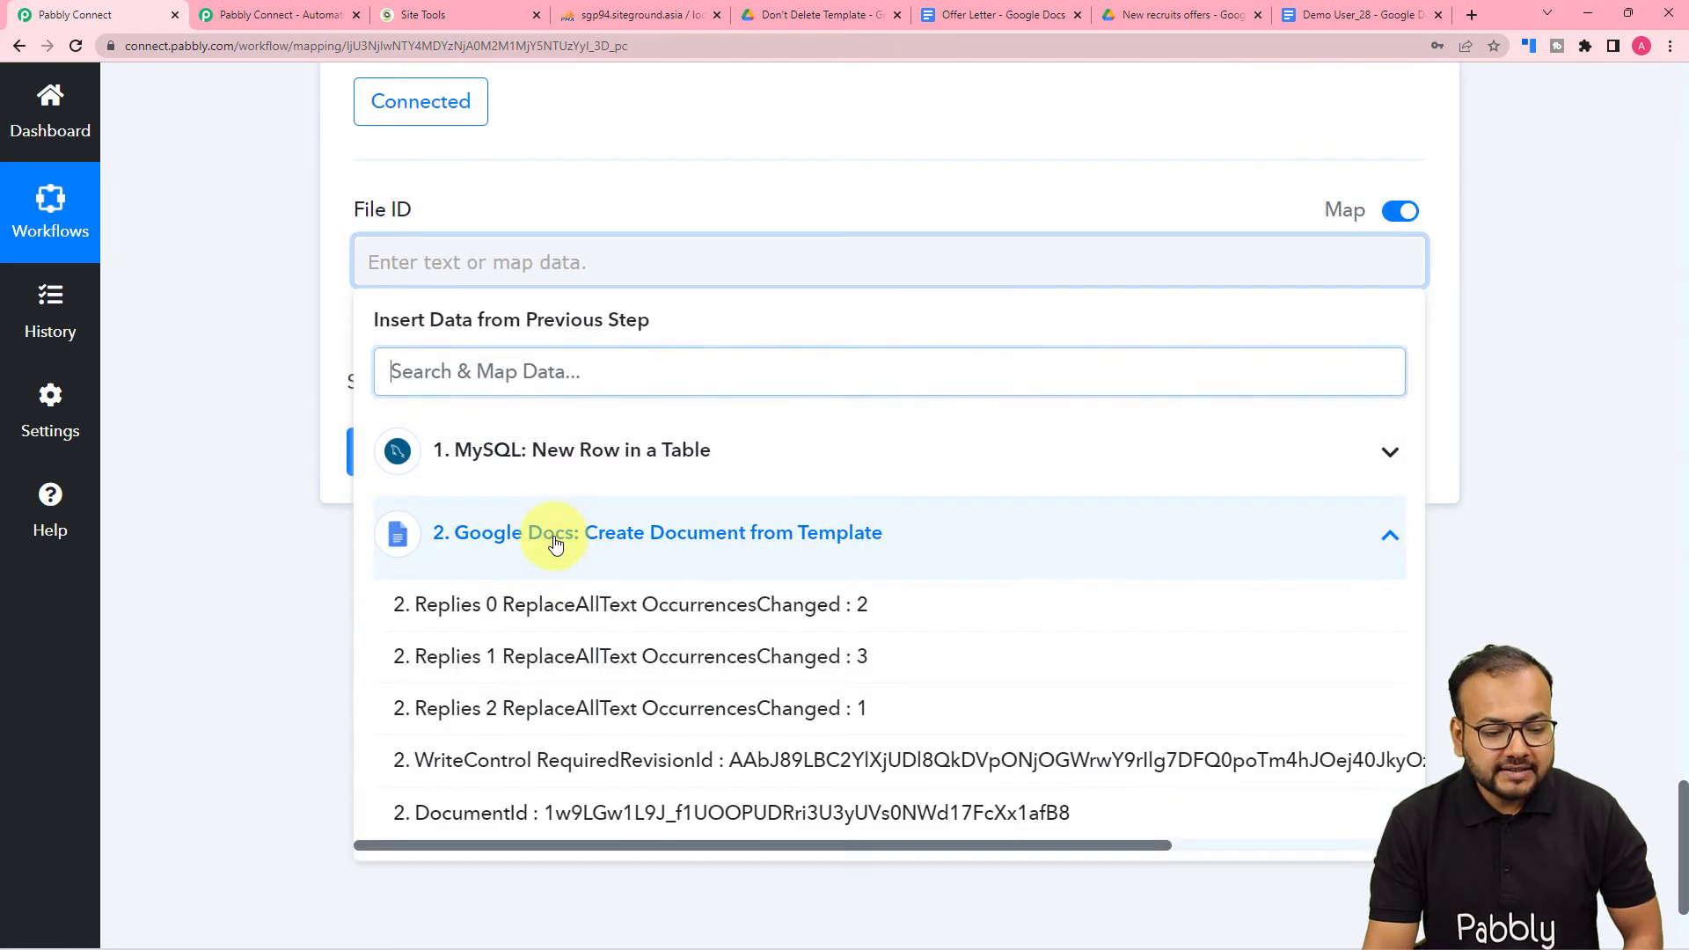
left_click(573, 822)
left_click(185, 405)
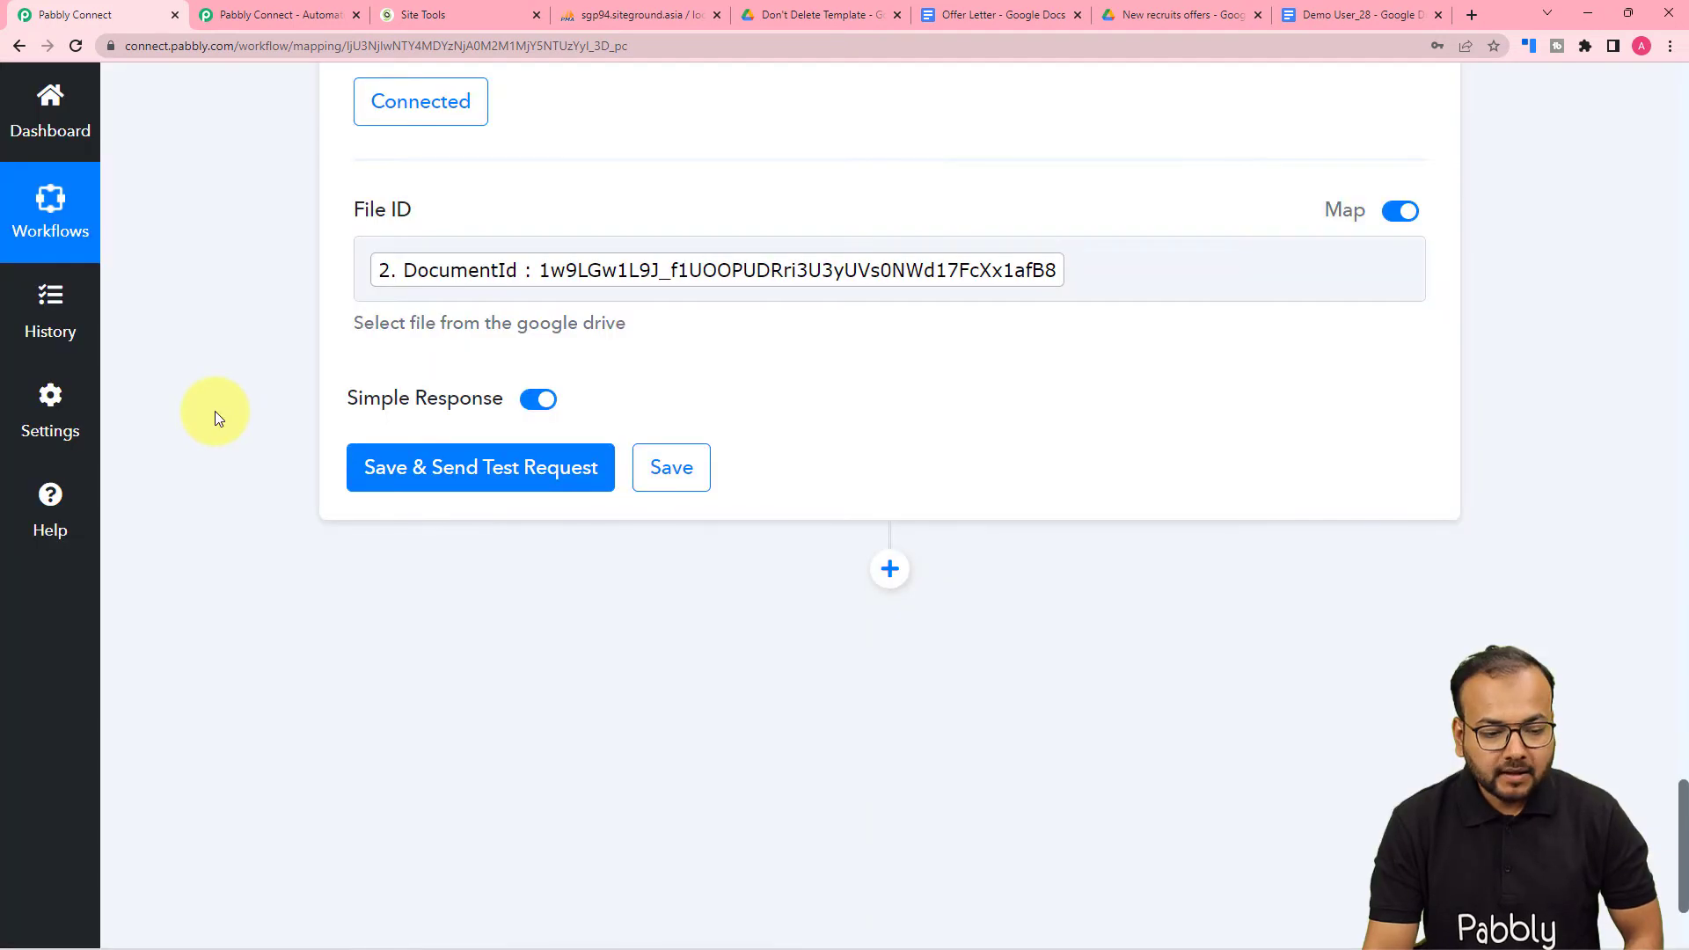
left_click(378, 473)
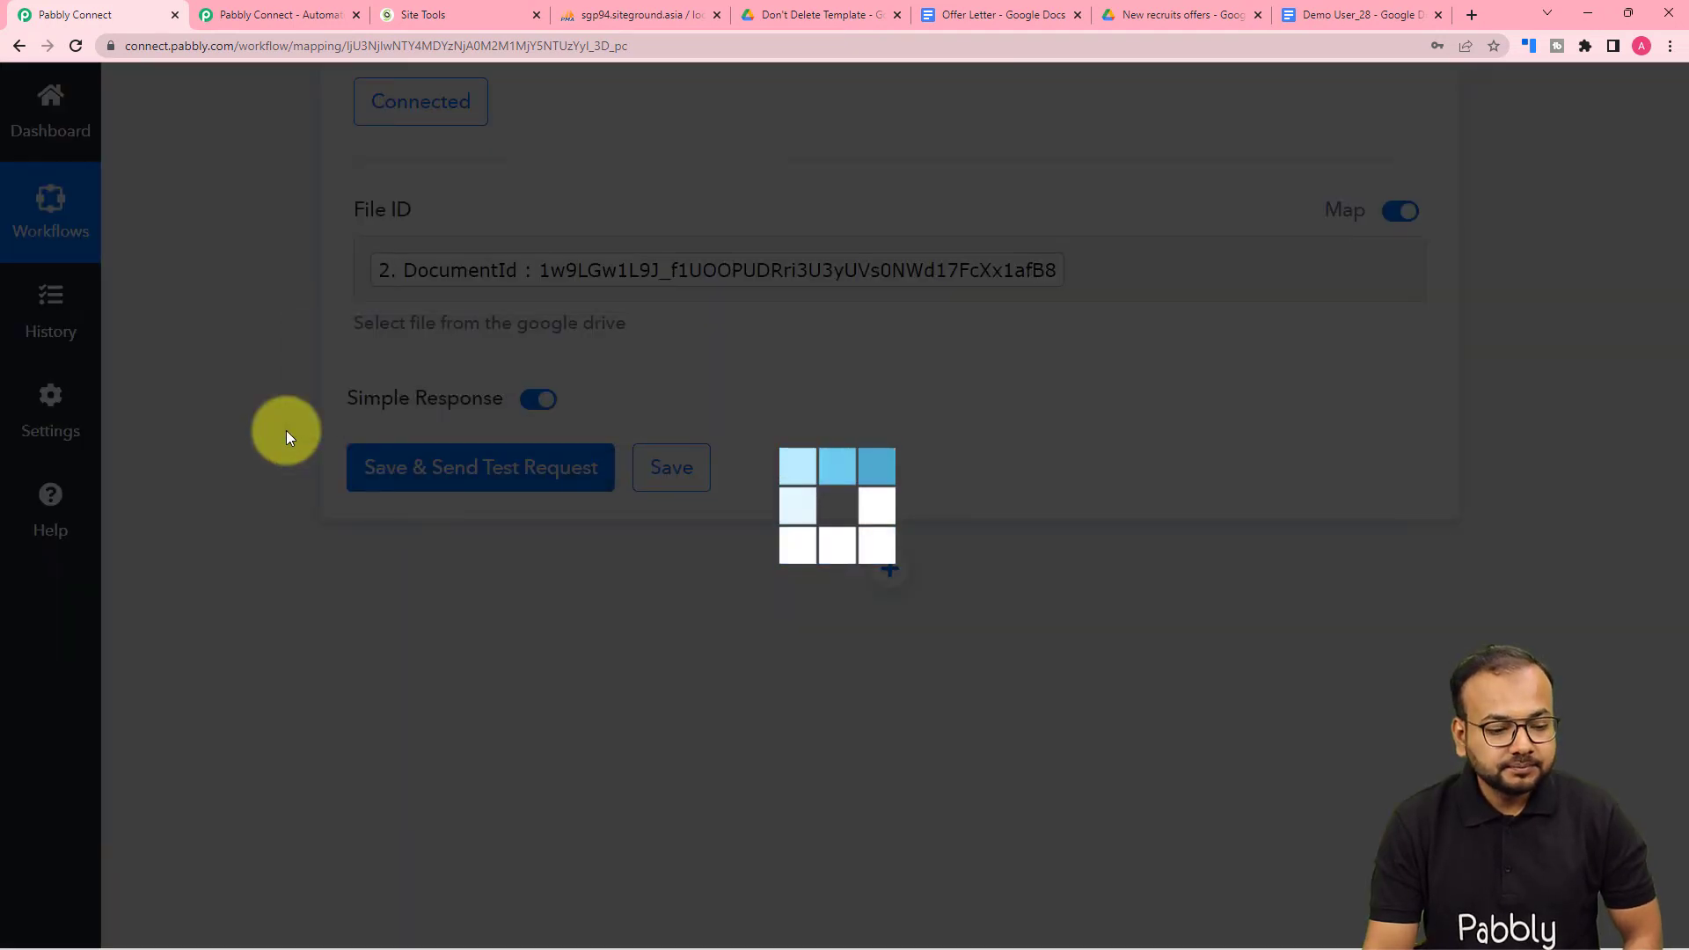
Examine the file-sharing response and expand the Application/pdf export link value to read the whole URL
scroll(287, 436, "down", 4)
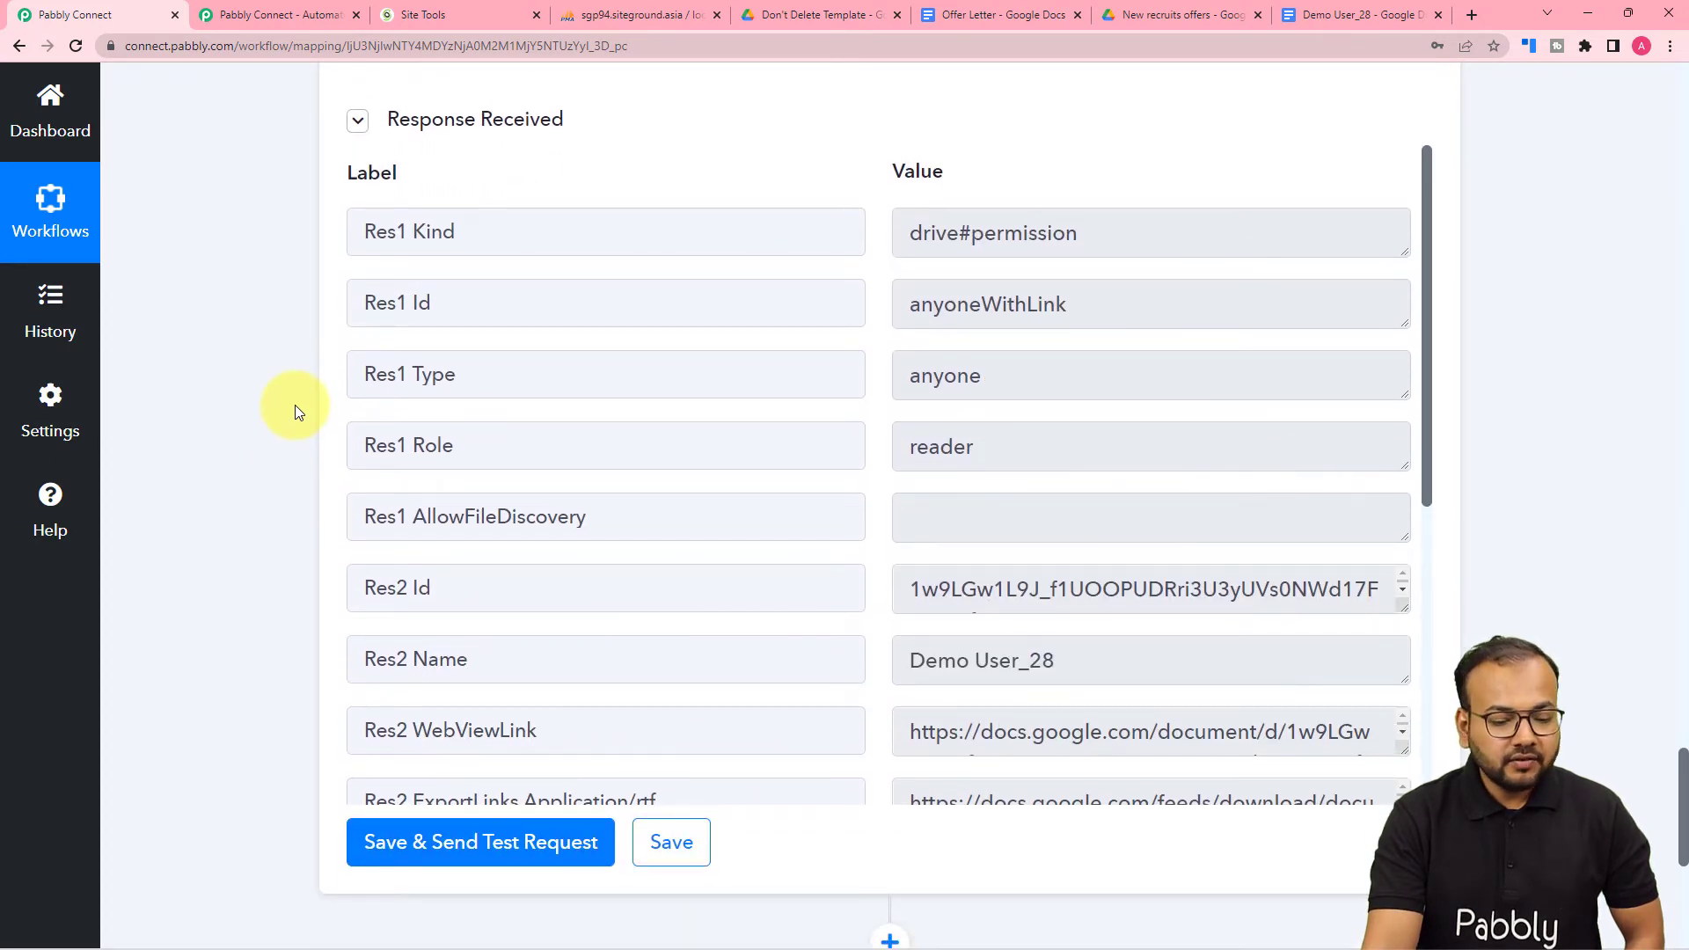
scroll(294, 405, "down", 2)
scroll(442, 407, "down", 2)
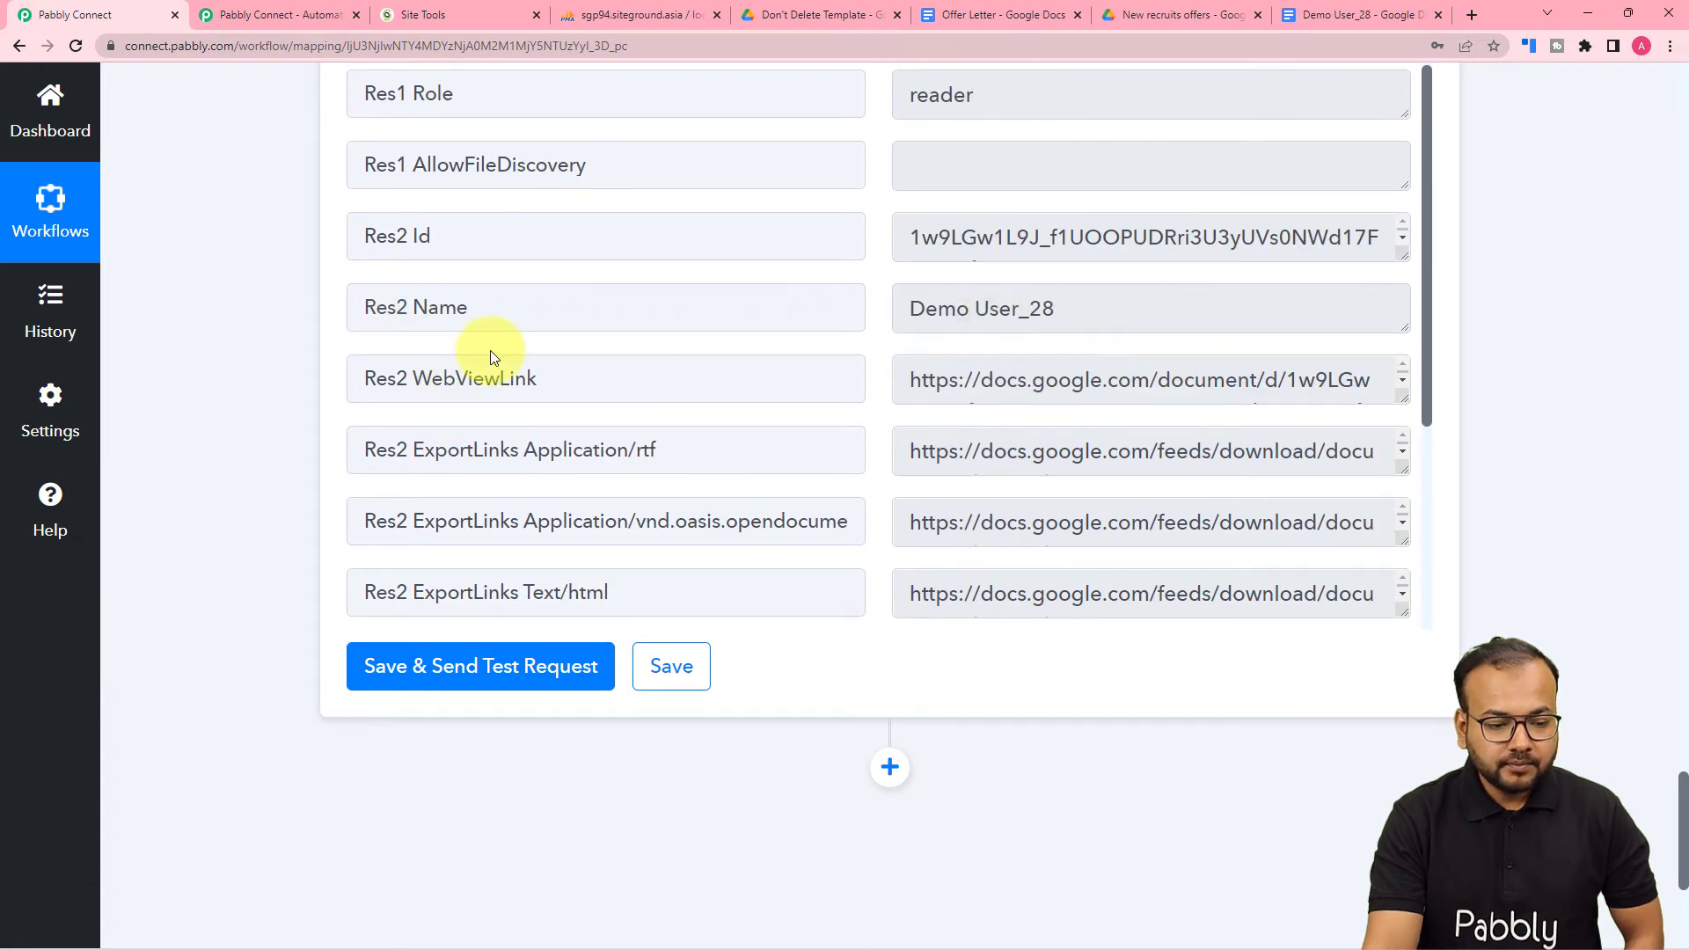
scroll(490, 350, "down", 3)
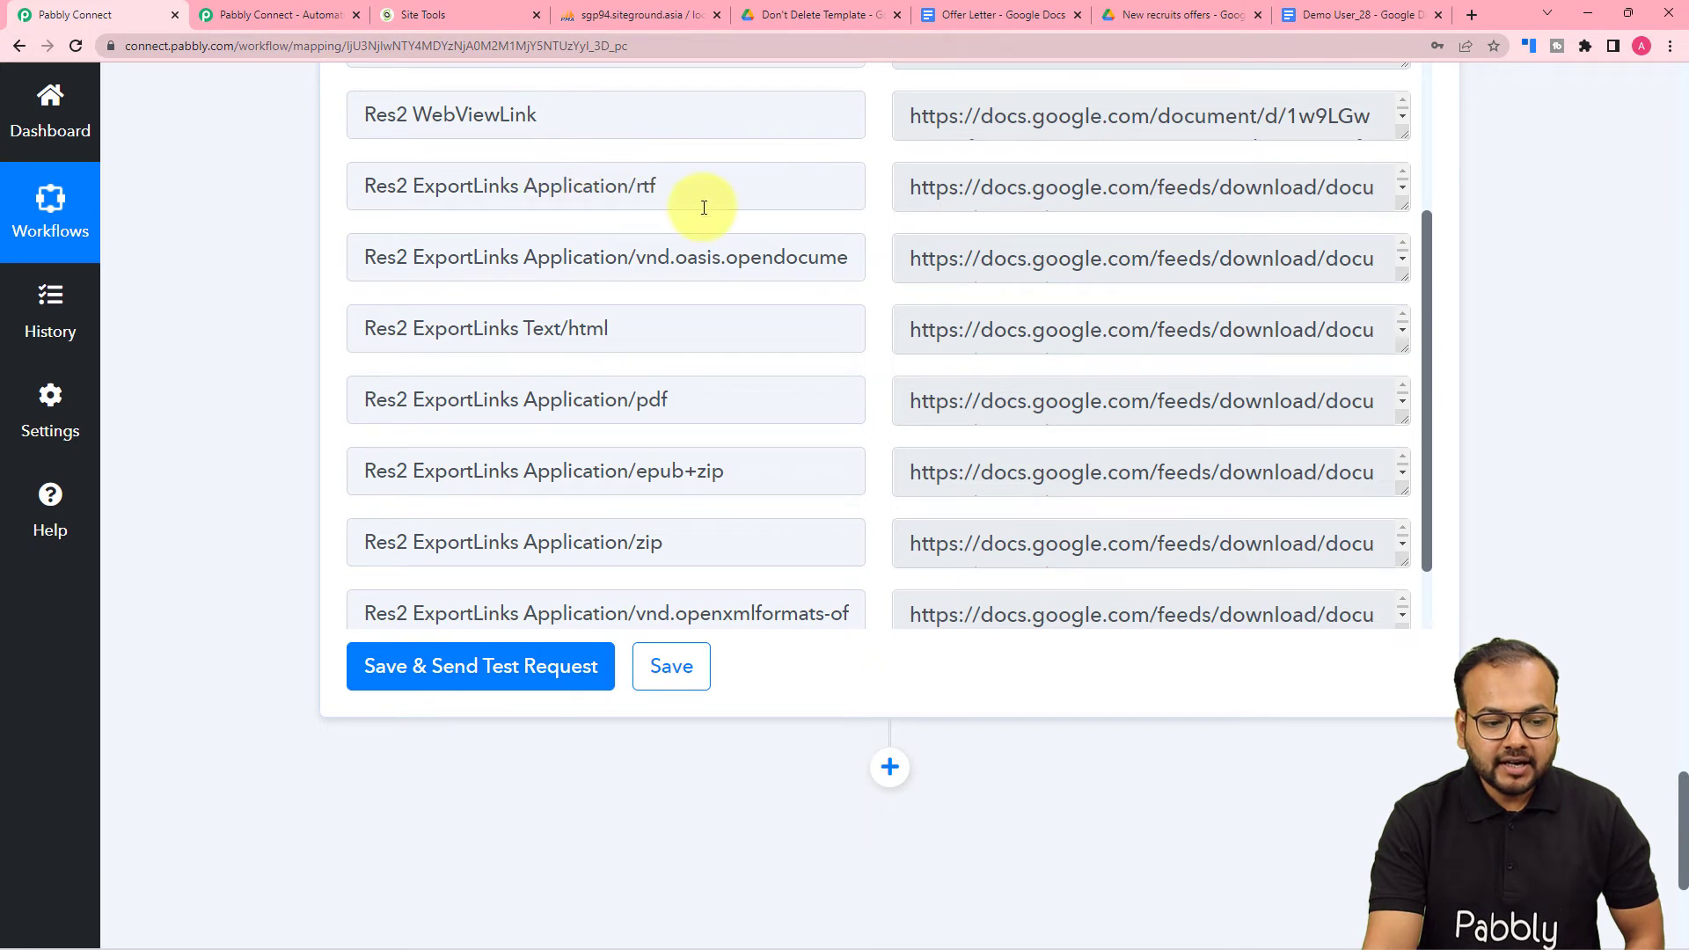
scroll(642, 345, "down", 1)
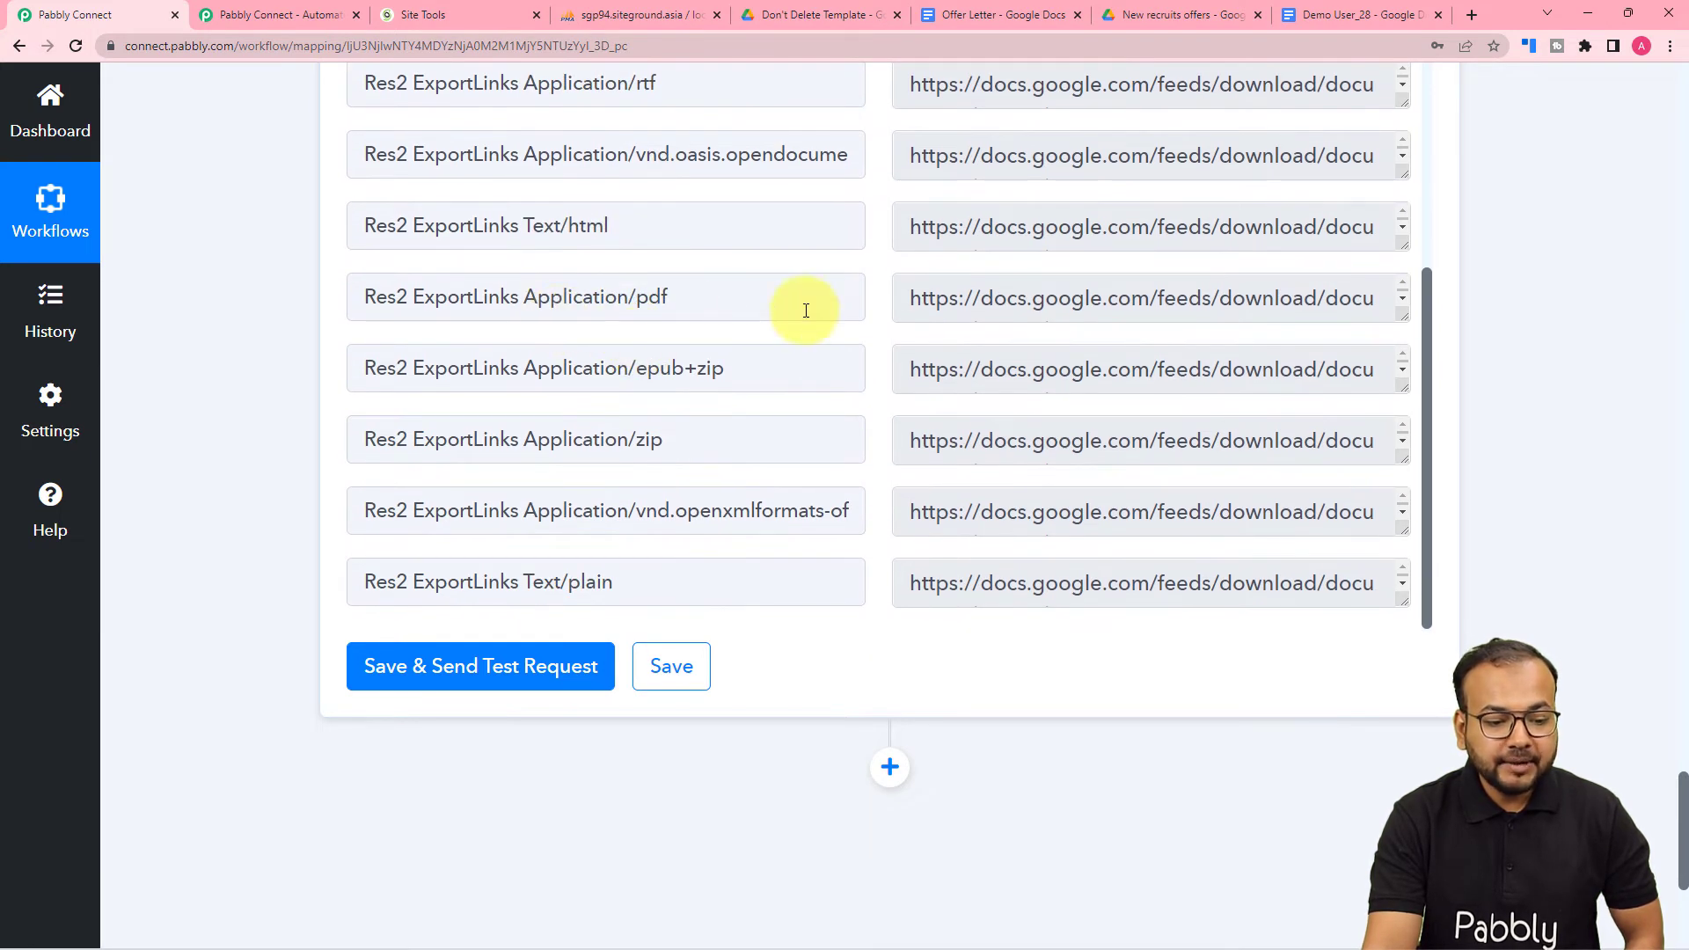
scroll(825, 345, "down", 2)
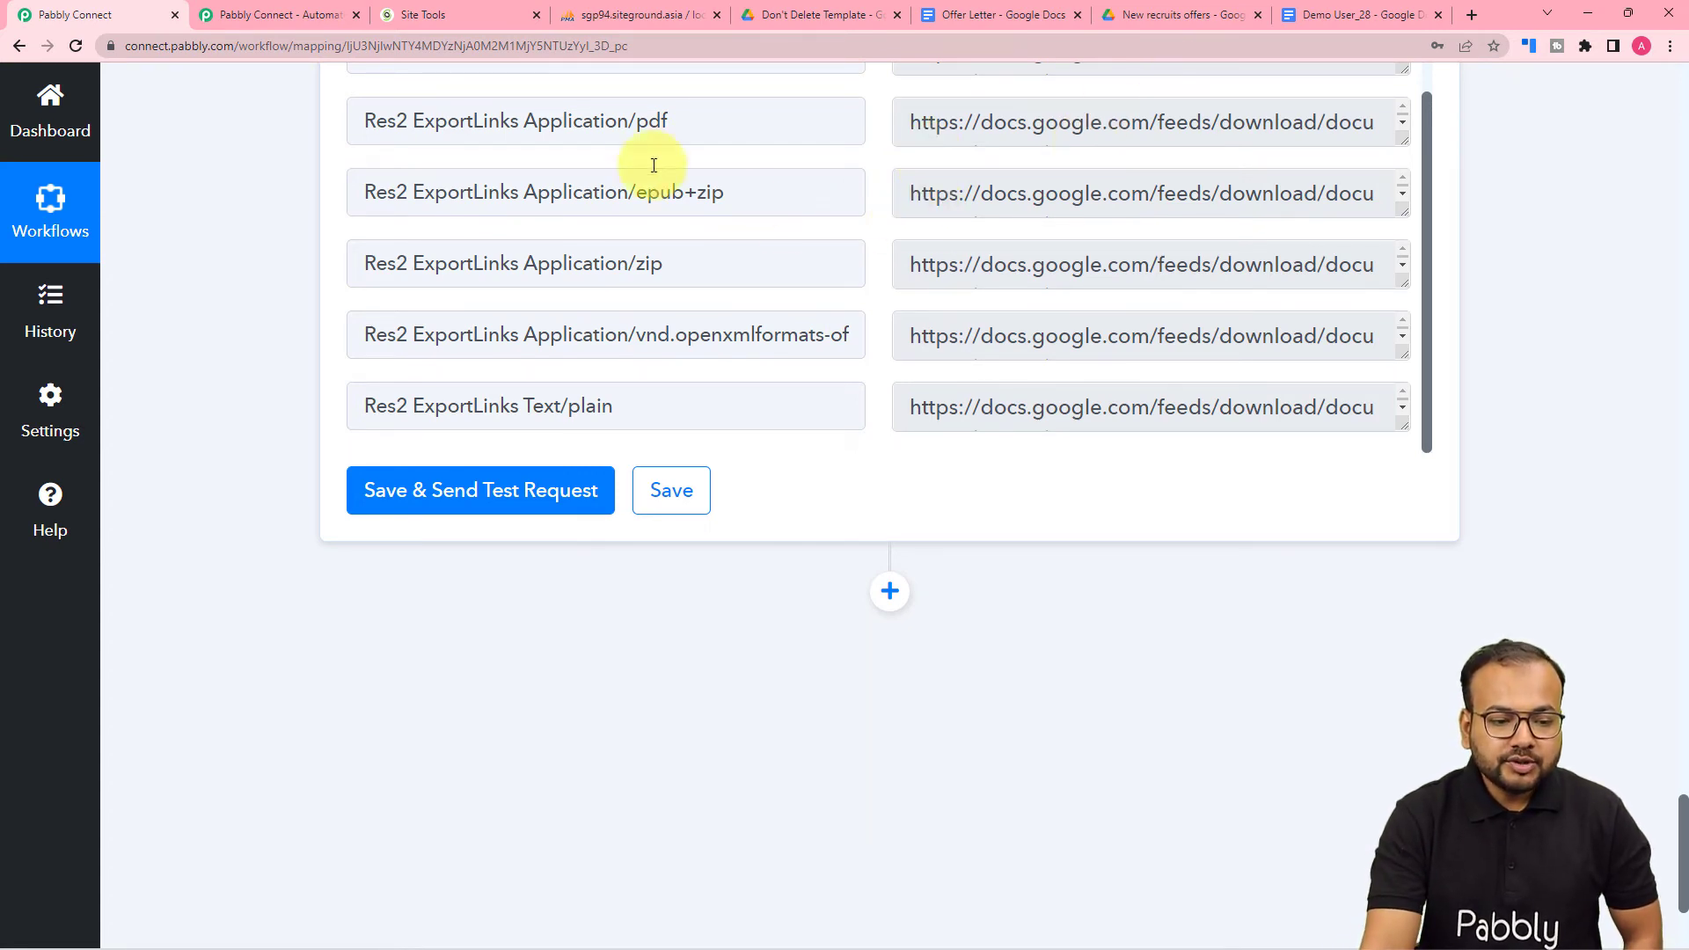
left_click_drag(1403, 139, 1404, 266)
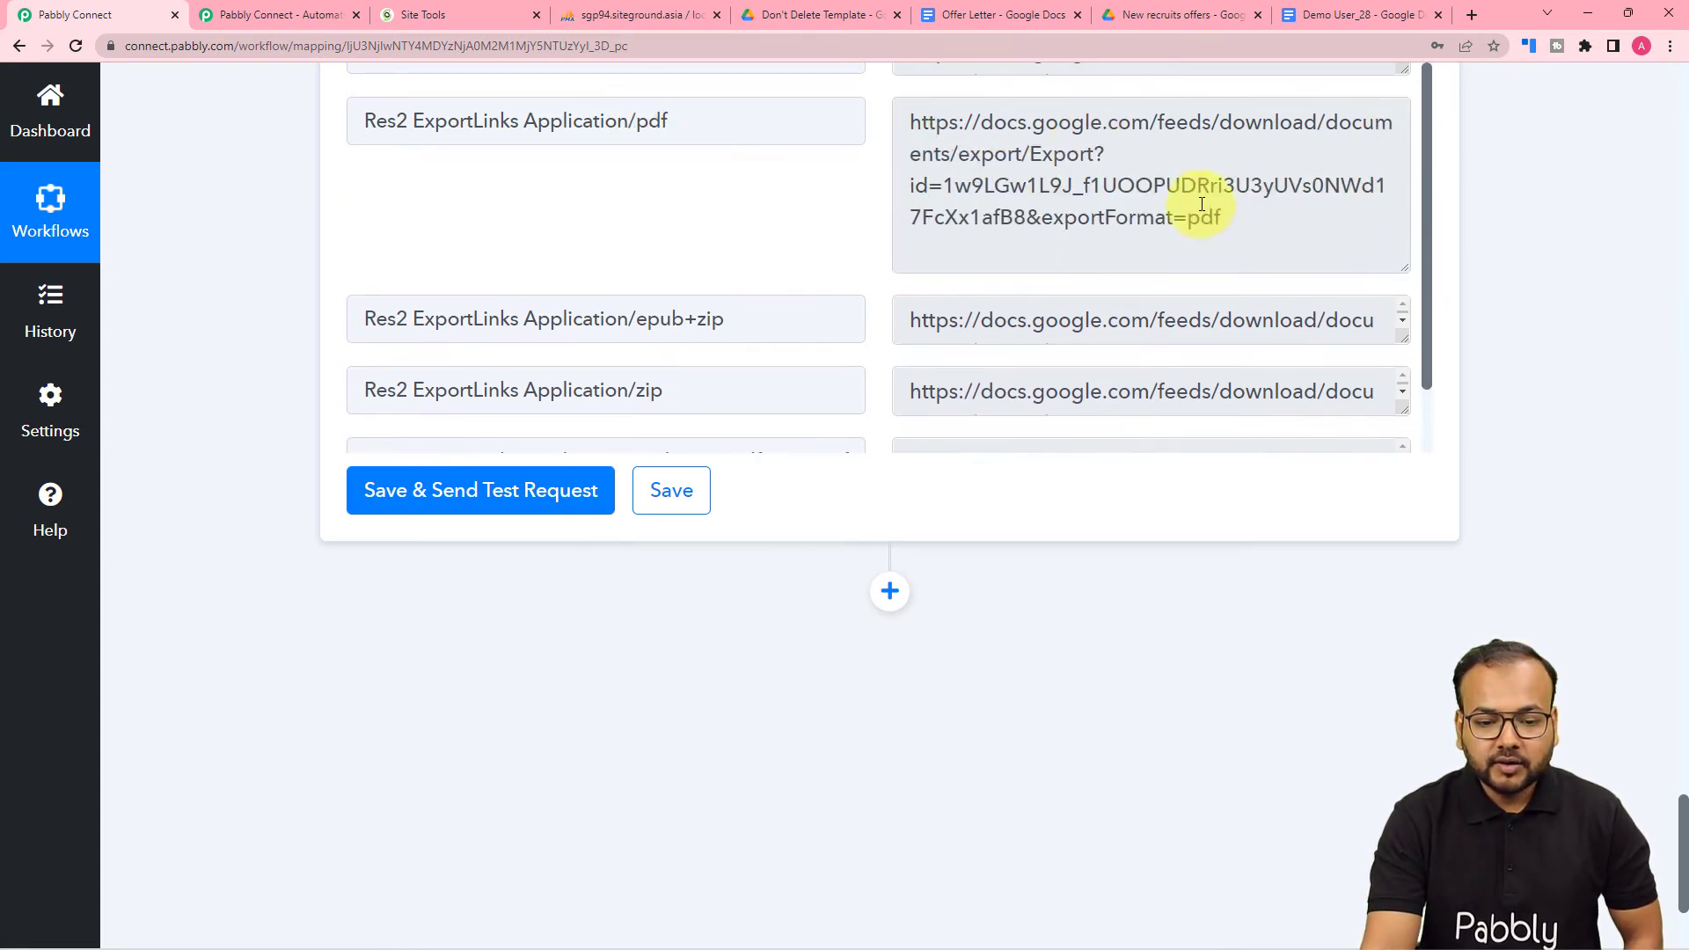
scroll(1012, 378, "down", 2)
scroll(474, 395, "down", 3)
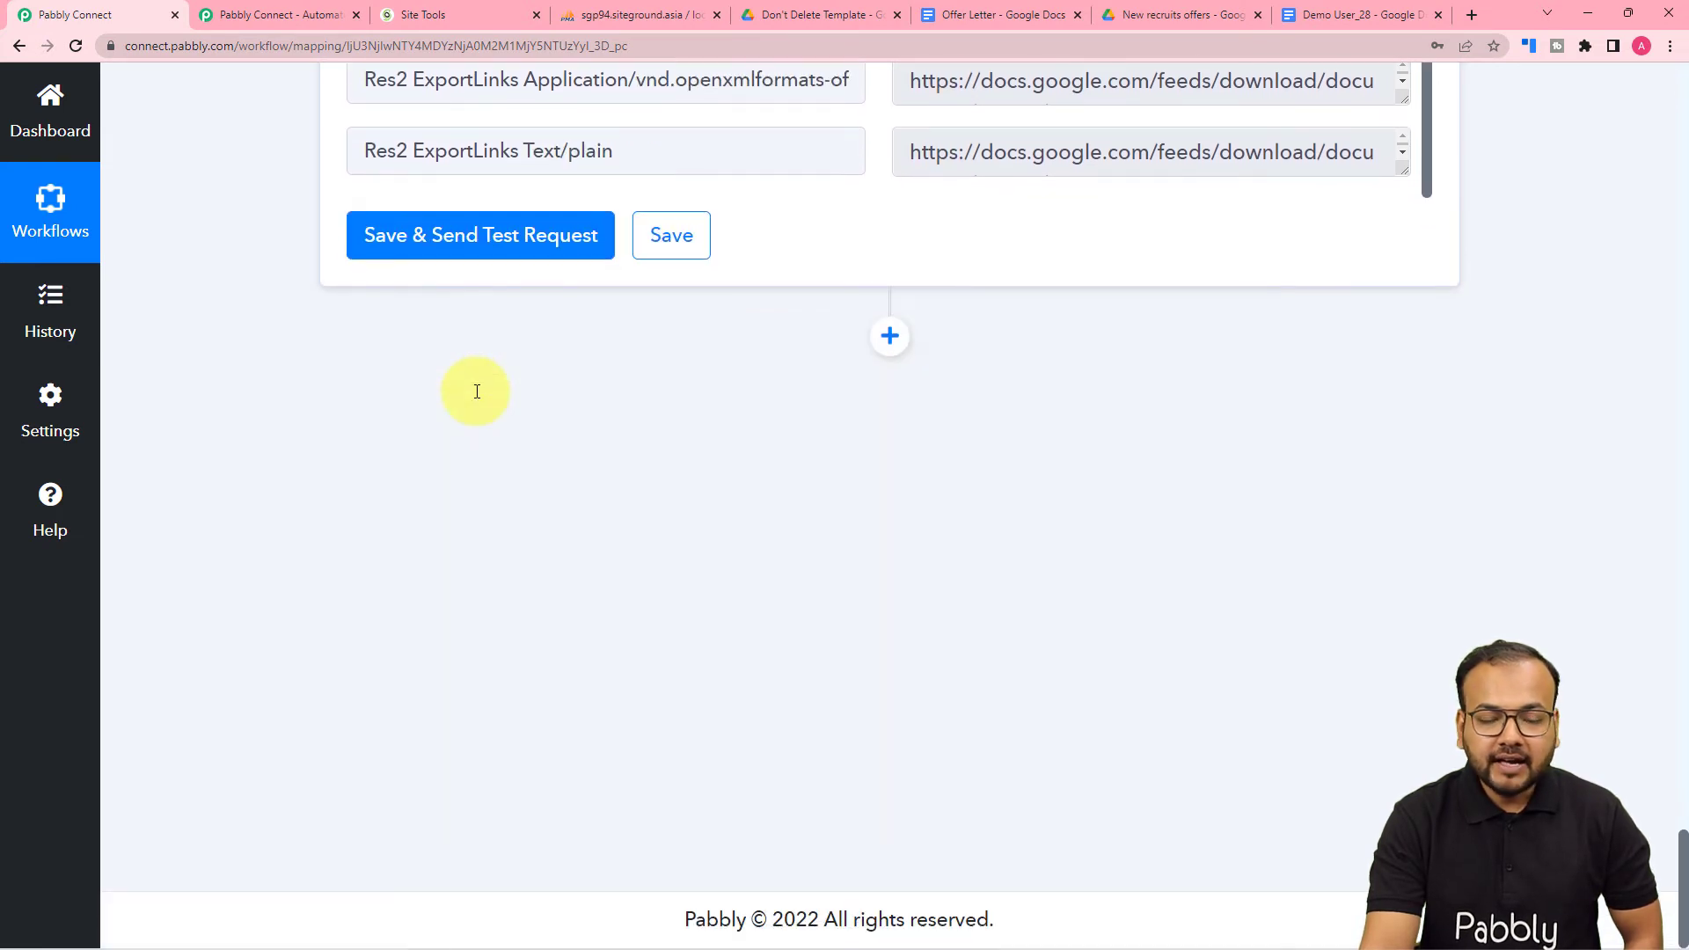
Add a Gmail action after the Google Drive step with the Send Email event
left_click(889, 350)
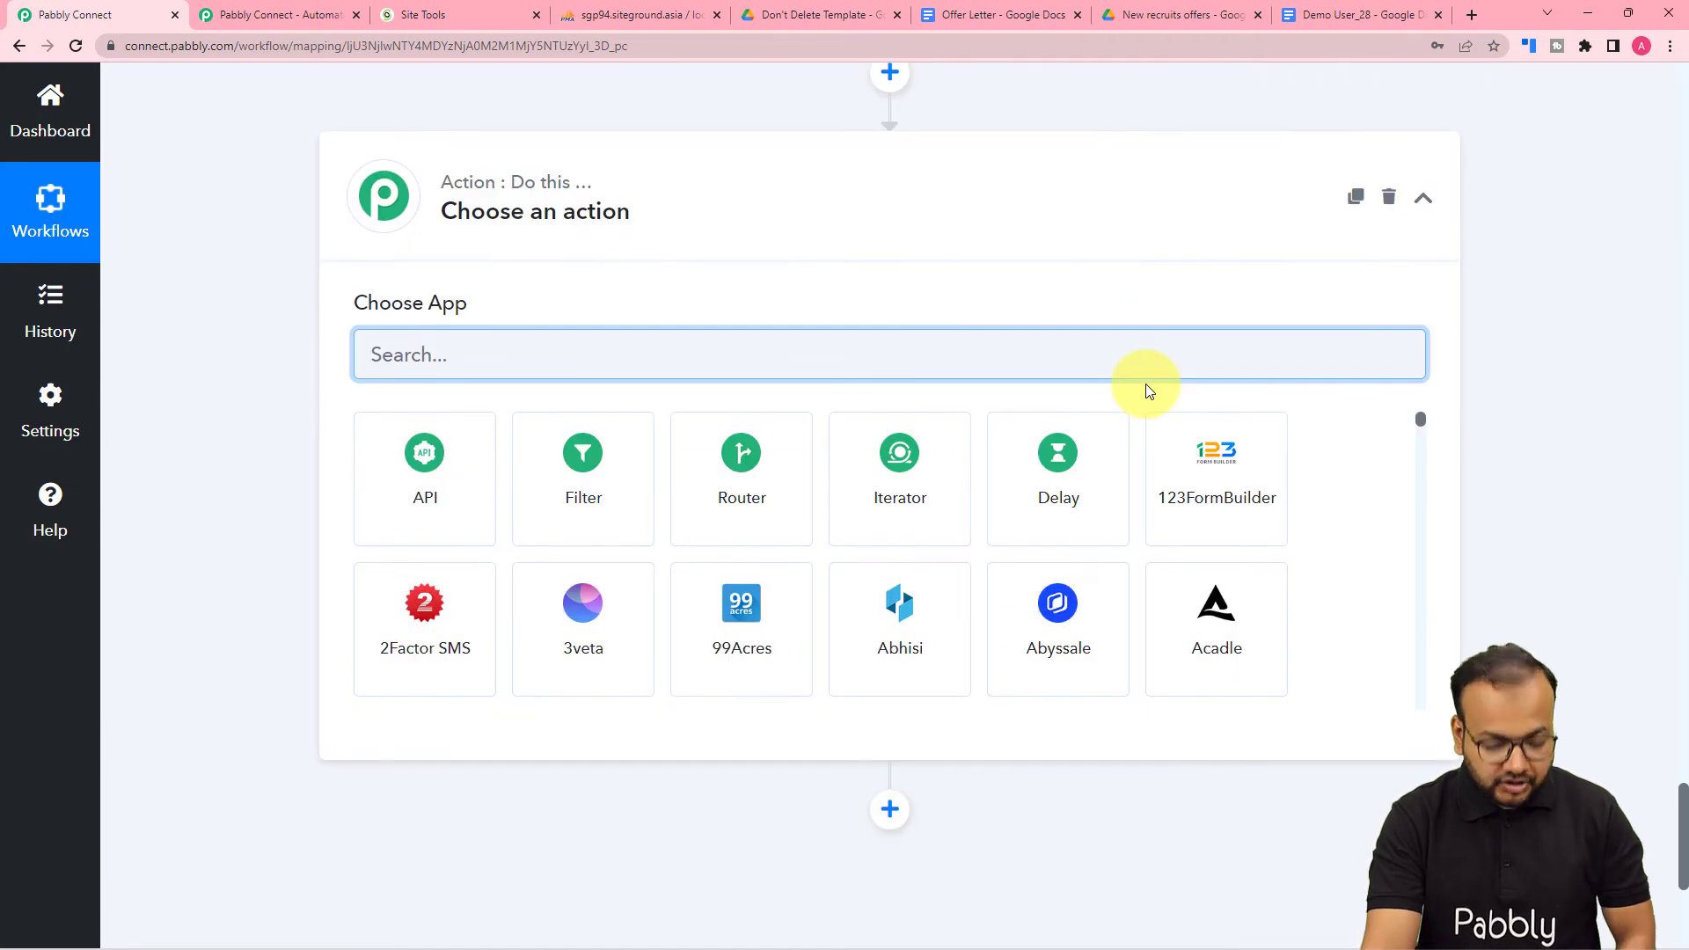
type("gmail")
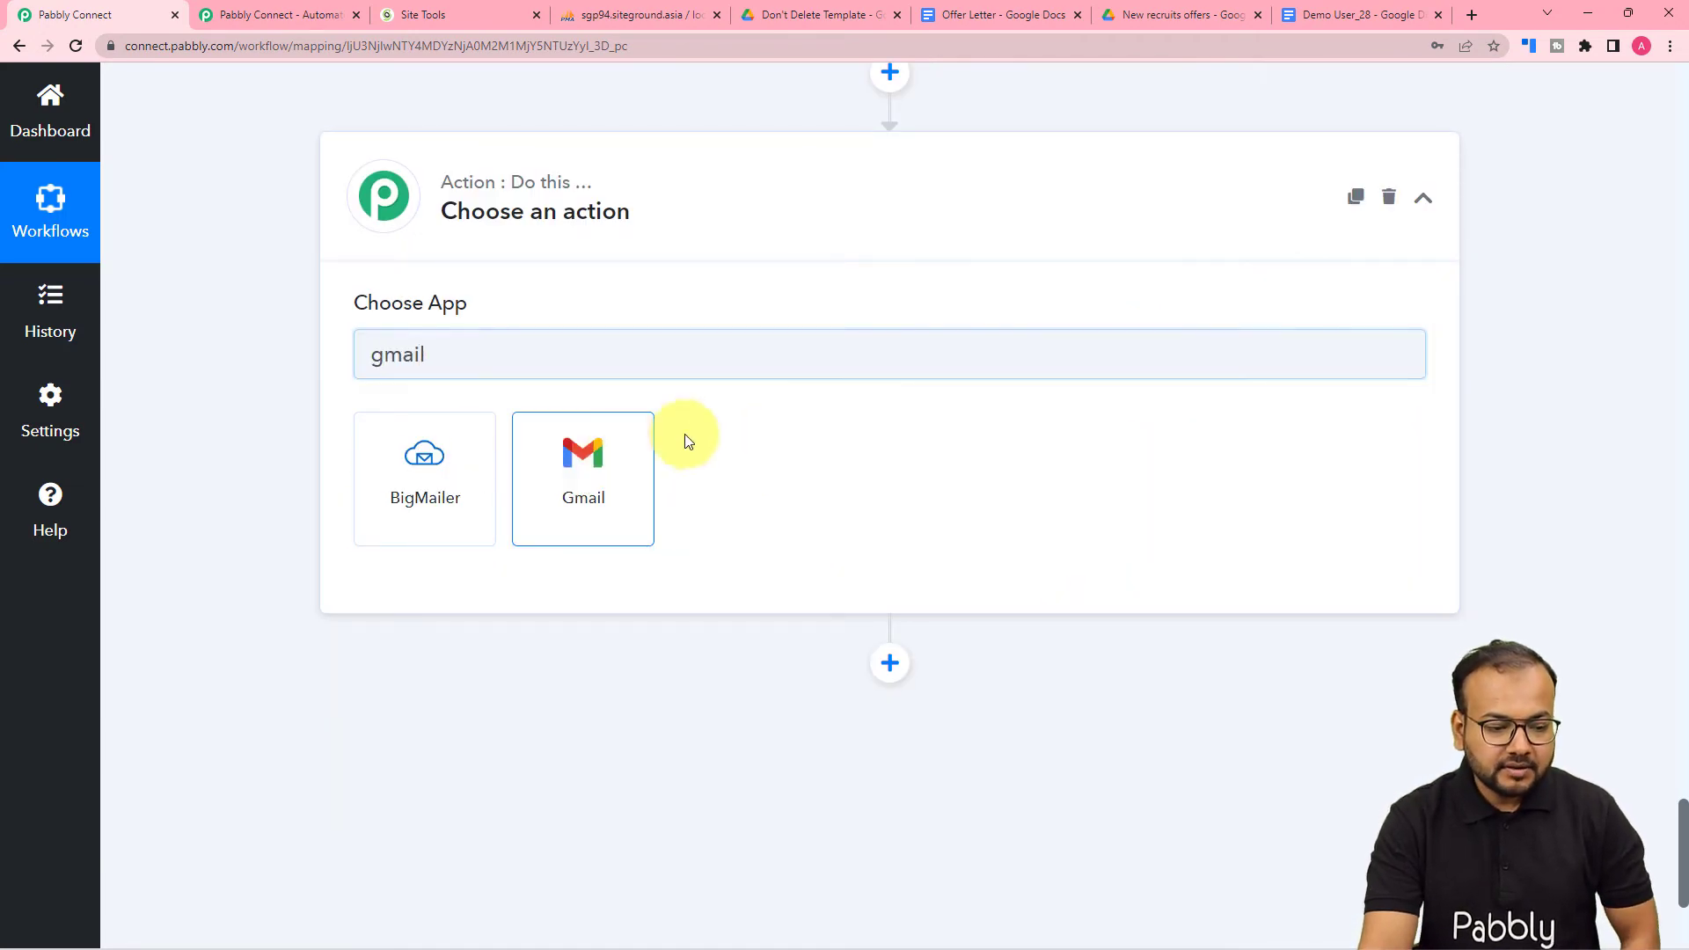
left_click(642, 448)
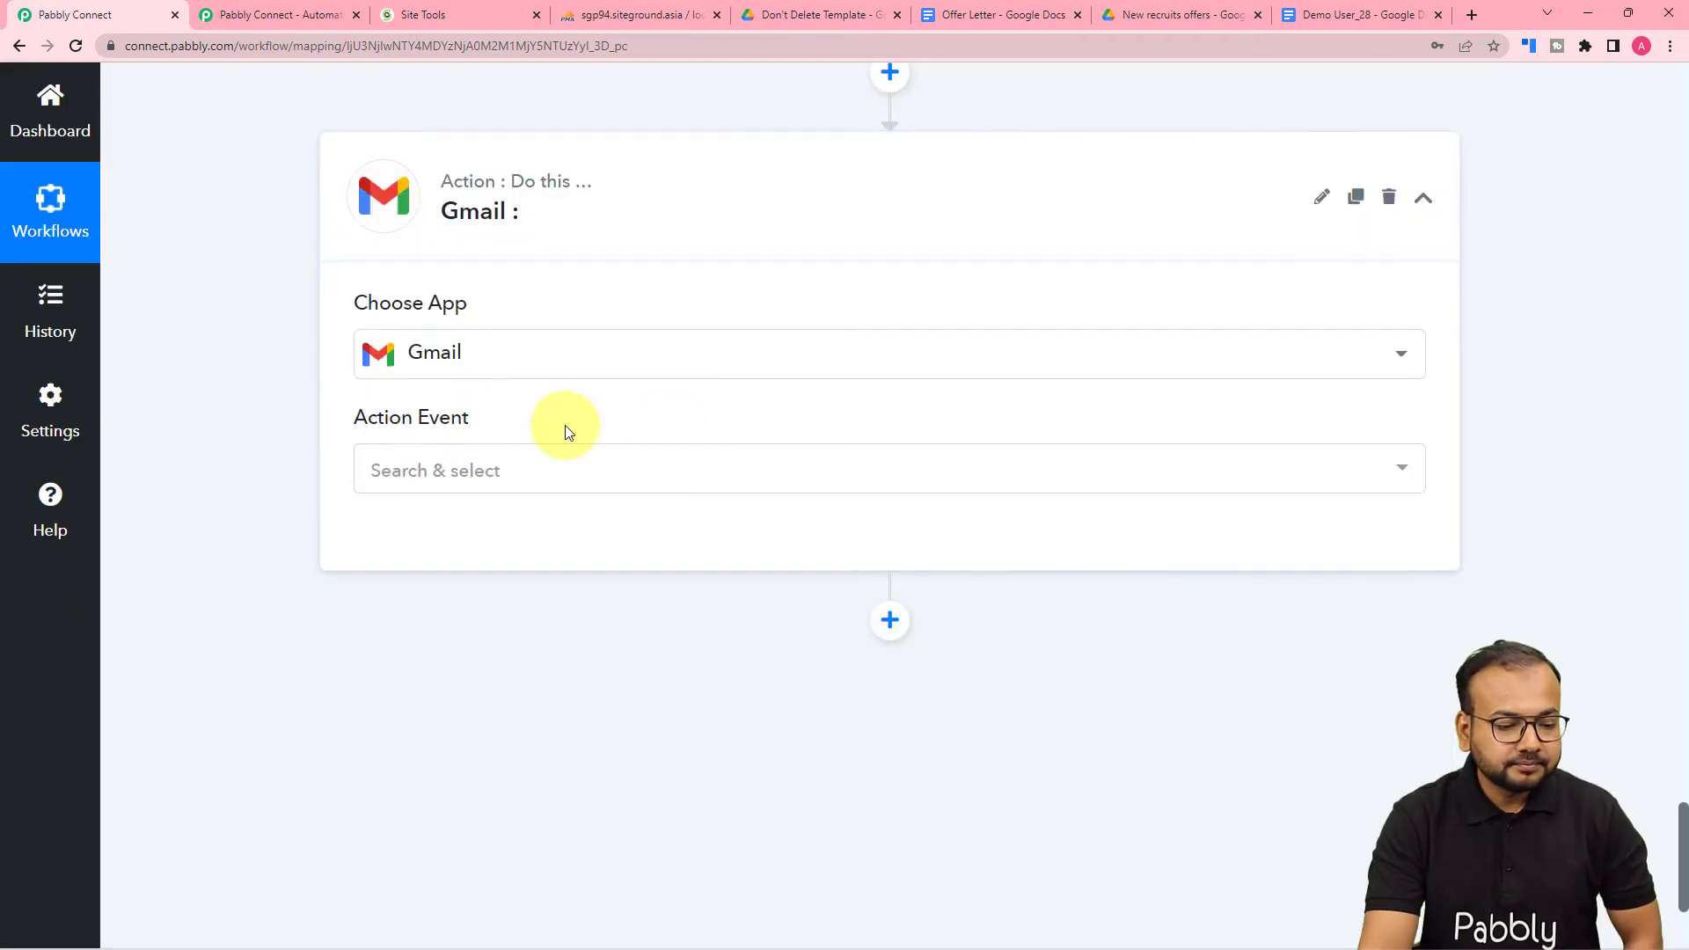
left_click(422, 471)
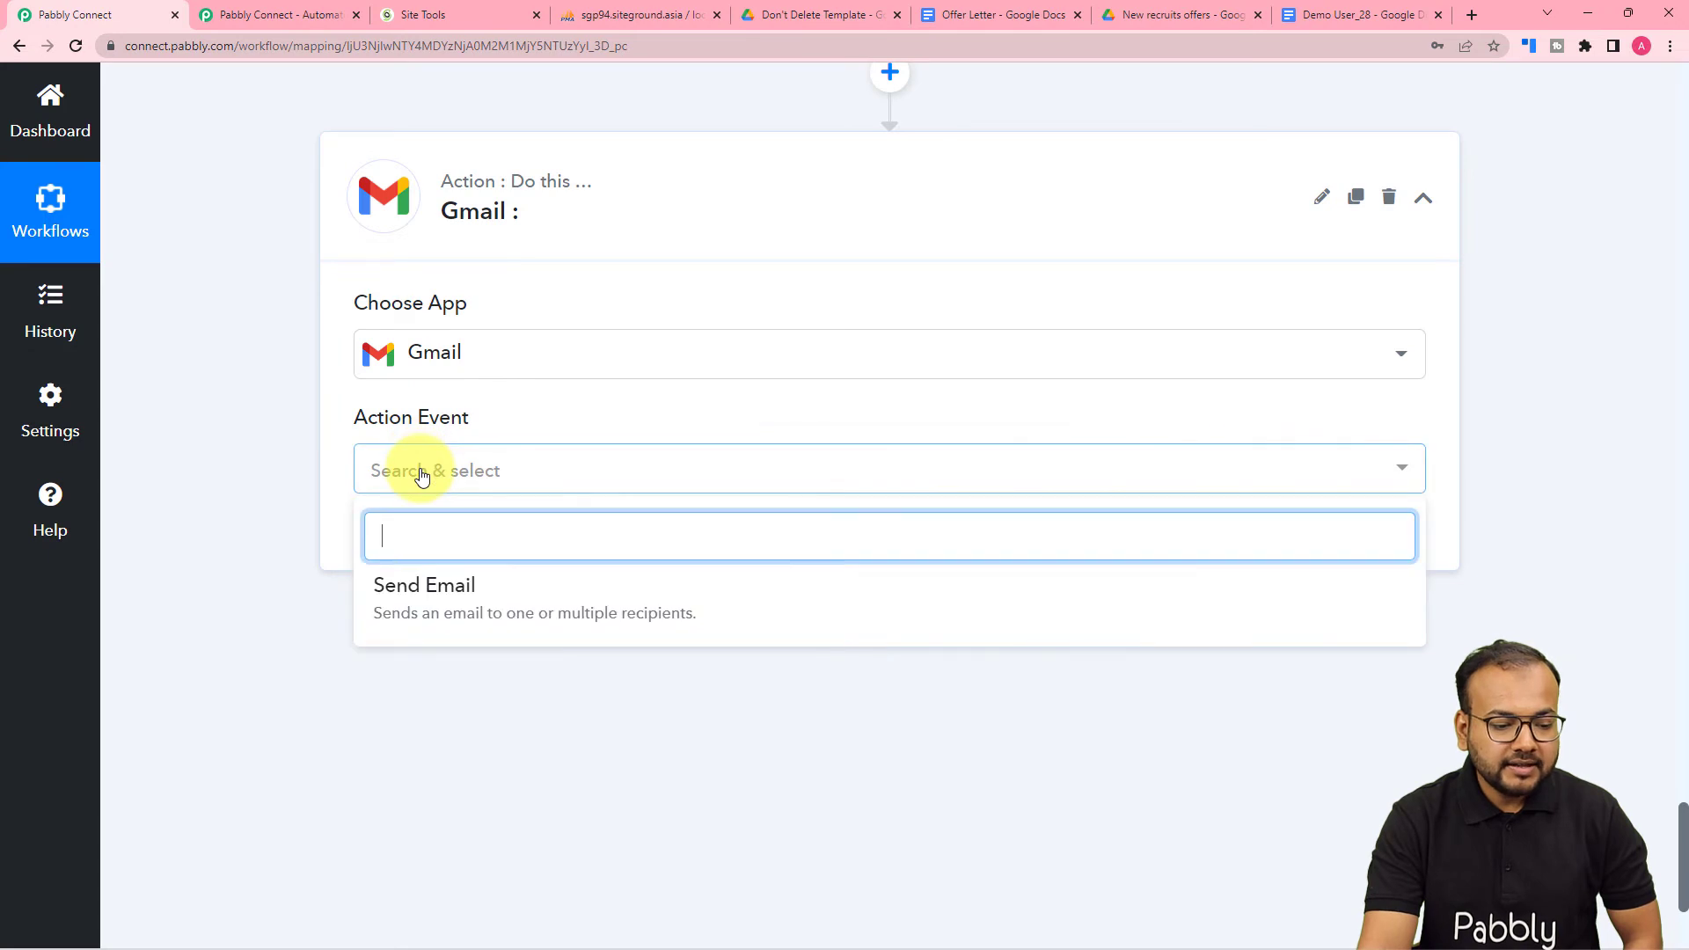
left_click(431, 595)
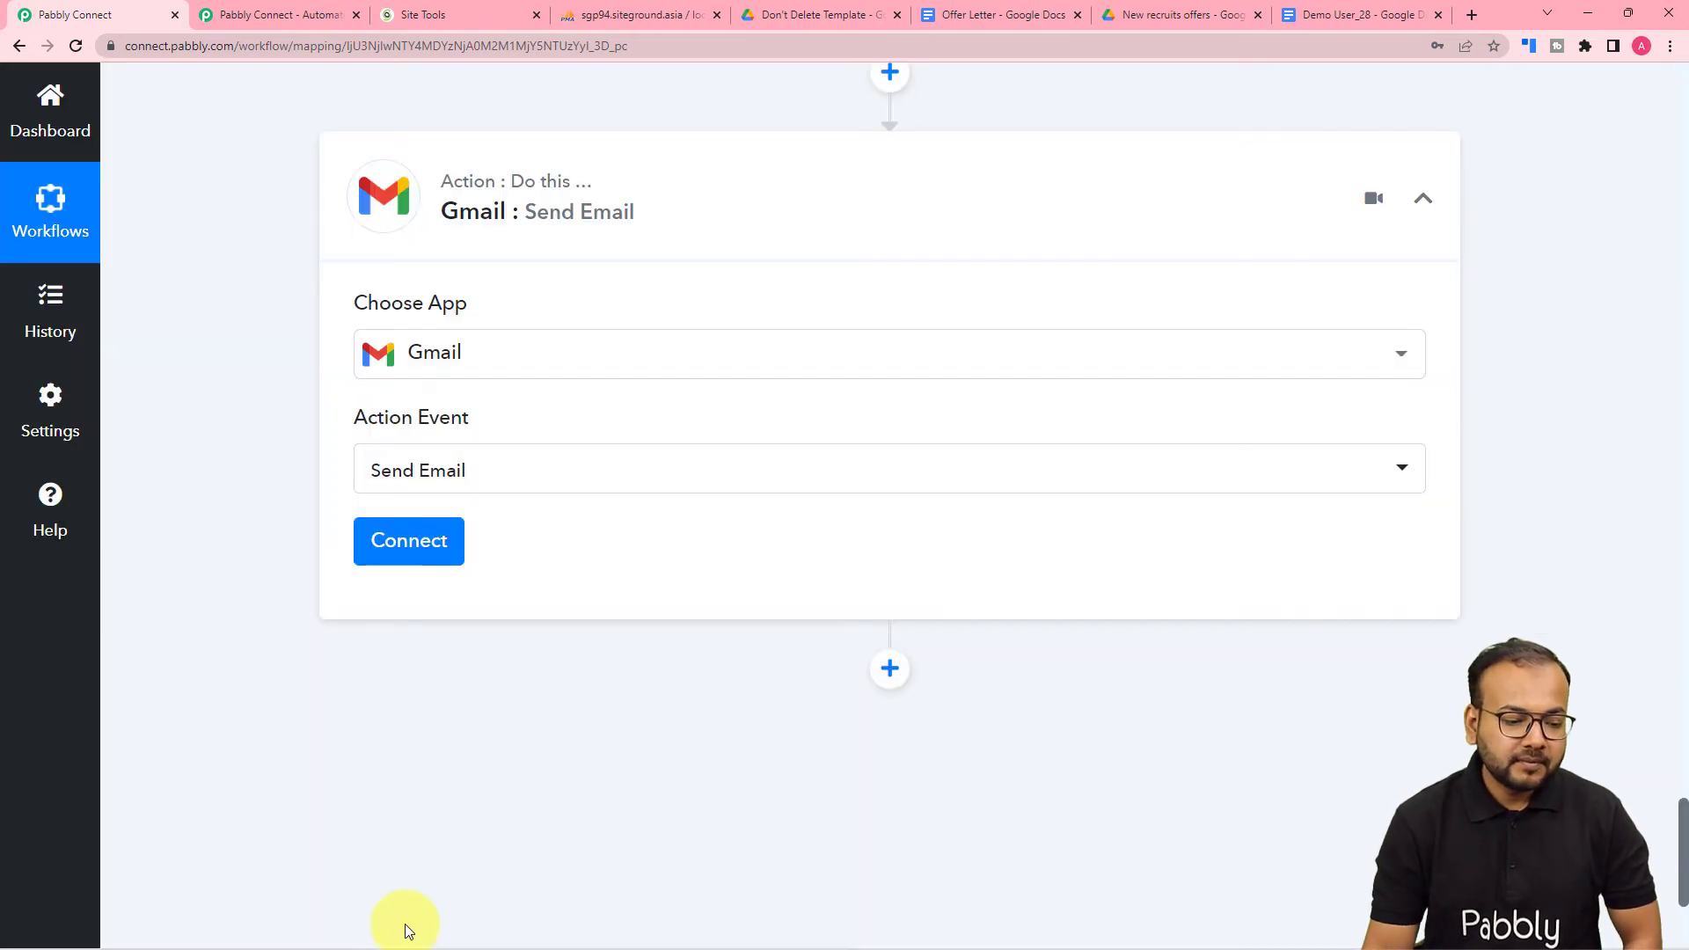
Connect the Gmail action through a new connection, choosing the Google account and granting Pabbly Connect access
left_click(414, 556)
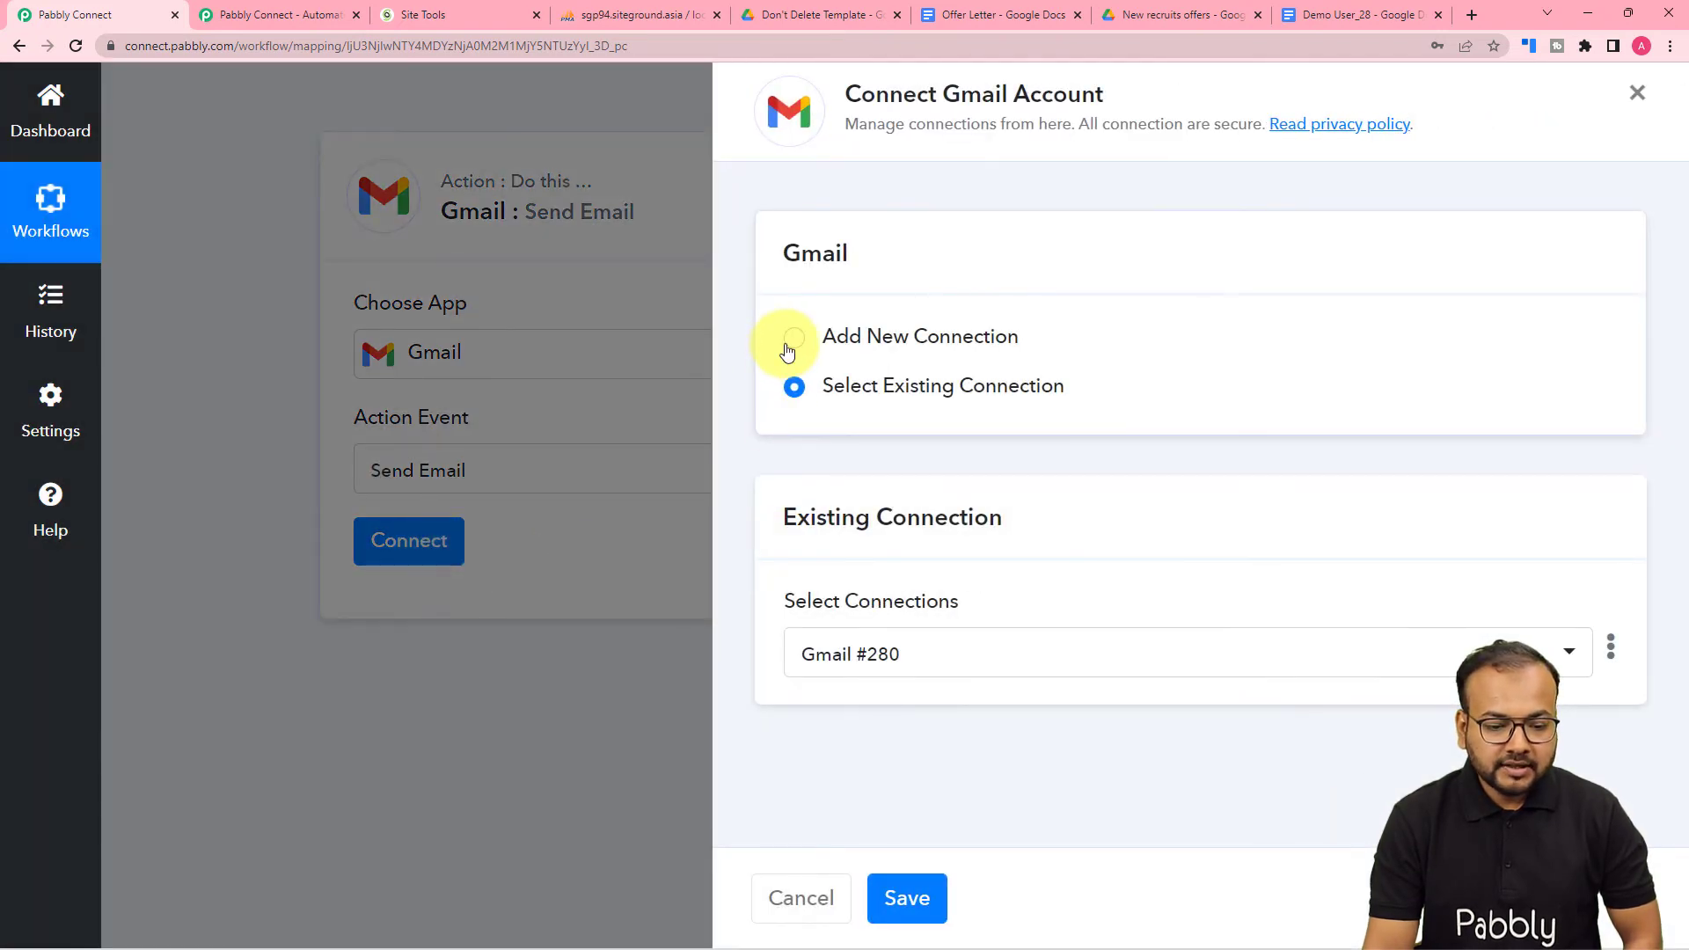
left_click(790, 339)
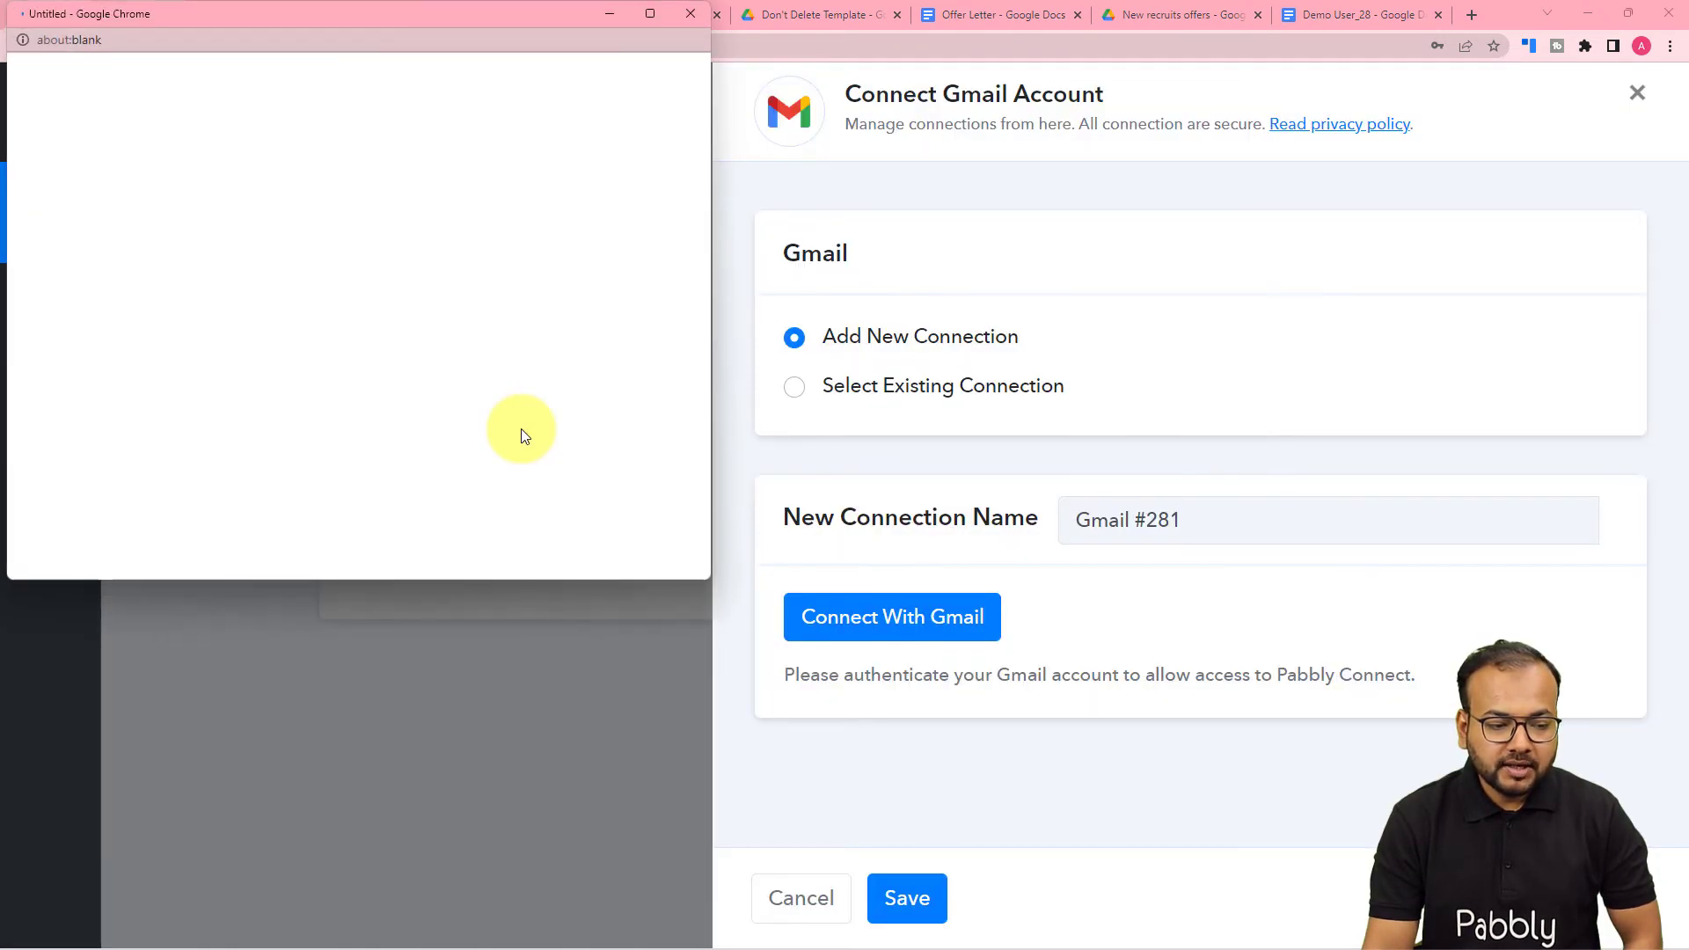
left_click(269, 456)
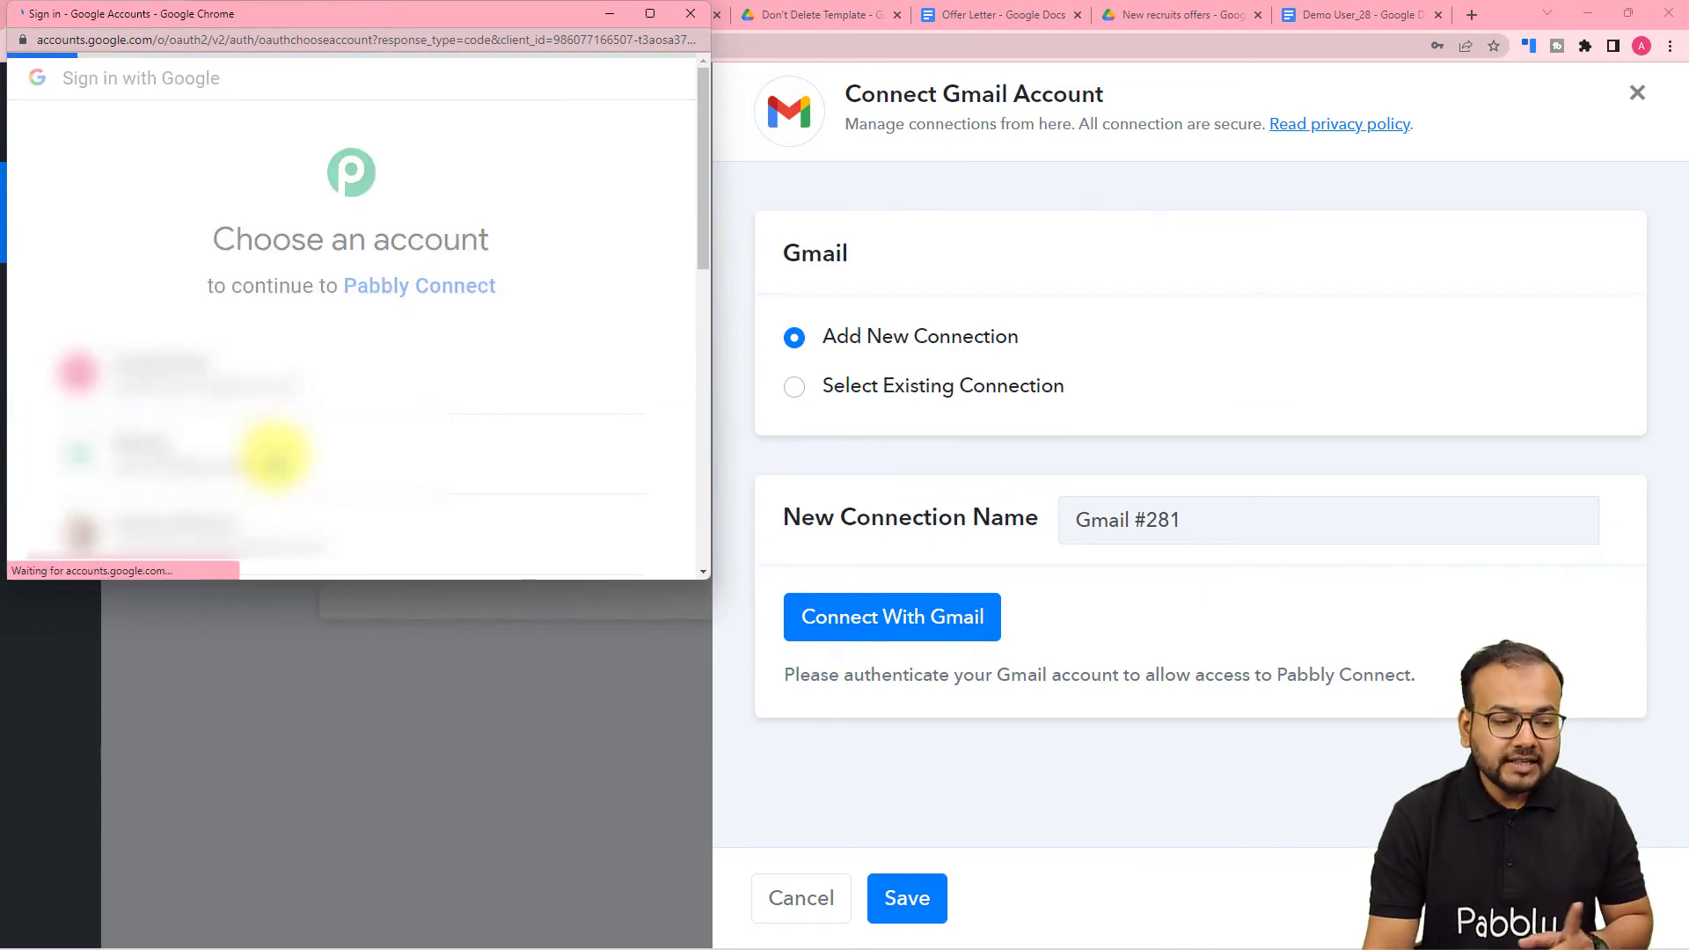
scroll(276, 457, "down", 4)
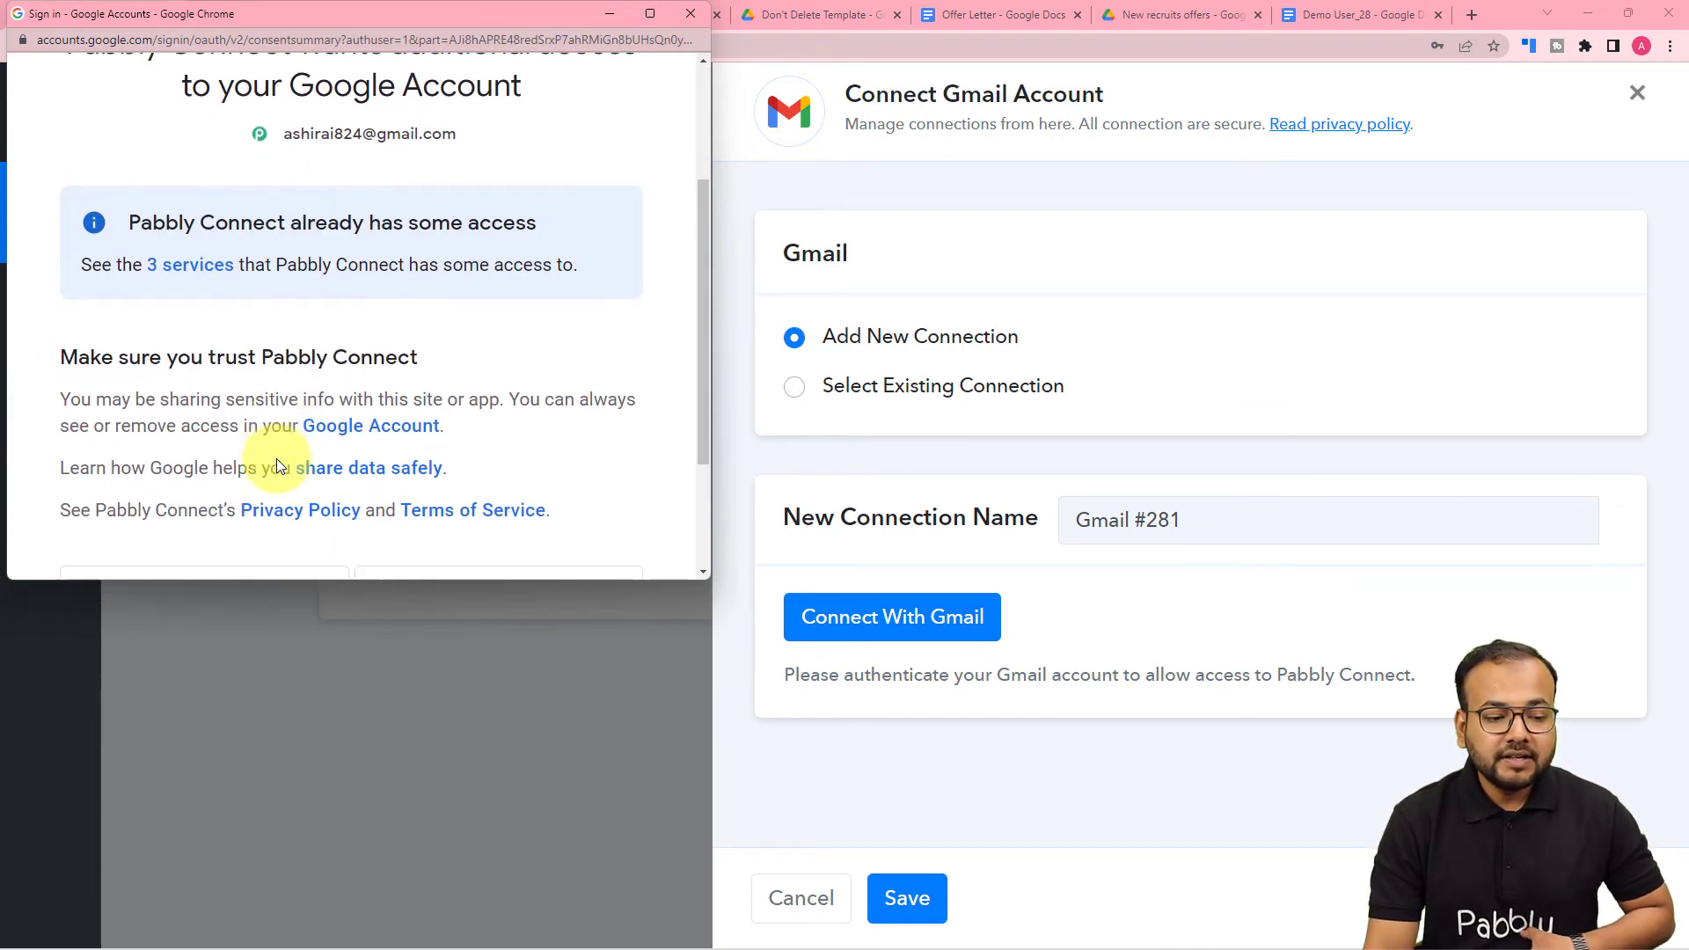
left_click(395, 447)
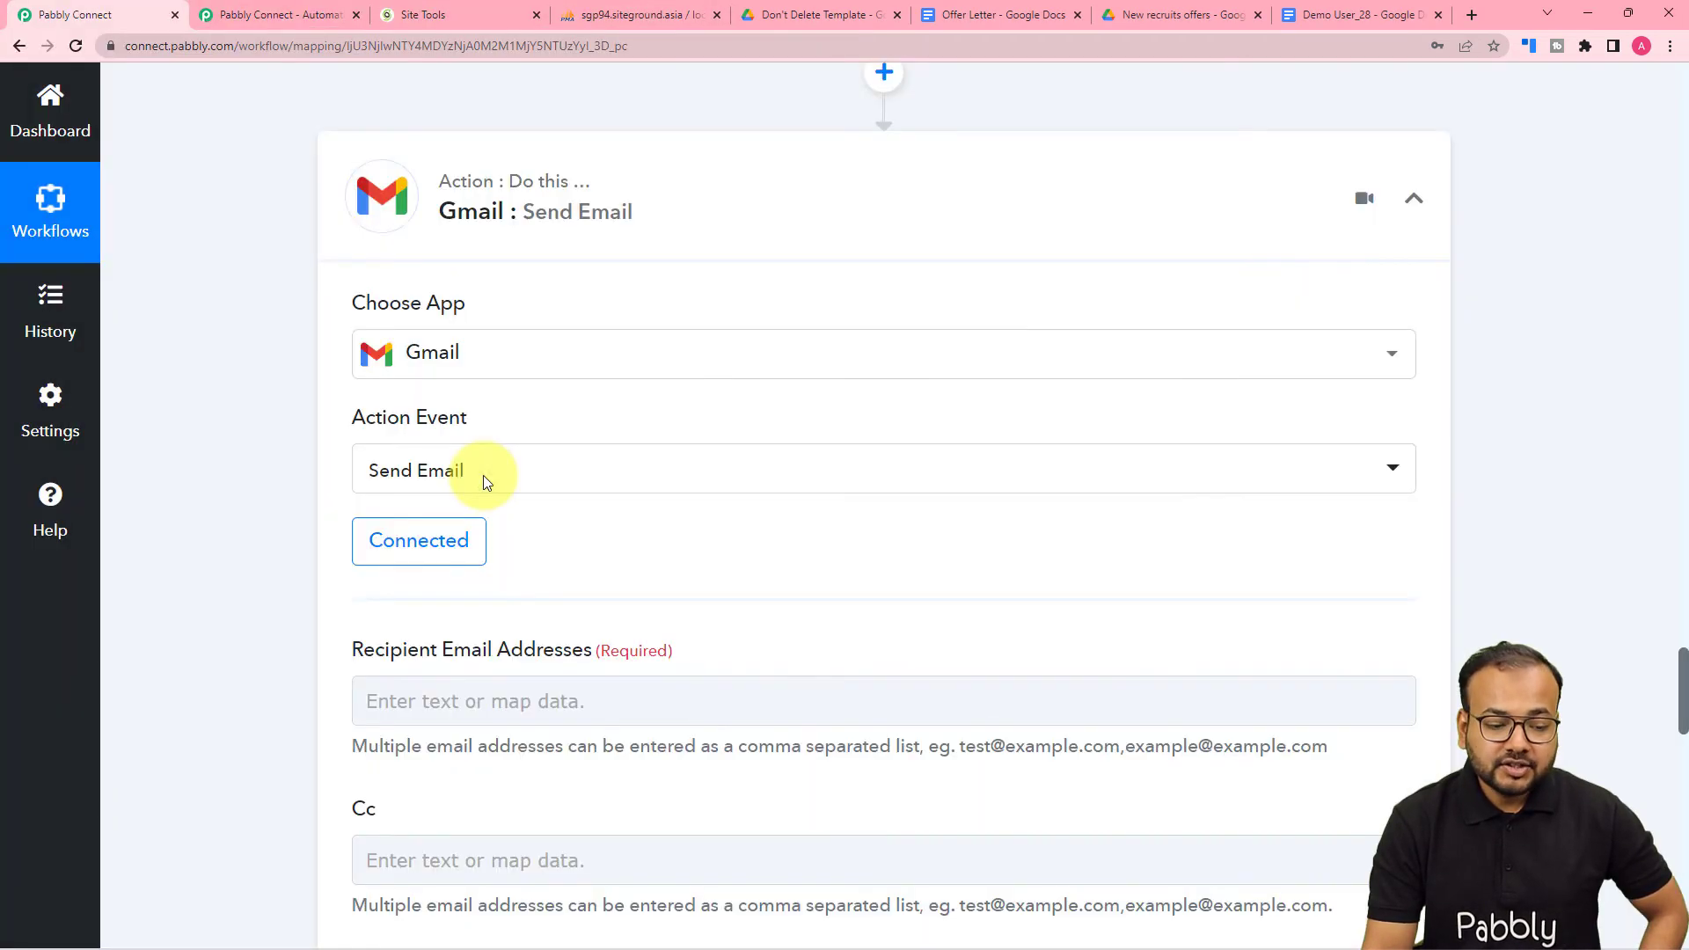
Map the Gmail action's Recipient Email Addresses to the Email value from the MySQL New Row in a Table step
scroll(483, 475, "down", 3)
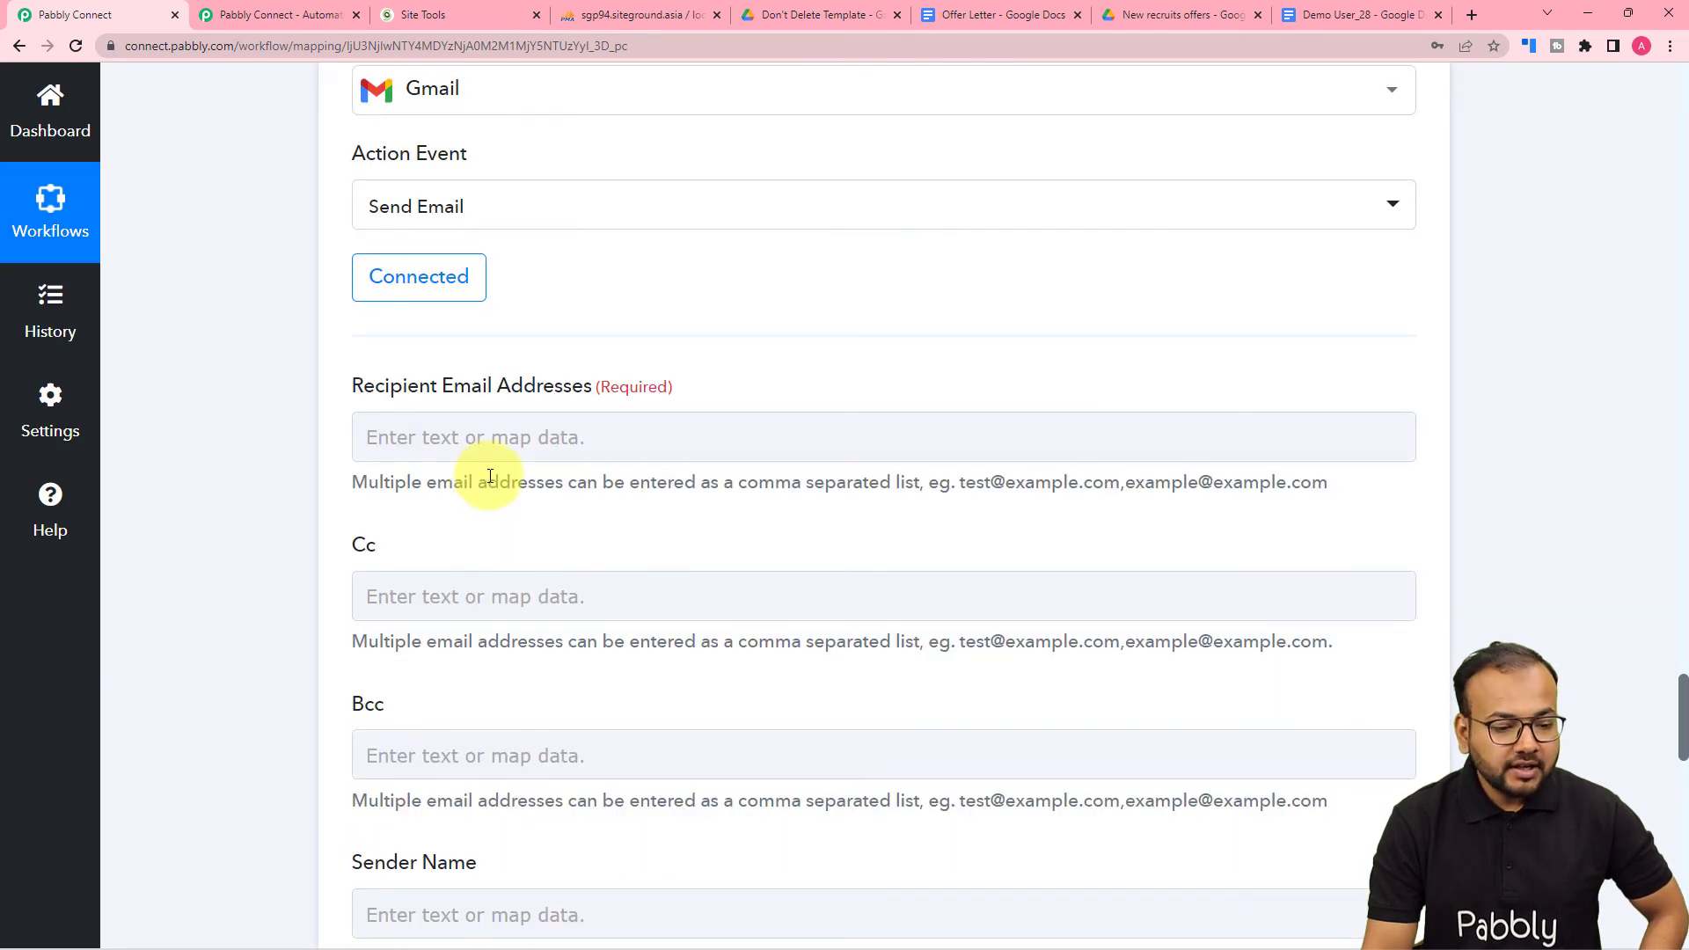
left_click(490, 456)
left_click(638, 394)
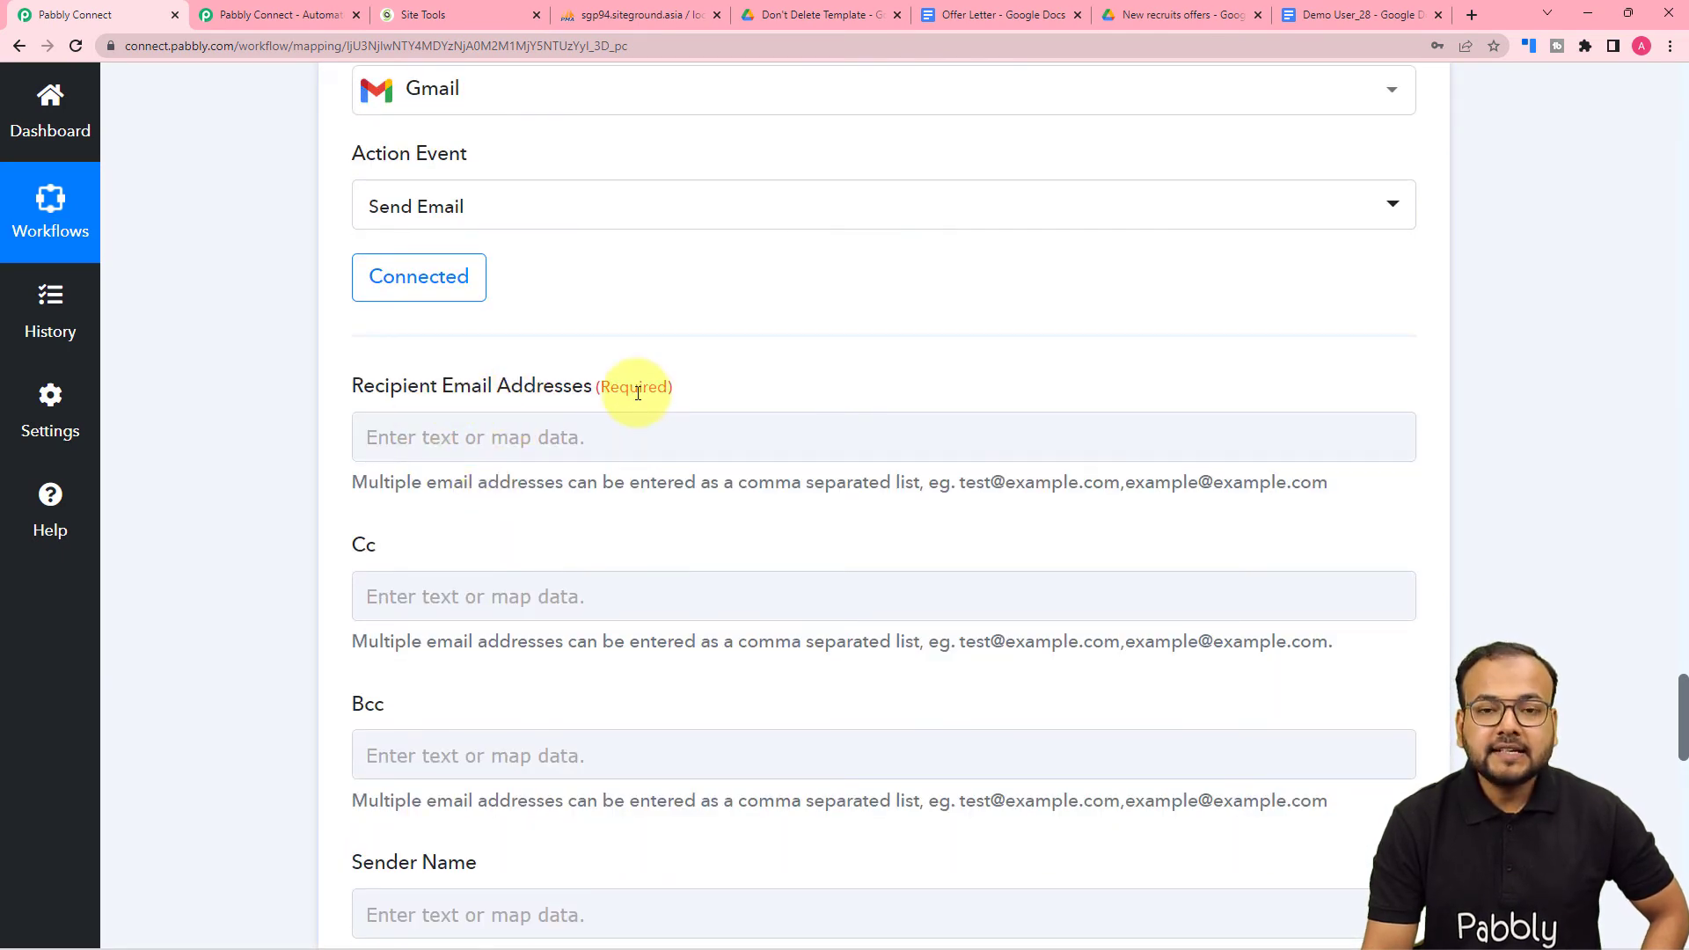
left_click(639, 423)
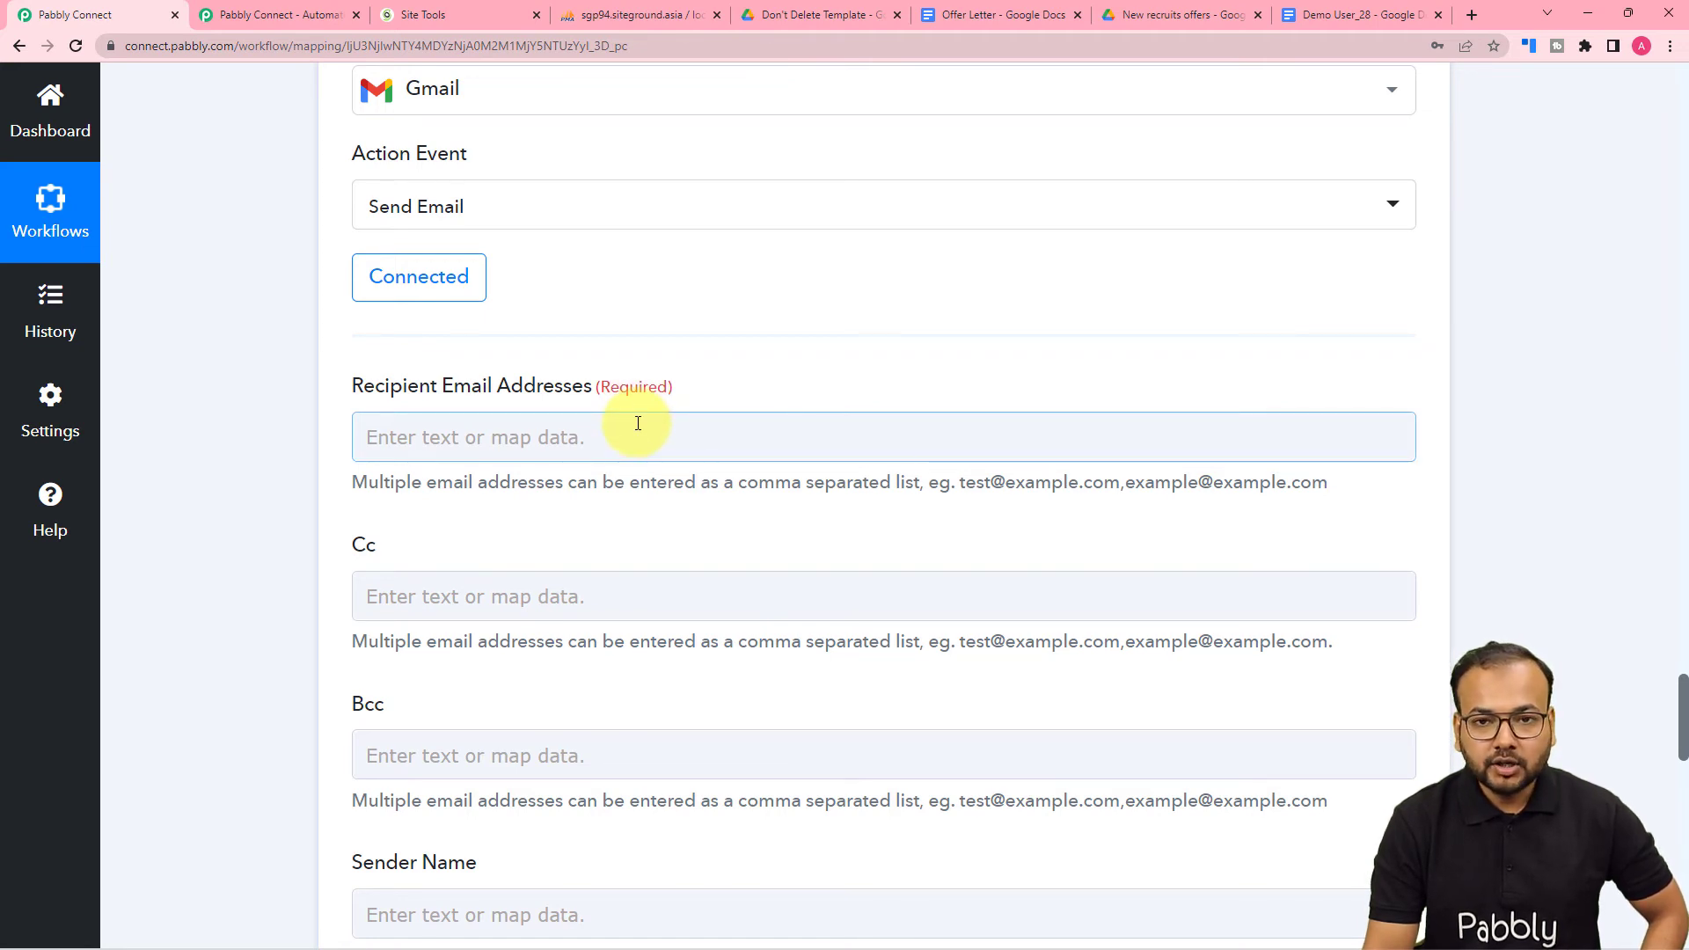
left_click(640, 445)
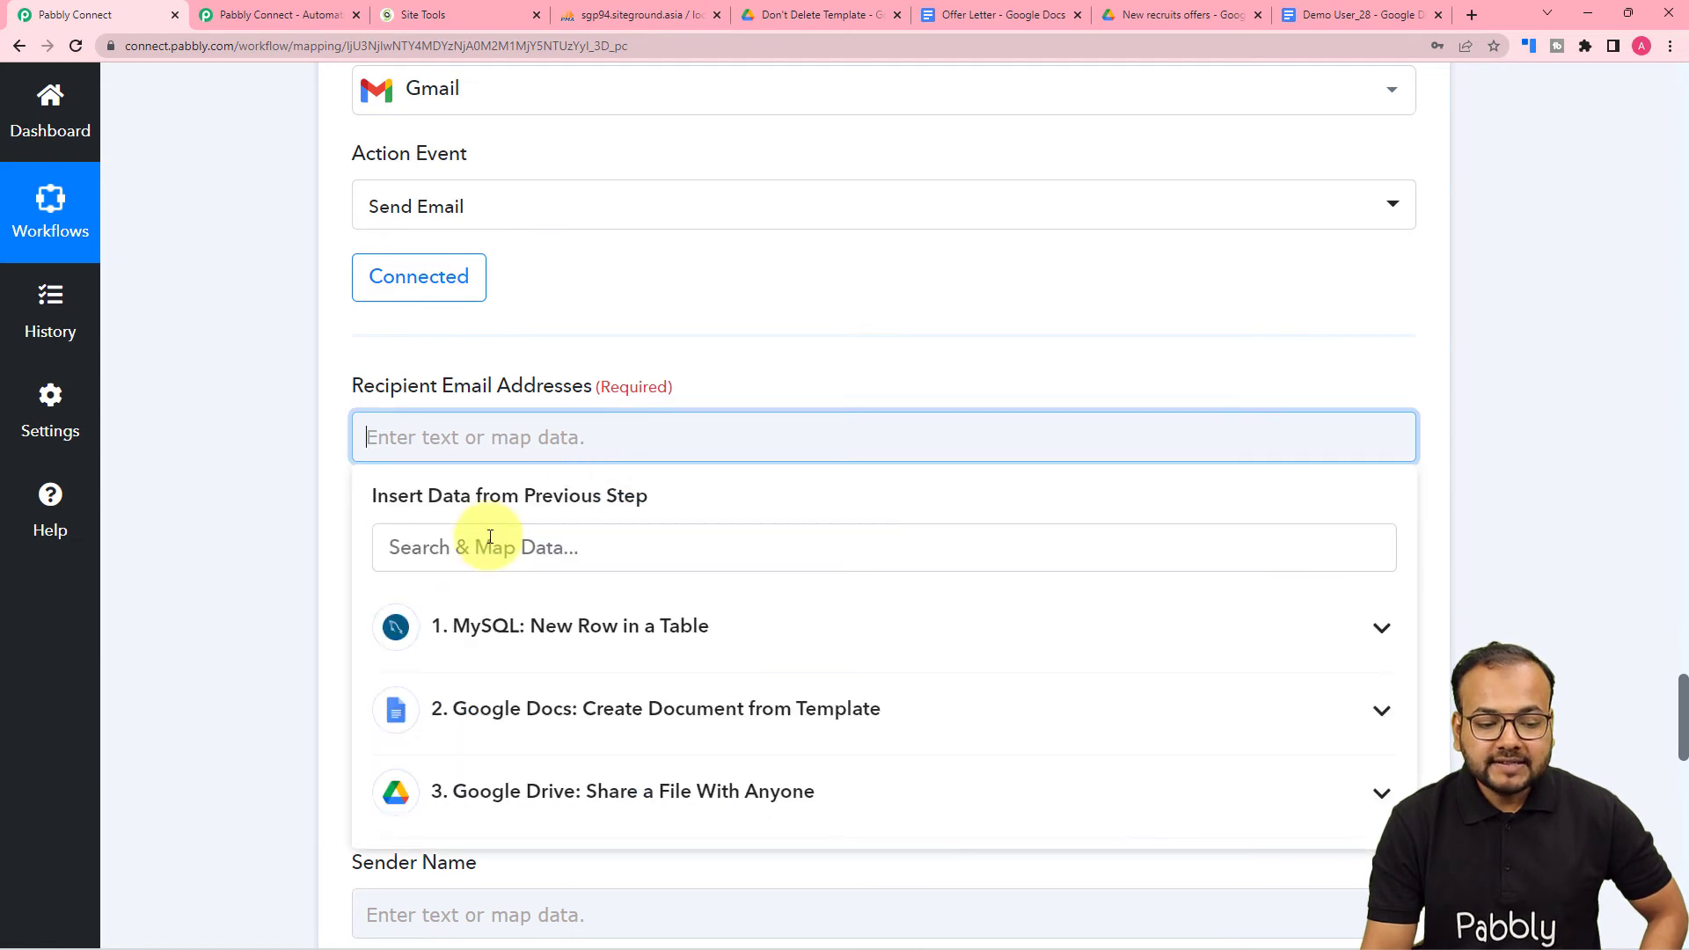
left_click(524, 629)
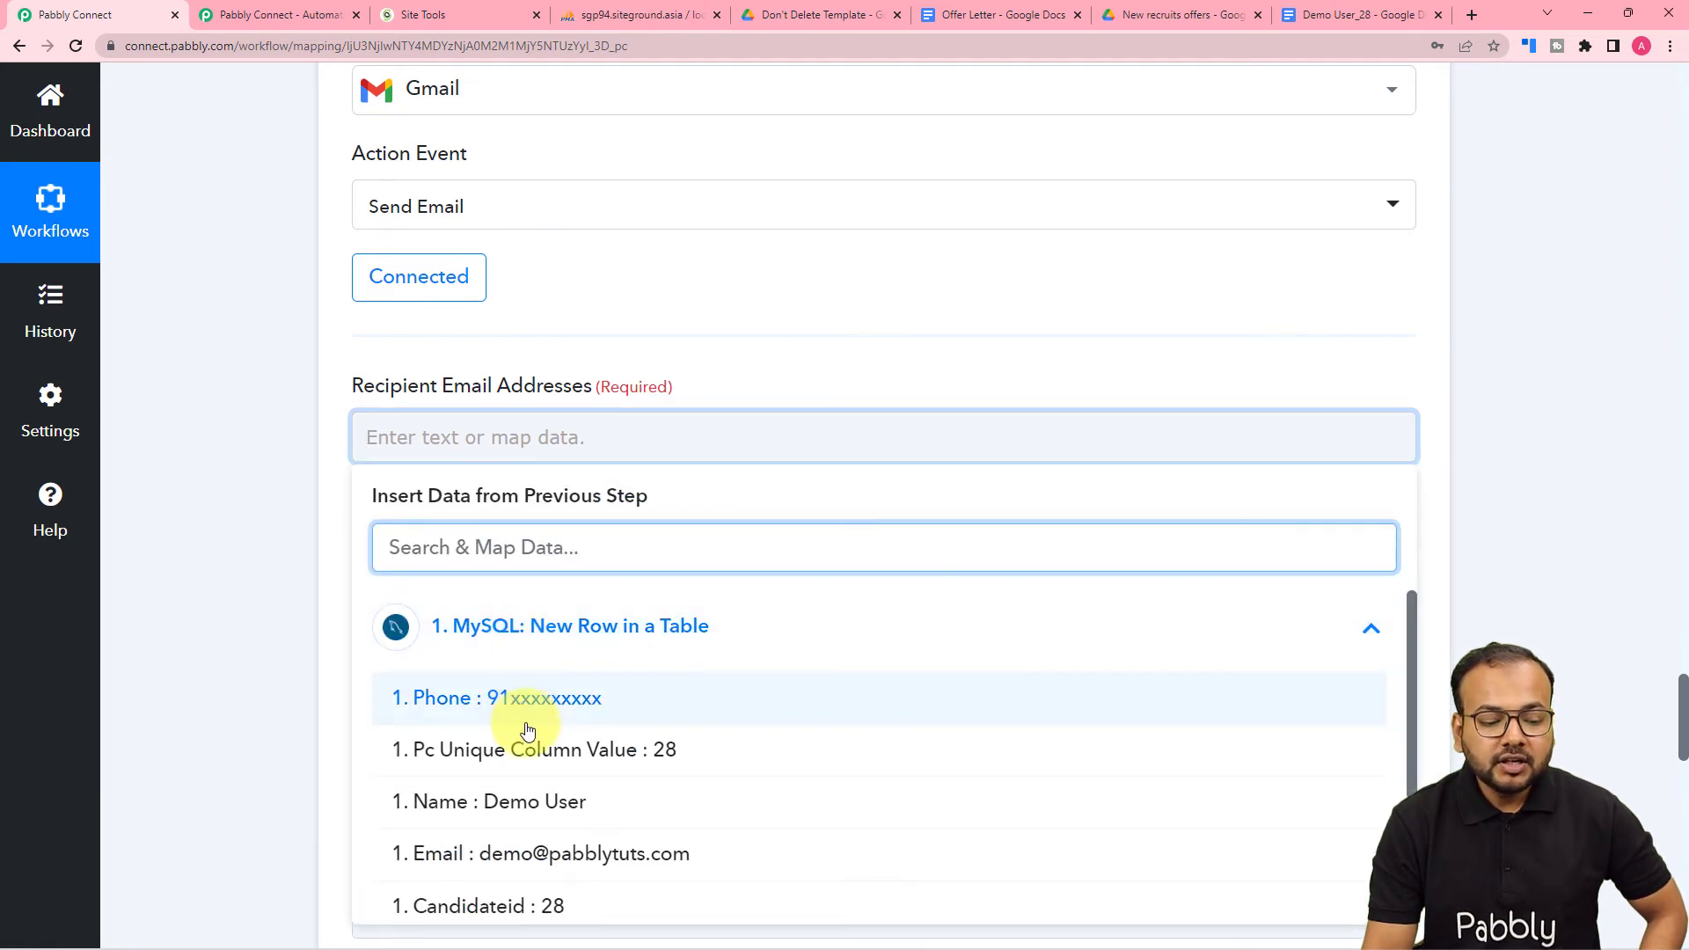
scroll(528, 730, "down", 2)
scroll(528, 726, "up", 1)
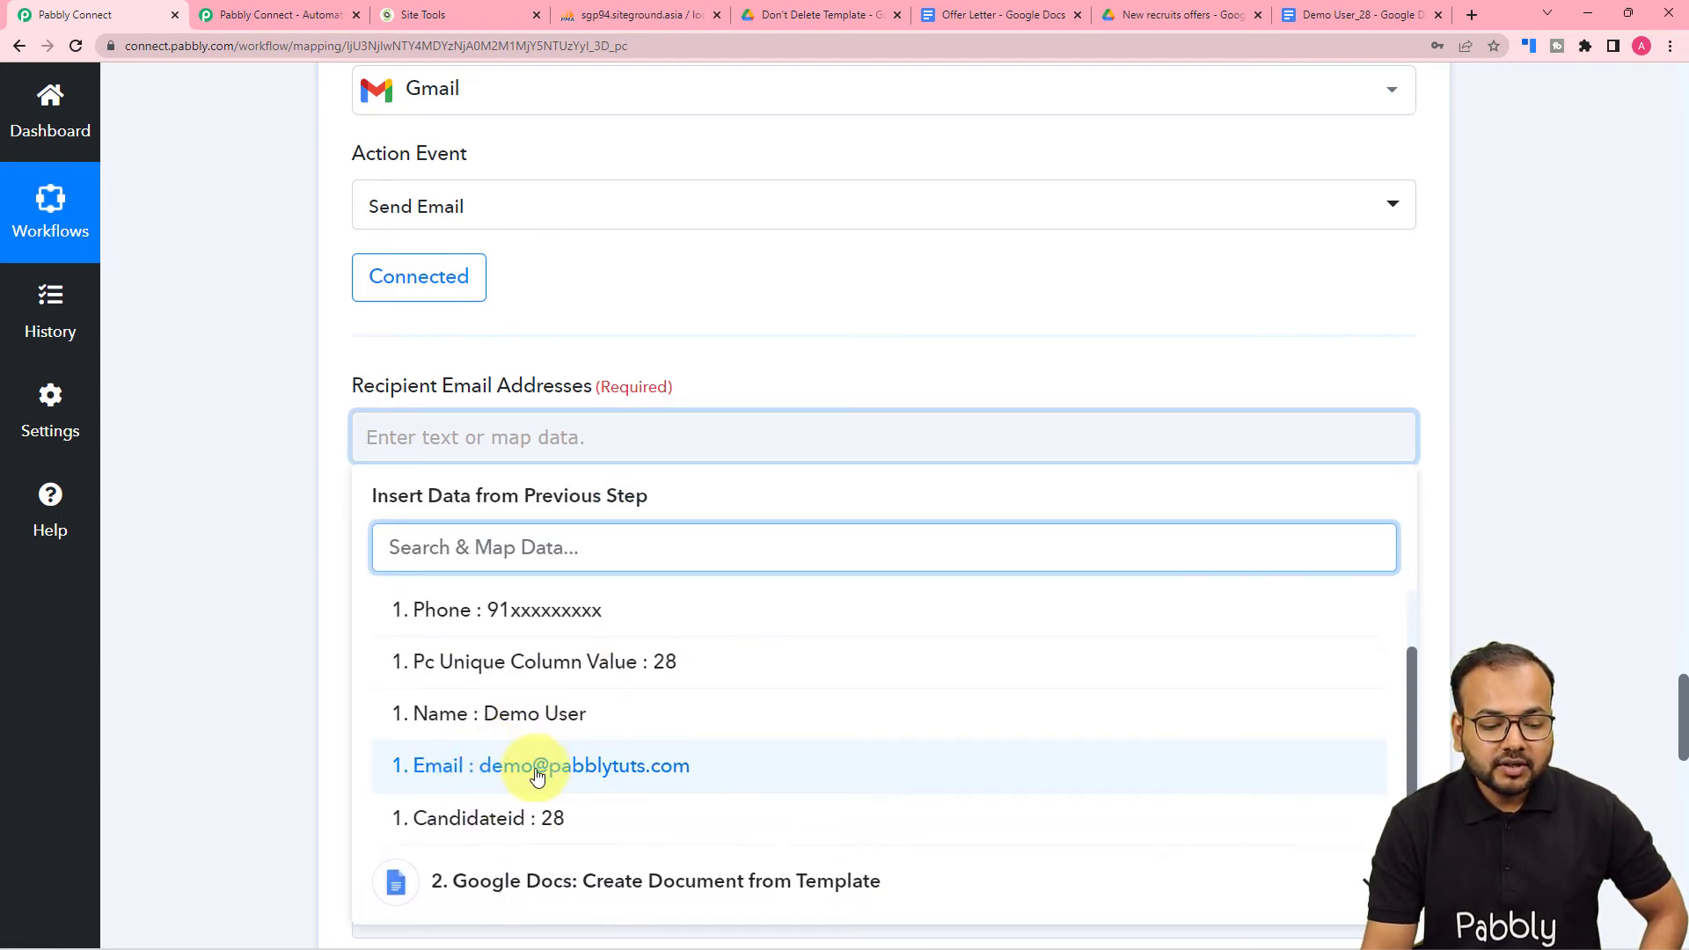
left_click(532, 771)
Set the email's sender name to Hr Pabbly and its subject to Offer Letter
scroll(222, 556, "down", 5)
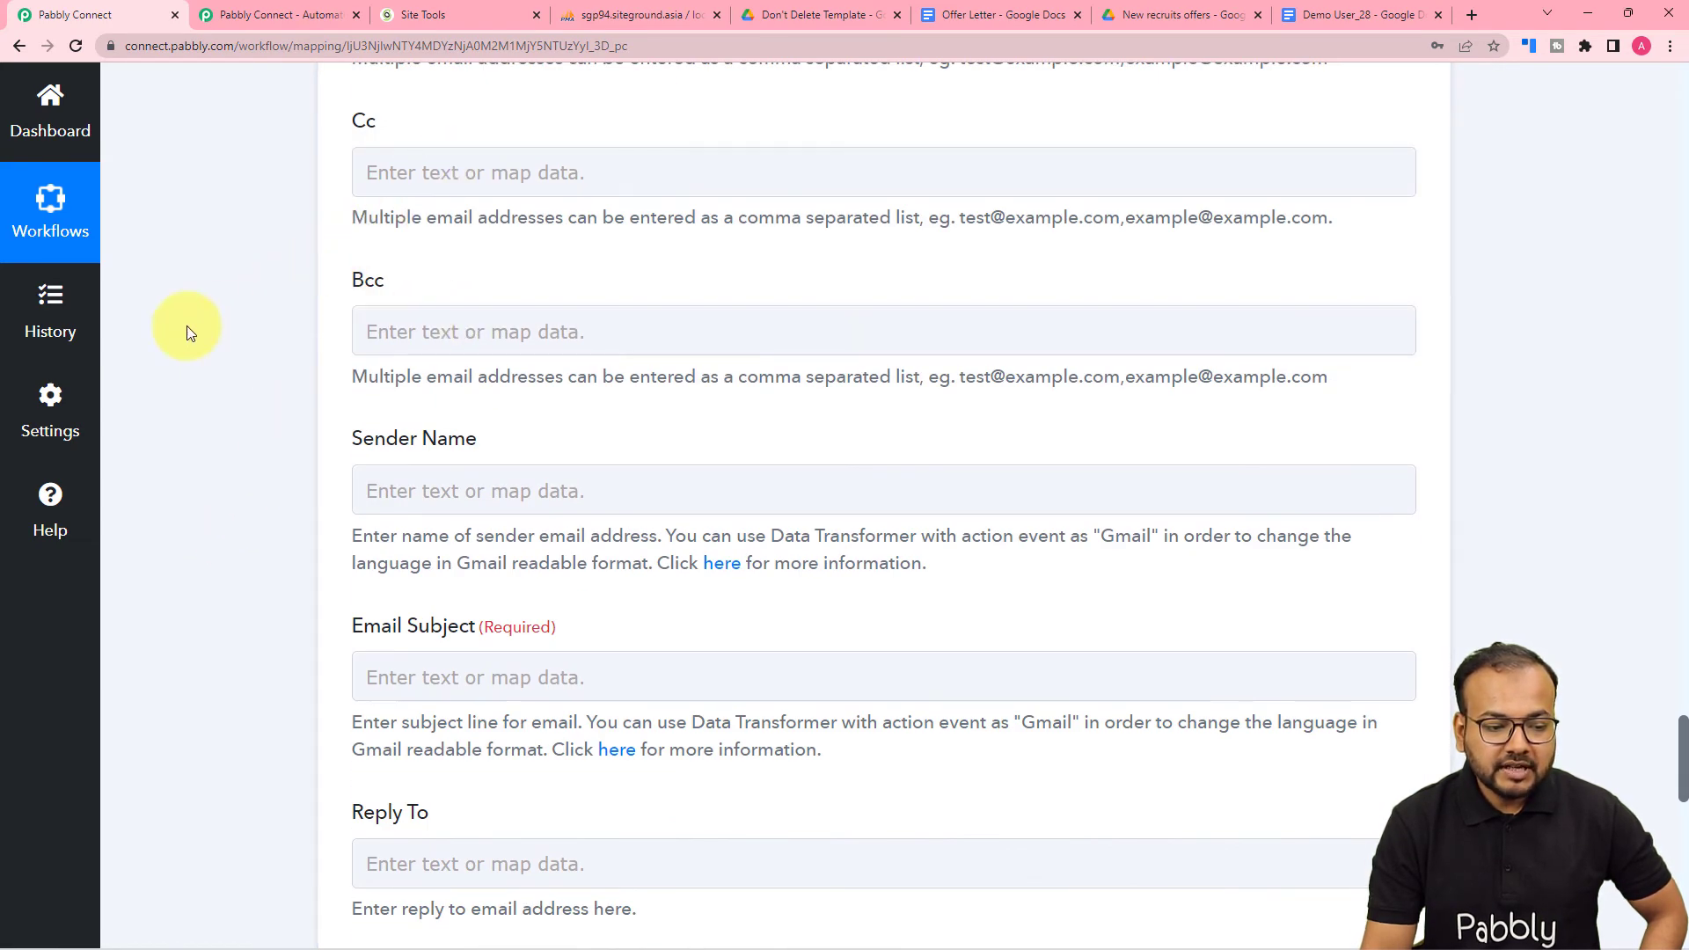
scroll(186, 332, "down", 3)
left_click(481, 226)
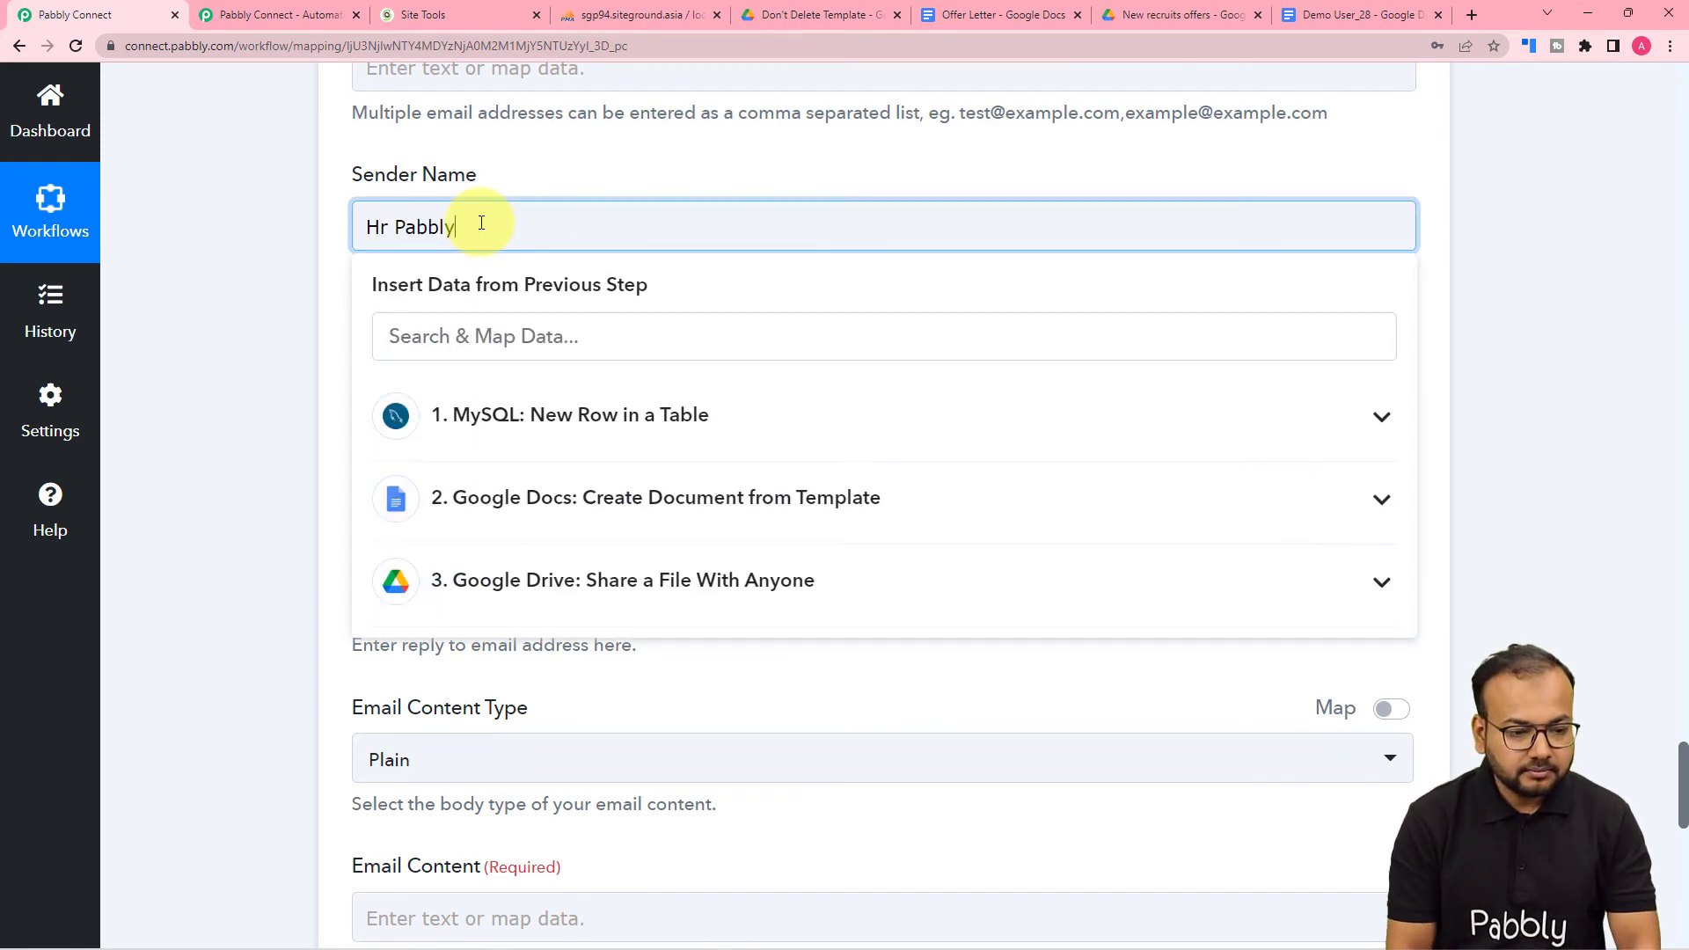
type("Hr Pabbly")
left_click(330, 275)
scroll(332, 276, "down", 3)
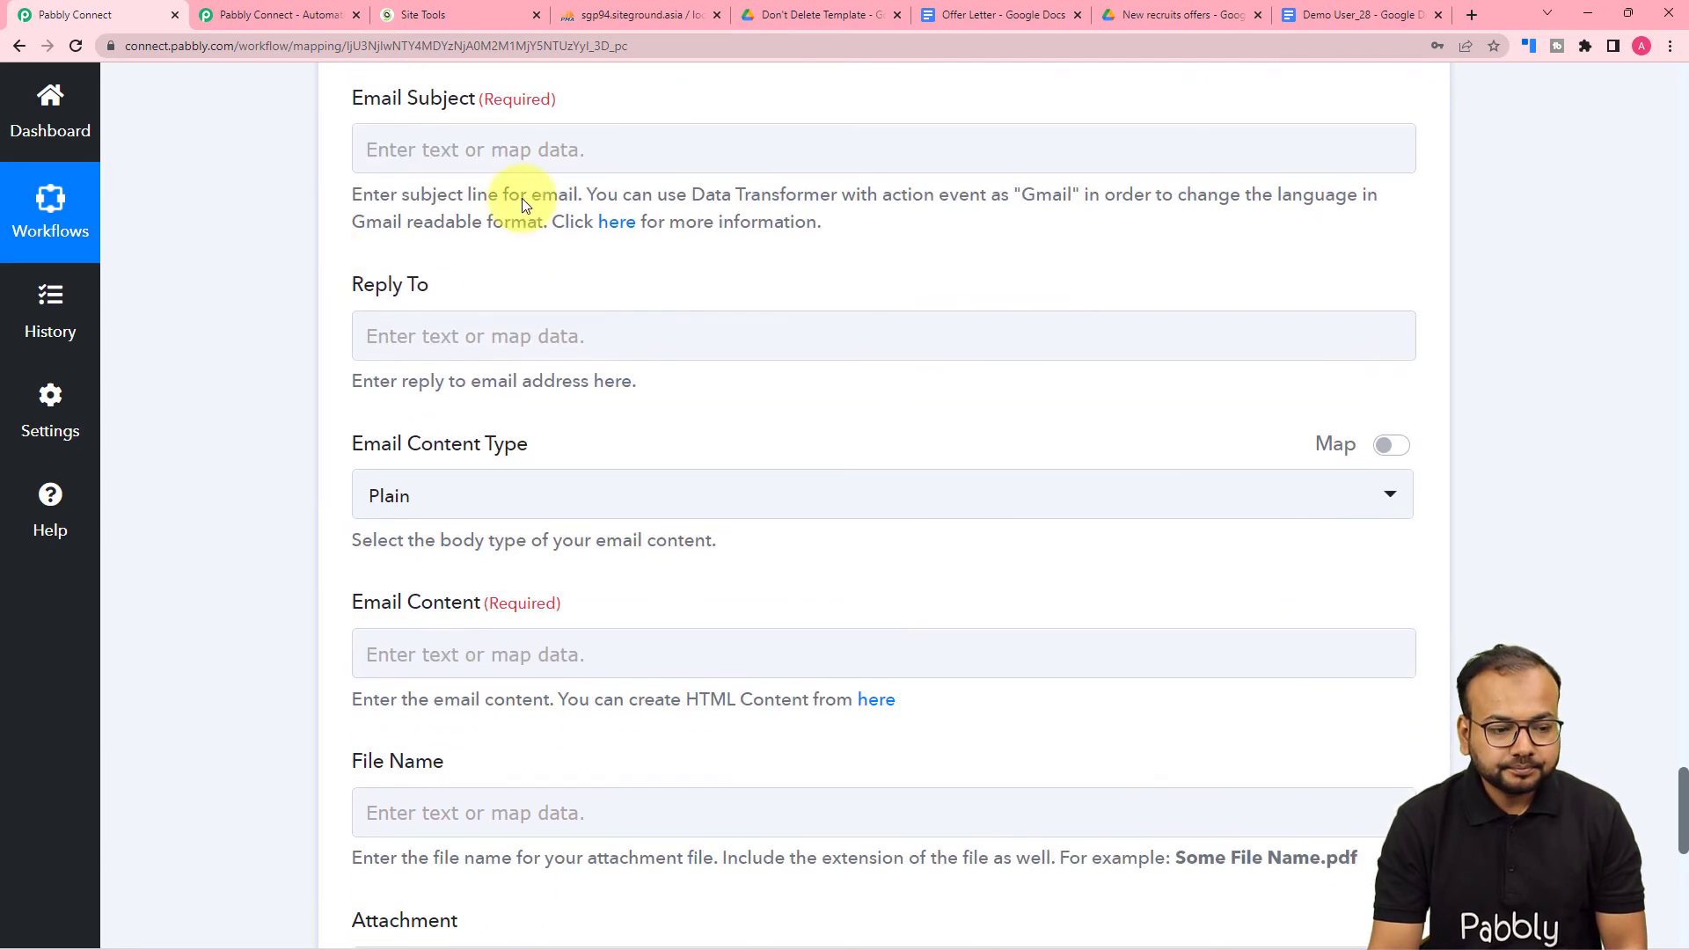
left_click(491, 138)
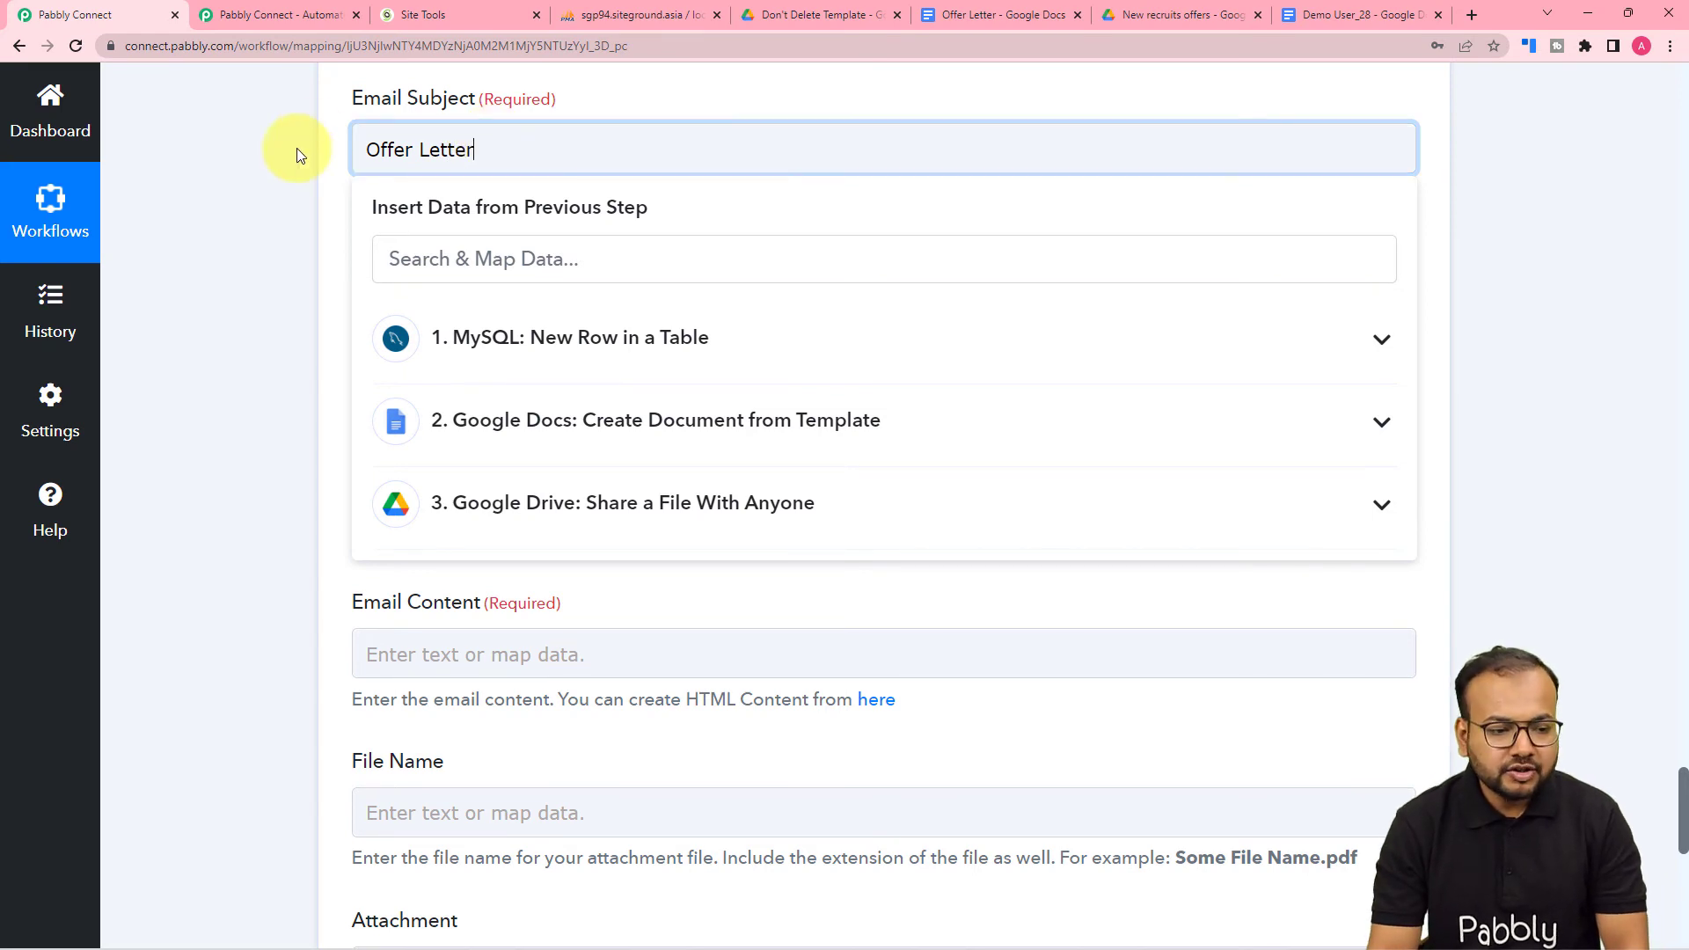
Write the email content: a greeting starting with Dear, congratulations on the offer, the position and start date, a note about the attached offer letter, and Thanks and Regards
left_click(310, 233)
scroll(310, 229, "down", 3)
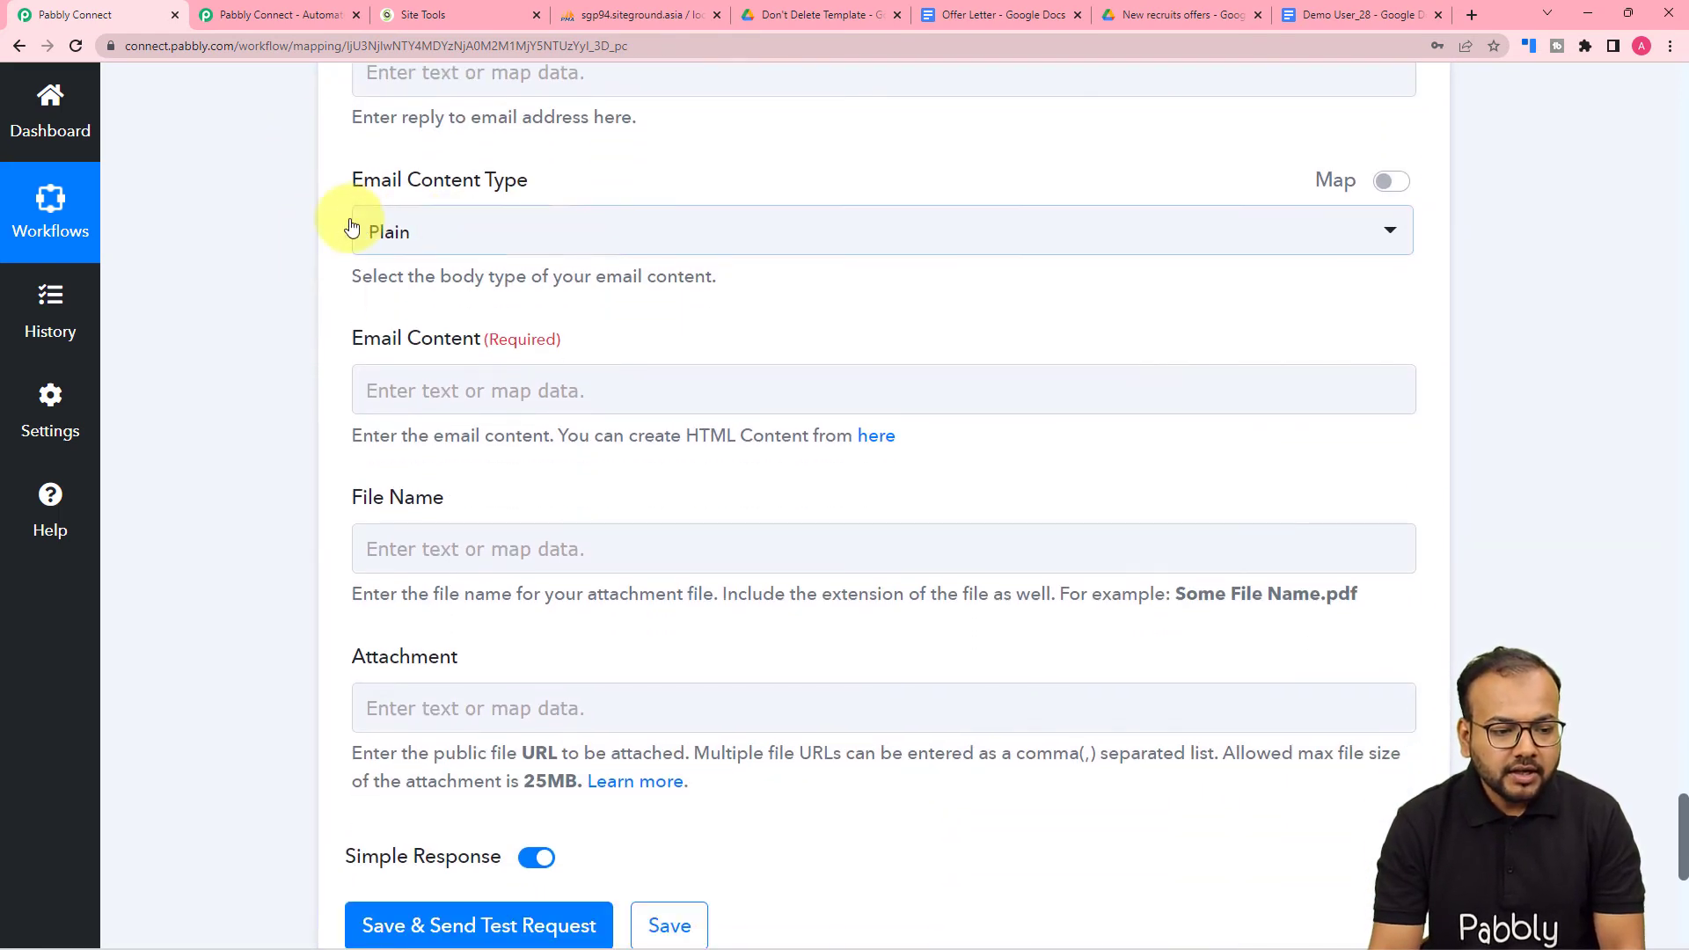
scroll(520, 264, "down", 1)
left_click(548, 218)
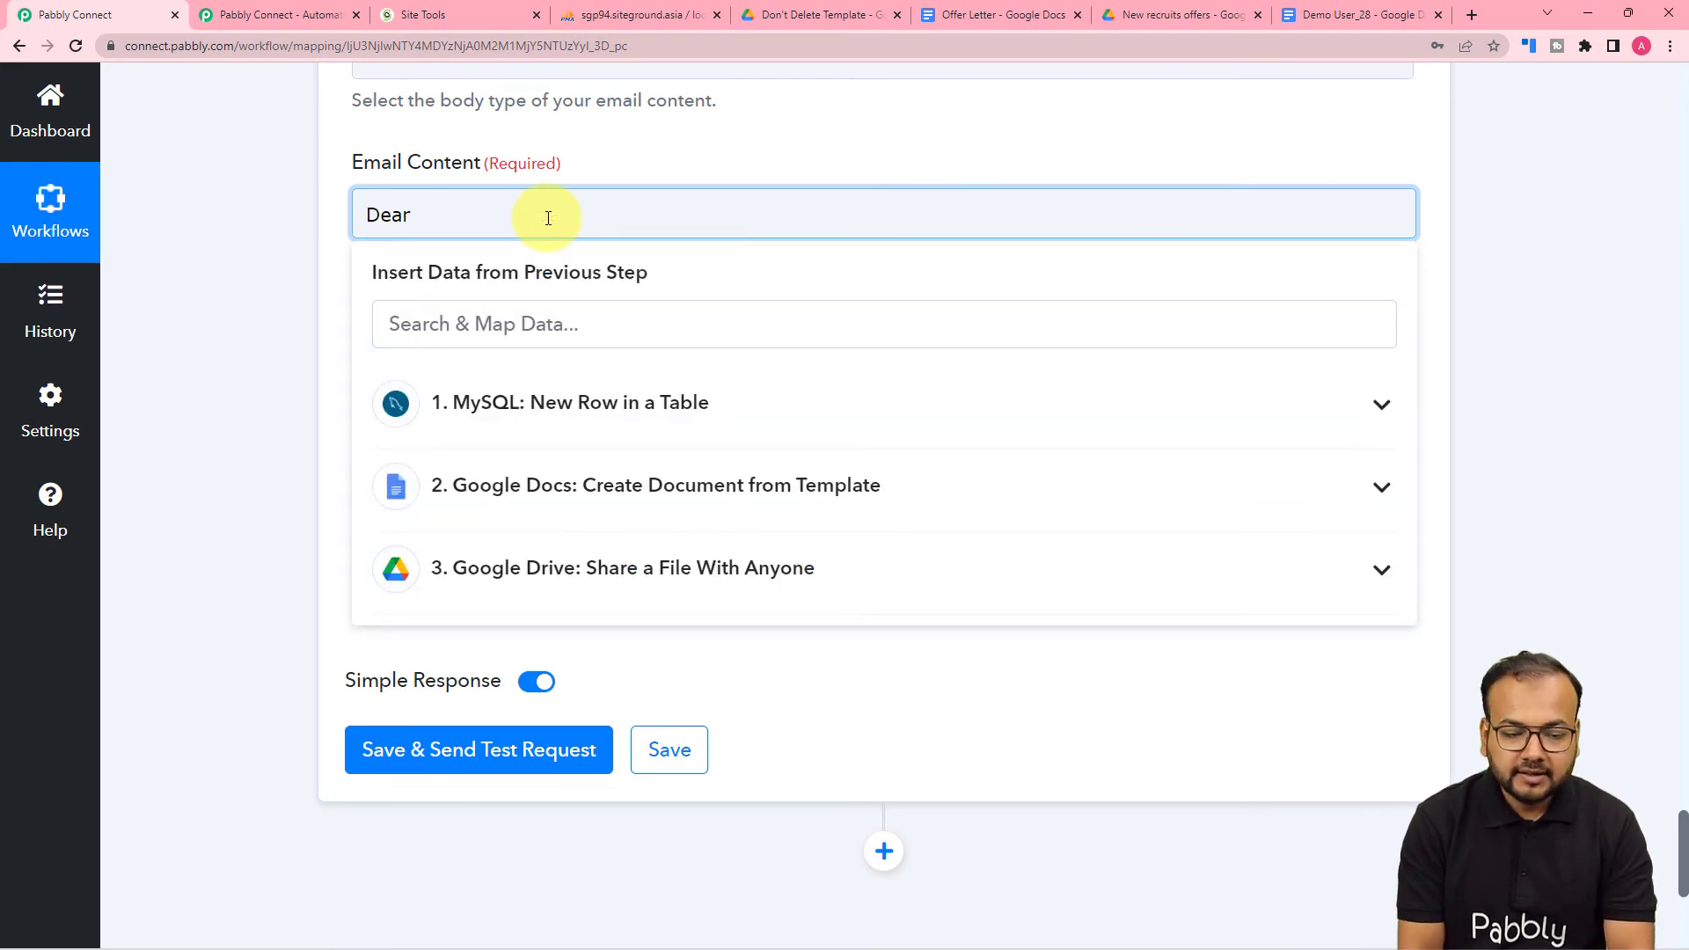
type(",  Congratulations on your offer from ! We are delighted to offer you the position of  with an anticipated start date. As discussed please find attached your detailed offer letter.  Thanks and Regards.")
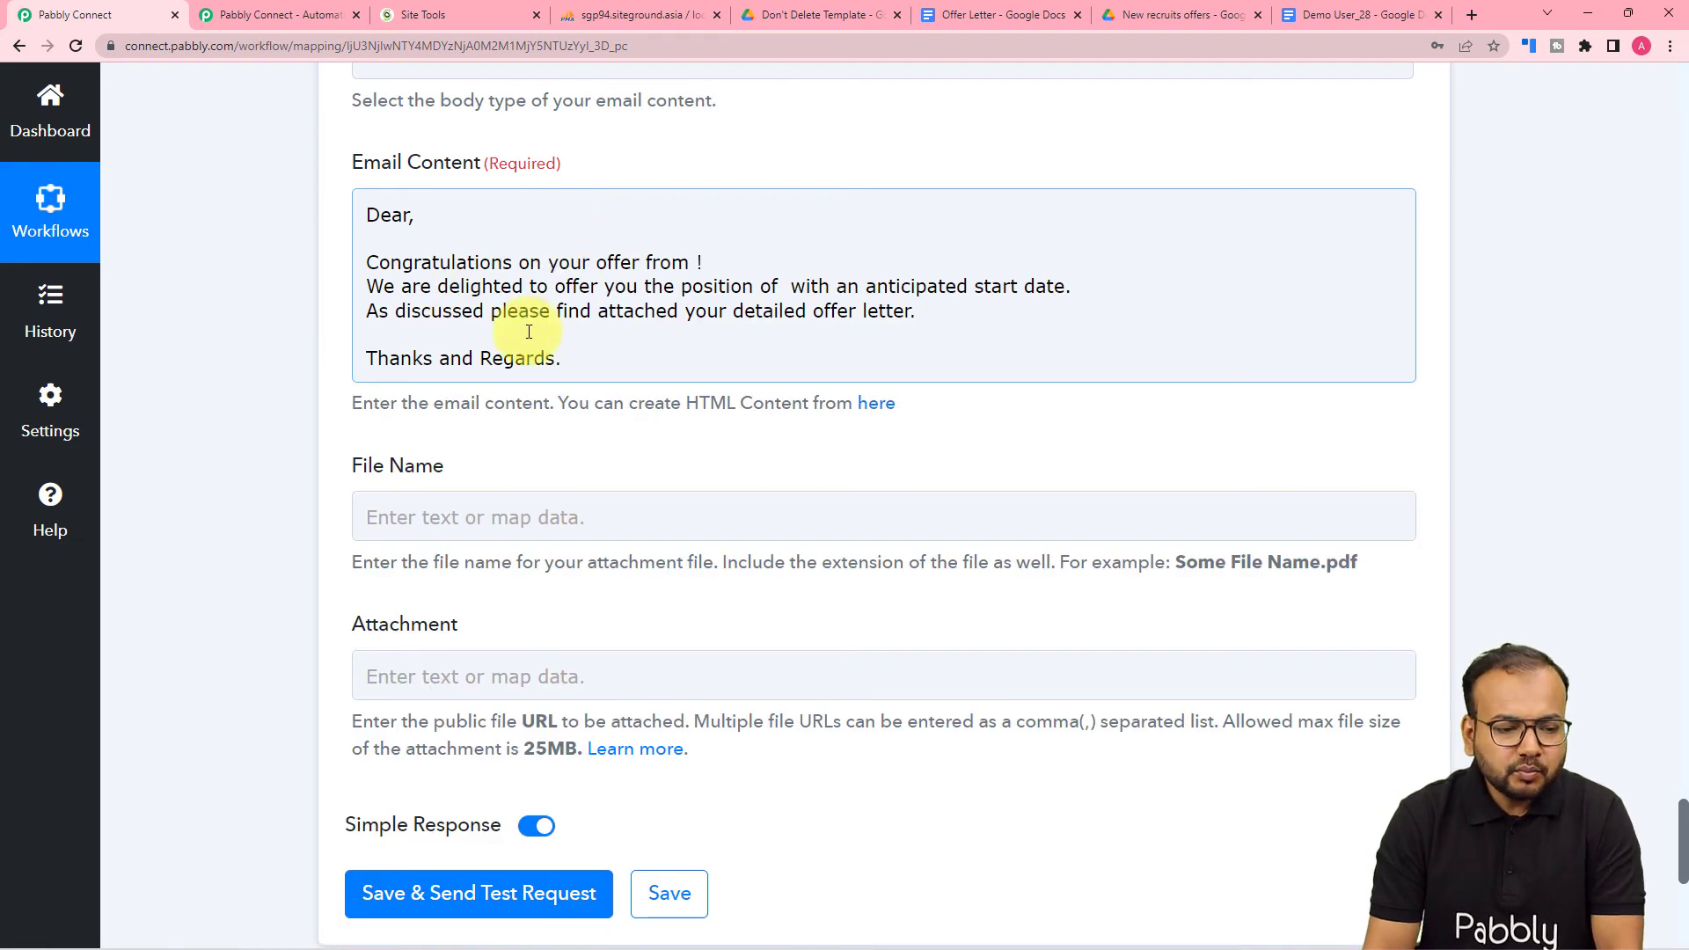
Personalise the email content with the MySQL Name value after Dear, Pabbly as the company and developer as the position
left_click(409, 219)
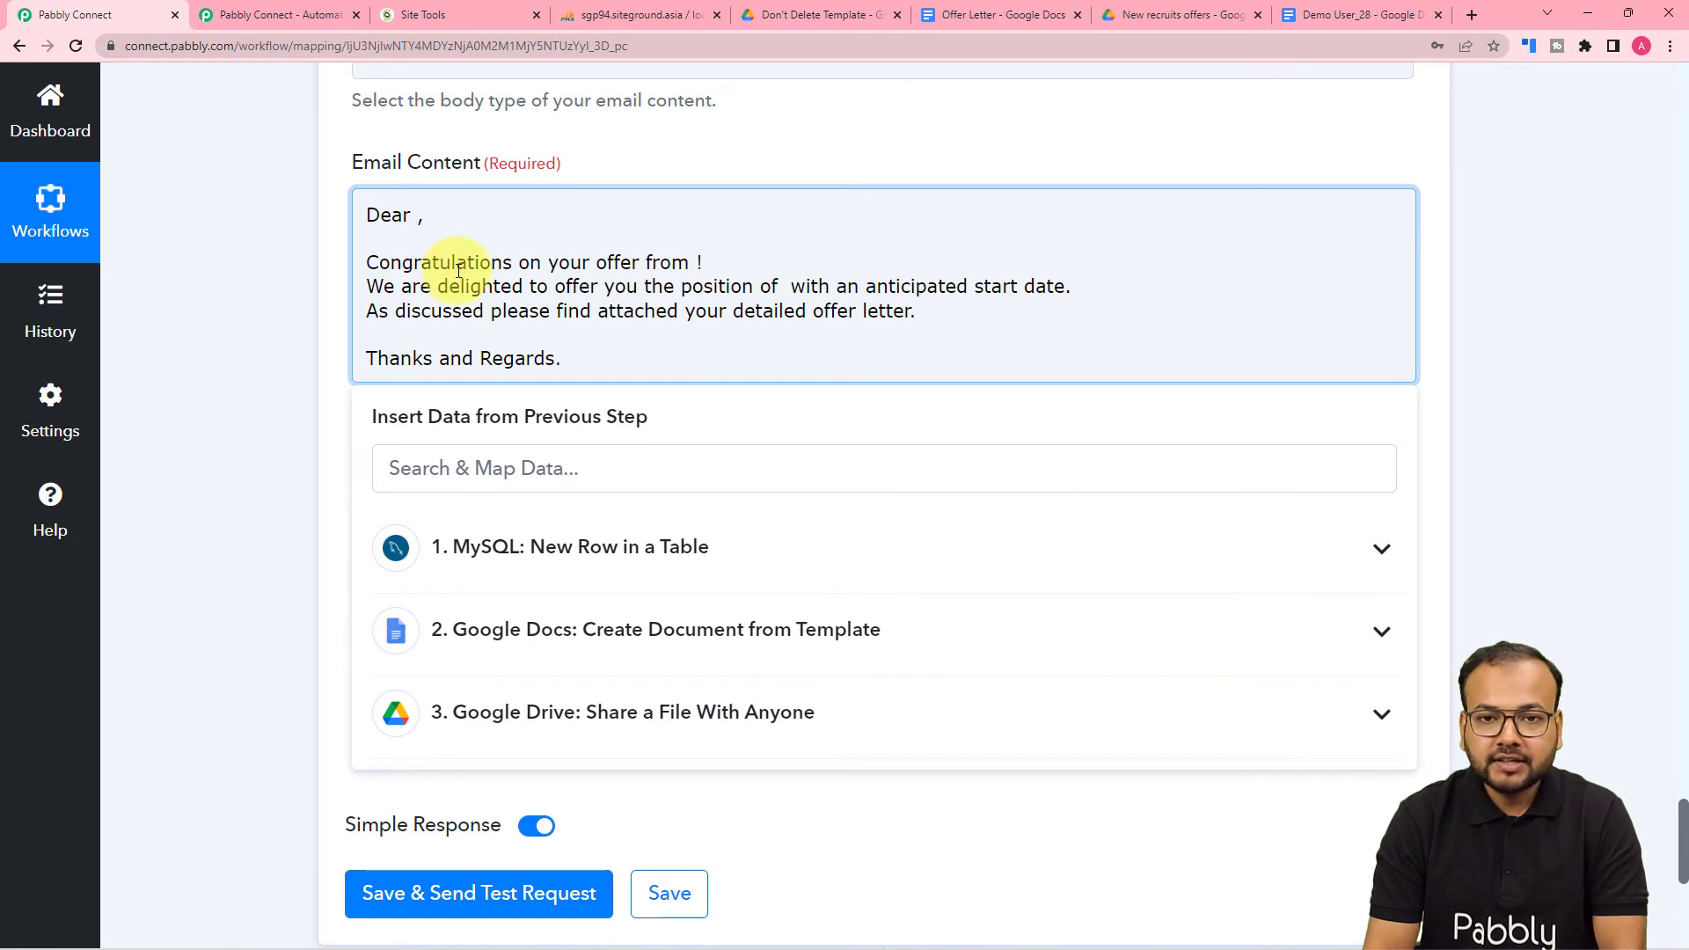
left_click(503, 582)
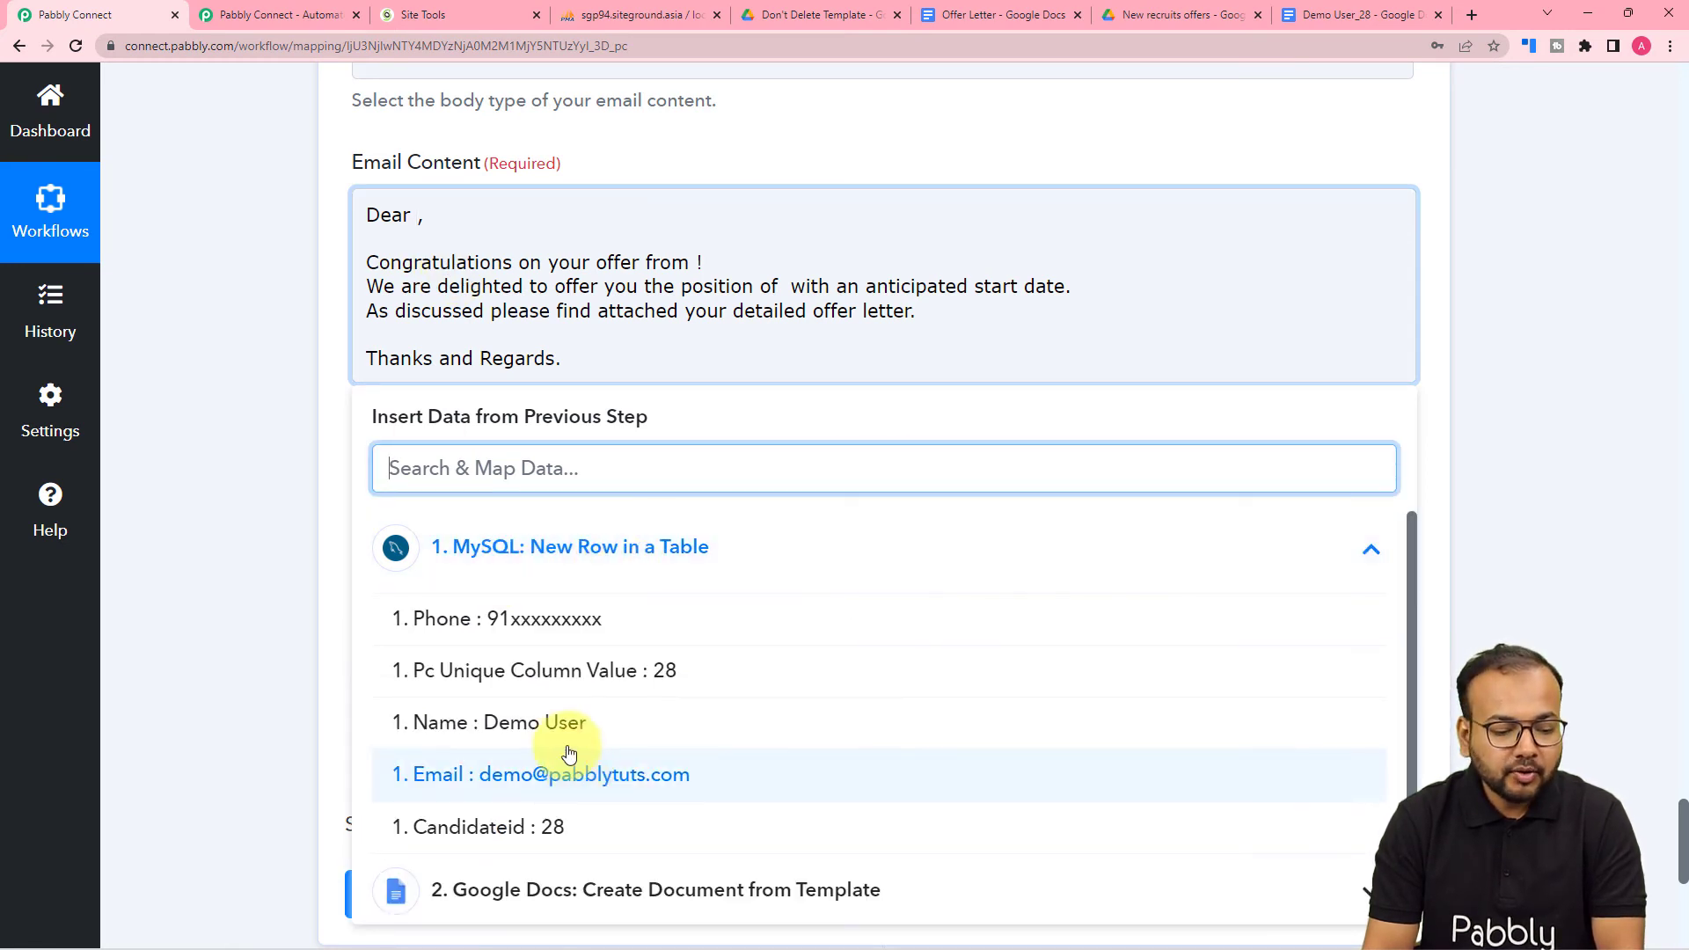
left_click(557, 721)
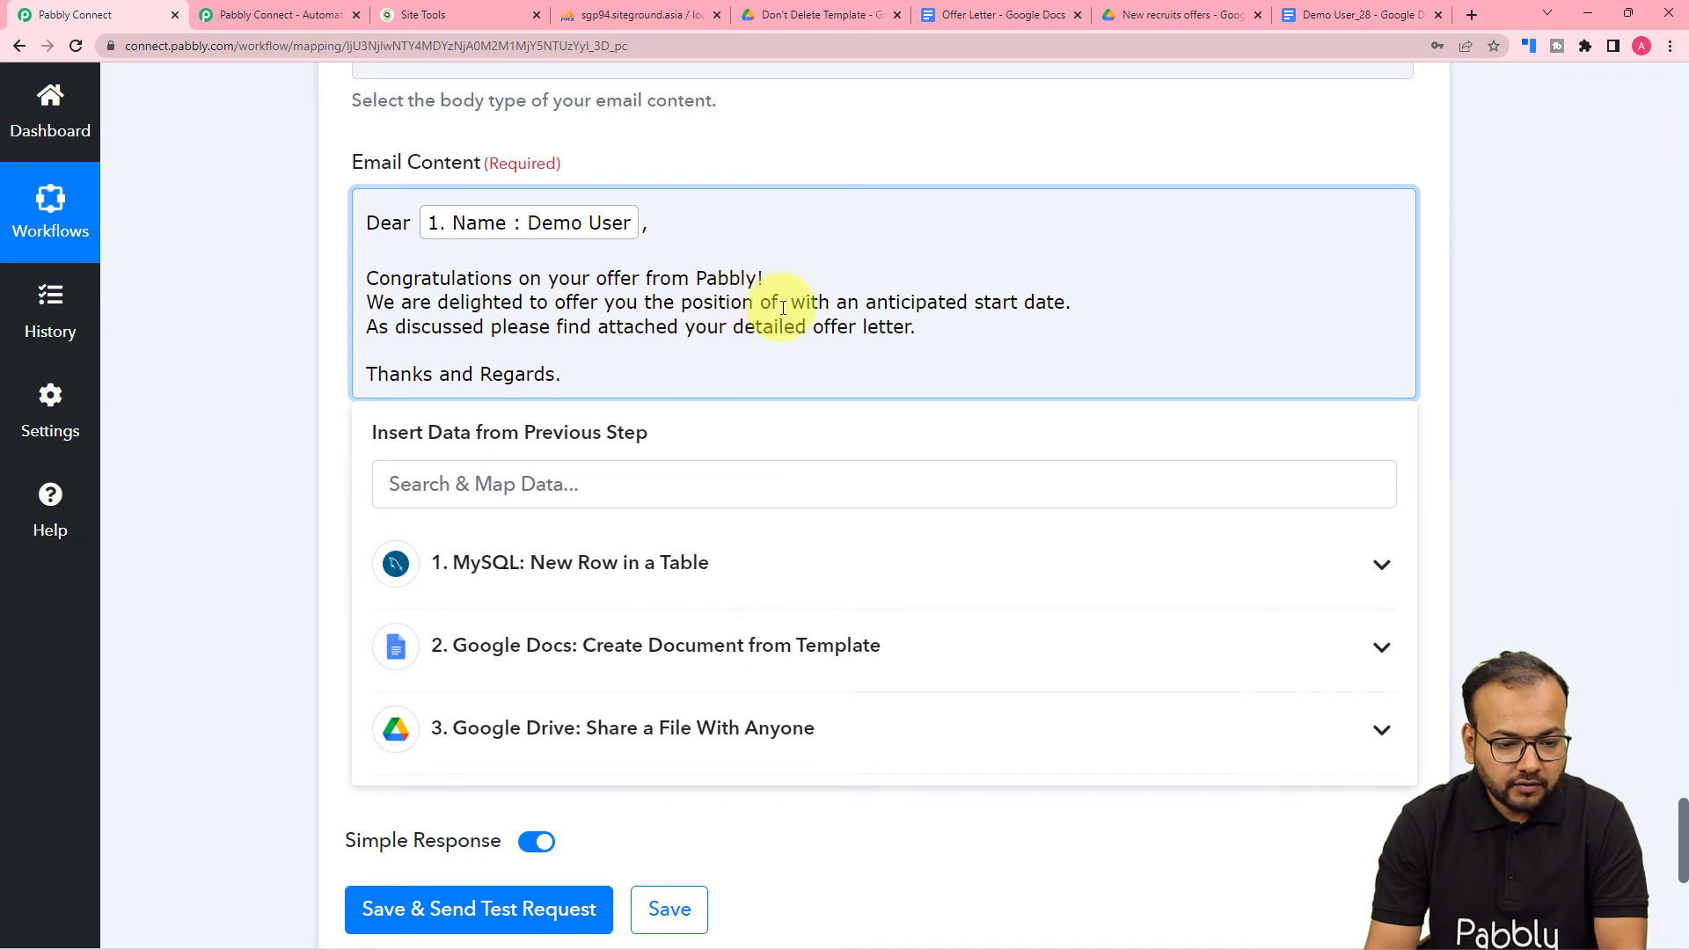
type("developer")
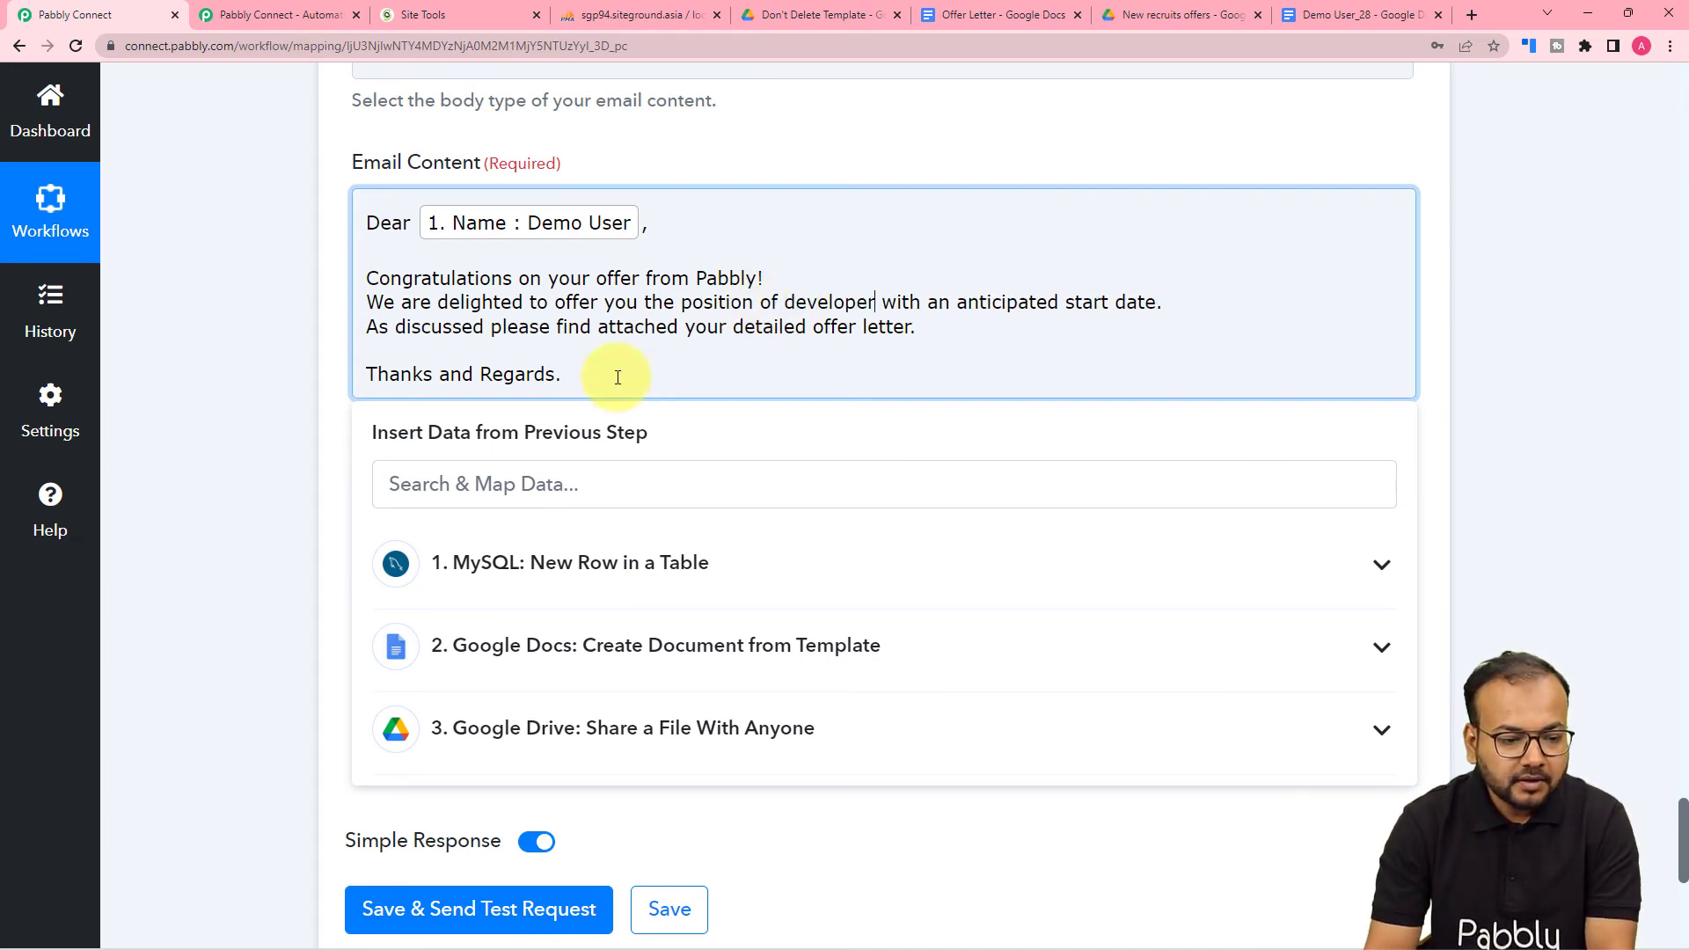
left_click(276, 352)
Map the attachment's File Name to the Res2 Name value from the Google Drive Share a File With Anyone step
scroll(315, 350, "down", 2)
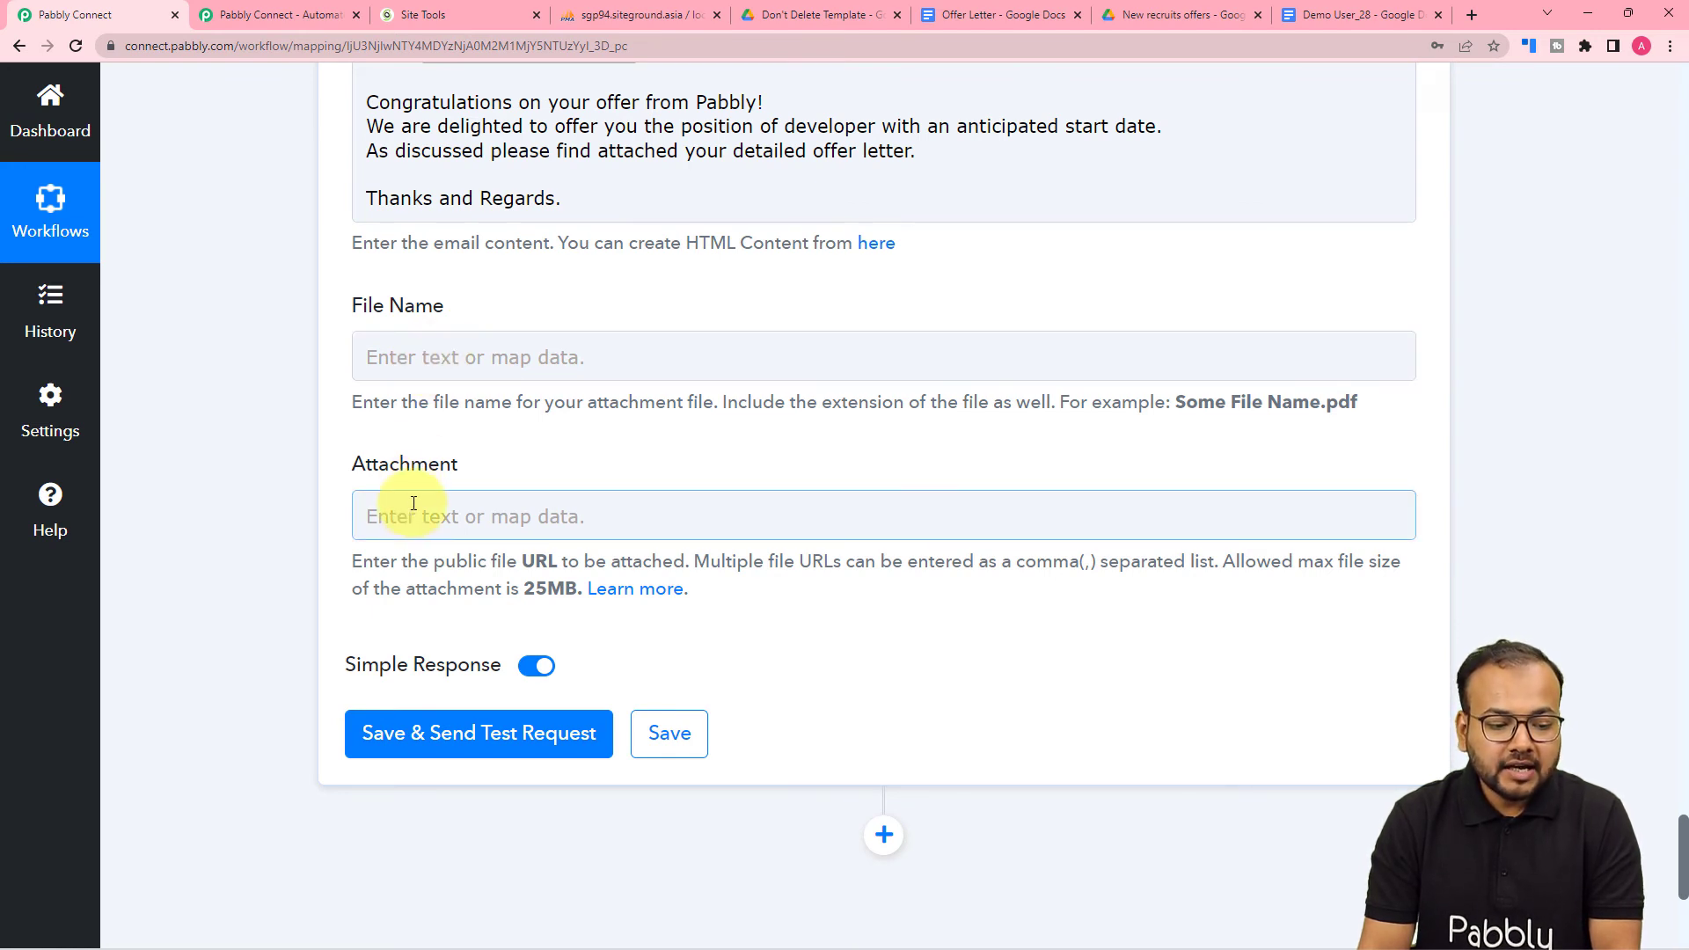
left_click(428, 360)
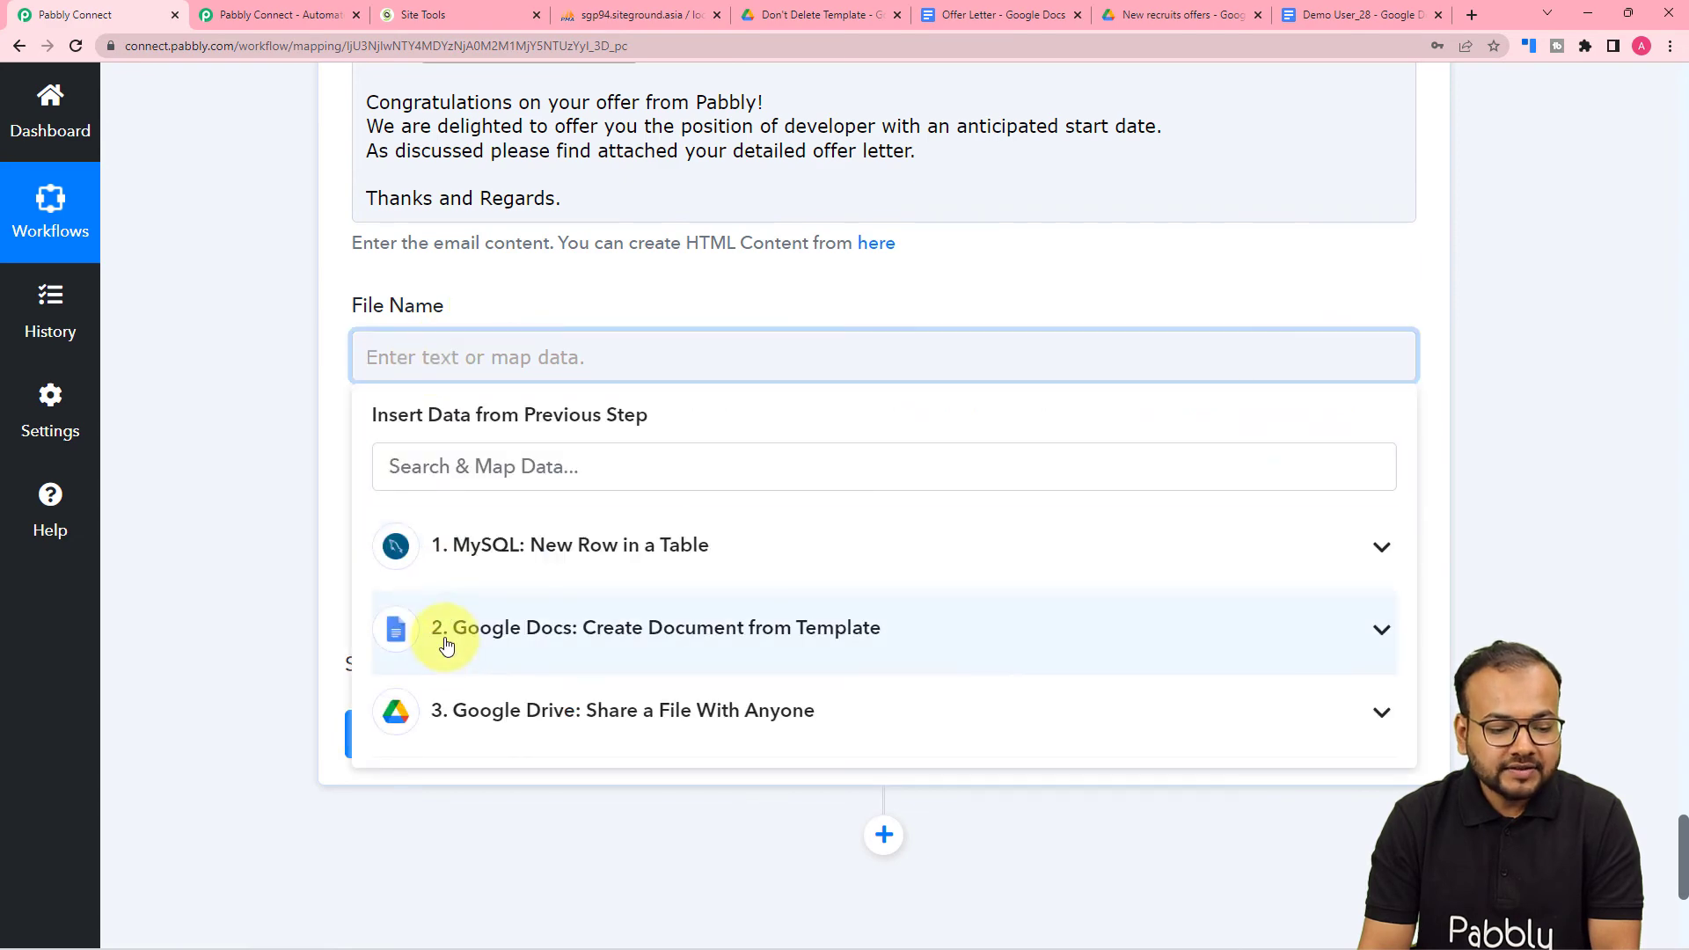
left_click(462, 711)
scroll(486, 768, "down", 3)
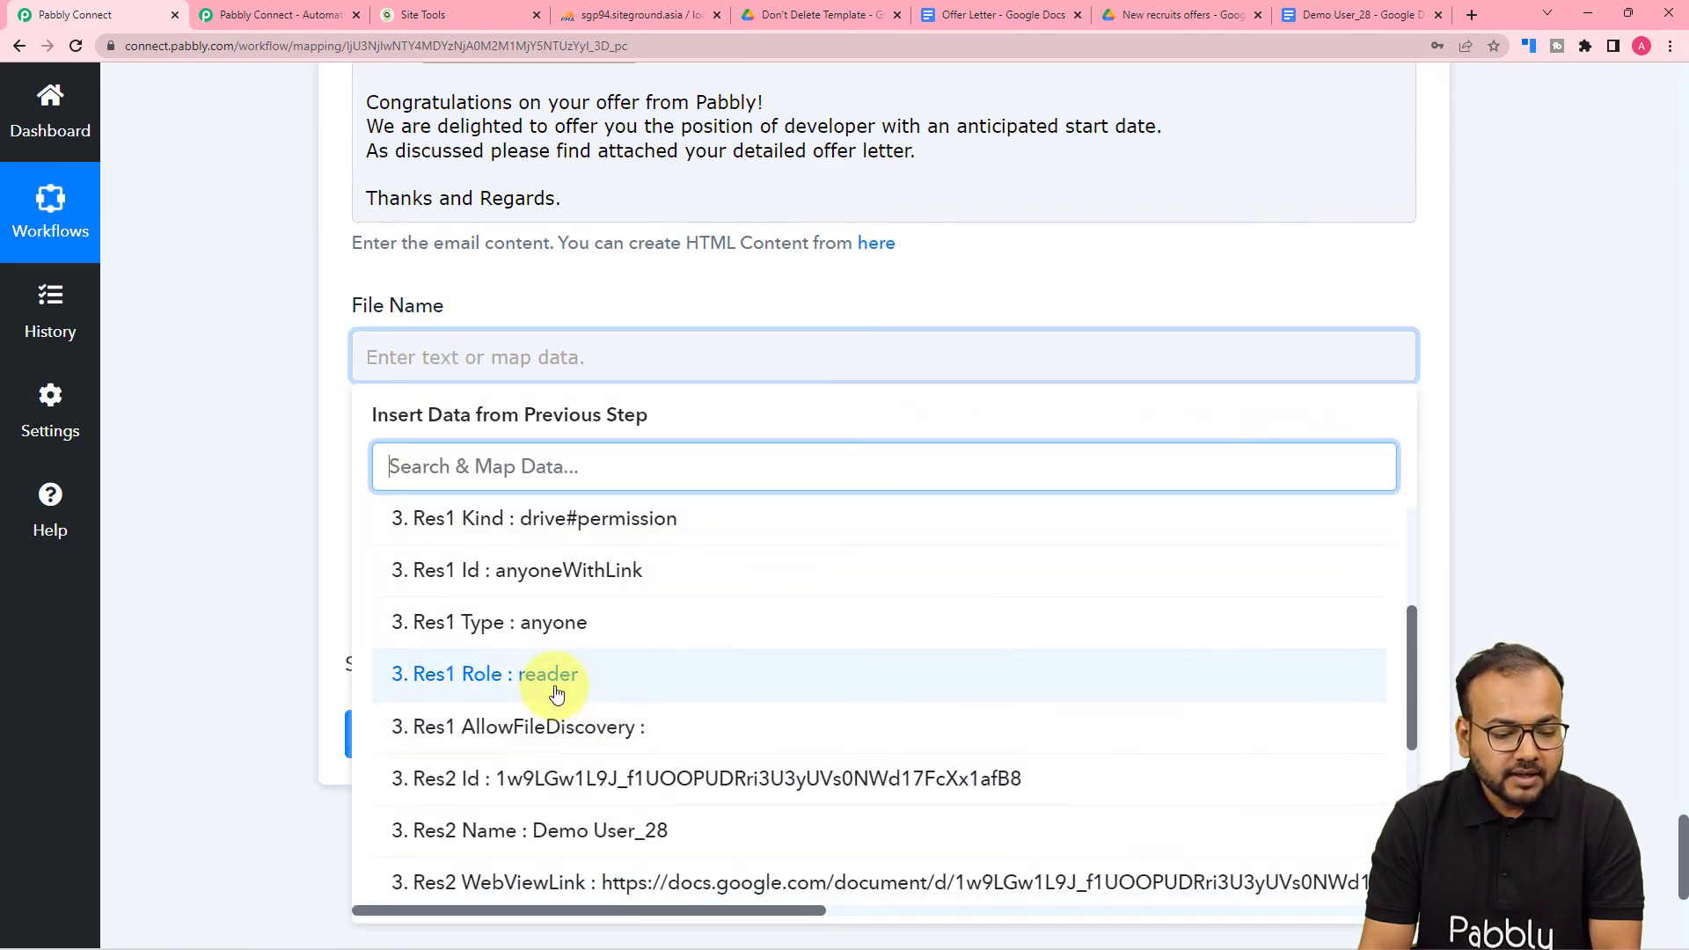
left_click(564, 851)
left_click(321, 554)
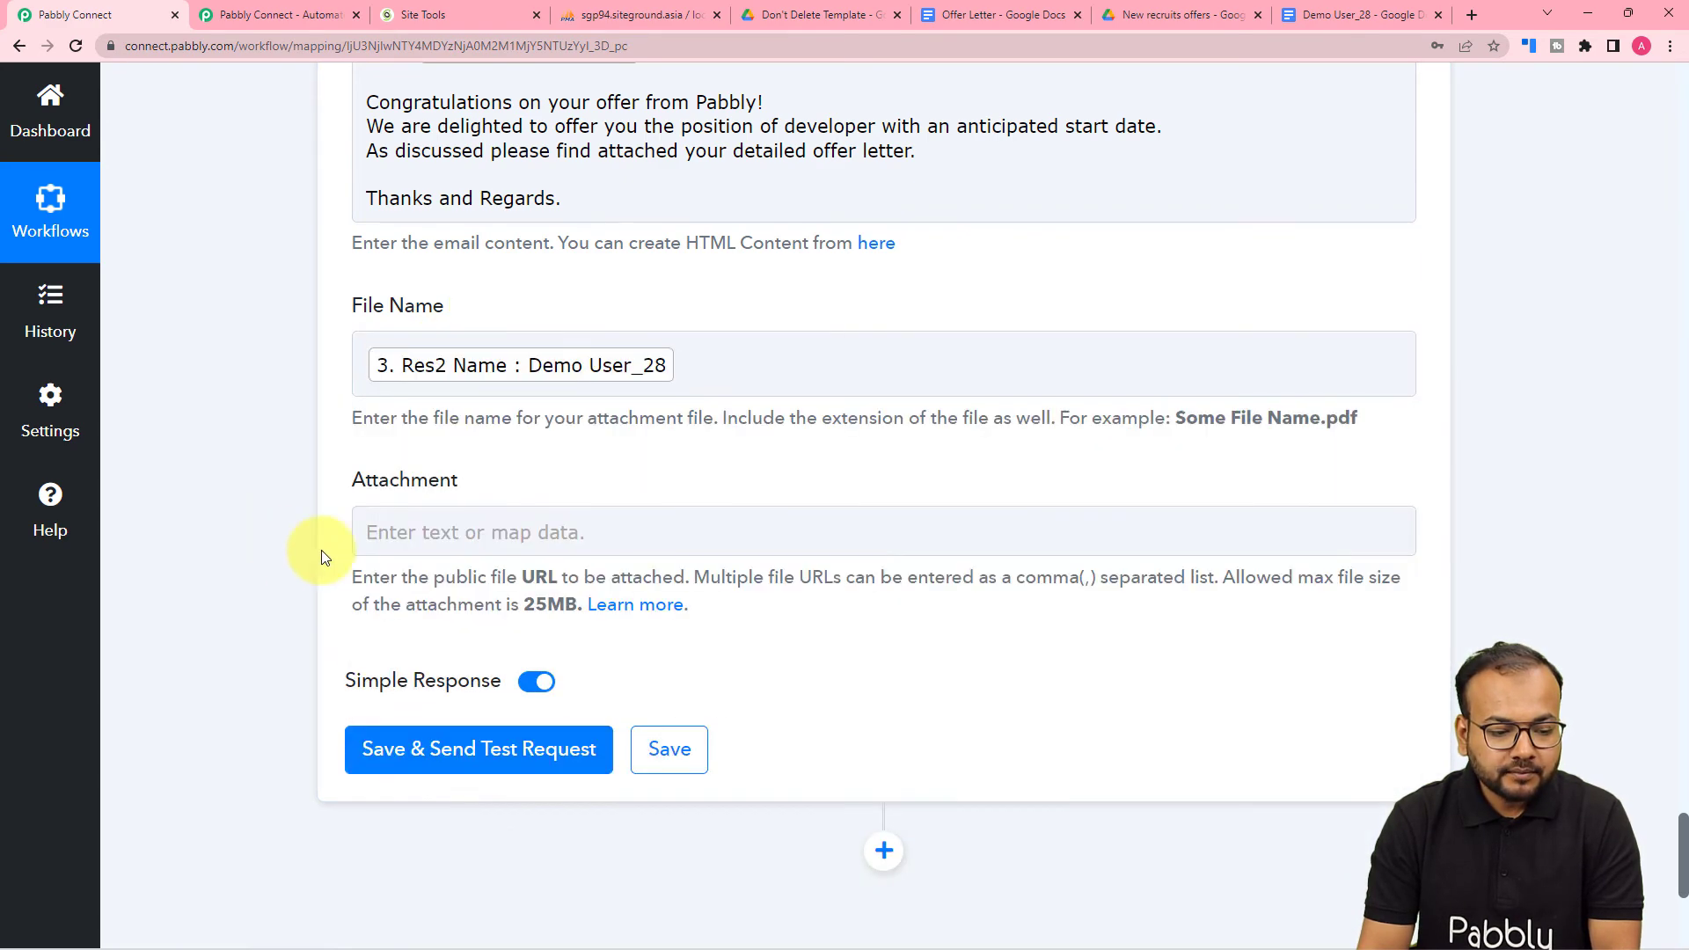
Map the Attachment to the Res2 ExportLinks Application/pdf value from the Google Drive Share a File With Anyone step
left_click(396, 532)
scroll(483, 592, "down", 2)
left_click(484, 616)
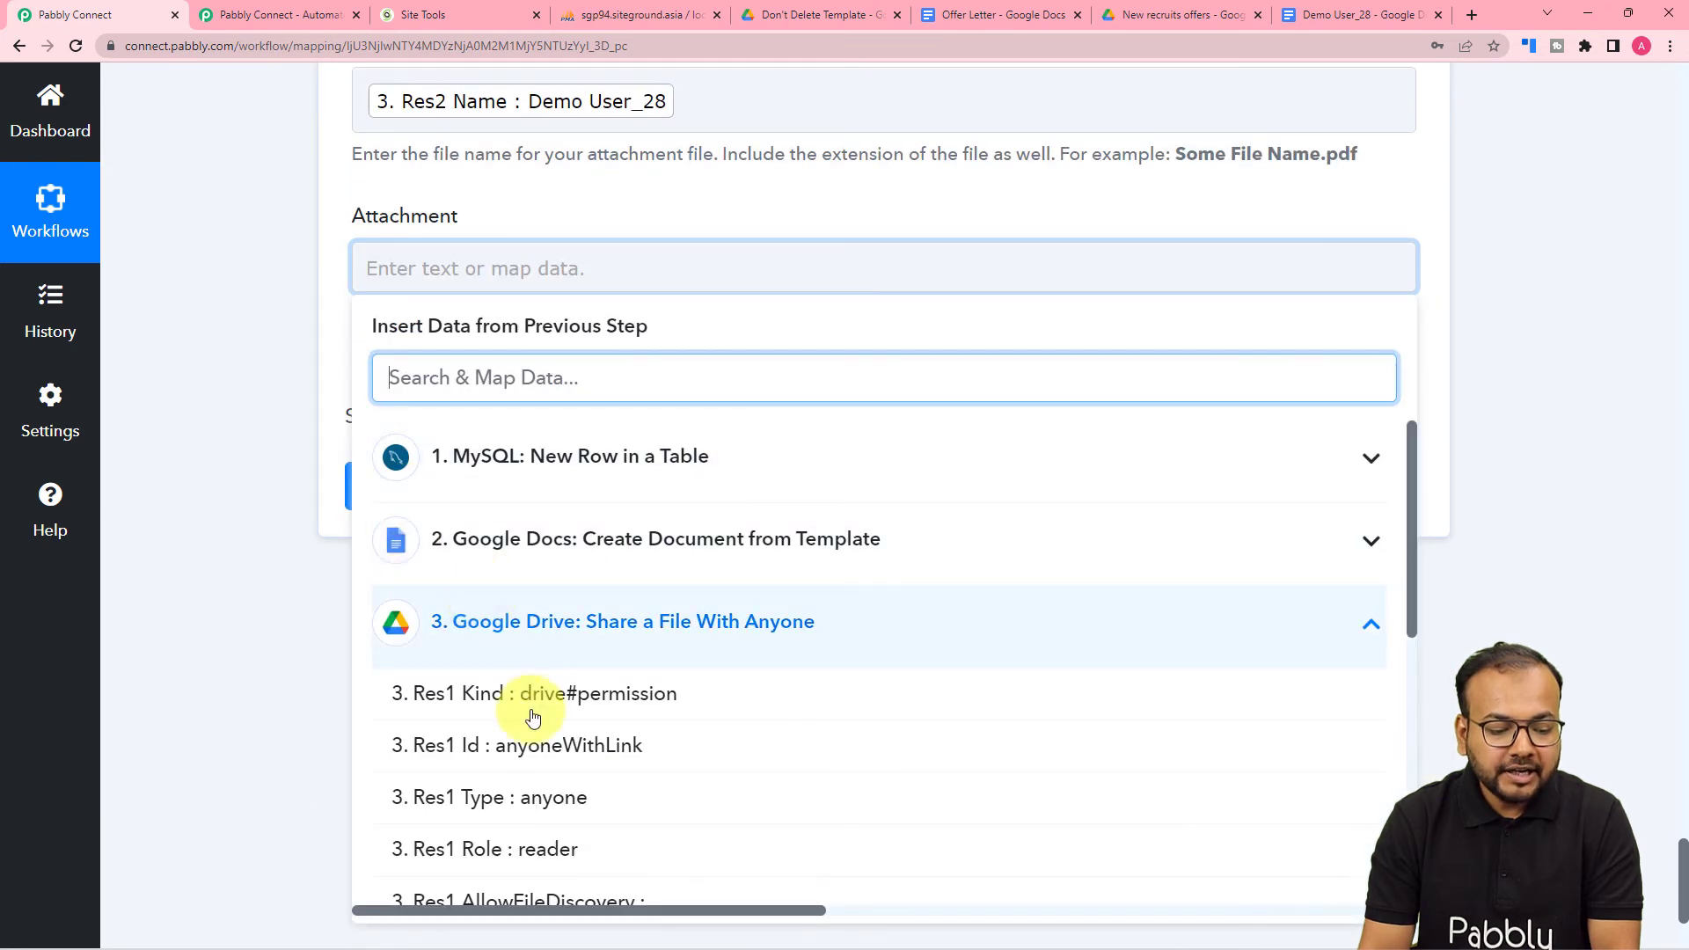
scroll(464, 774, "down", 5)
left_click(638, 743)
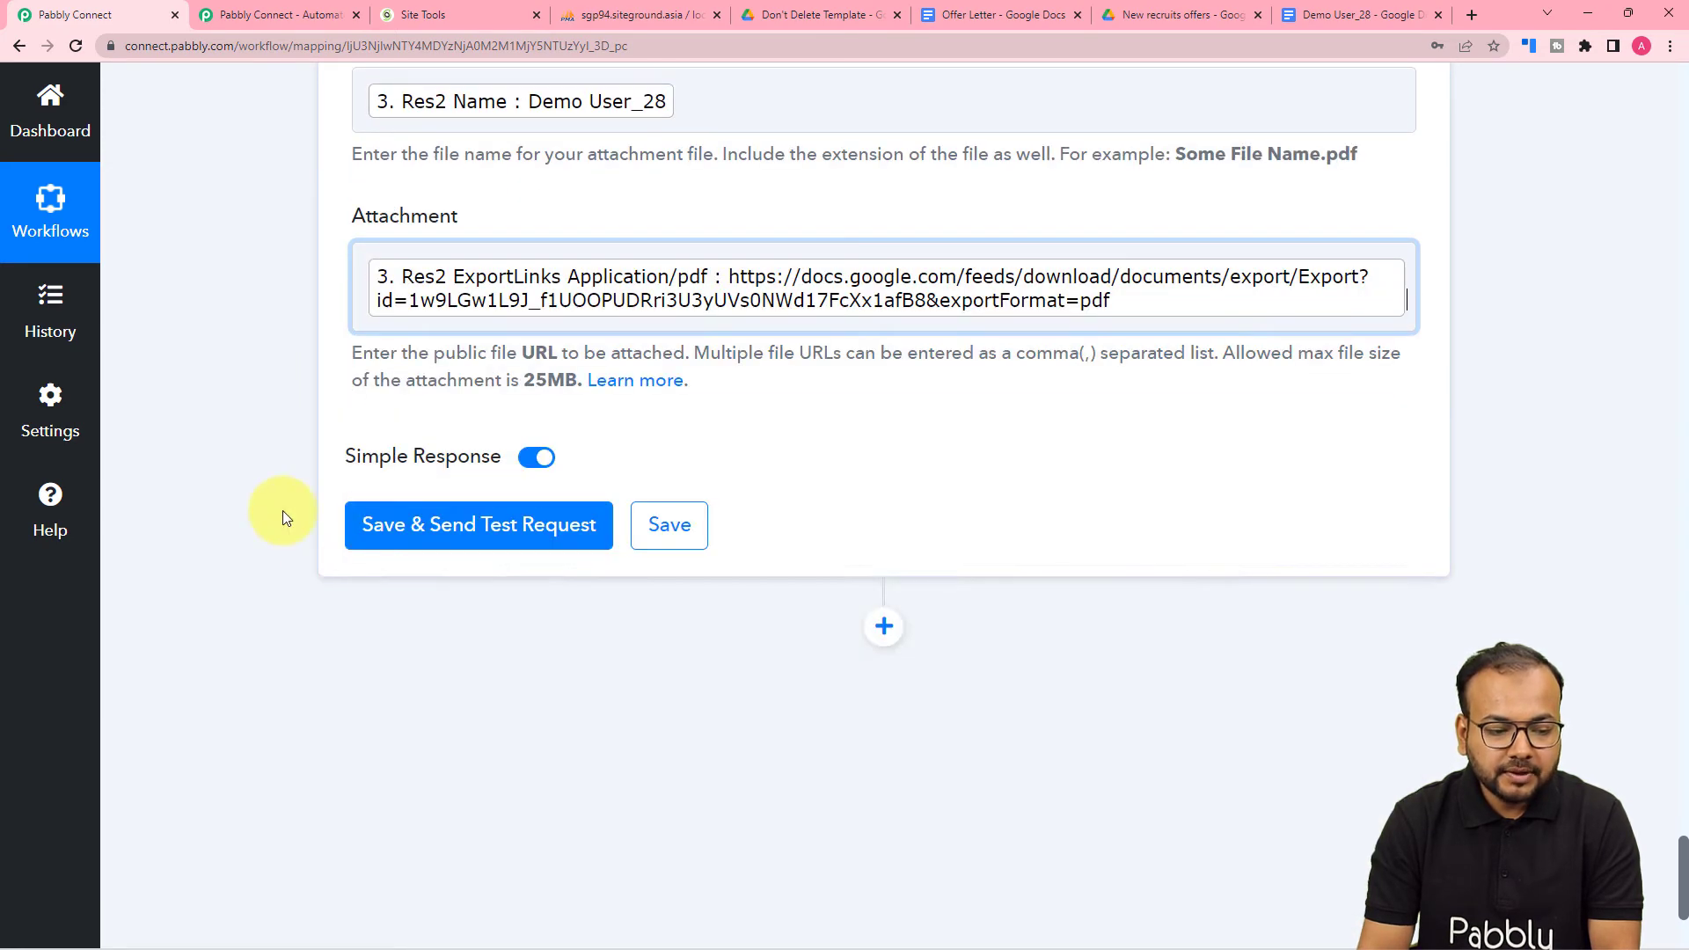
Review the Gmail action's recipient, sender name, subject, email content, file name and attachment mappings
scroll(193, 447, "up", 5)
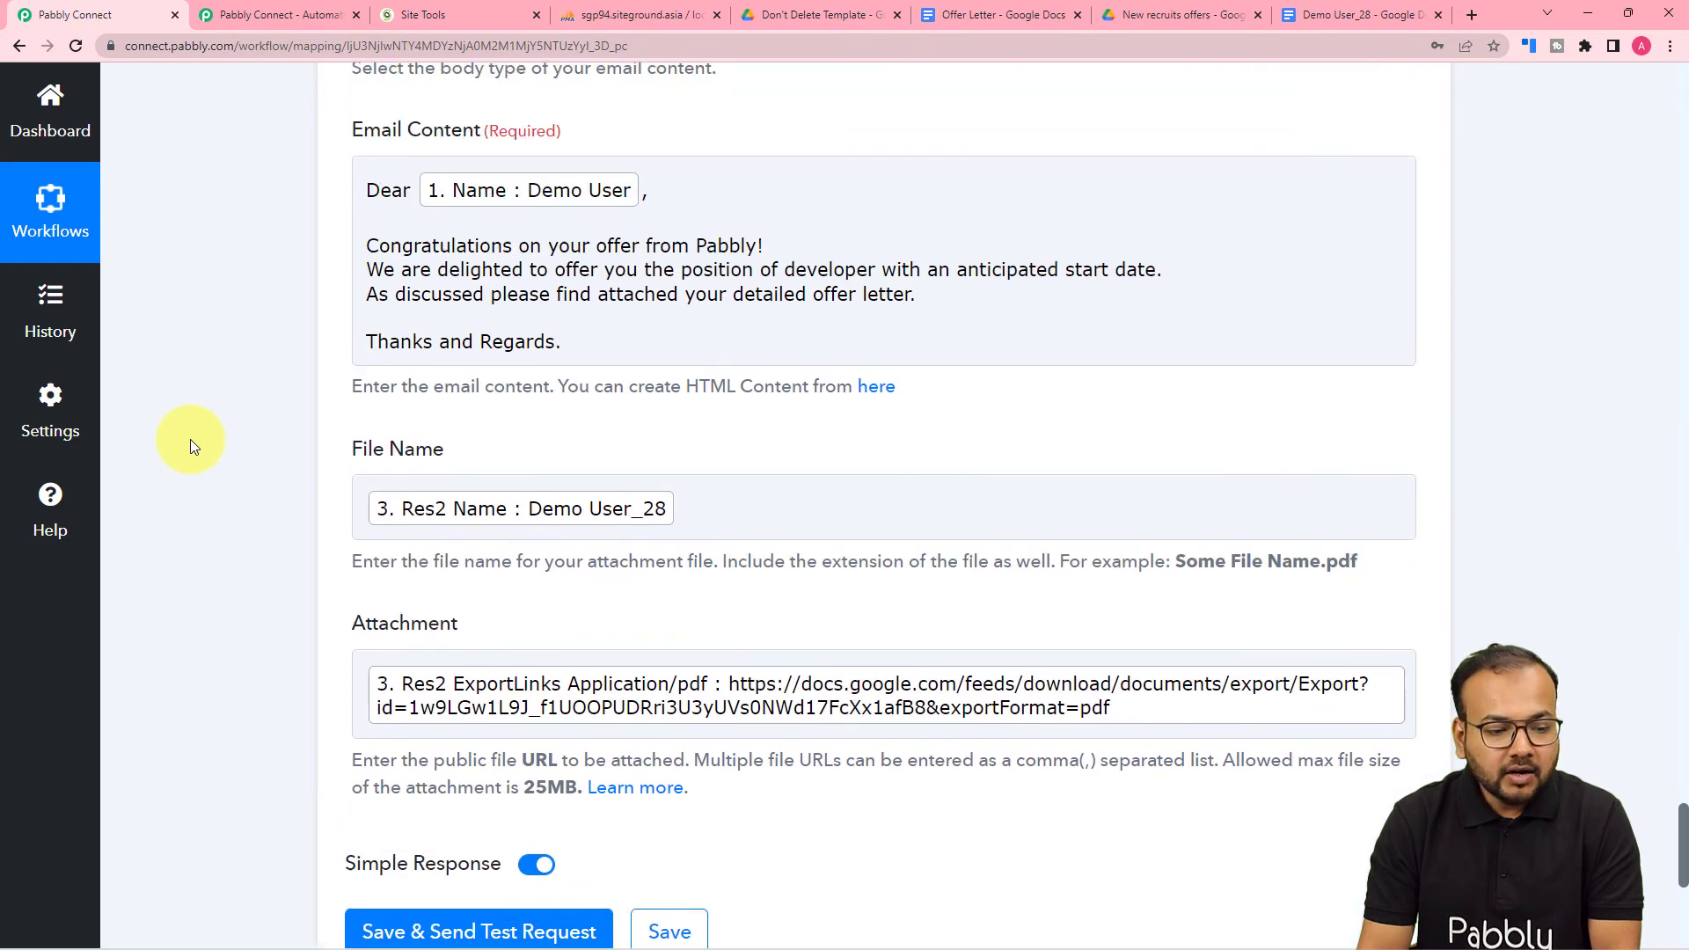
scroll(193, 447, "down", 1)
scroll(190, 440, "down", 2)
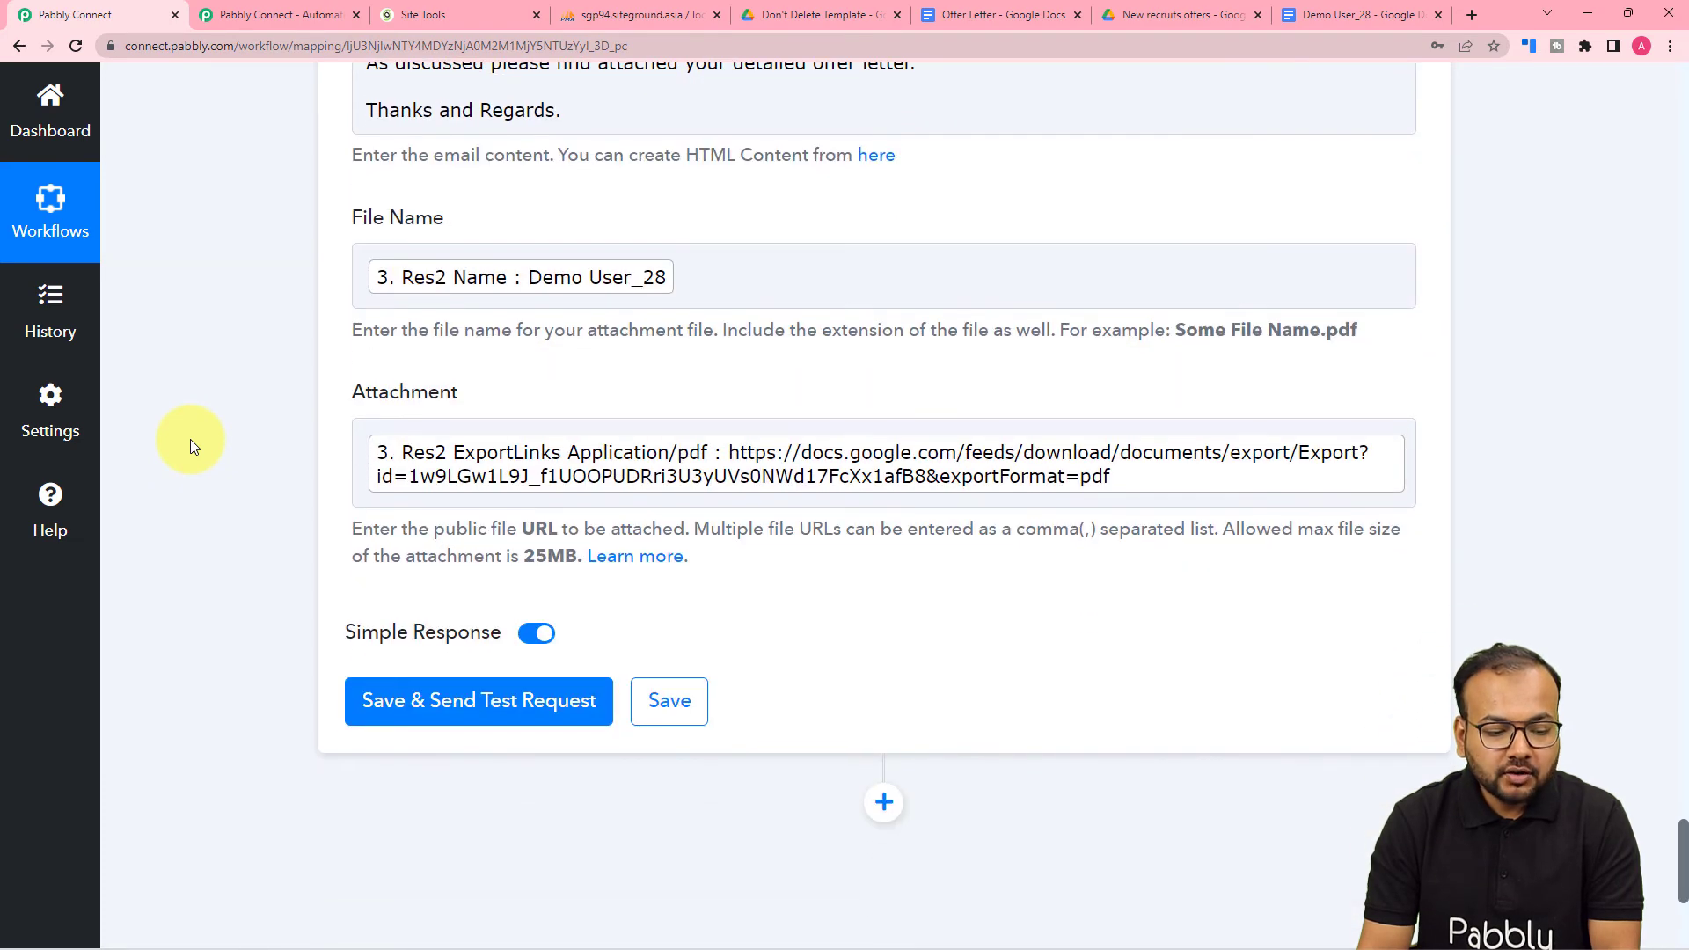
scroll(282, 633, "up", 6)
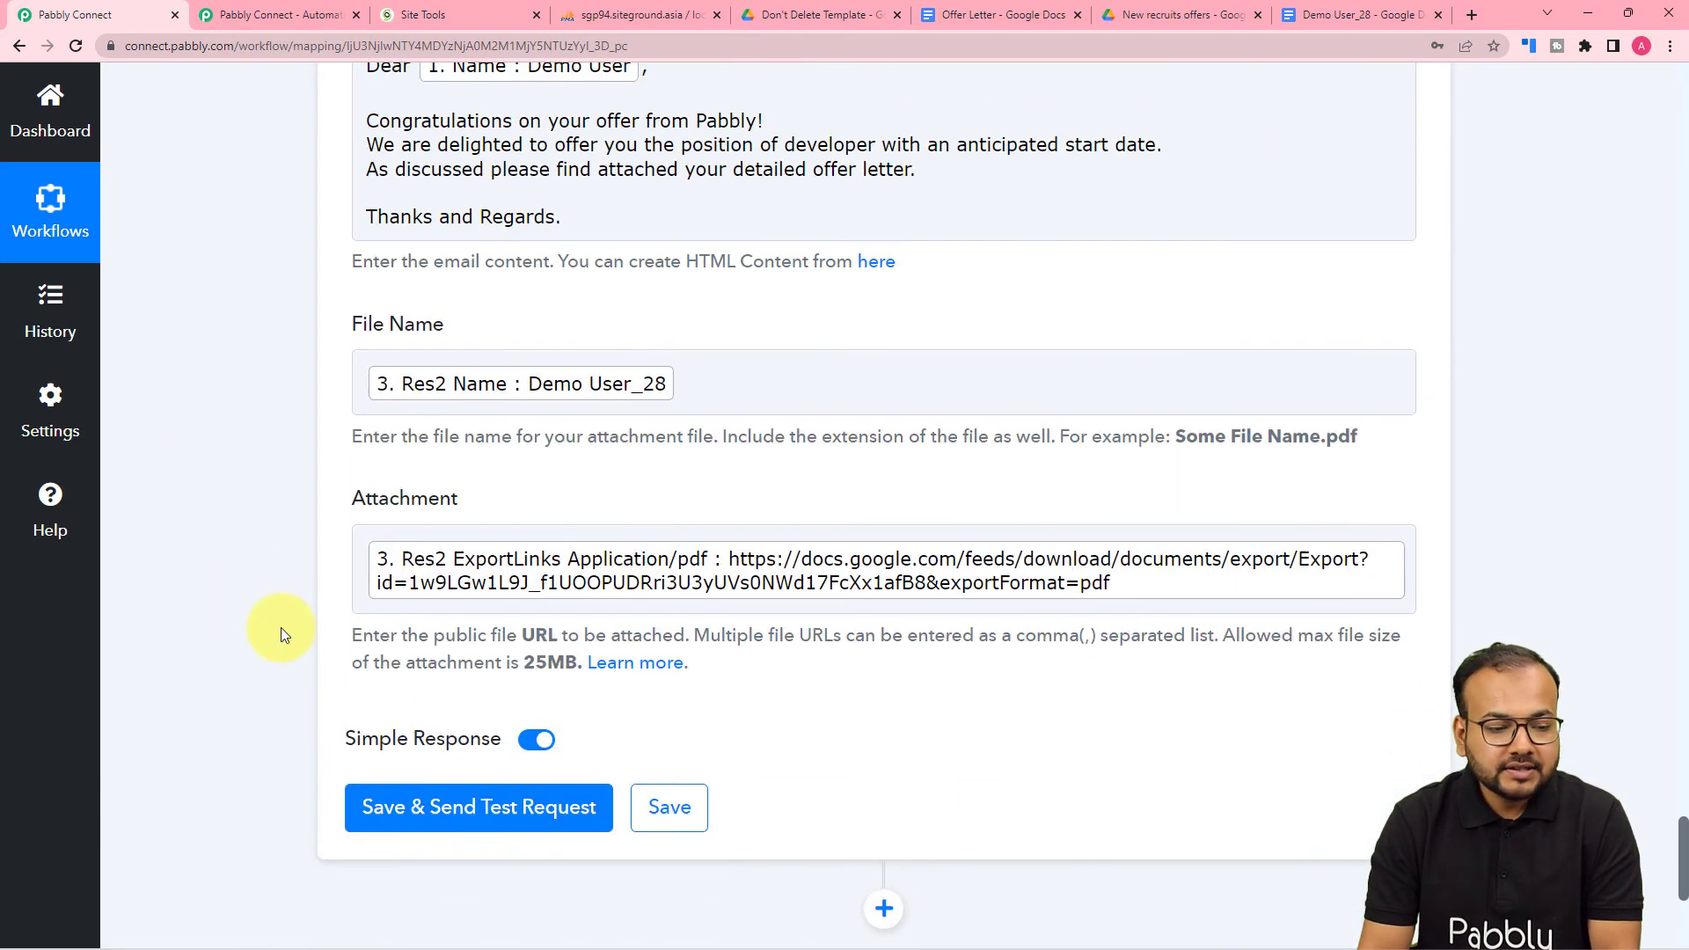
scroll(282, 626, "up", 11)
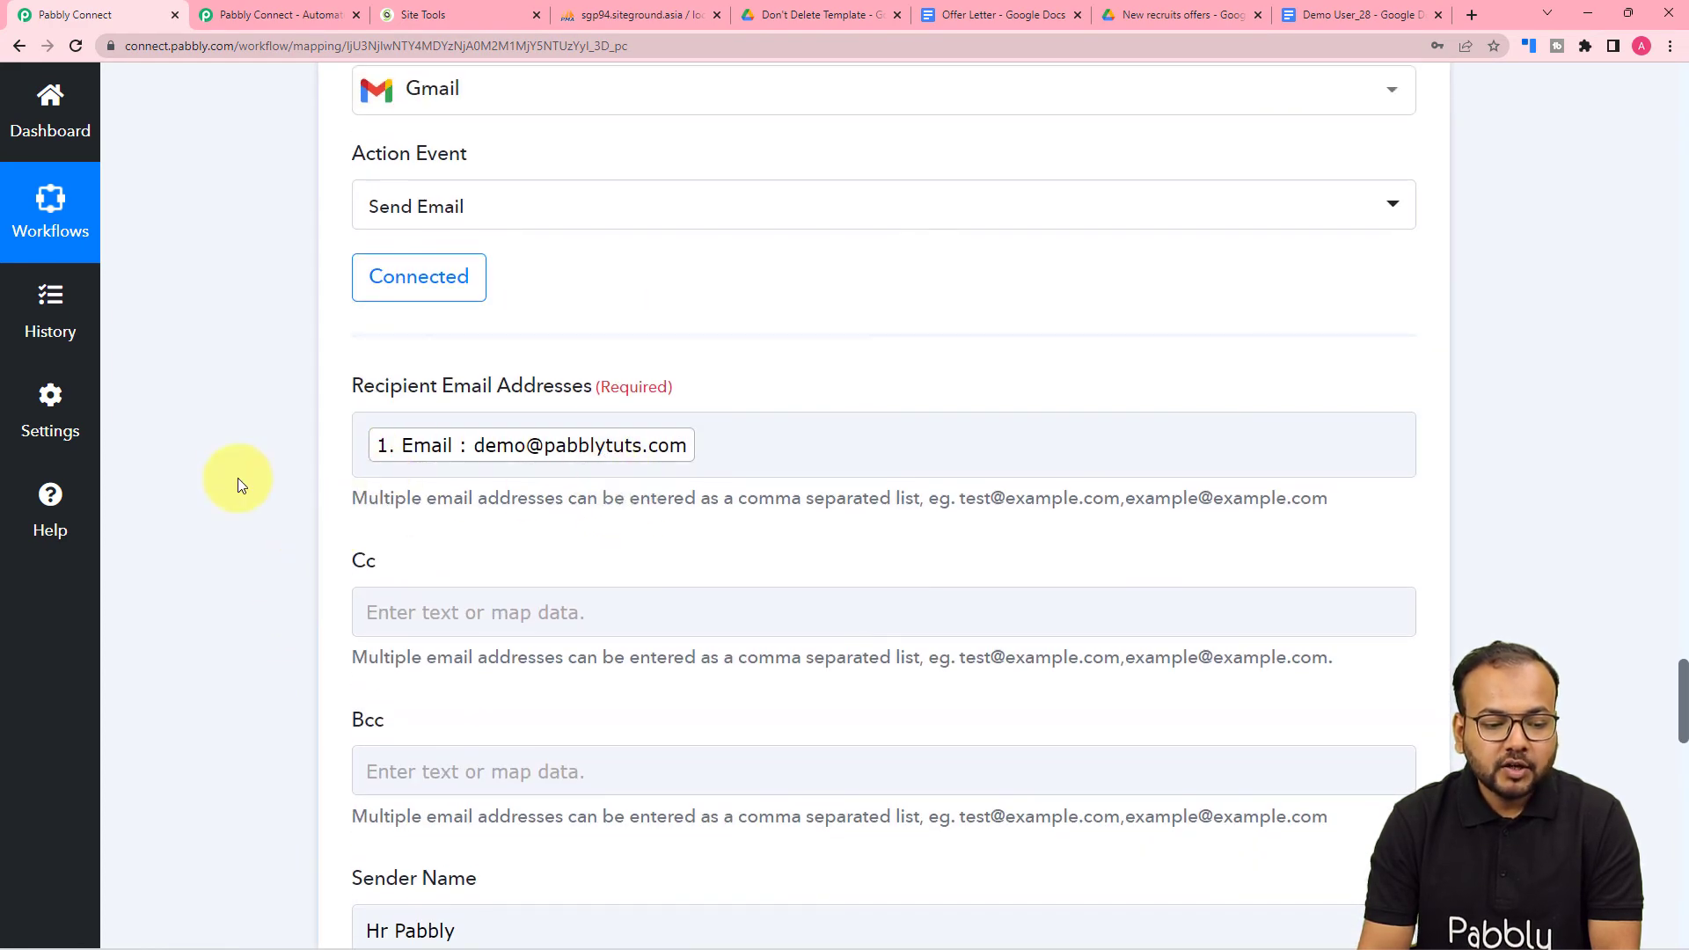
scroll(236, 477, "down", 4)
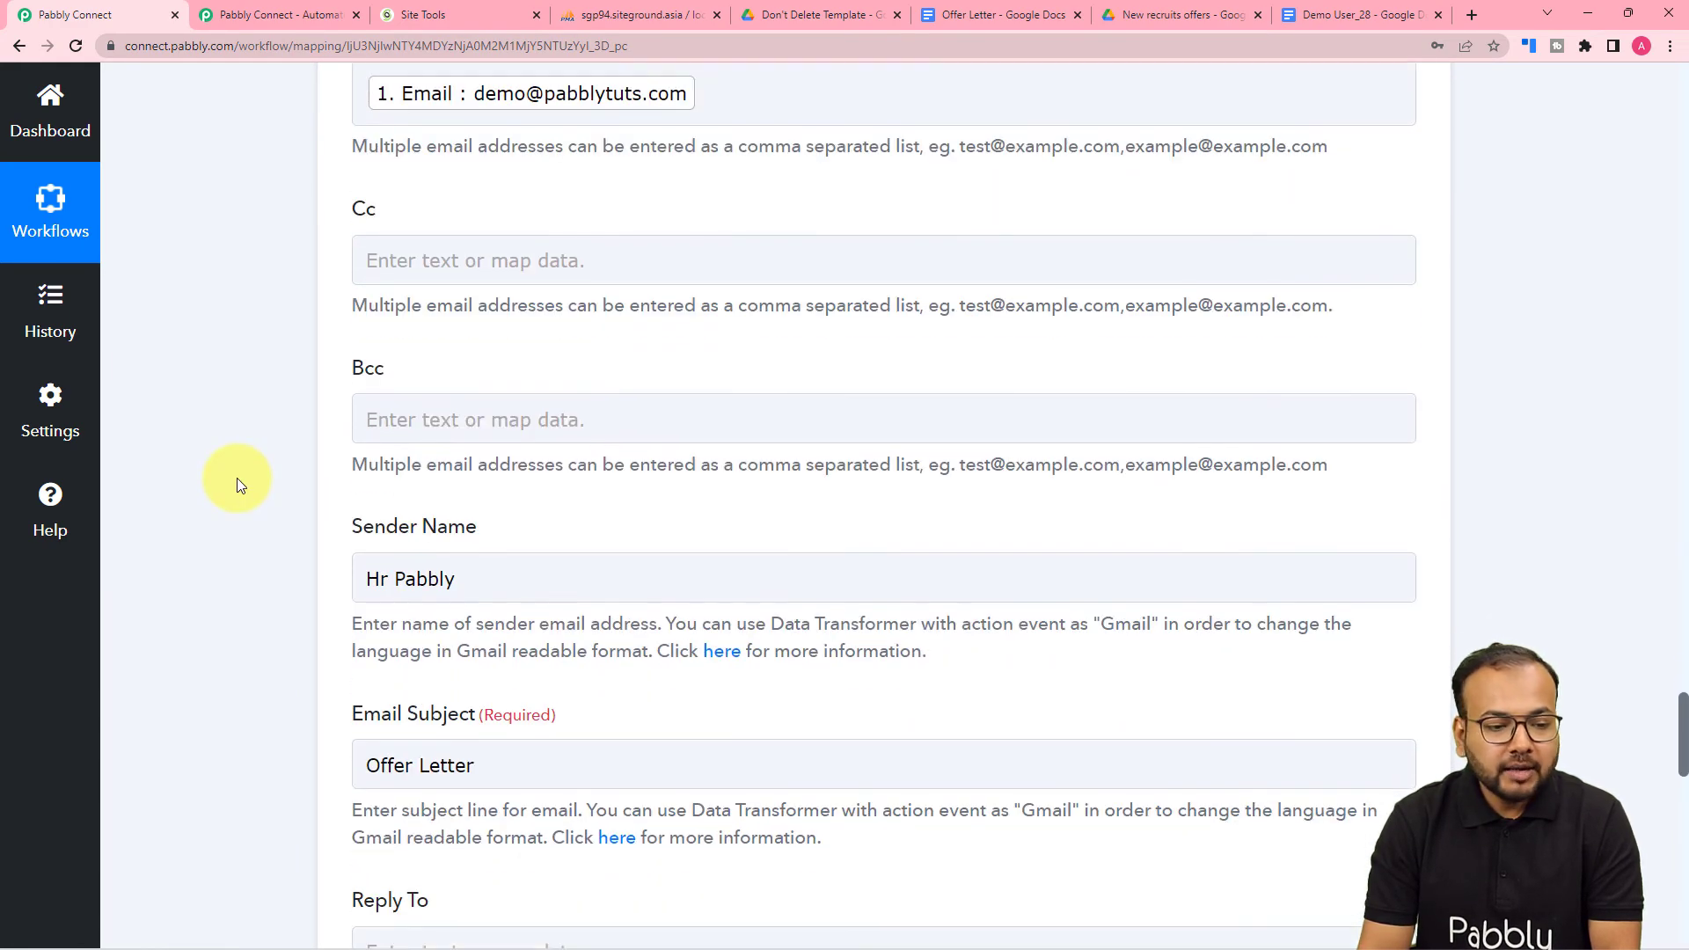
scroll(236, 478, "up", 3)
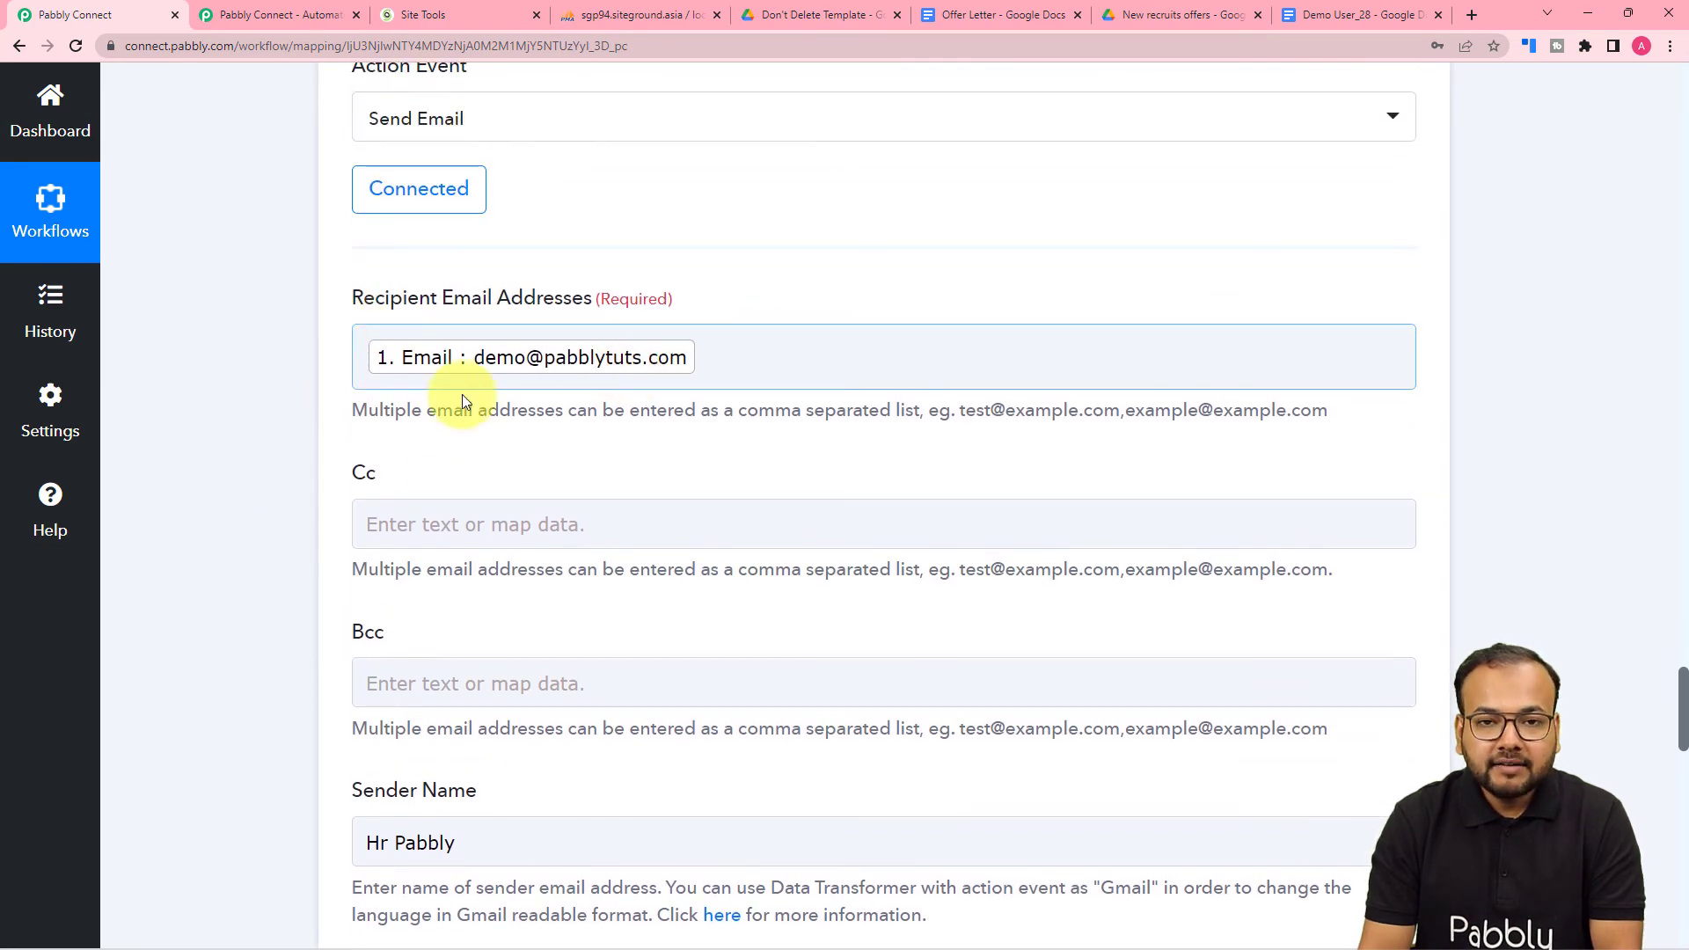
scroll(242, 420, "down", 20)
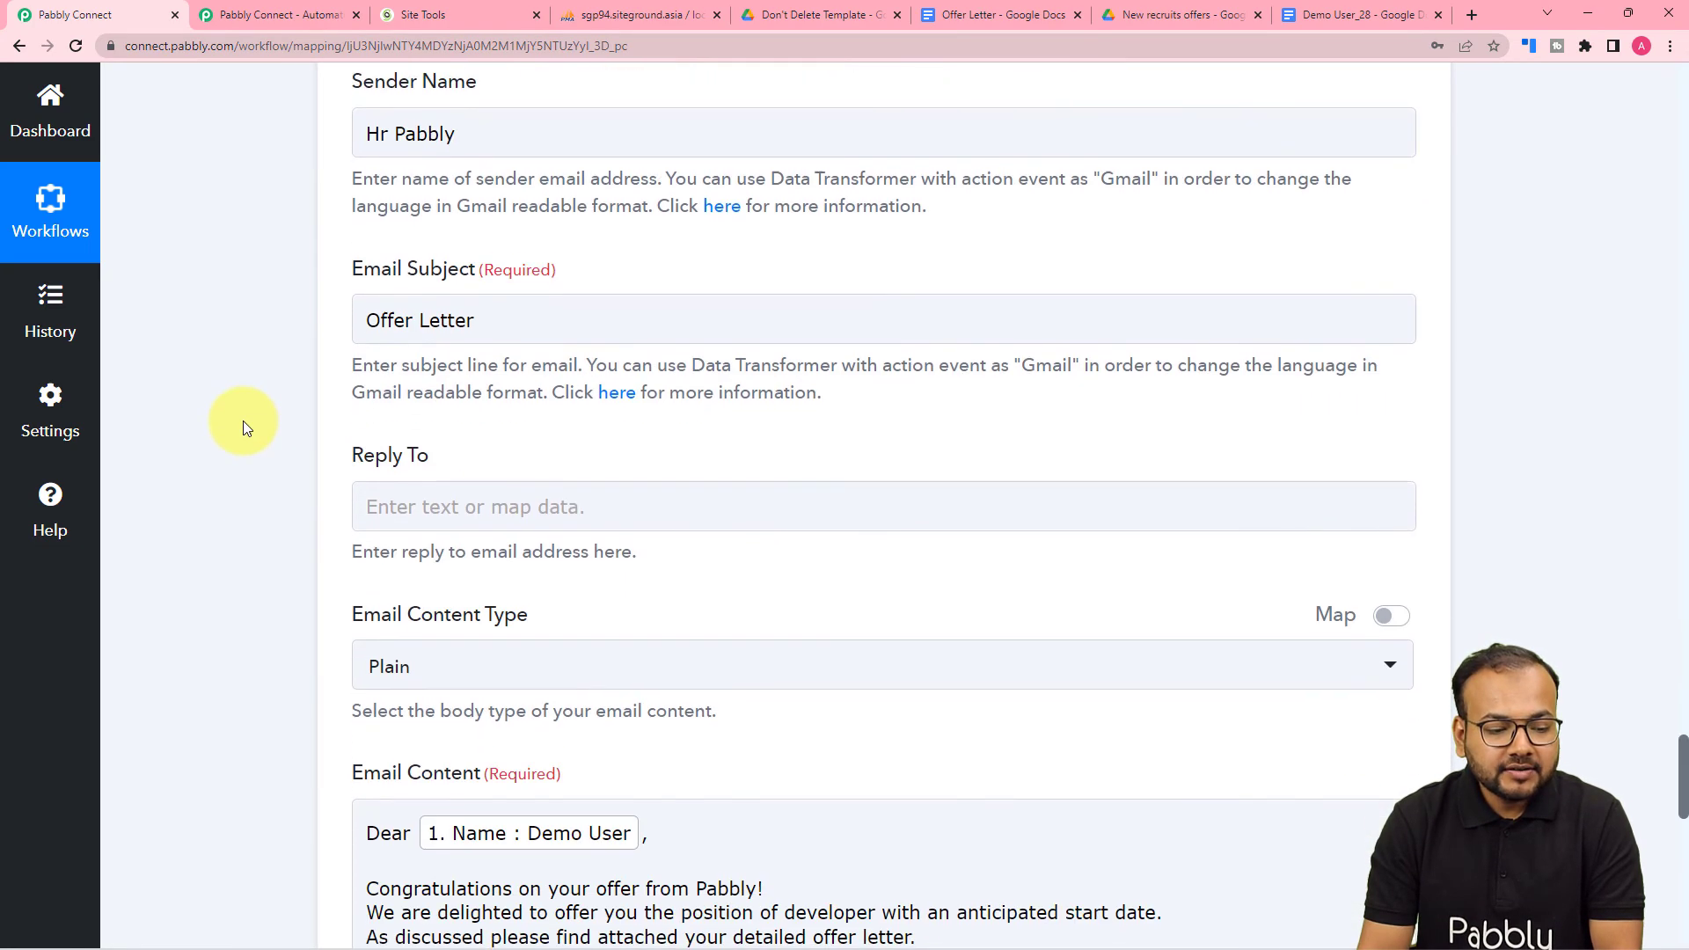
scroll(243, 421, "down", 2)
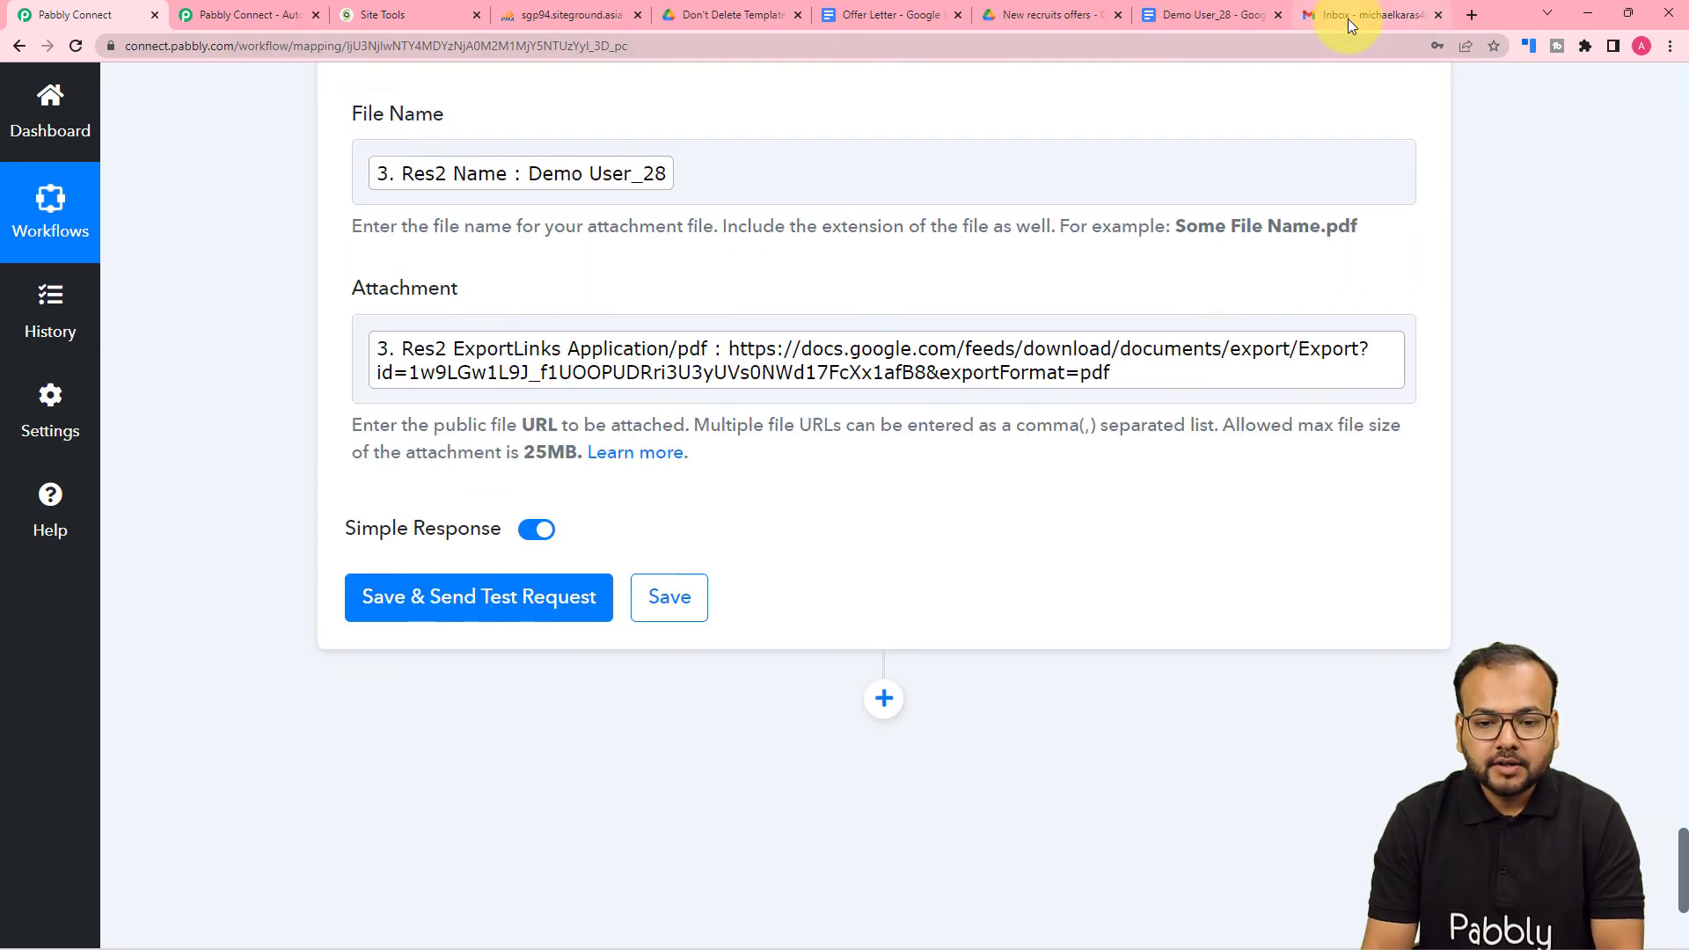
Check the recipient's Gmail inbox, return to Pabbly Connect, and save the Gmail action while sending a test request
left_click(1353, 15)
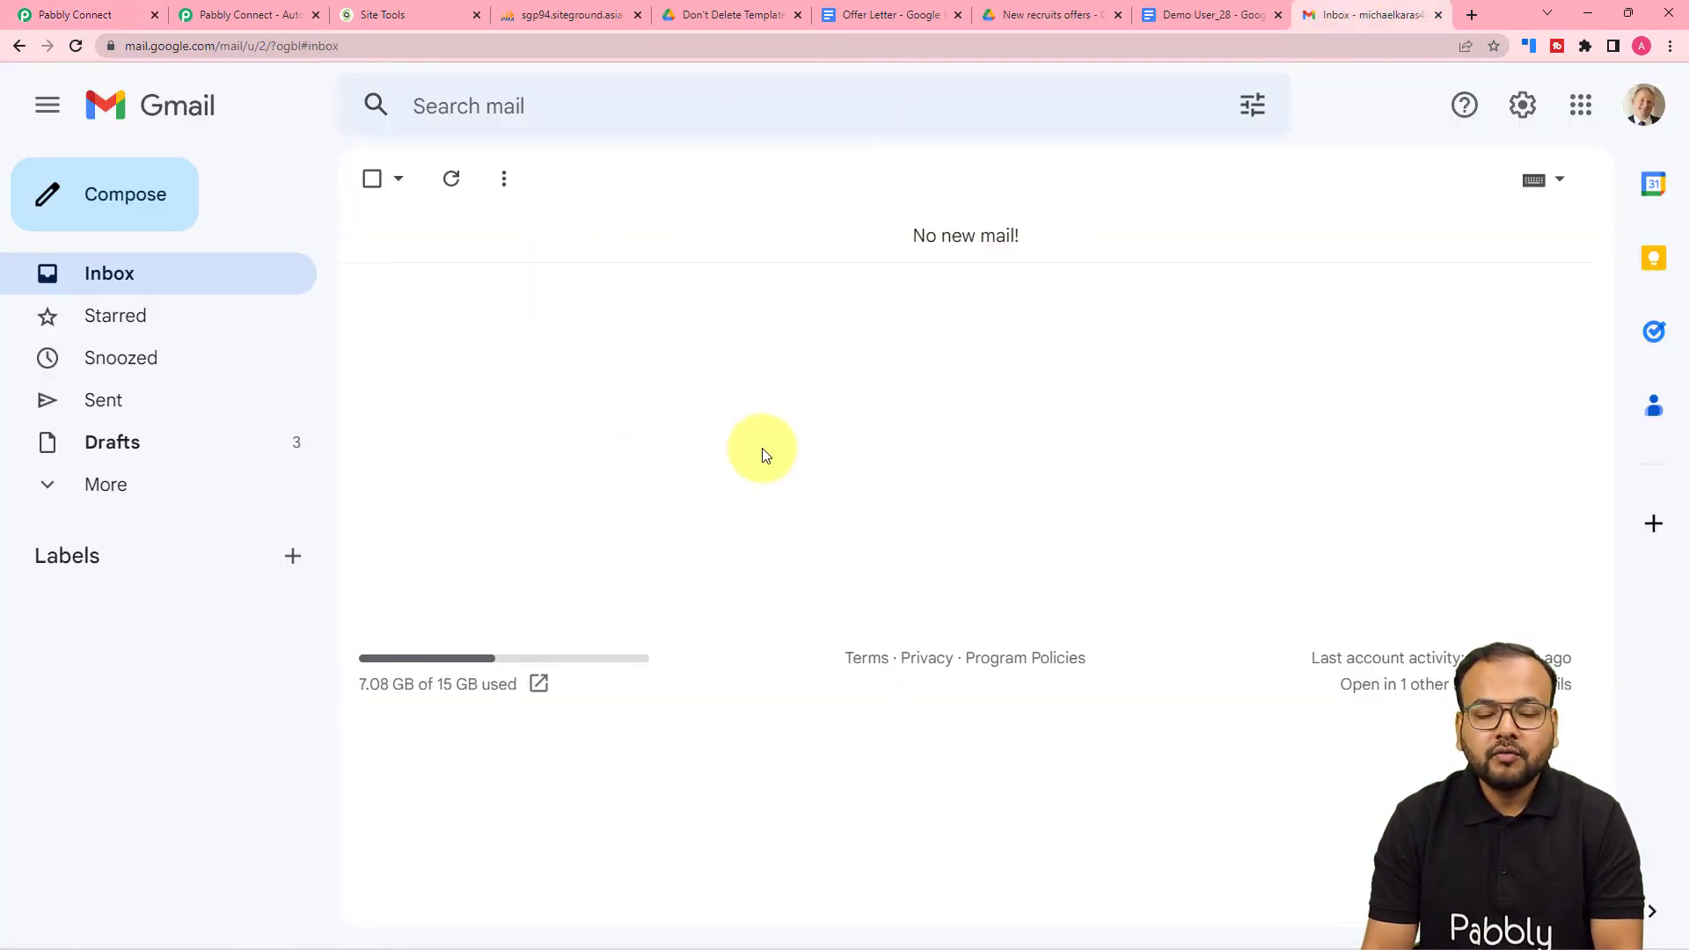
left_click(121, 18)
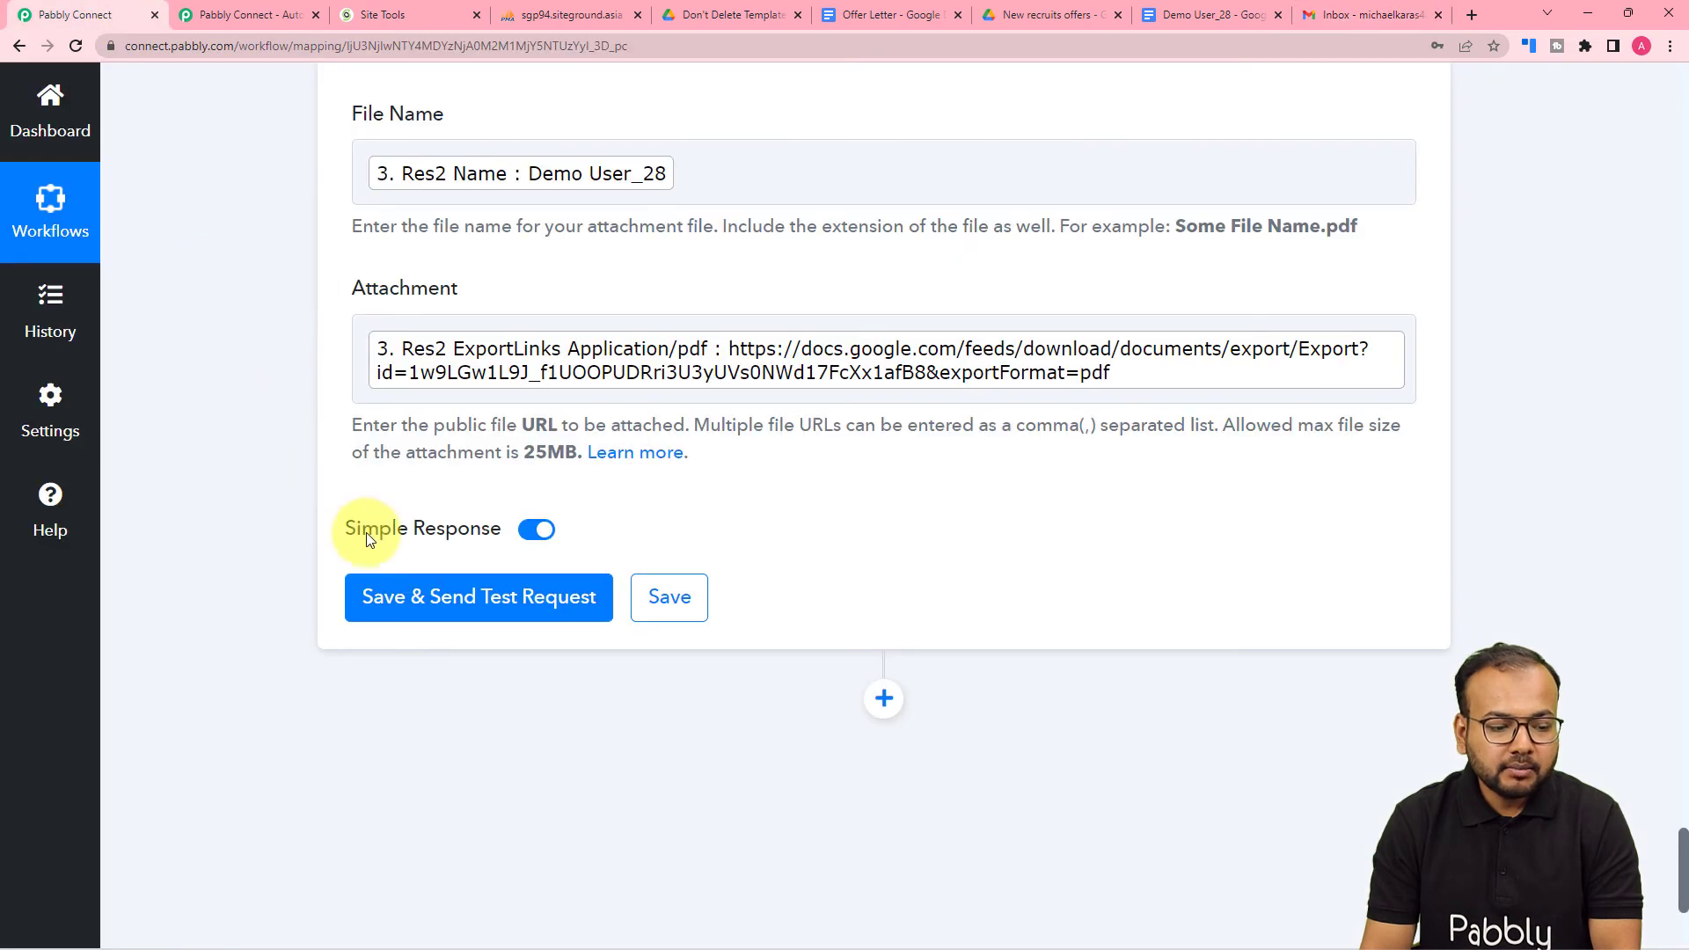
left_click(379, 596)
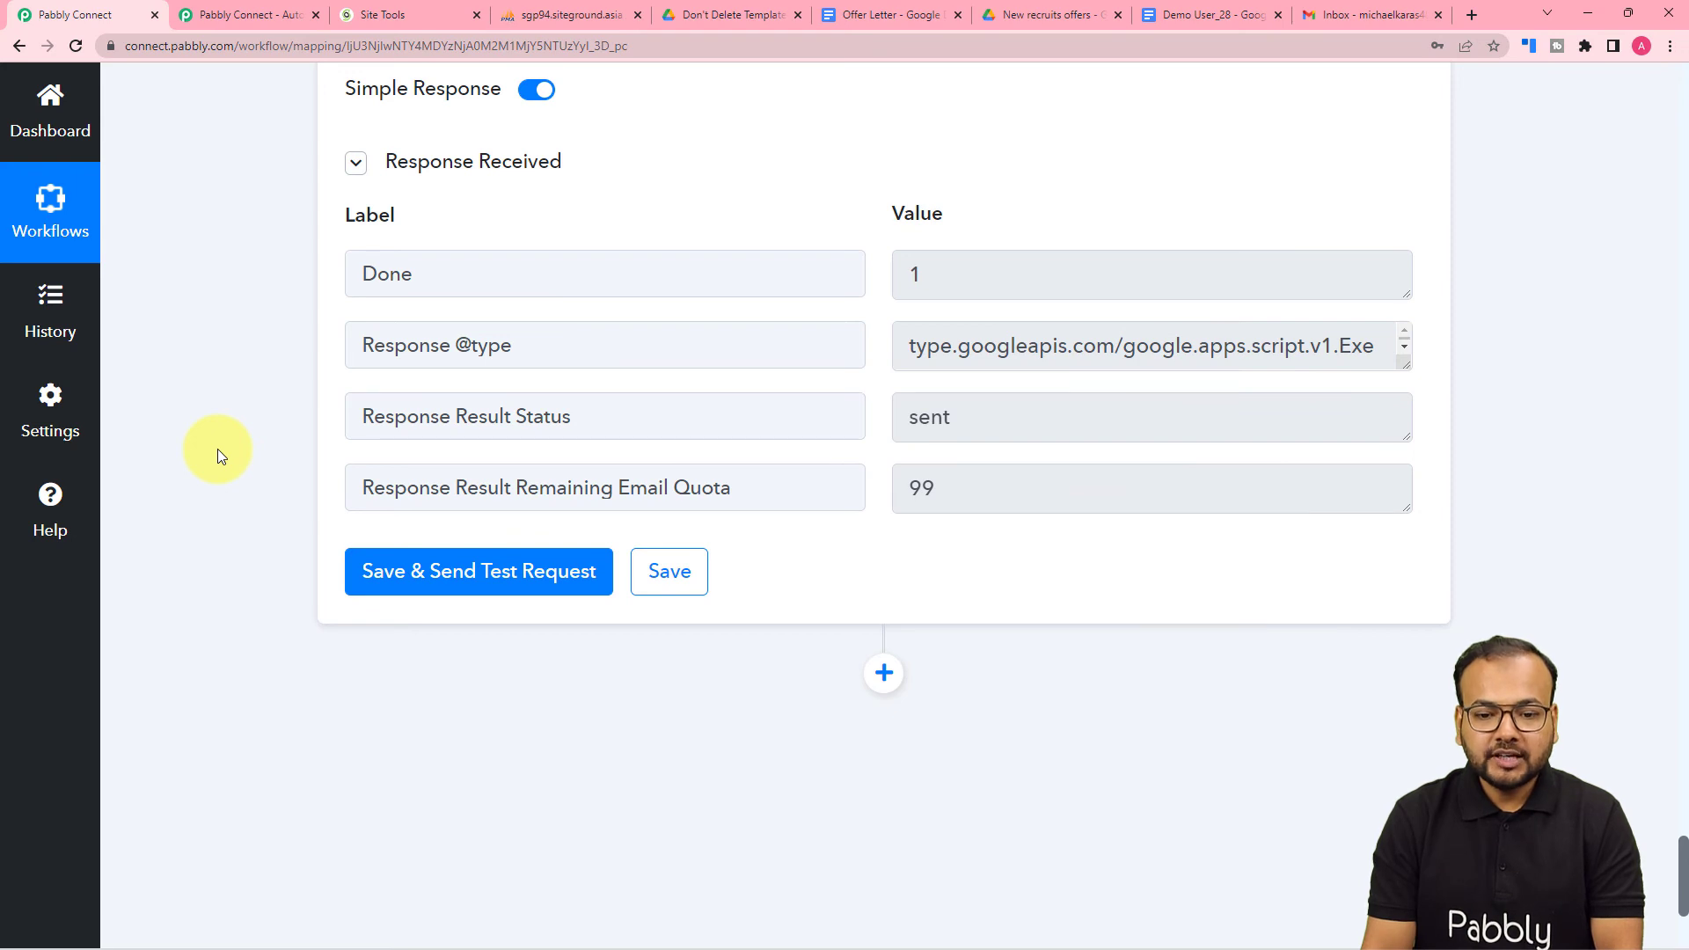
Switch to Gmail, open the Offer Letter email and its PDF attachment, and compare the letter with the Demo User_28 Google Doc
left_click(1354, 22)
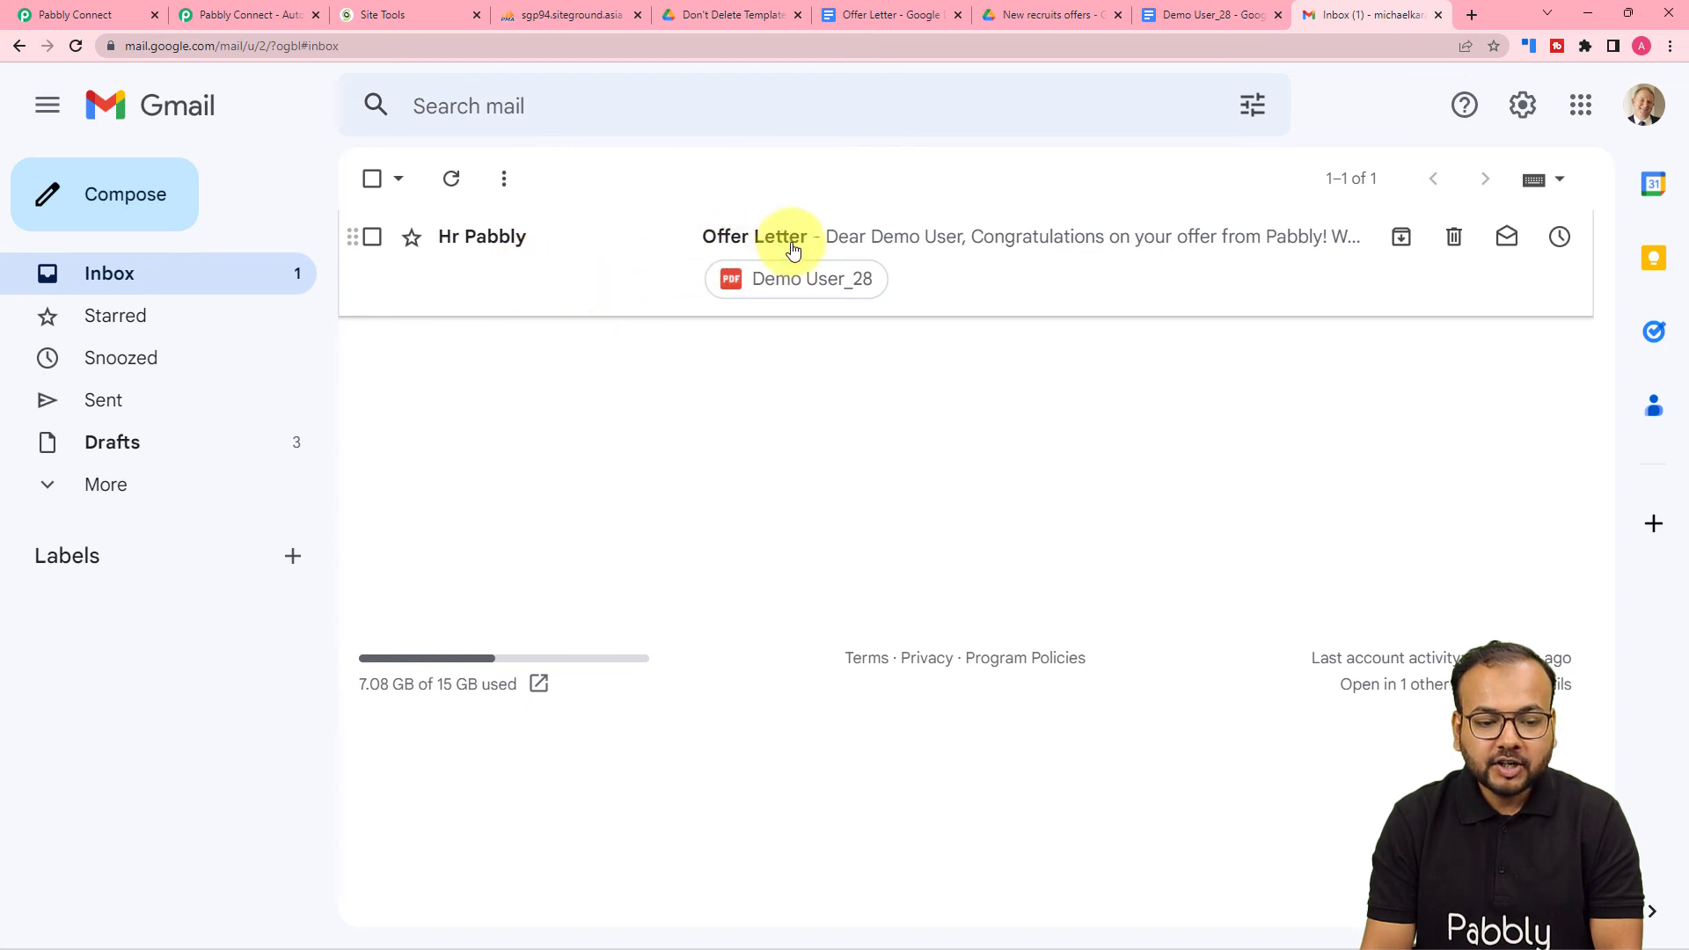
left_click(999, 275)
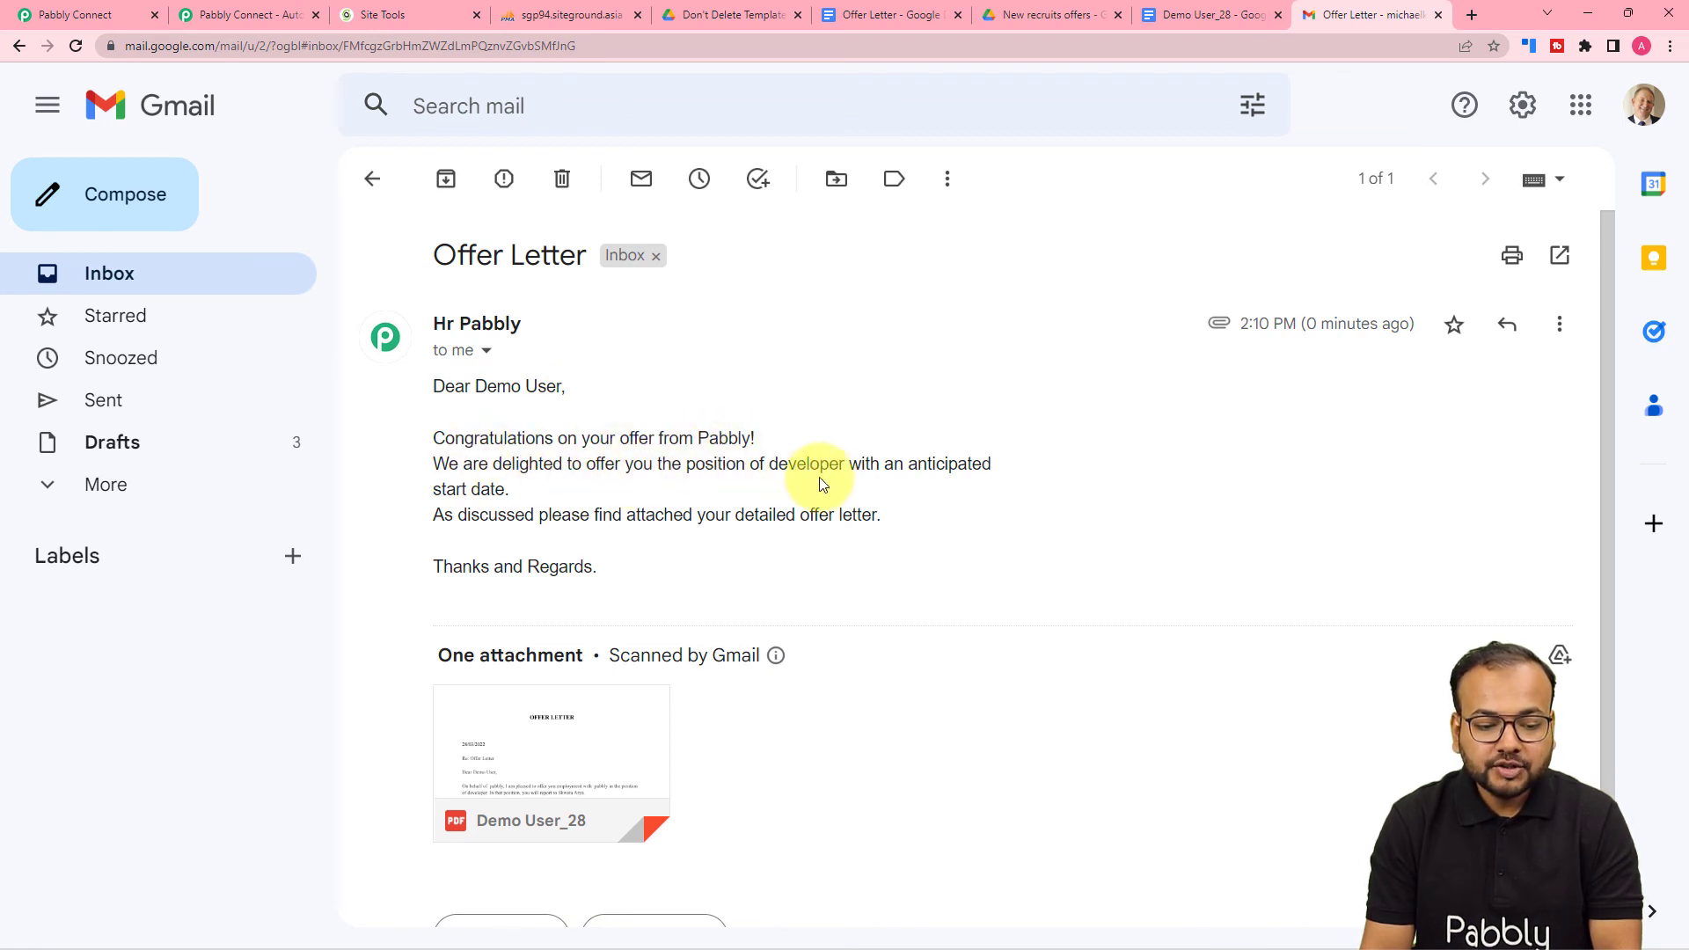
scroll(754, 516, "down", 3)
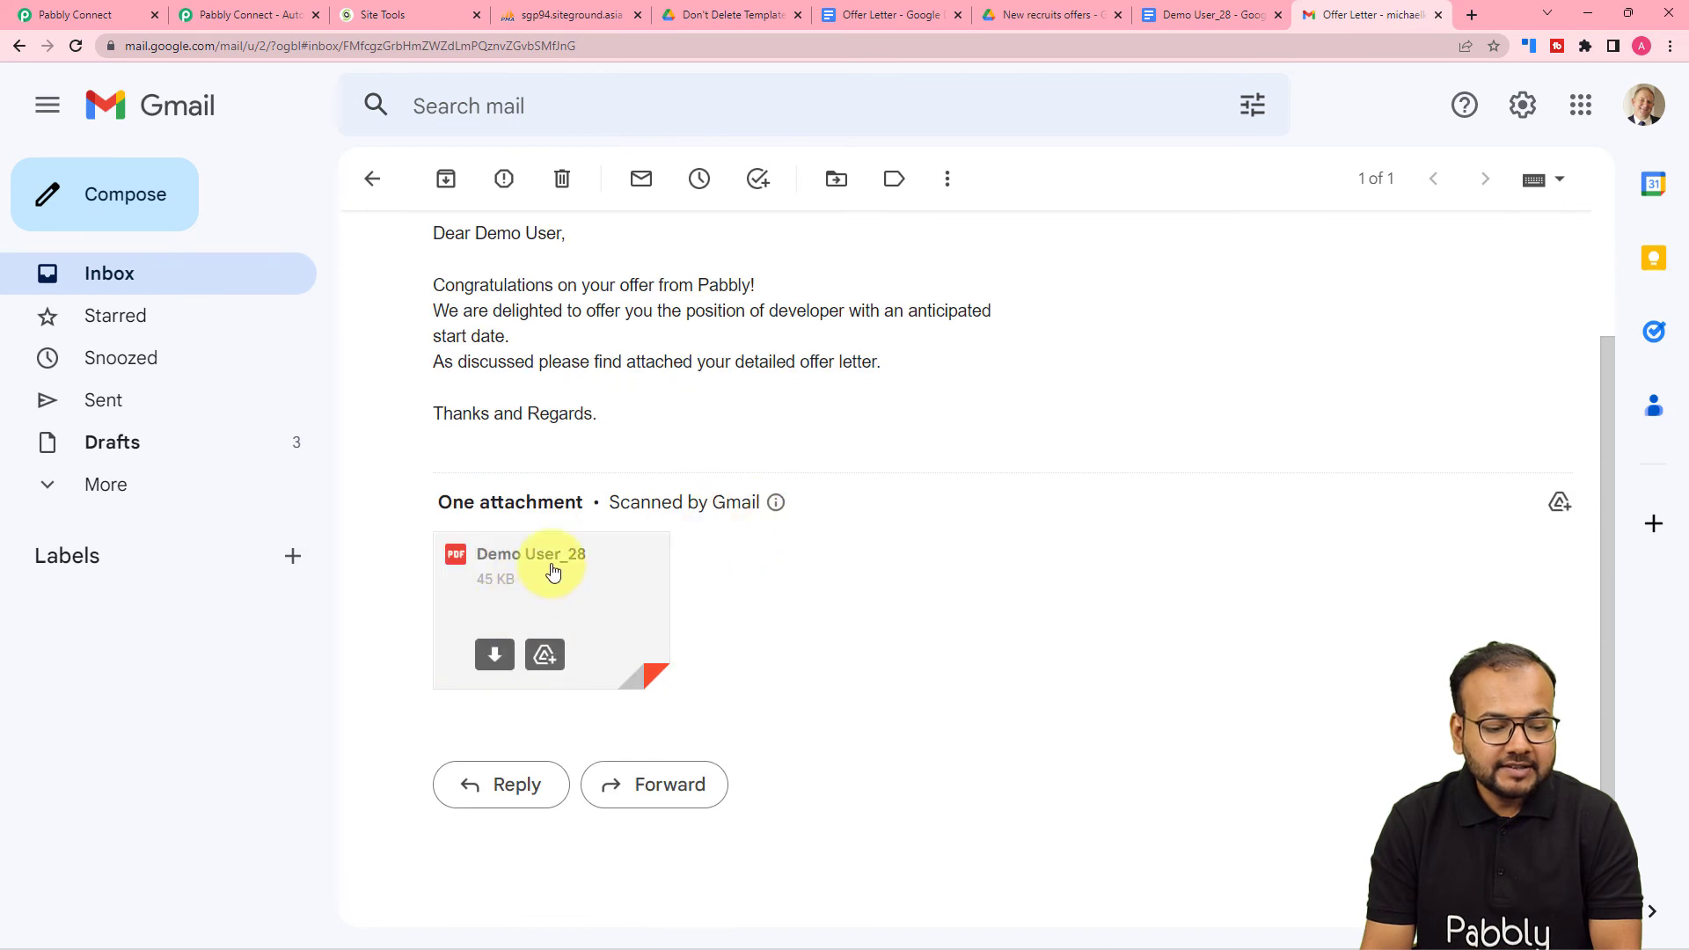
left_click(560, 606)
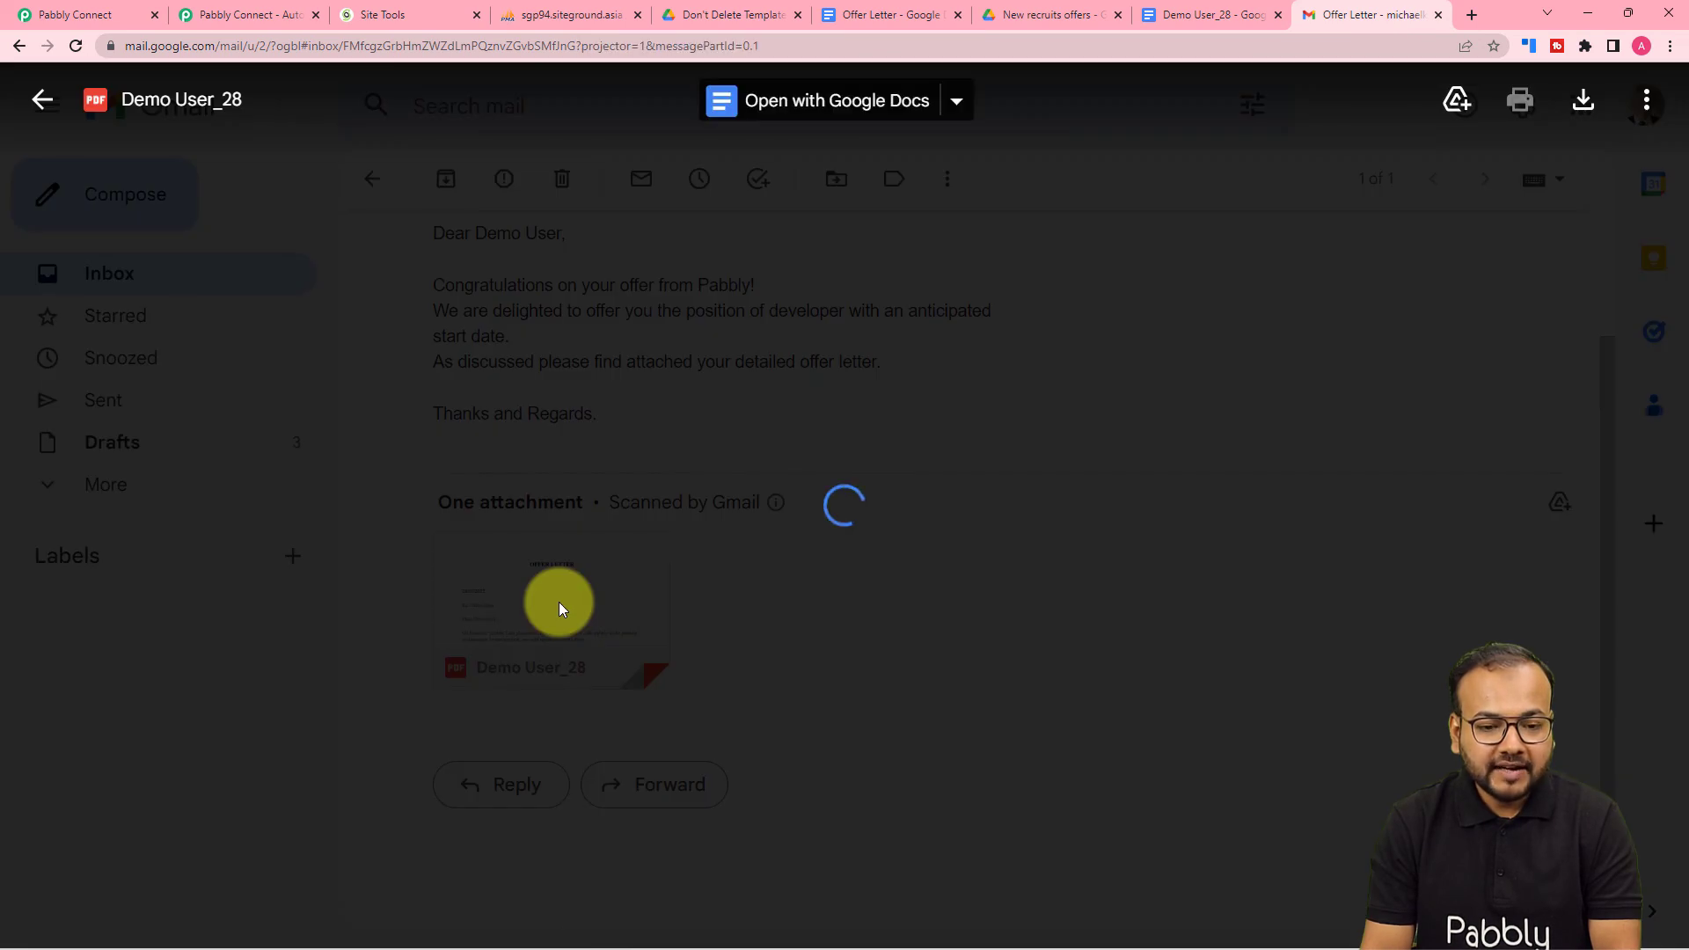
scroll(558, 589, "down", 2)
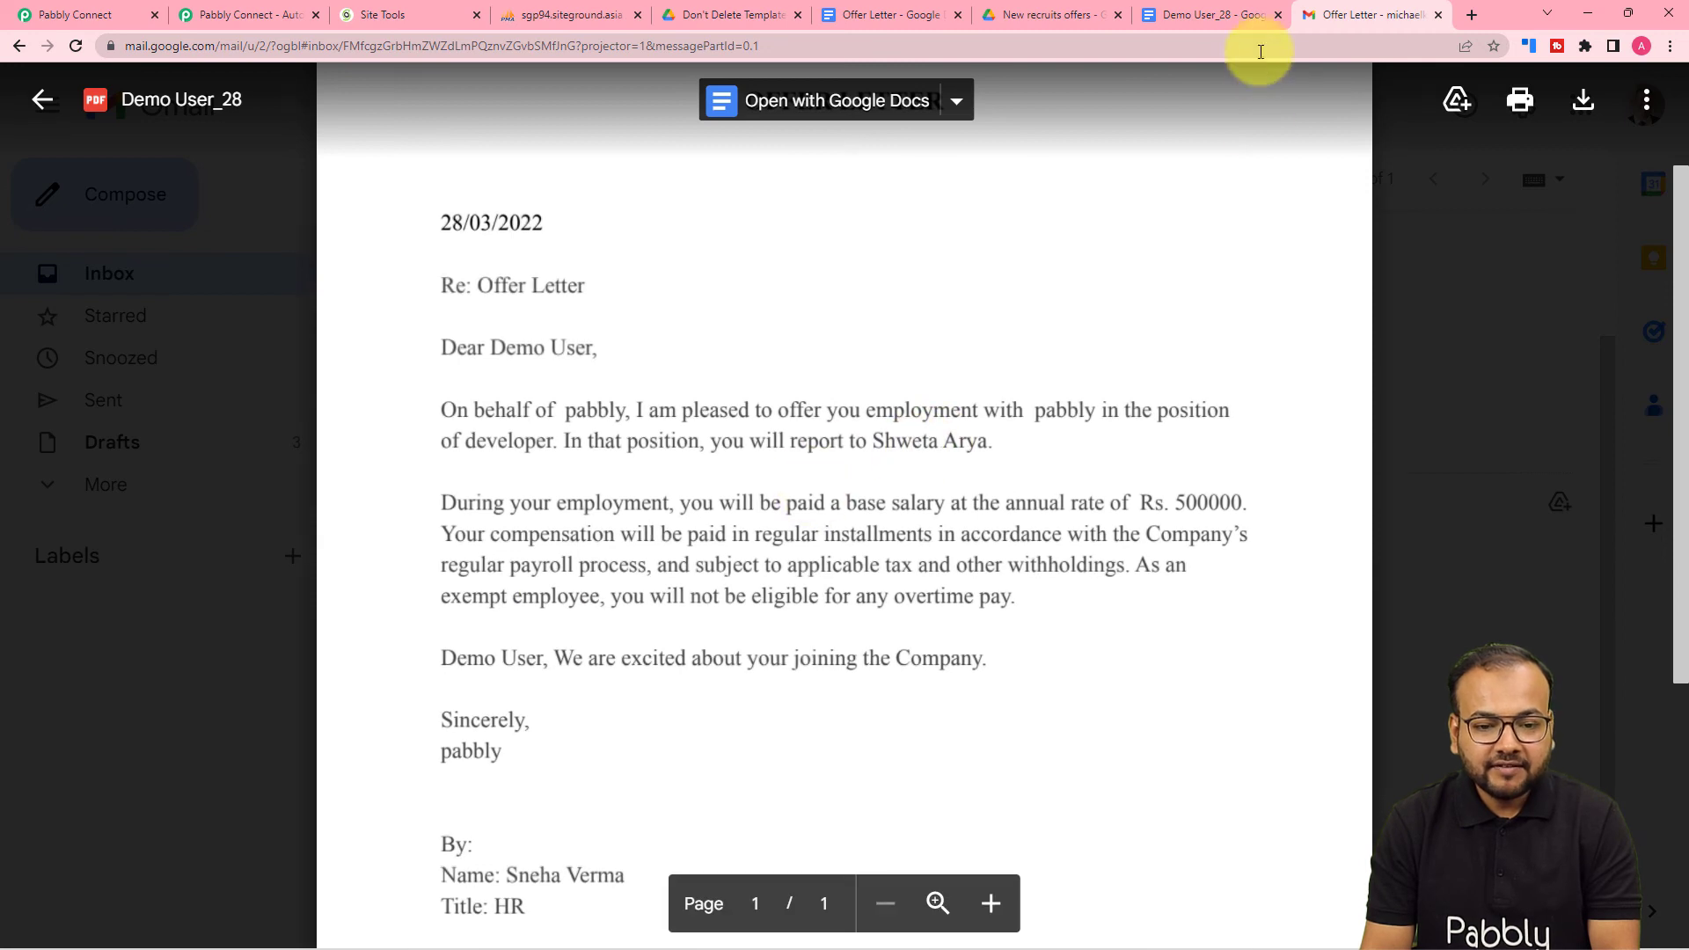
left_click(1227, 13)
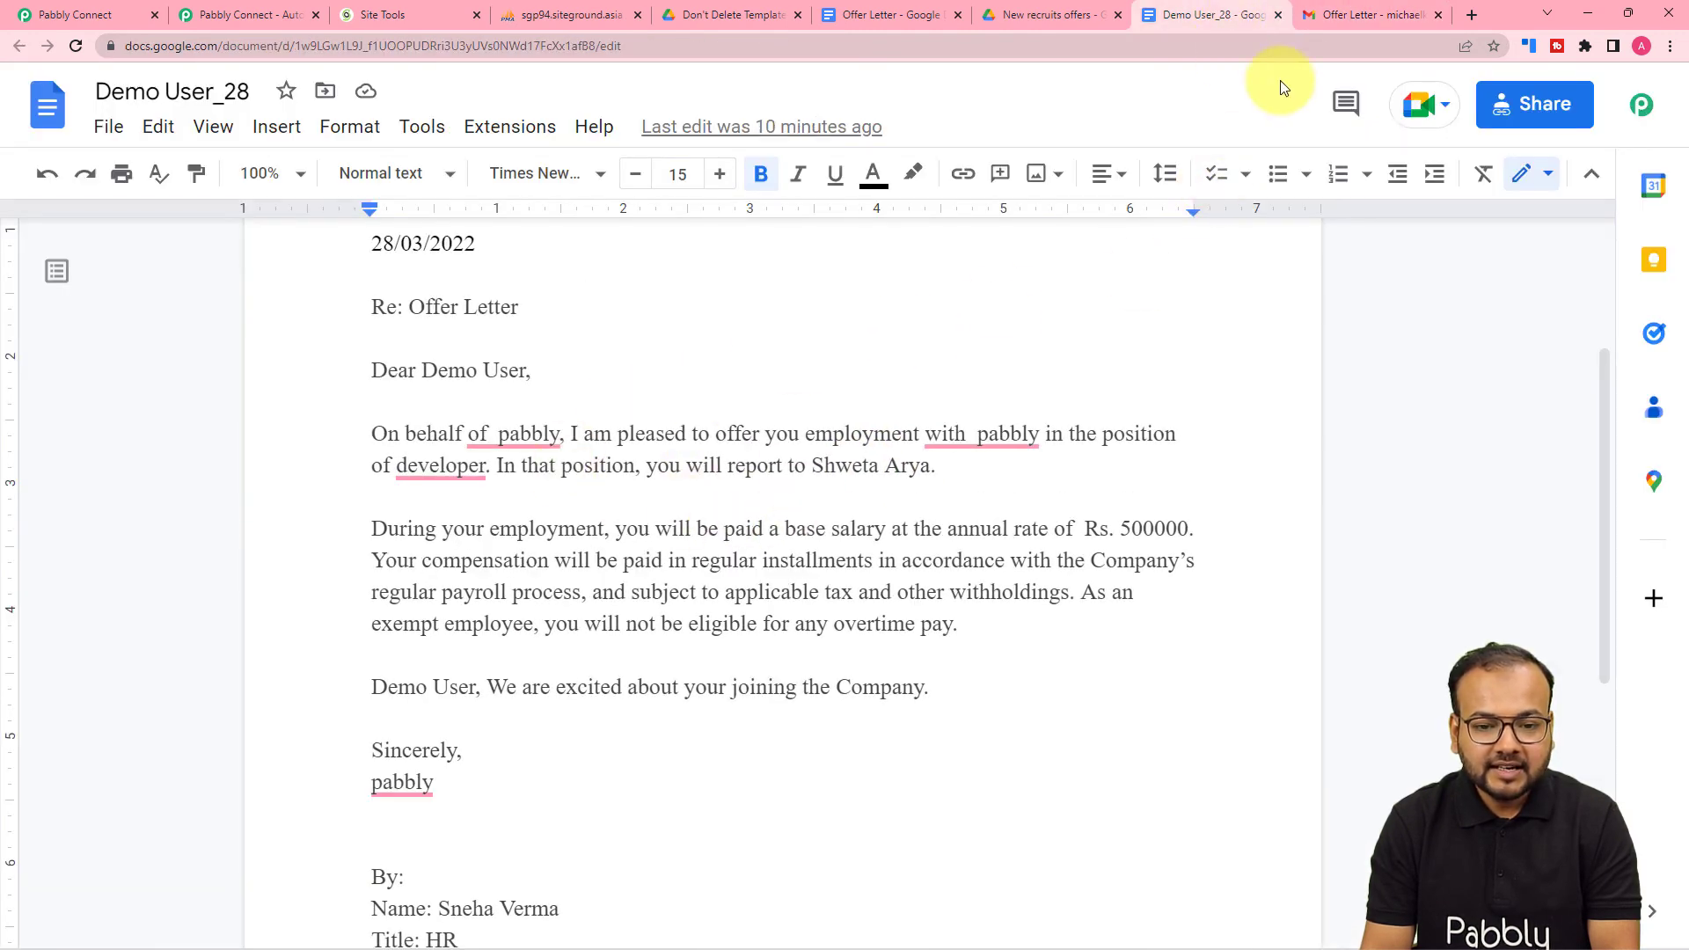
left_click(1331, 16)
scroll(624, 551, "down", 2)
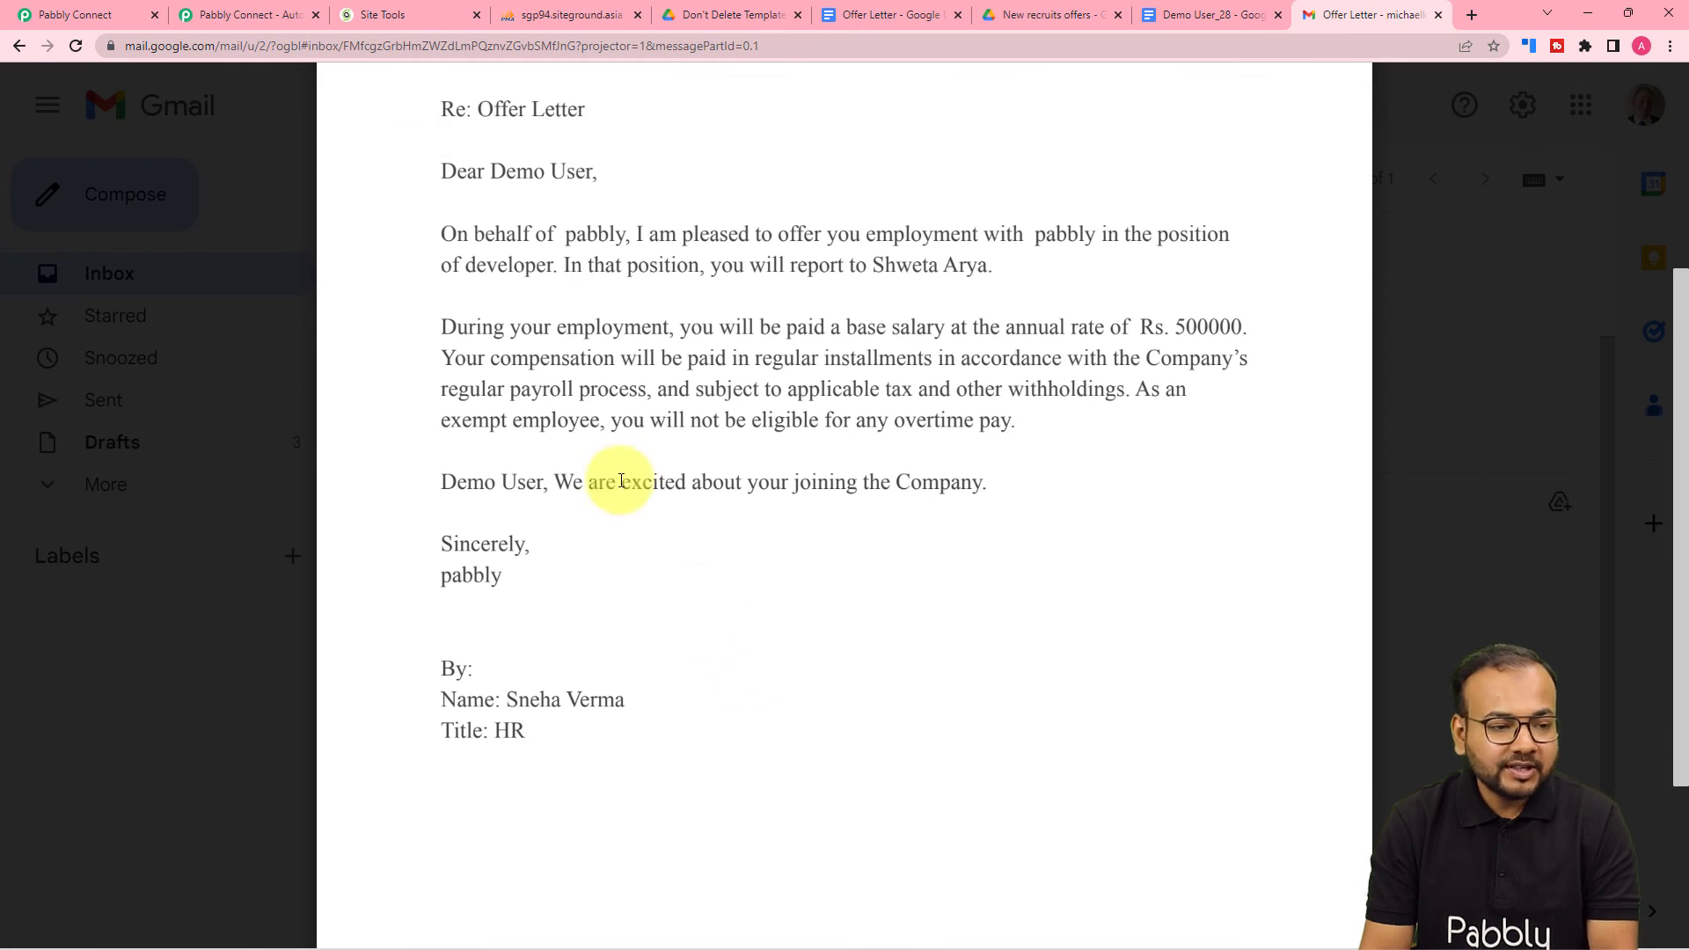
Return to Pabbly Connect and collapse the Gmail Send Email and Google Drive Share a File With Anyone actions
left_click(121, 10)
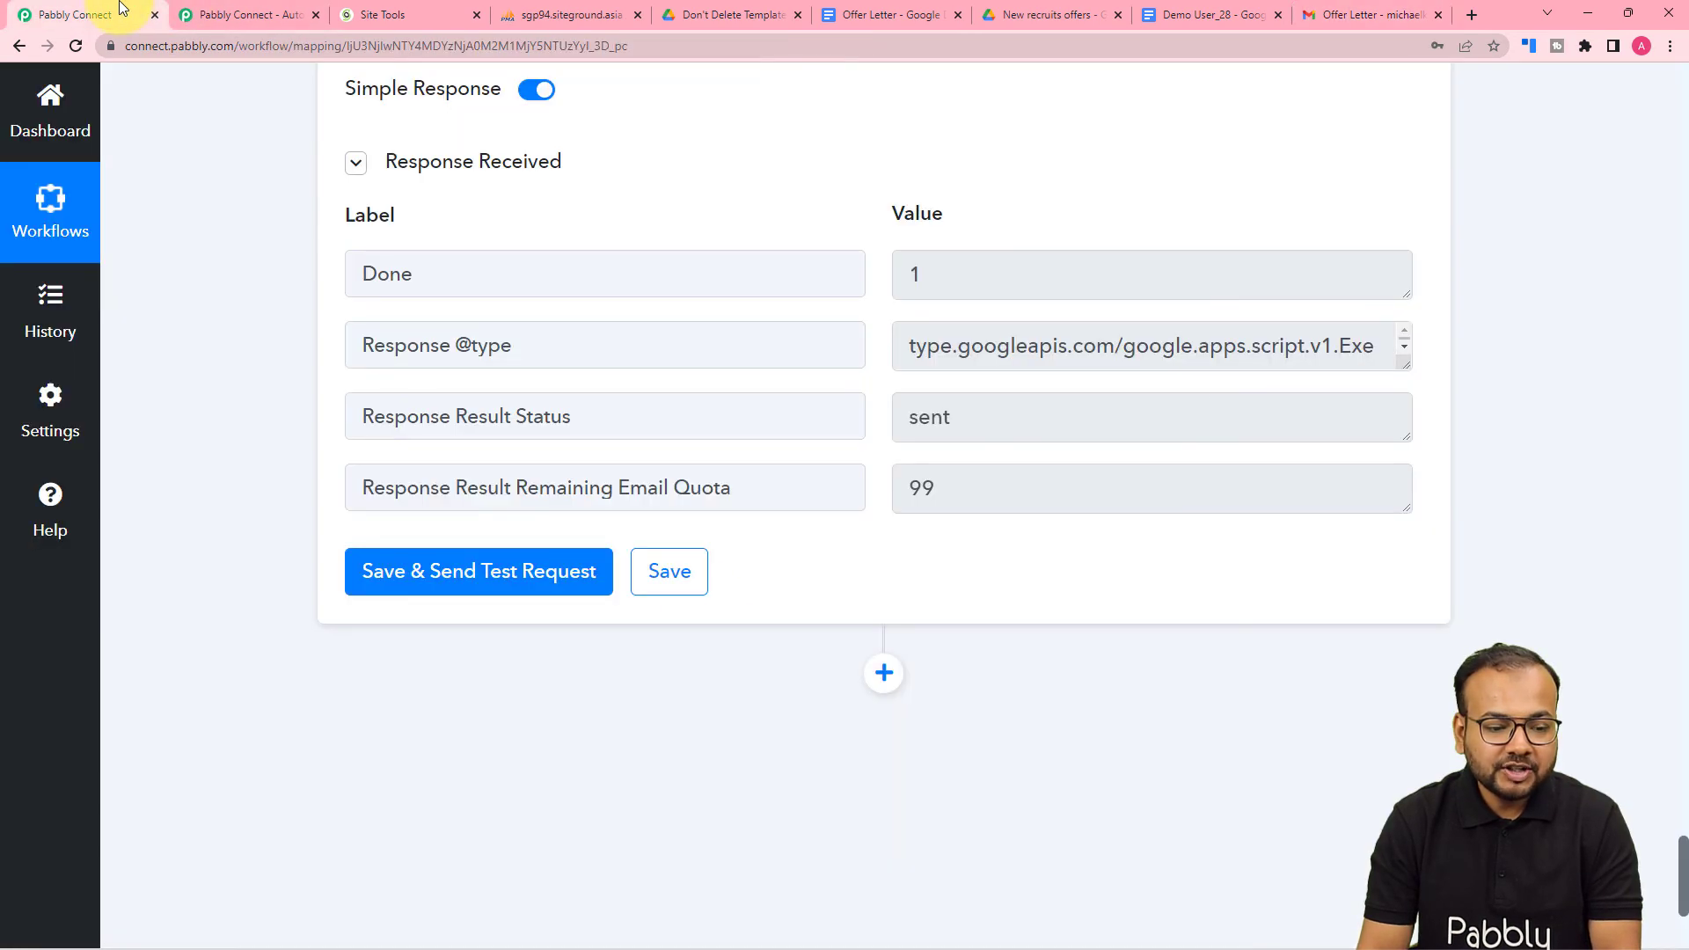
left_click(356, 162)
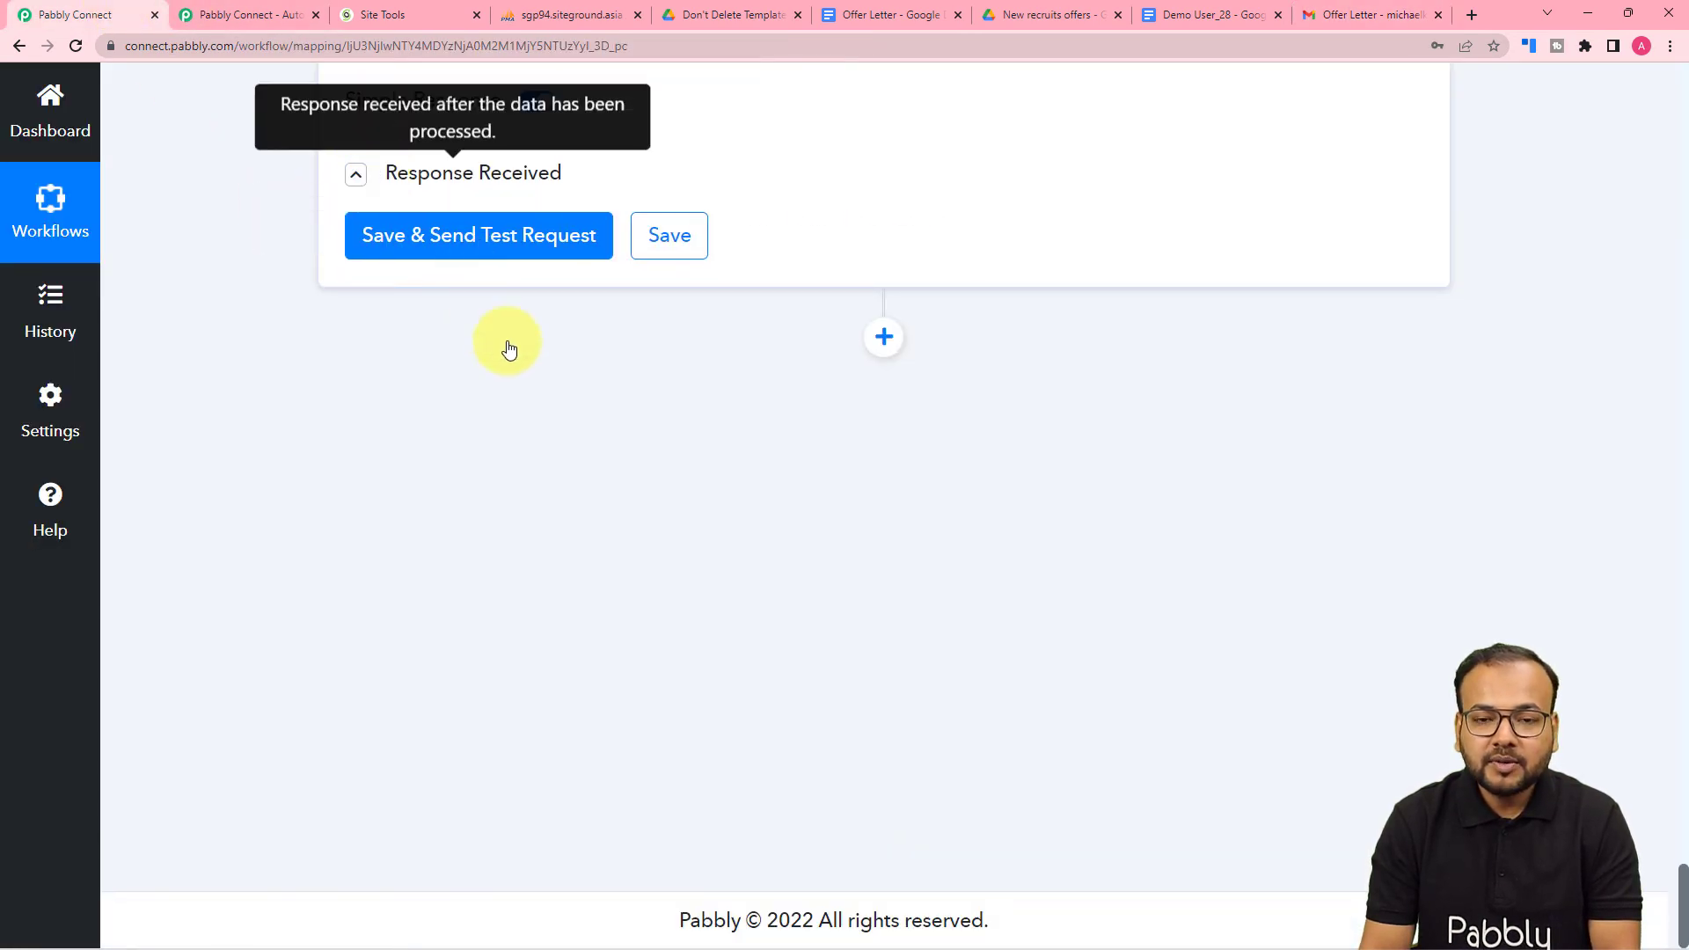
scroll(584, 488, "up", 15)
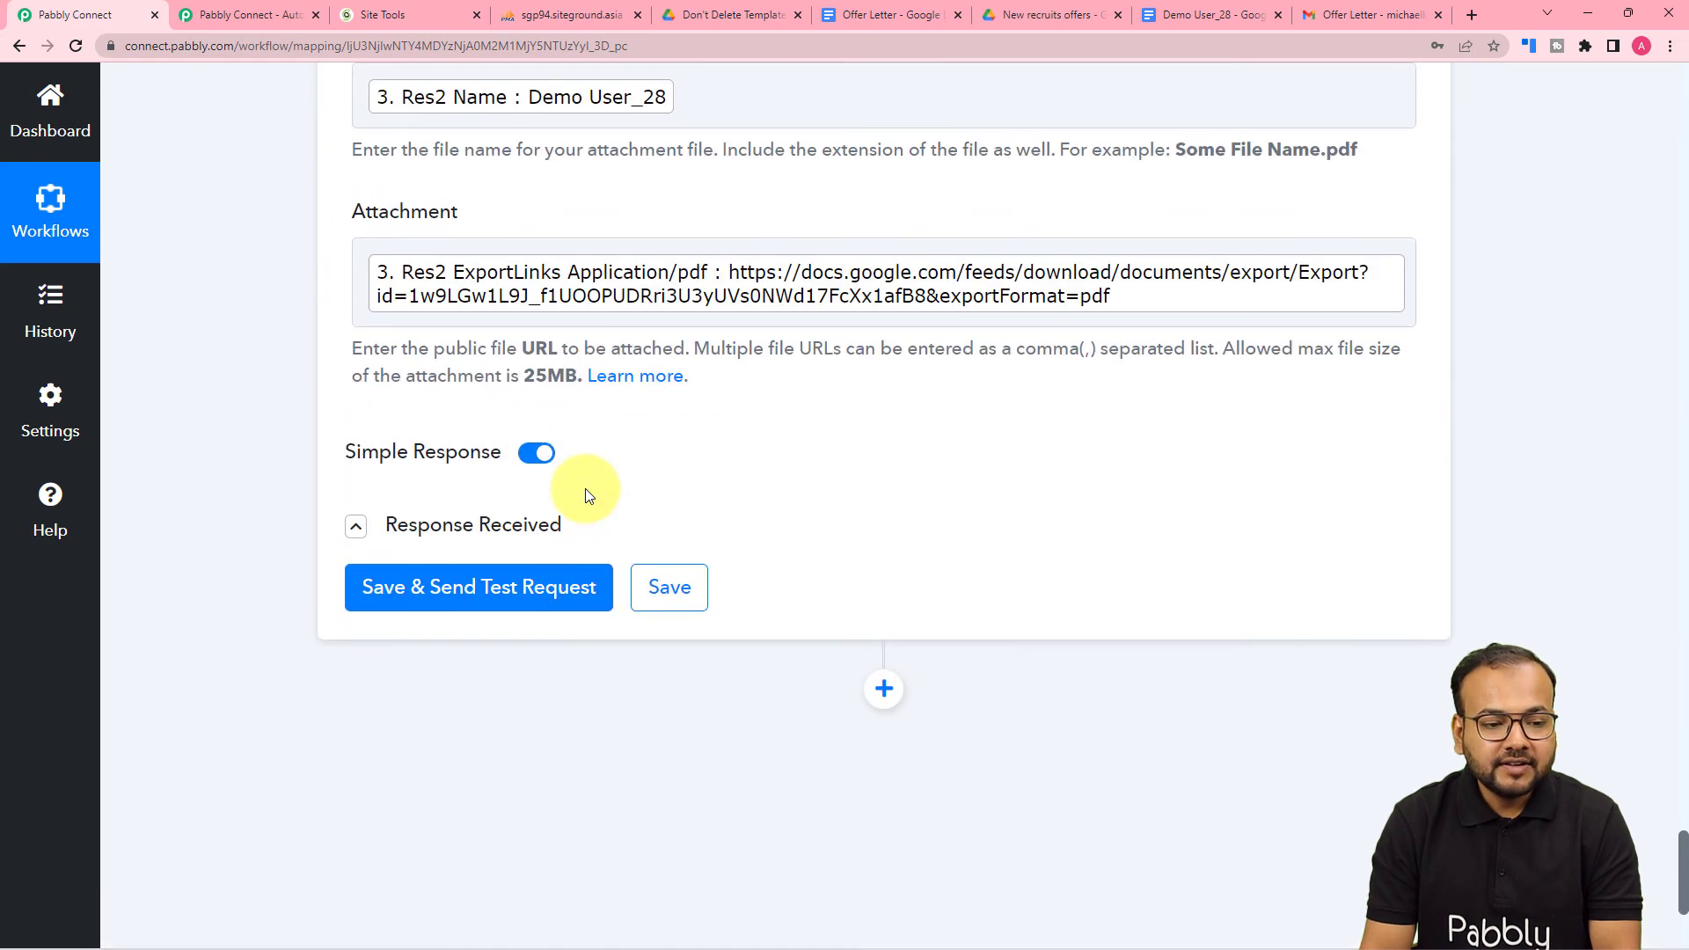
scroll(584, 489, "up", 13)
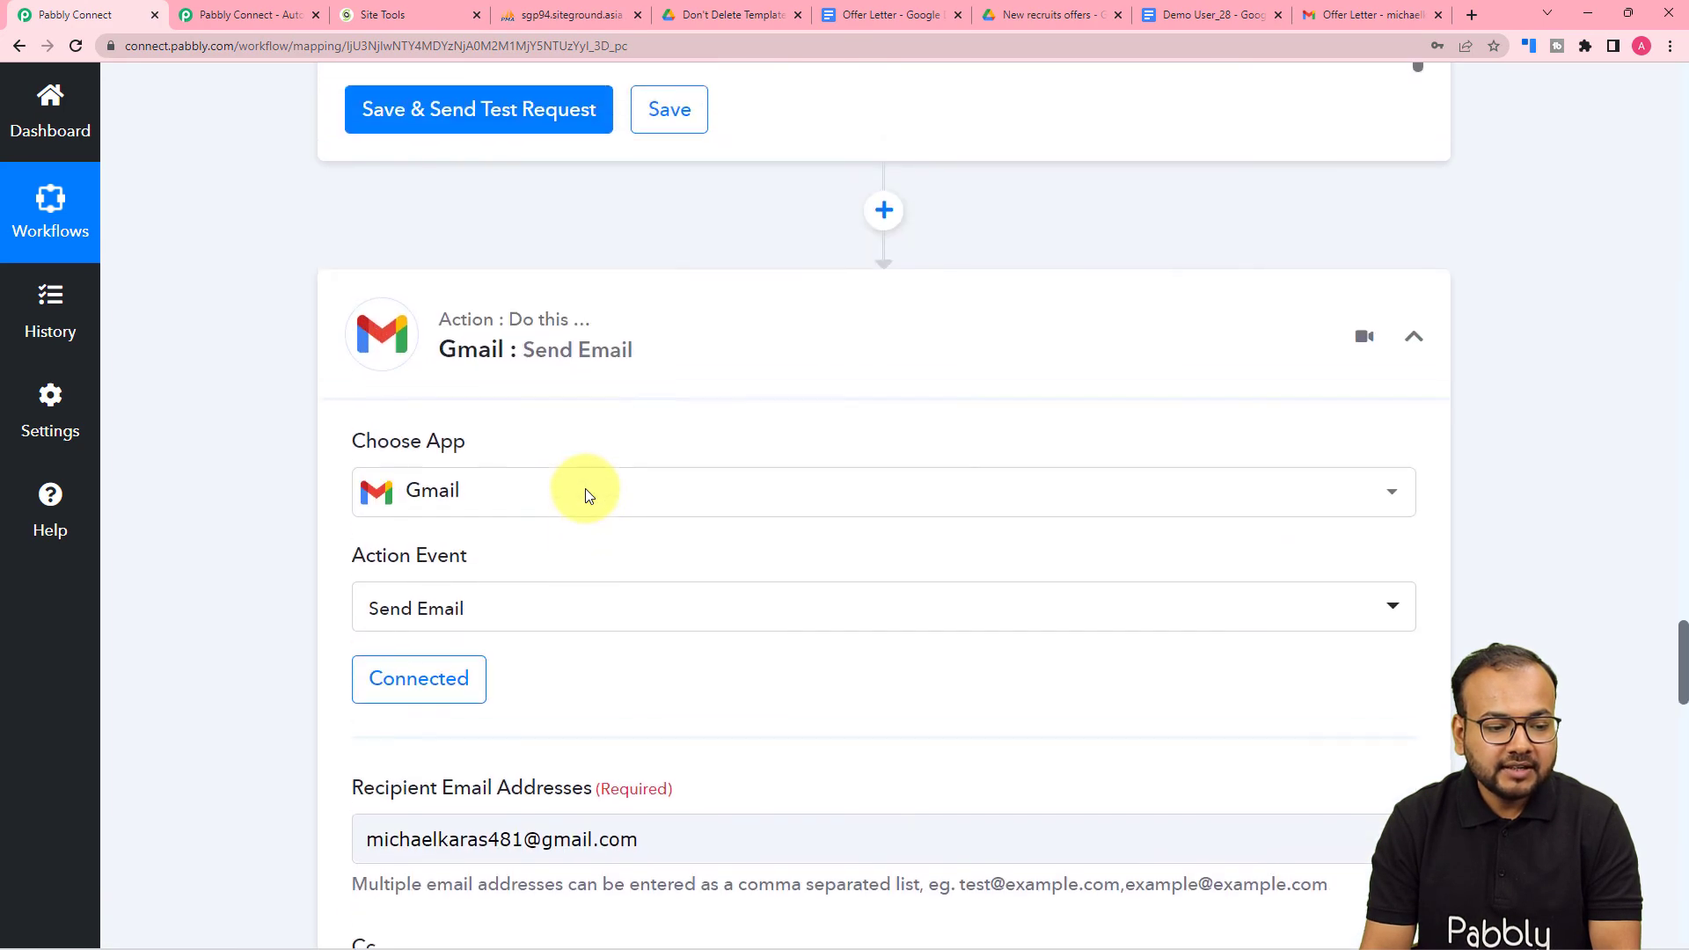
left_click(1414, 648)
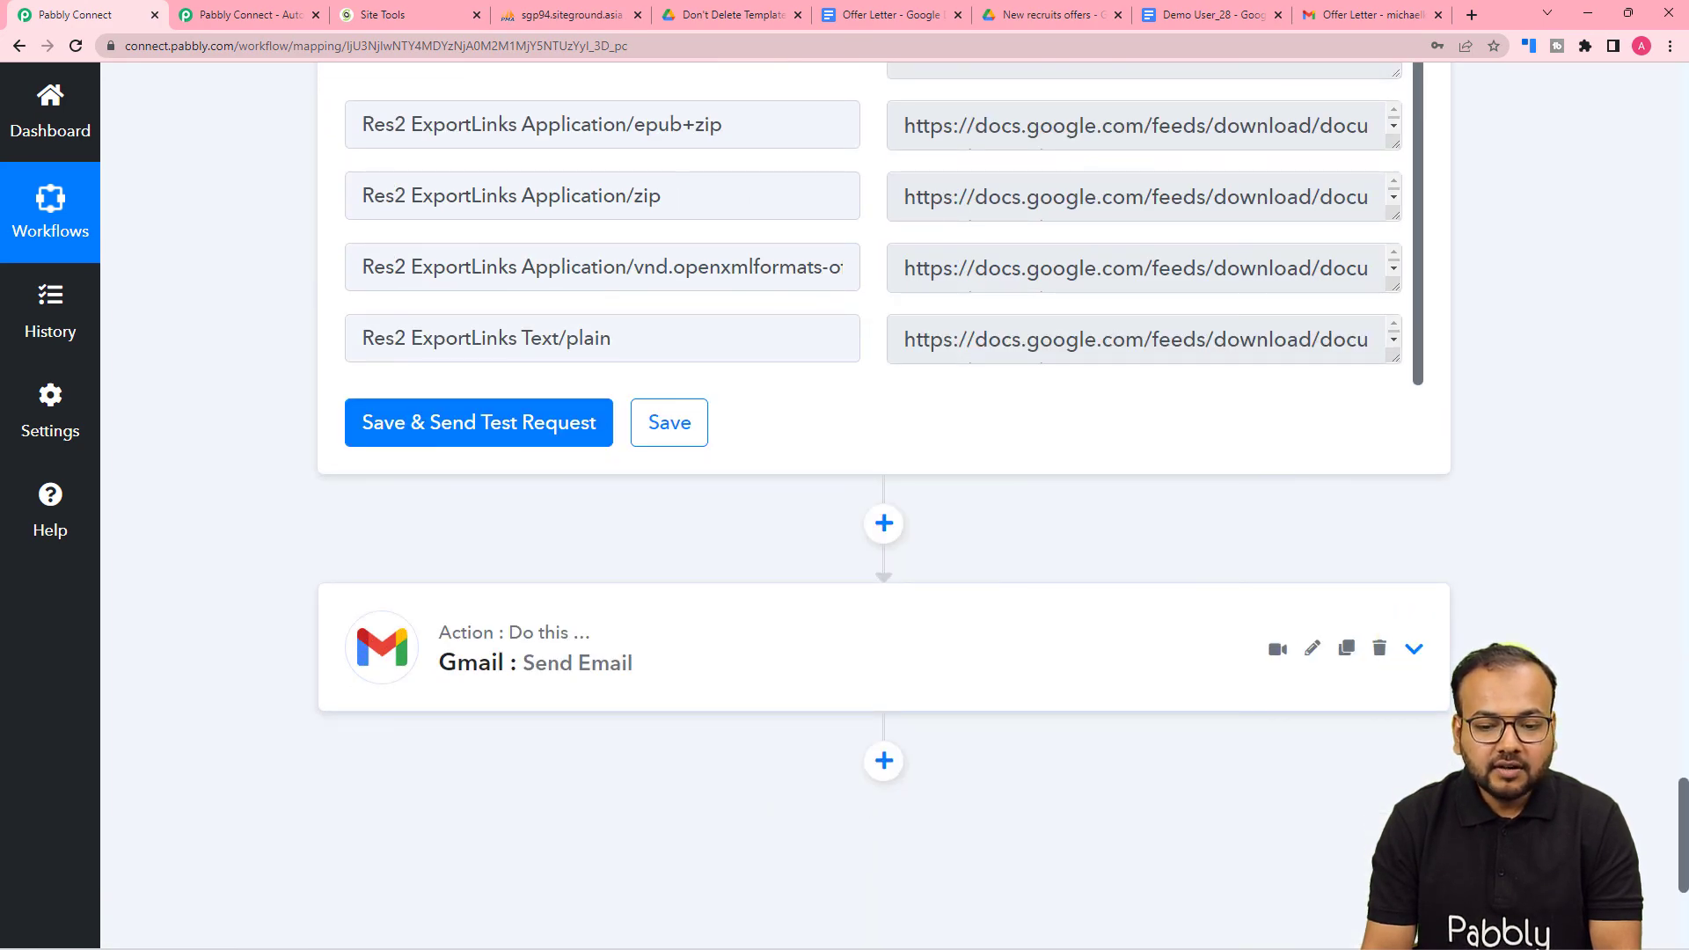
scroll(1502, 651, "up", 12)
scroll(1452, 616, "up", 5)
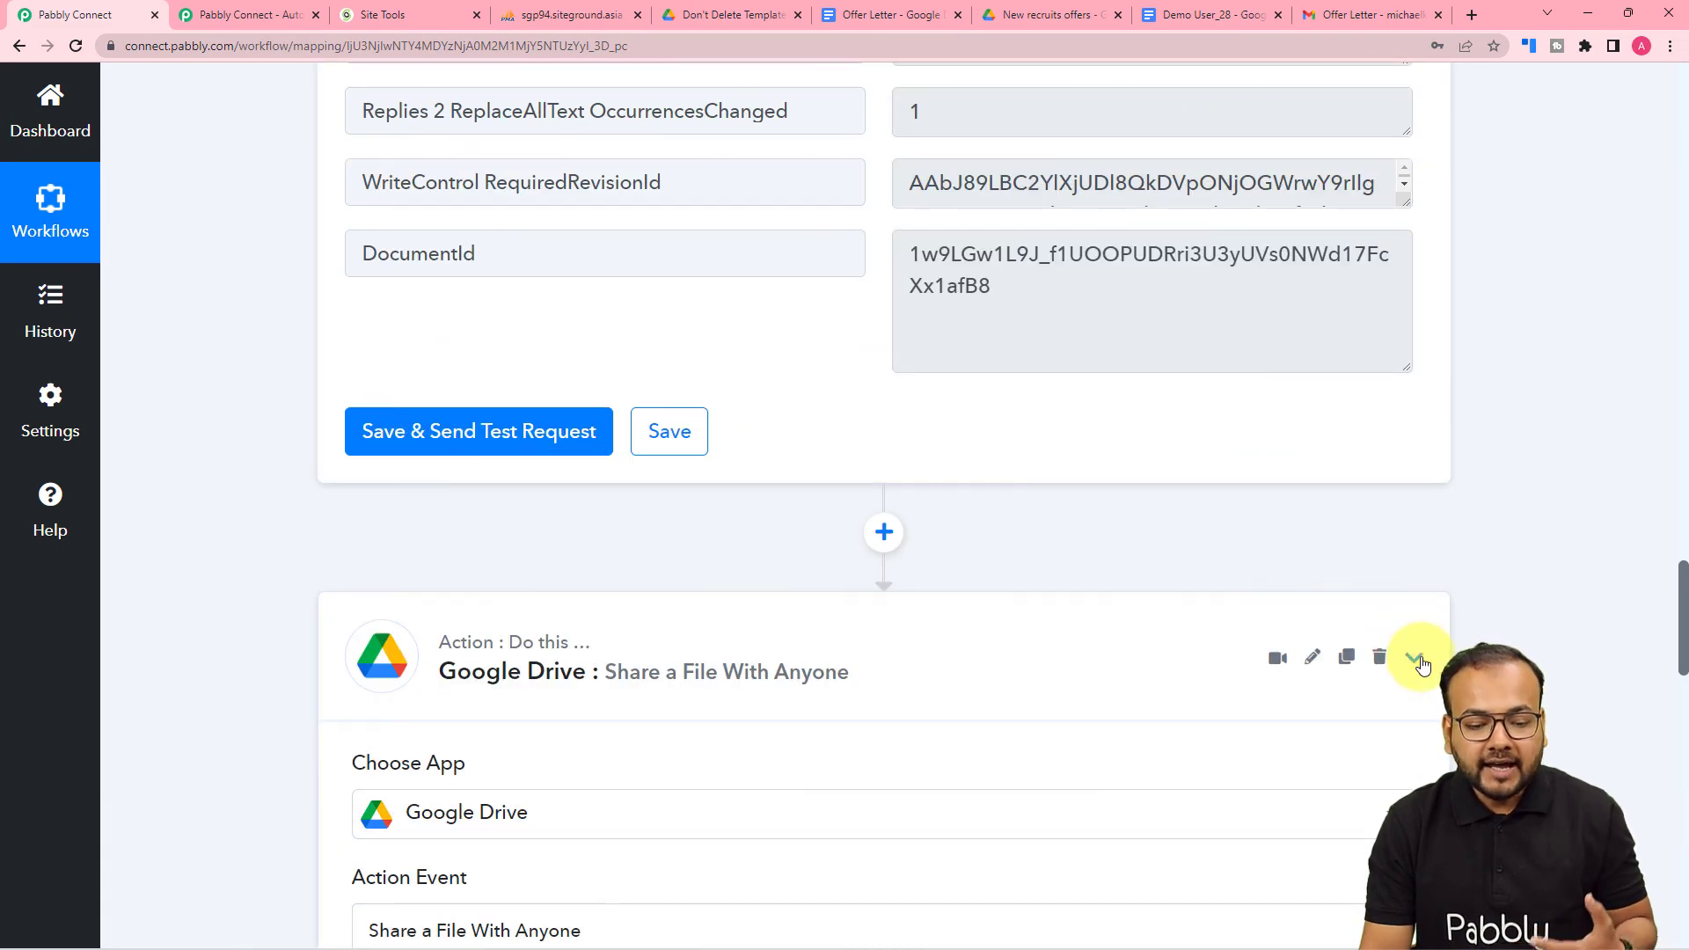
left_click(1417, 658)
scroll(616, 352, "up", 3)
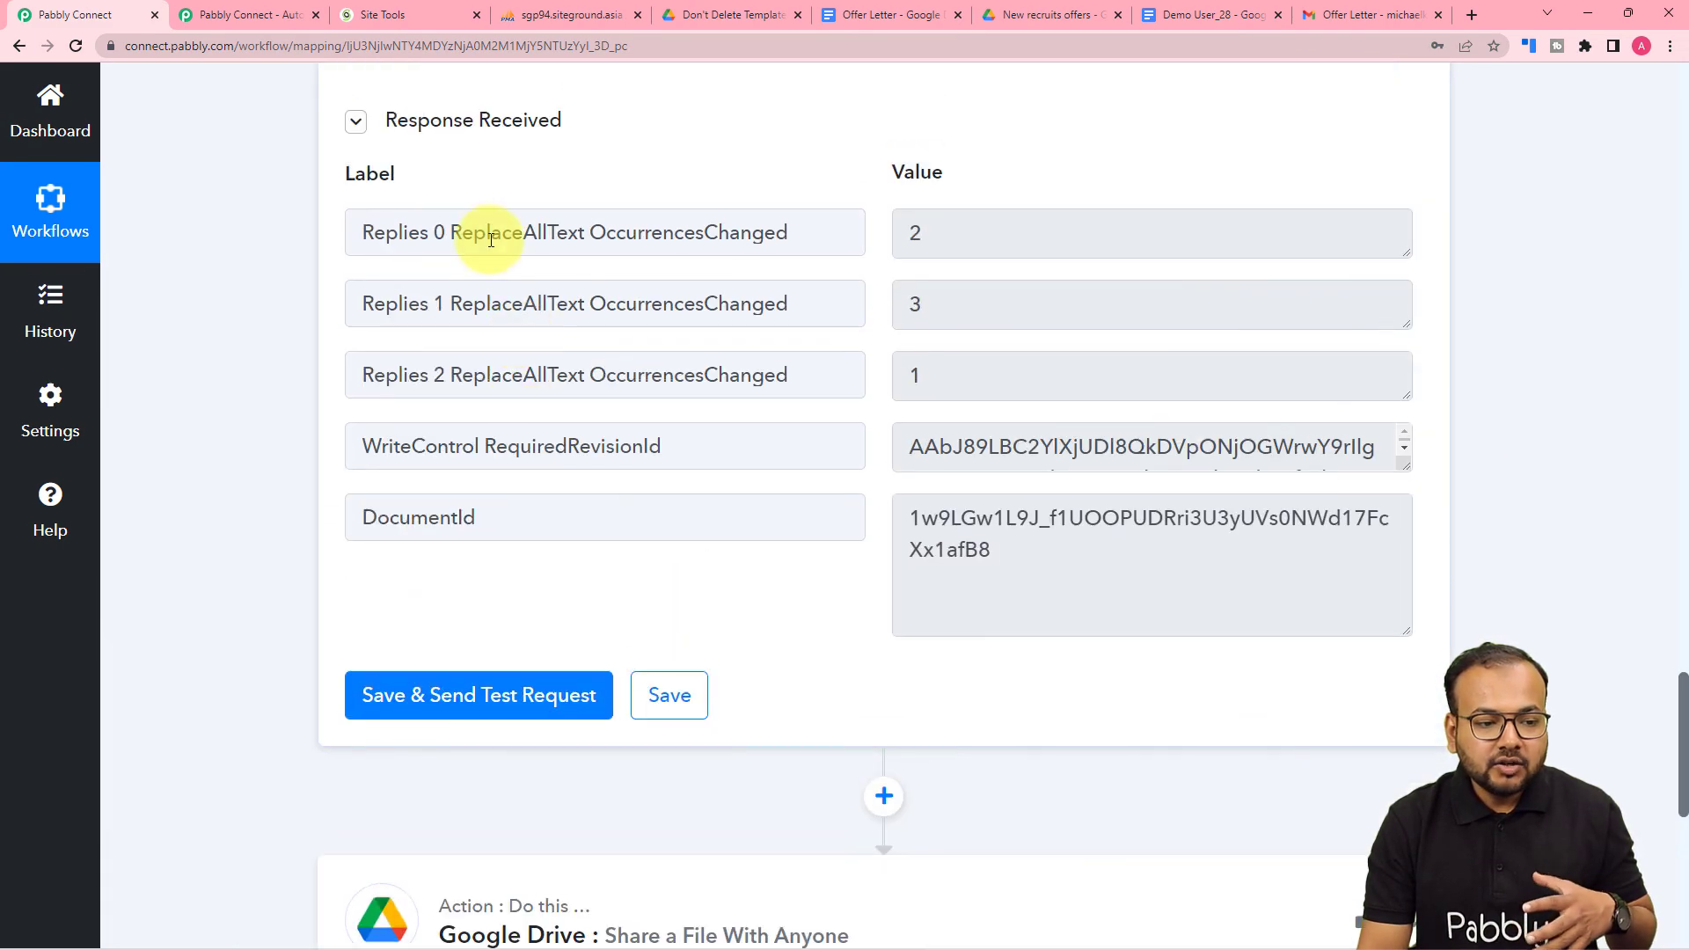
Check the CandidateDetails table in phpMyAdmin, return to Pabbly Connect, and collapse the Google Docs Create Document from Template action
left_click(560, 15)
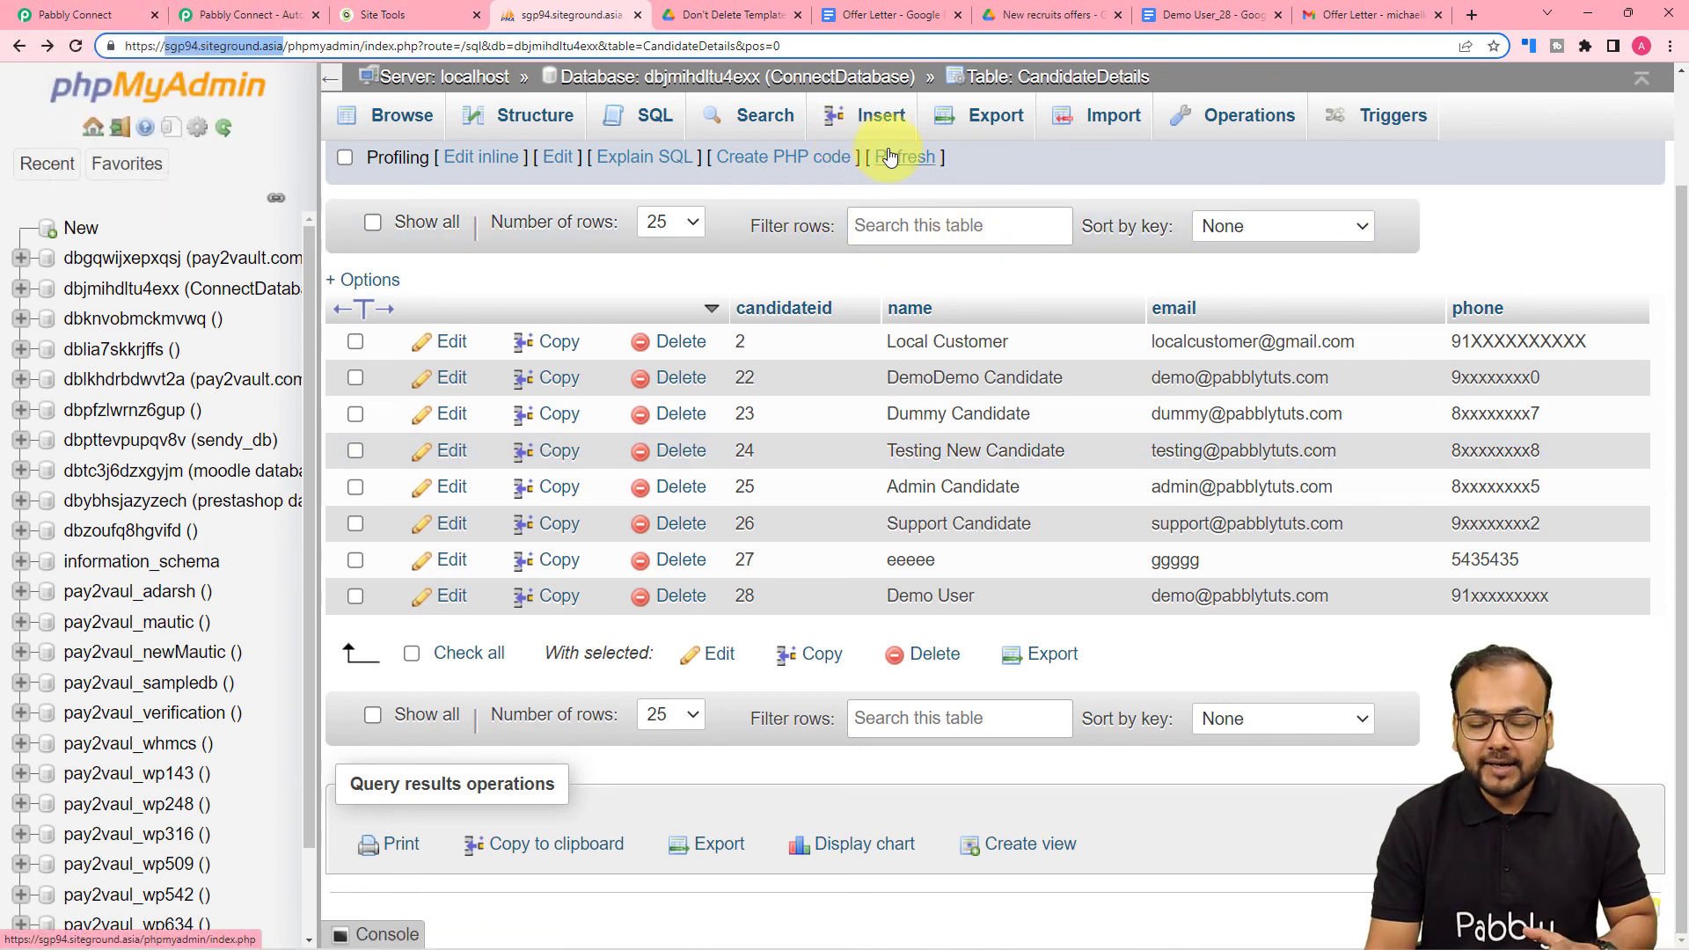
left_click(112, 9)
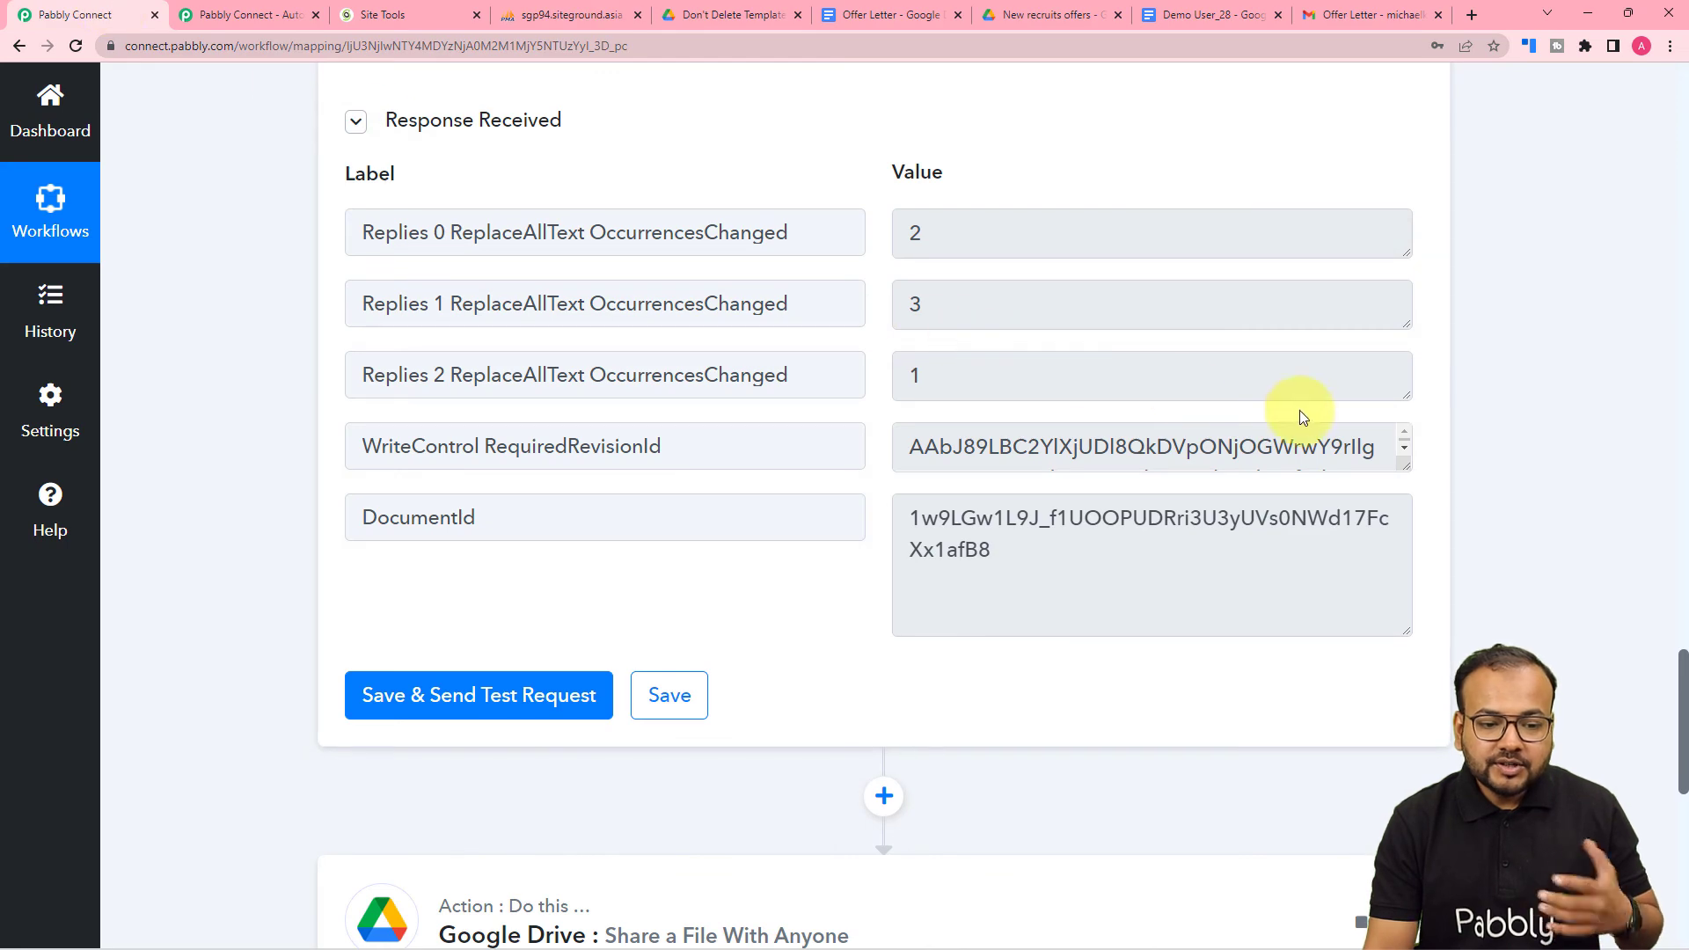
scroll(1301, 410, "up", 15)
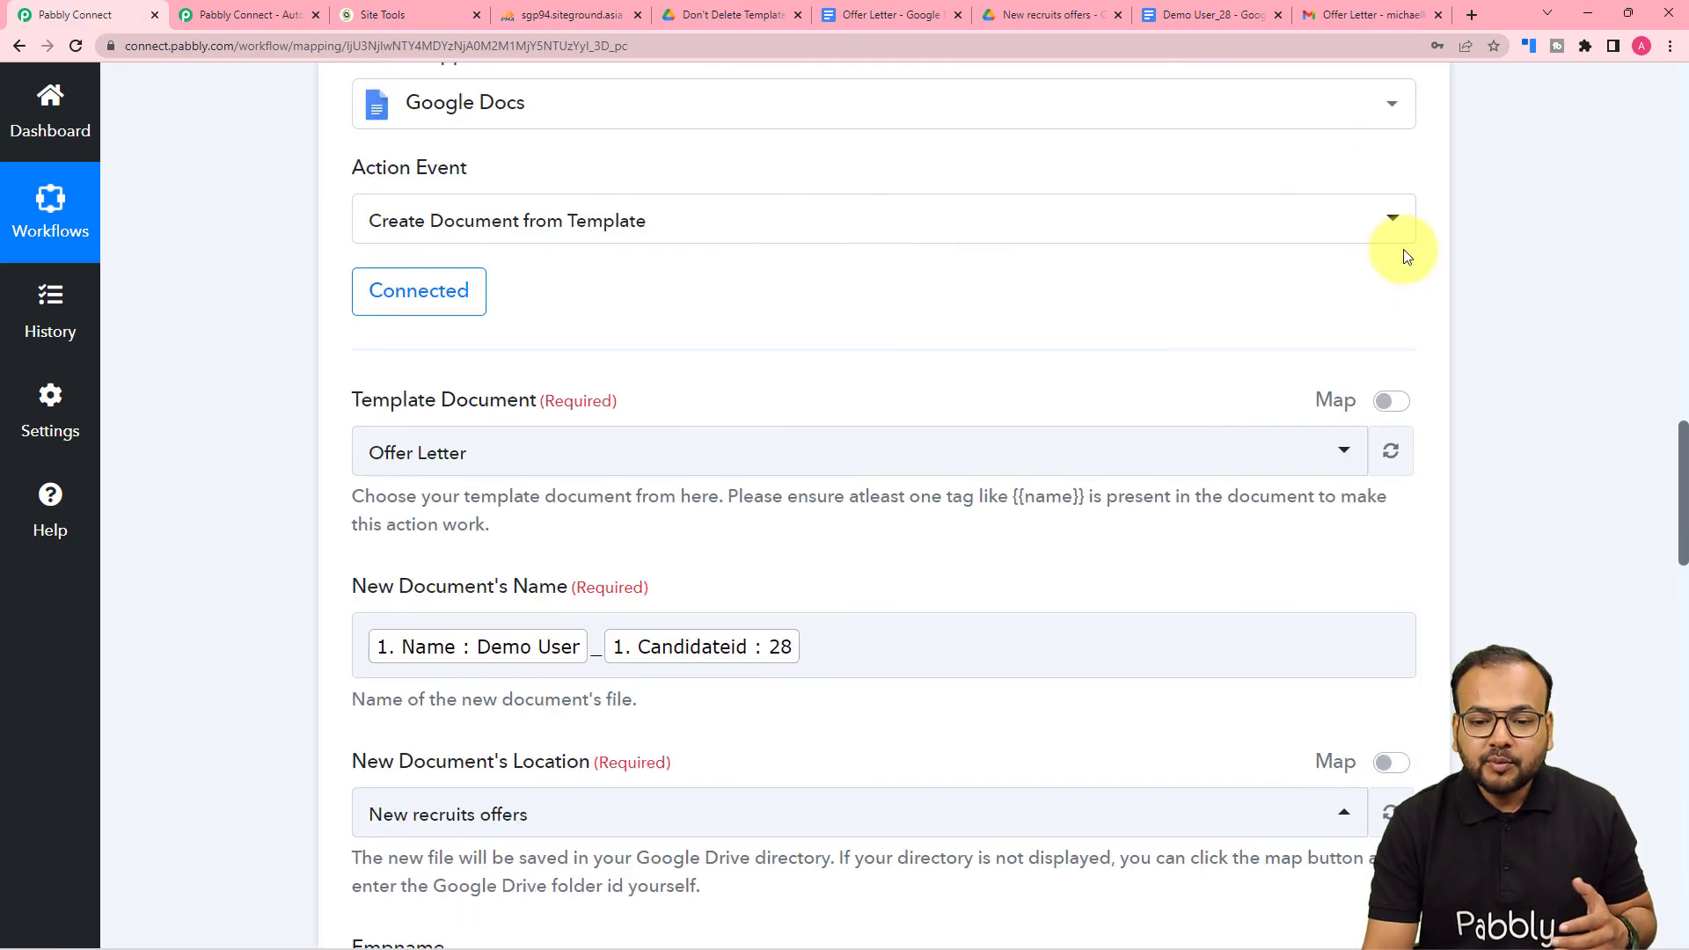
scroll(1412, 177, "up", 3)
left_click(1414, 215)
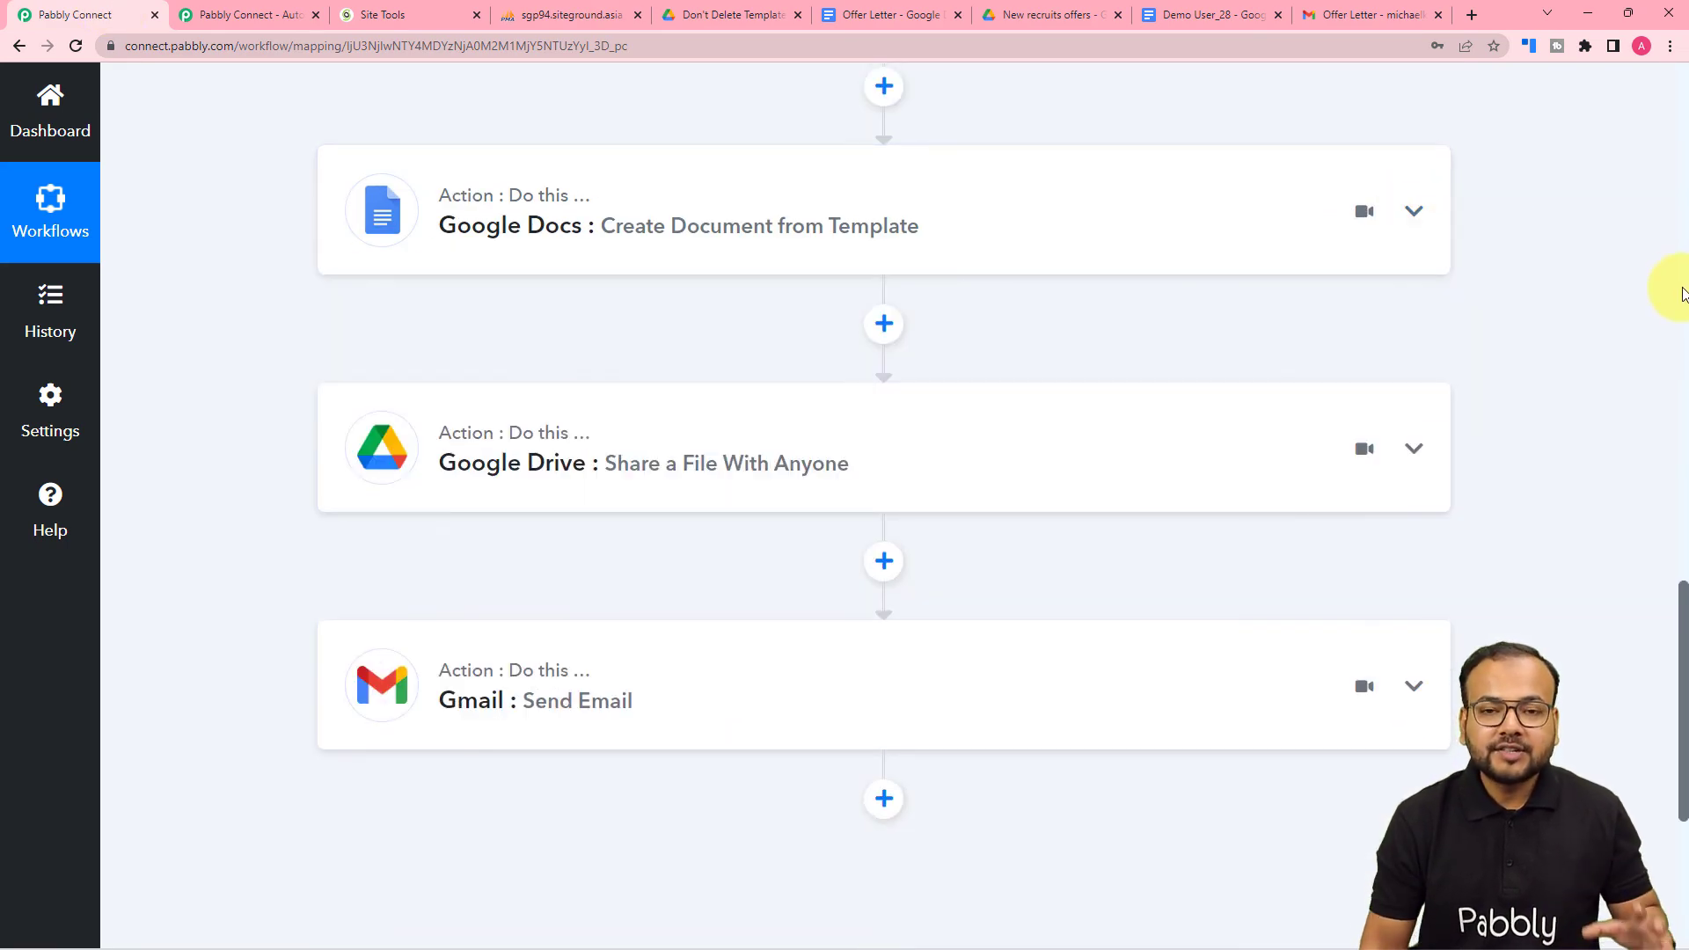